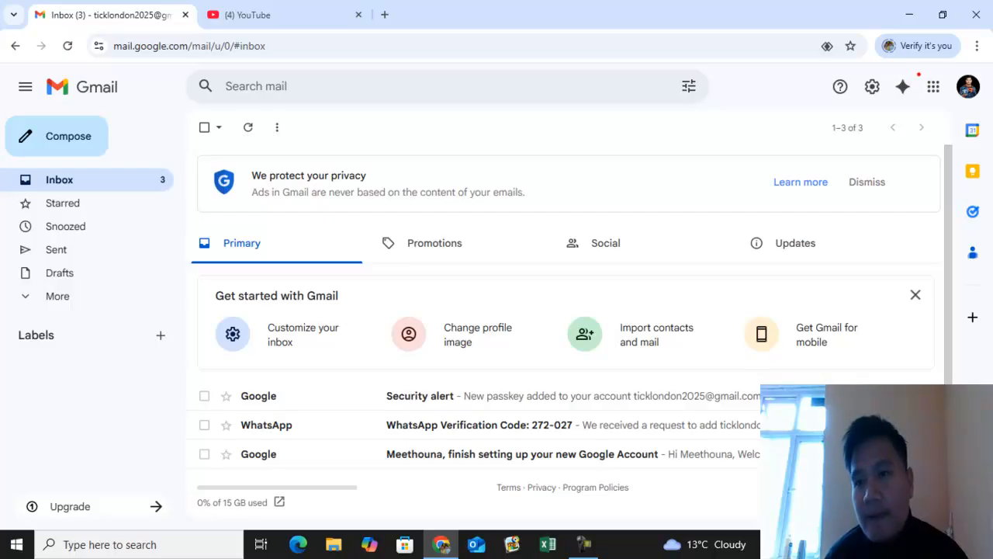
- Browse the Google apps launcher to find the Forms app
click(937, 87)
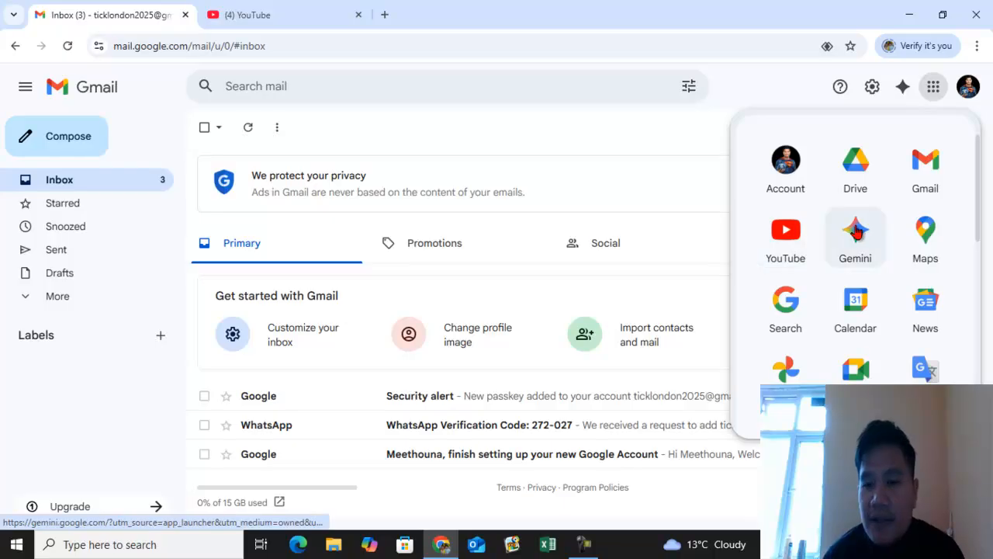
scroll(855, 231, down, 9)
scroll(869, 256, up, 2)
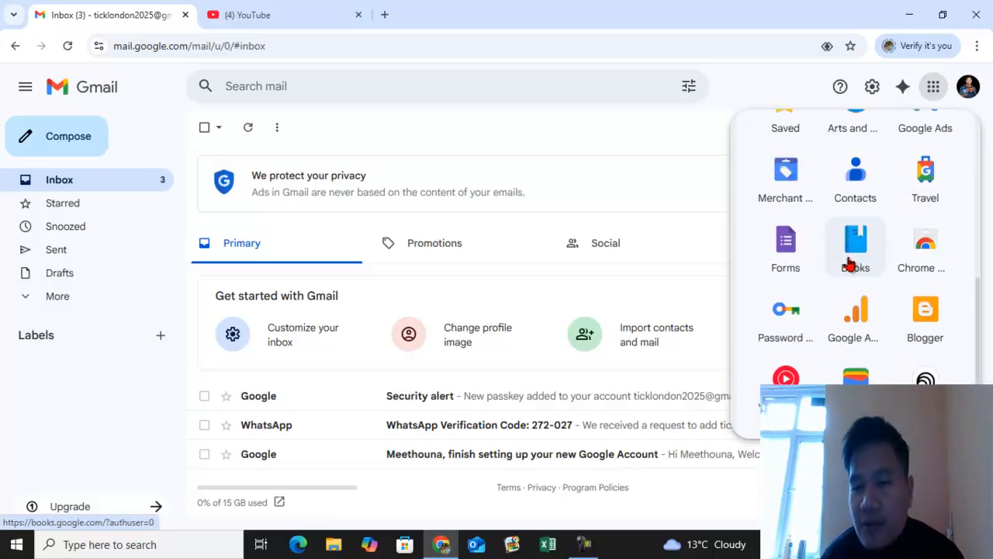
click(780, 265)
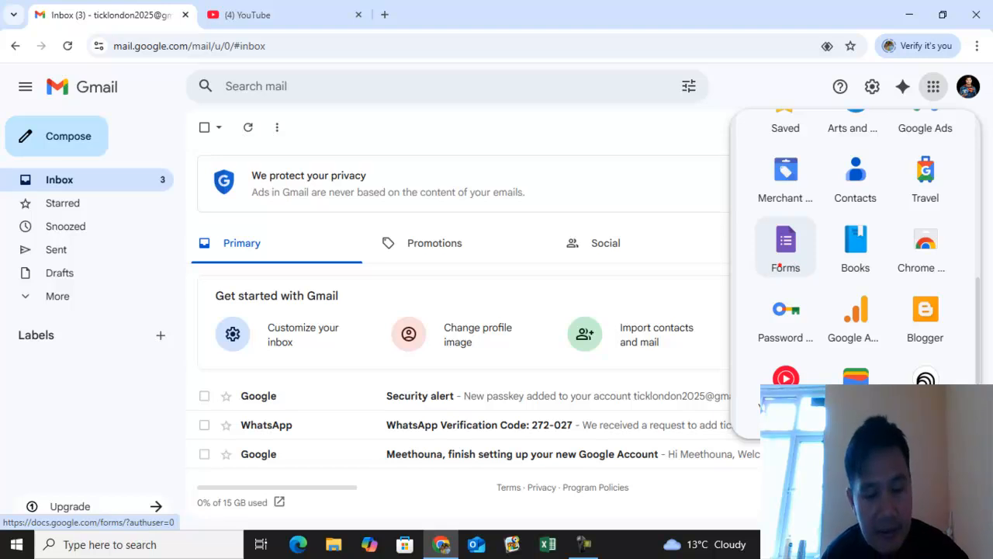
drag(751, 208, 829, 283)
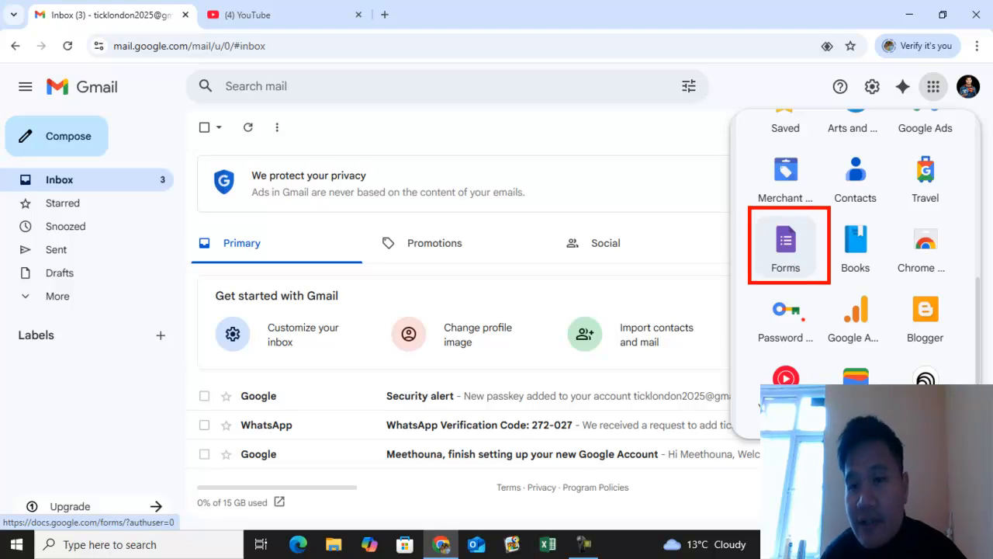
drag(690, 250, 744, 247)
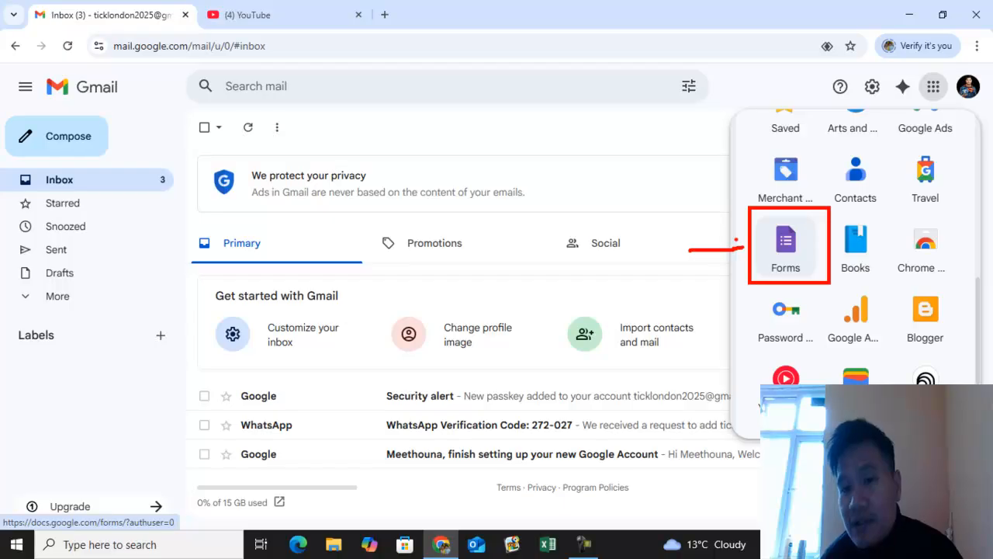
key(Escape)
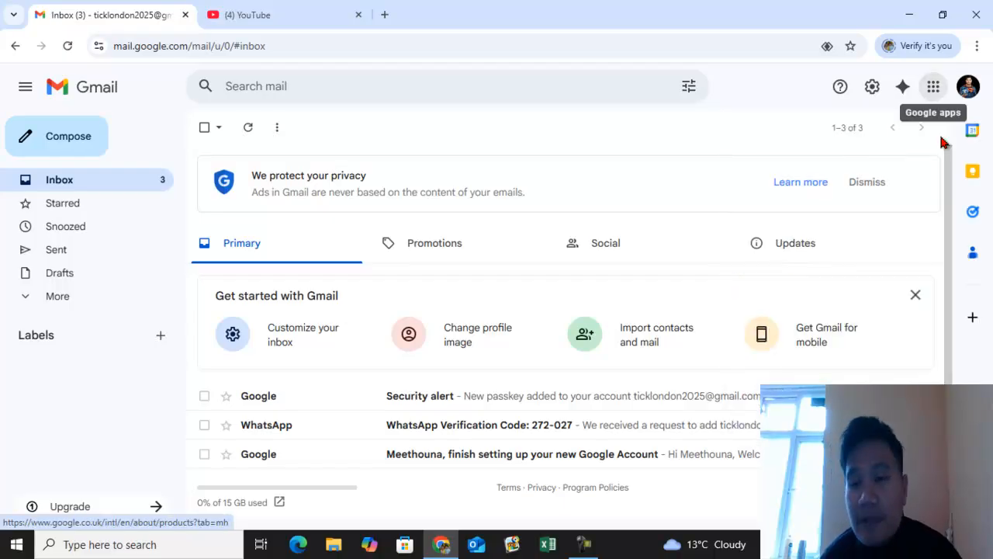
click(934, 90)
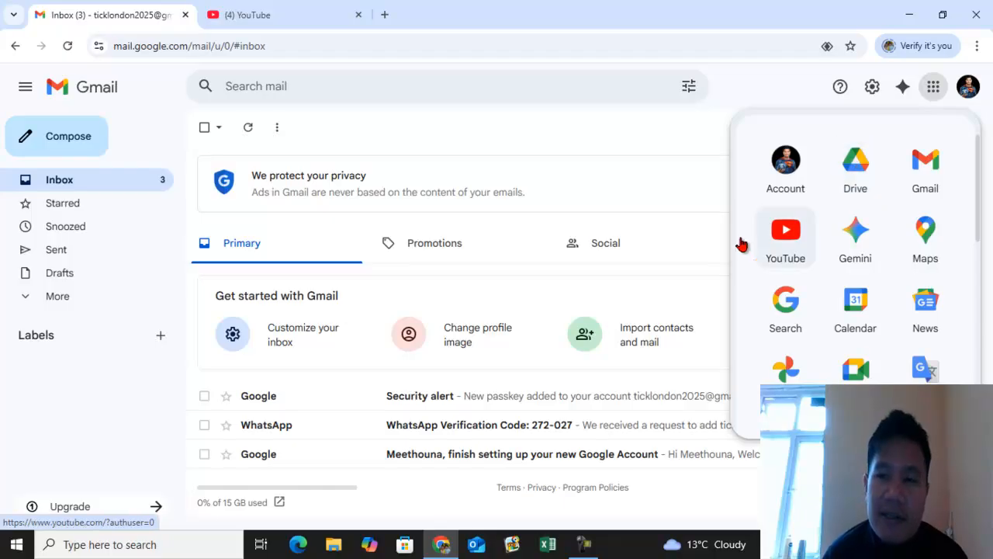
click(856, 165)
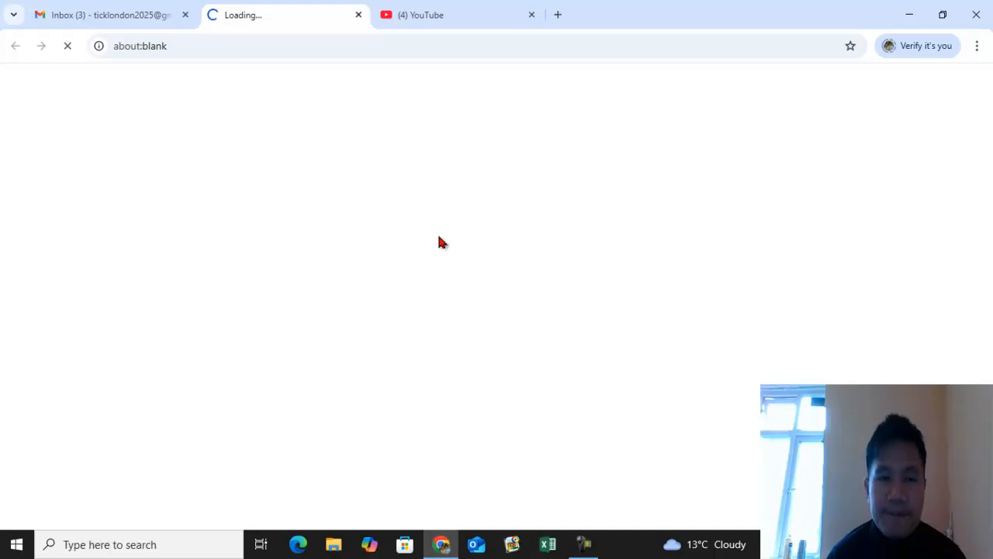
click(358, 15)
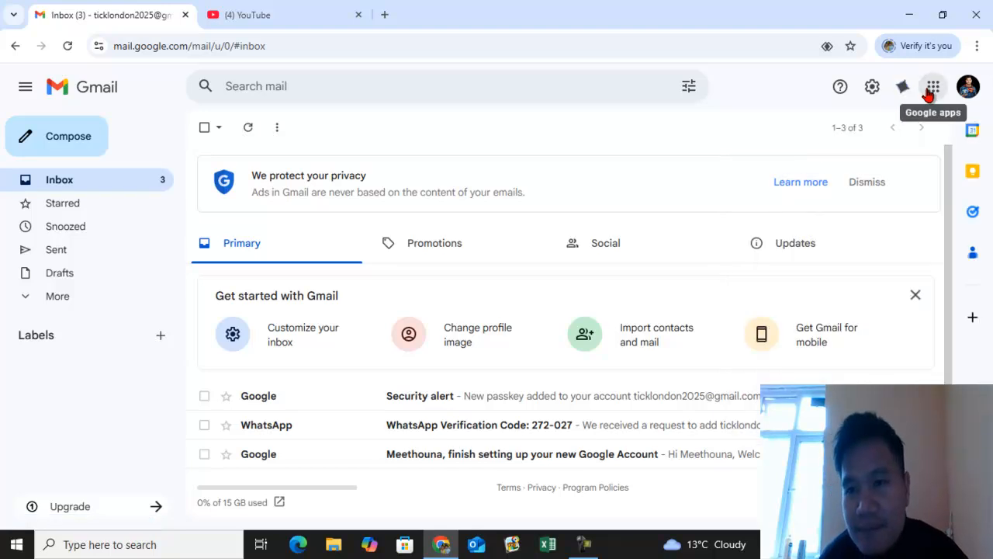
- Open Google Drive from the Google apps launcher
click(934, 86)
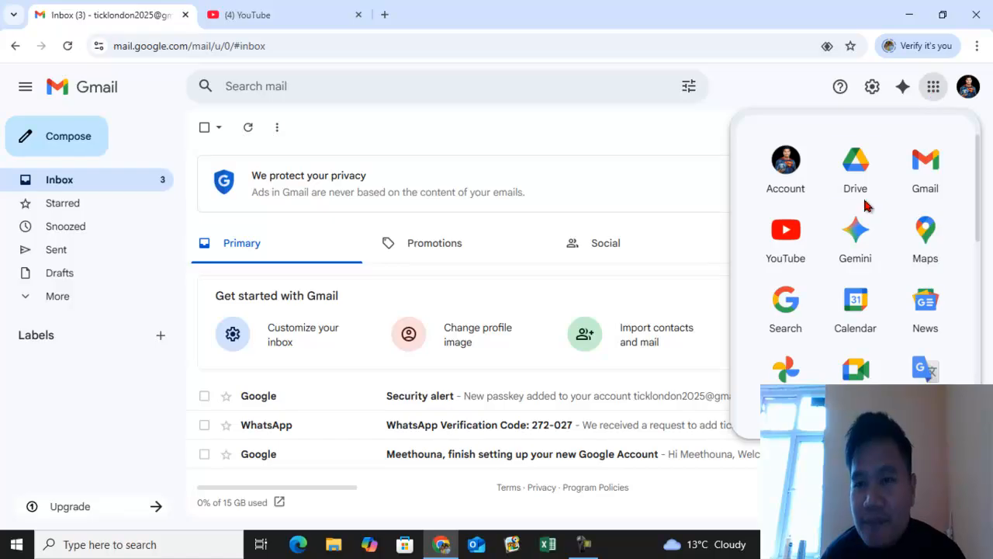
click(857, 175)
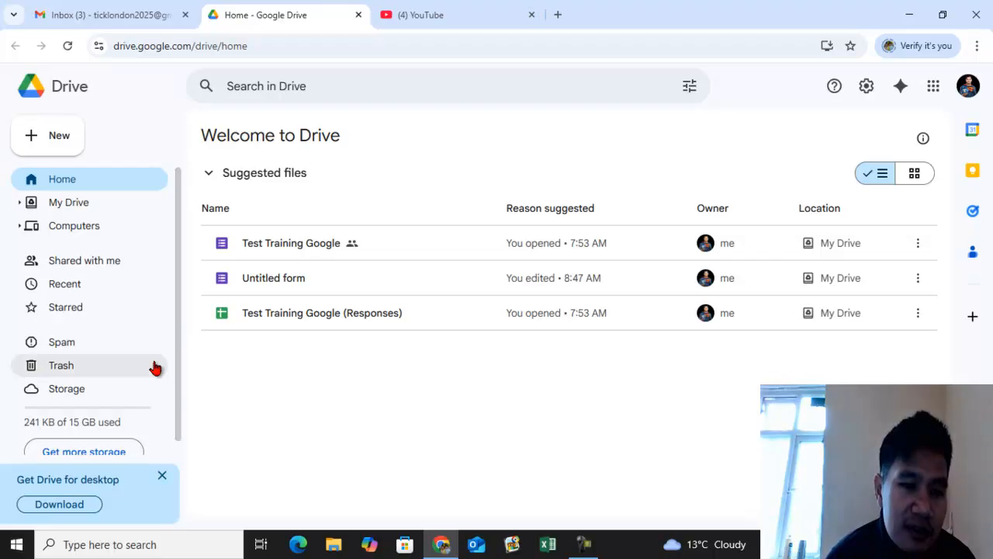
scroll(119, 339, down, 1)
scroll(116, 325, up, 1)
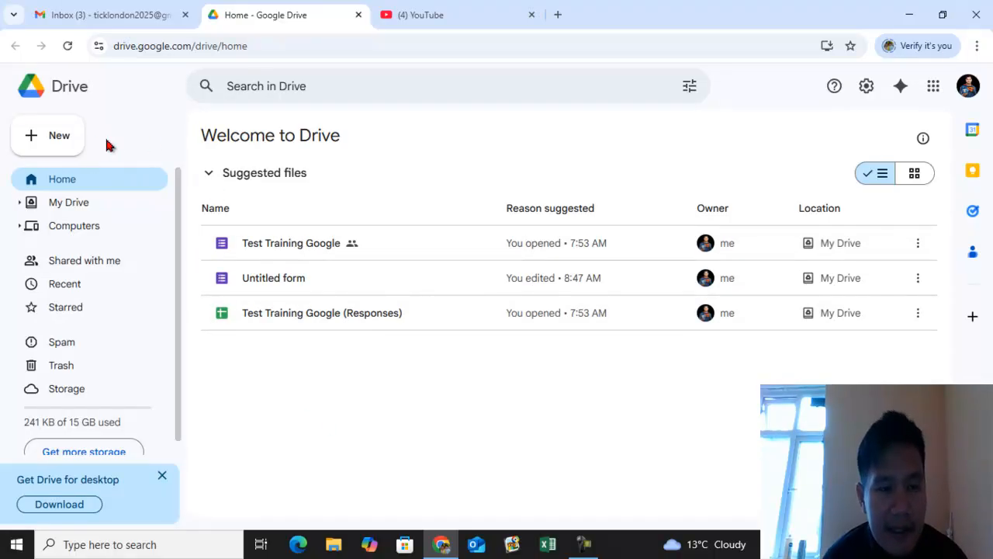
- Create a new Google Form from Drive's New menu
key(ctrl+2)
drag(6, 107, 105, 164)
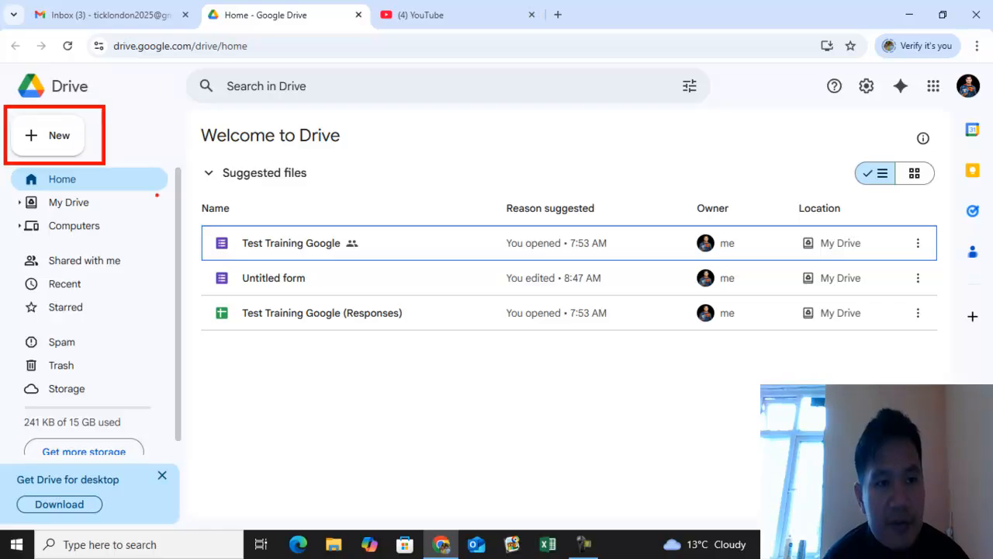
click(60, 135)
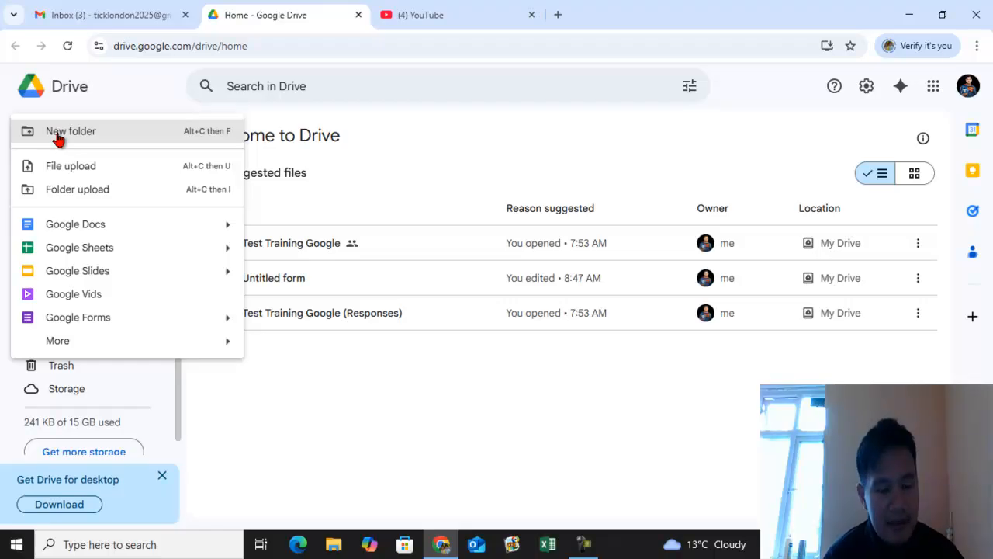
key(ctrl+2)
mouse_move(8, 114)
mouse_down()
mouse_move(85, 218)
mouse_move(253, 359)
mouse_up()
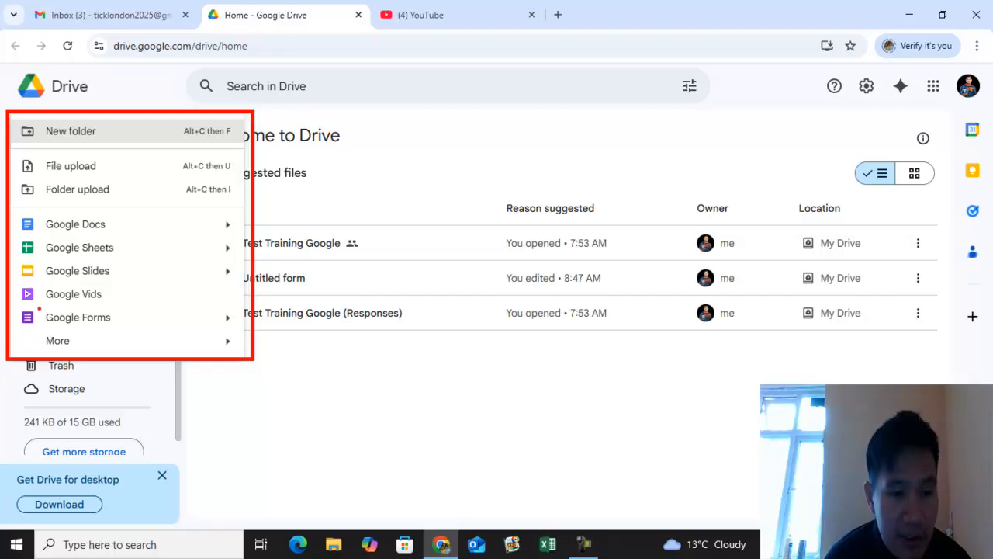
drag(122, 319, 324, 285)
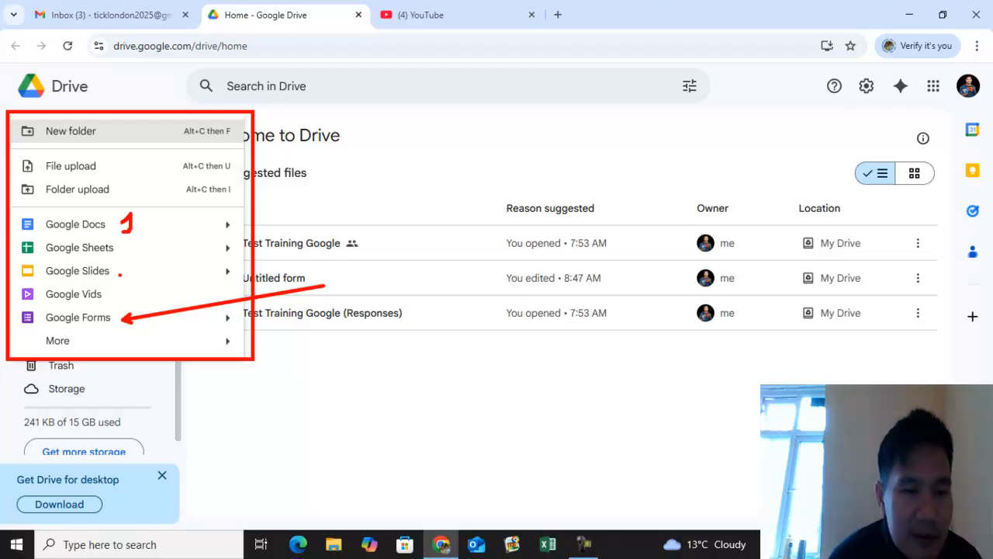
drag(126, 243, 144, 253)
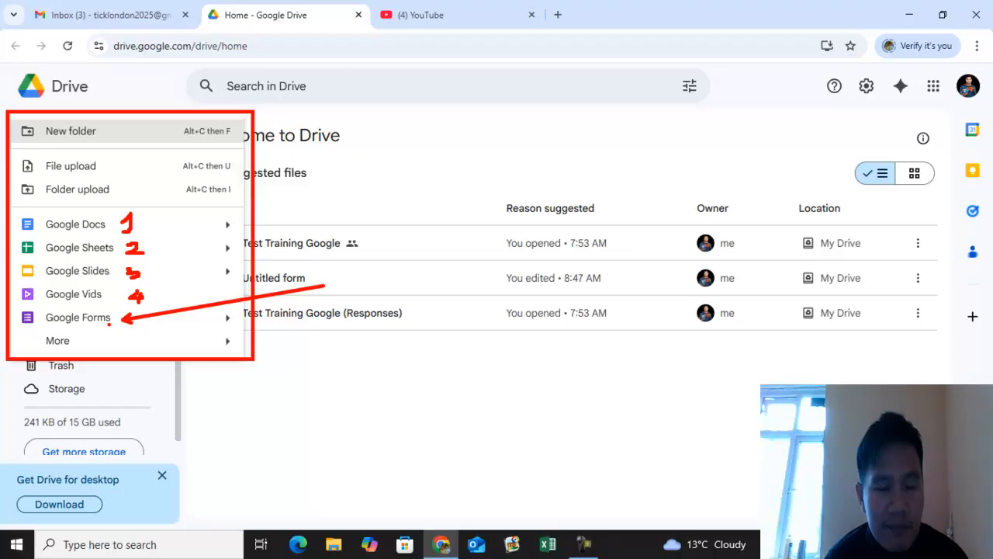
mouse_move(354, 283)
mouse_down()
mouse_move(371, 271)
mouse_move(417, 299)
mouse_up()
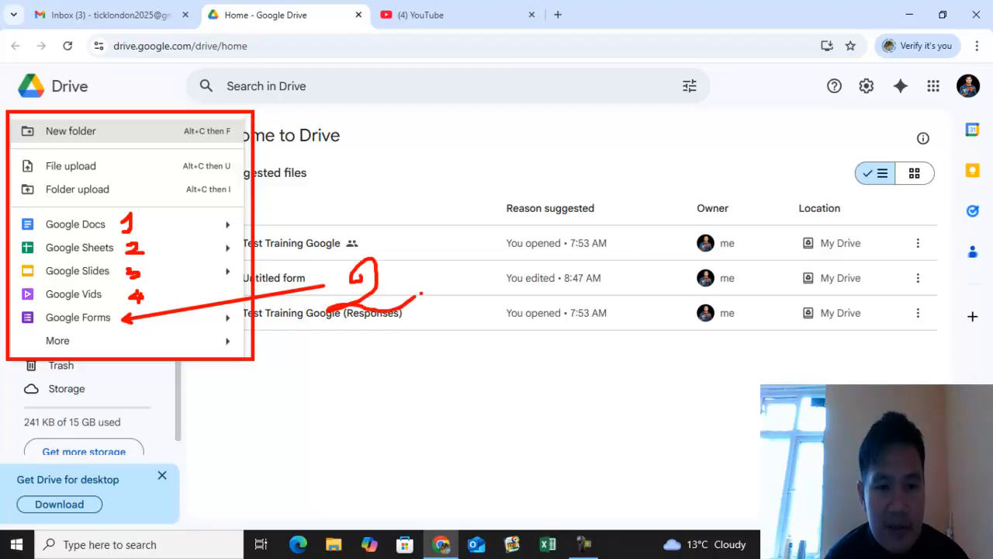
key(Escape)
click(58, 145)
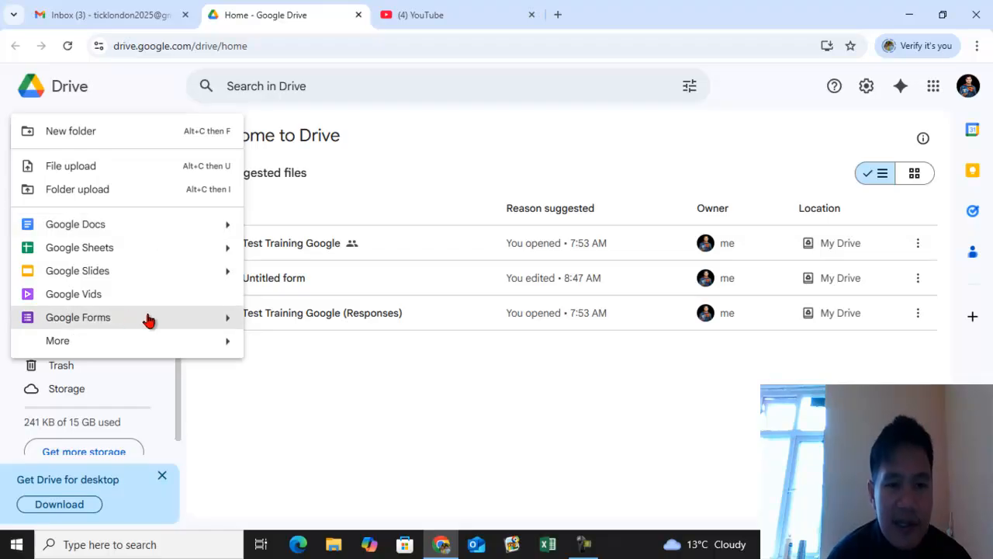
click(153, 318)
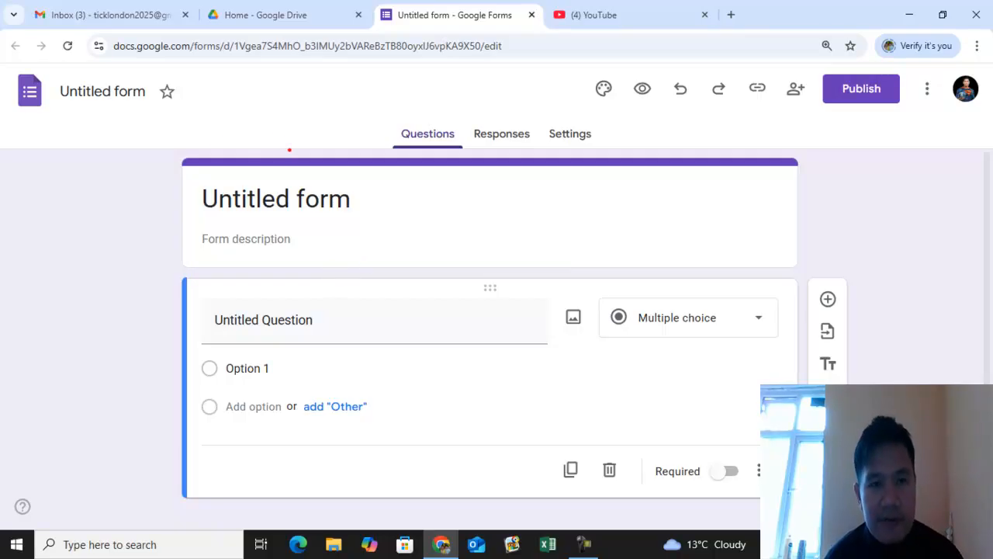
drag(290, 150, 318, 156)
drag(293, 199, 398, 242)
drag(395, 186, 488, 224)
drag(505, 180, 500, 250)
click(498, 159)
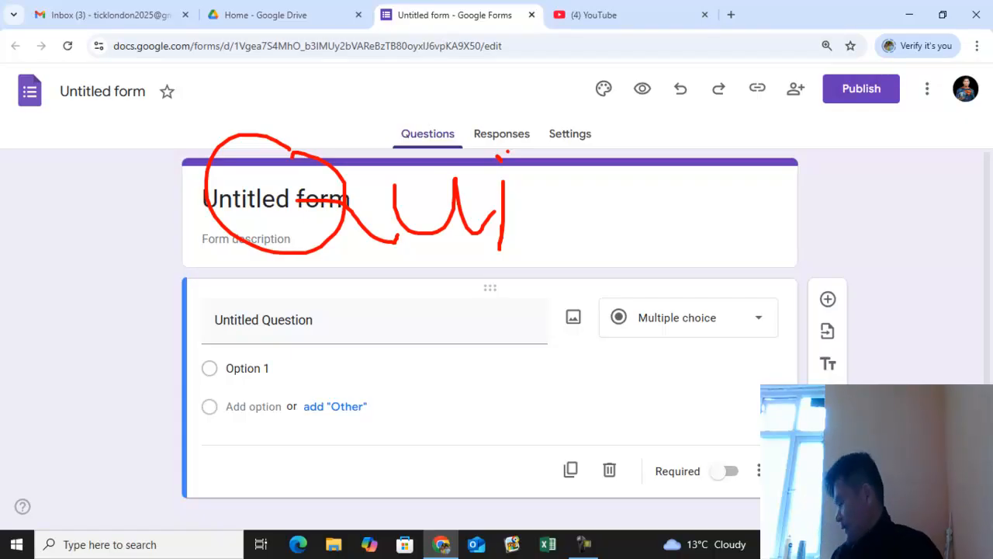
mouse_move(520, 186)
mouse_down()
mouse_move(551, 186)
mouse_move(530, 238)
mouse_up()
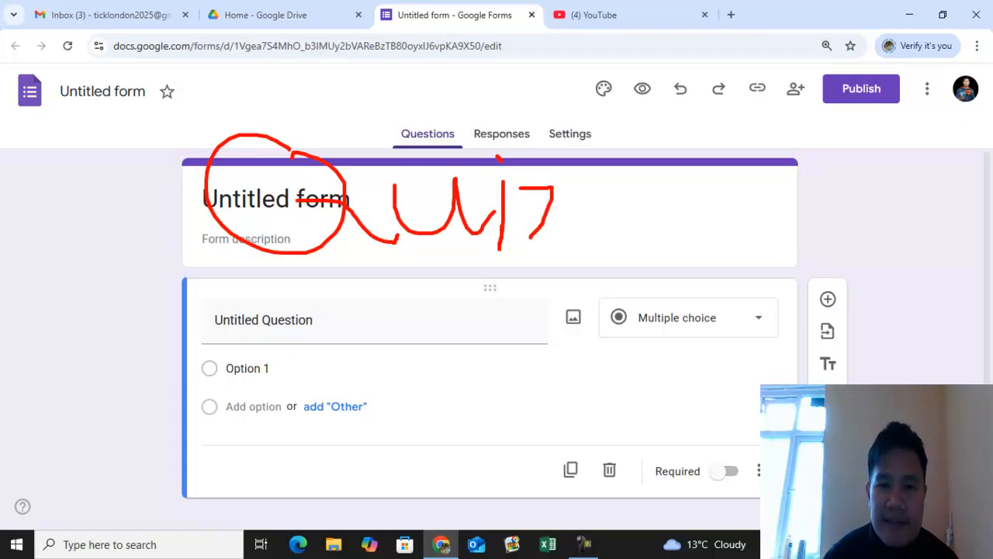
drag(629, 170, 625, 222)
mouse_move(666, 184)
mouse_down()
mouse_move(752, 188)
mouse_move(774, 200)
mouse_up()
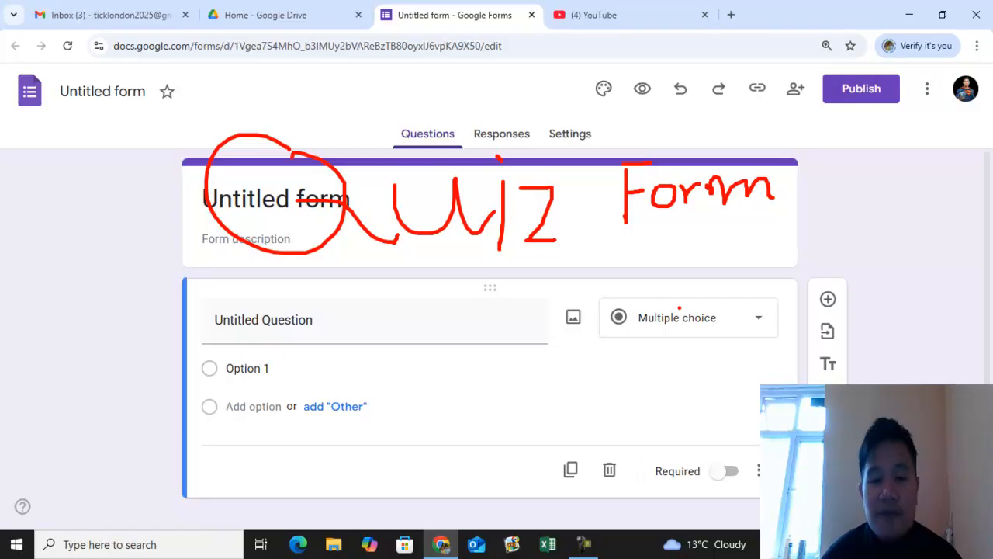
key(Escape)
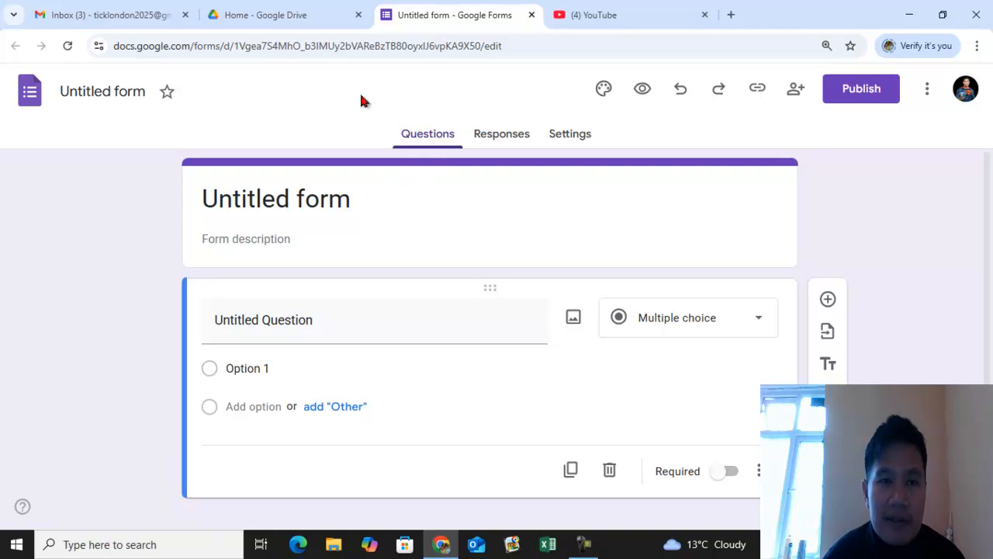
- Rename the form as Quiz Form
click(121, 90)
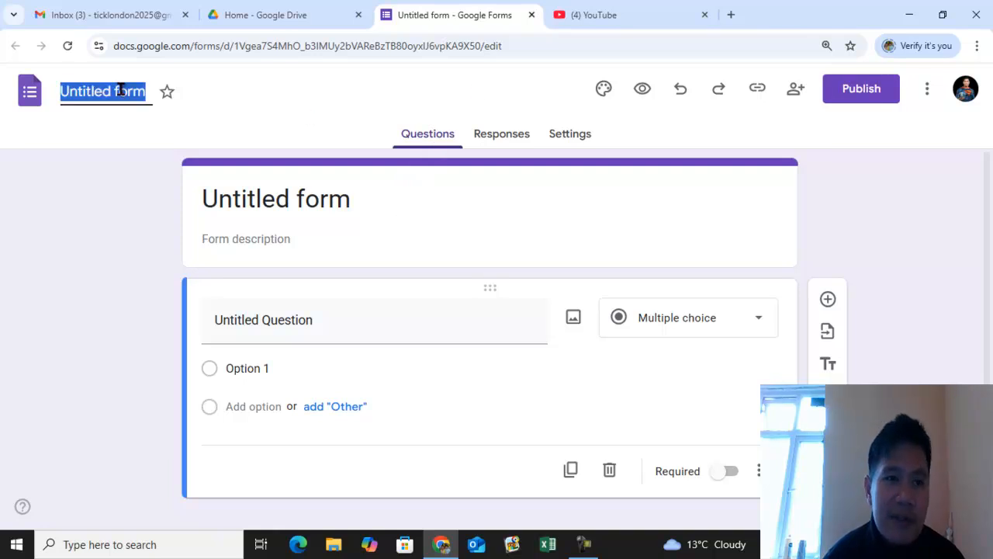
text(uiz Form)
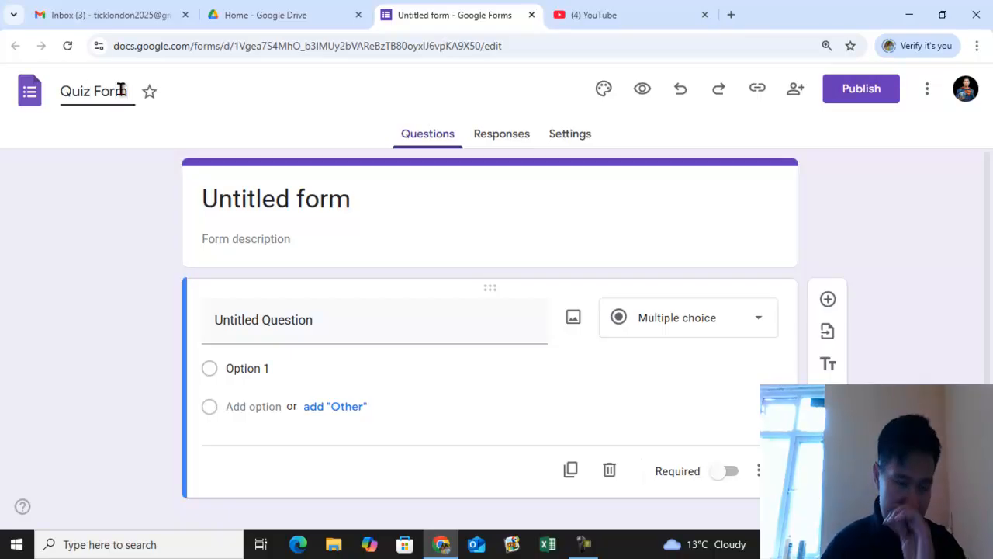
click(282, 102)
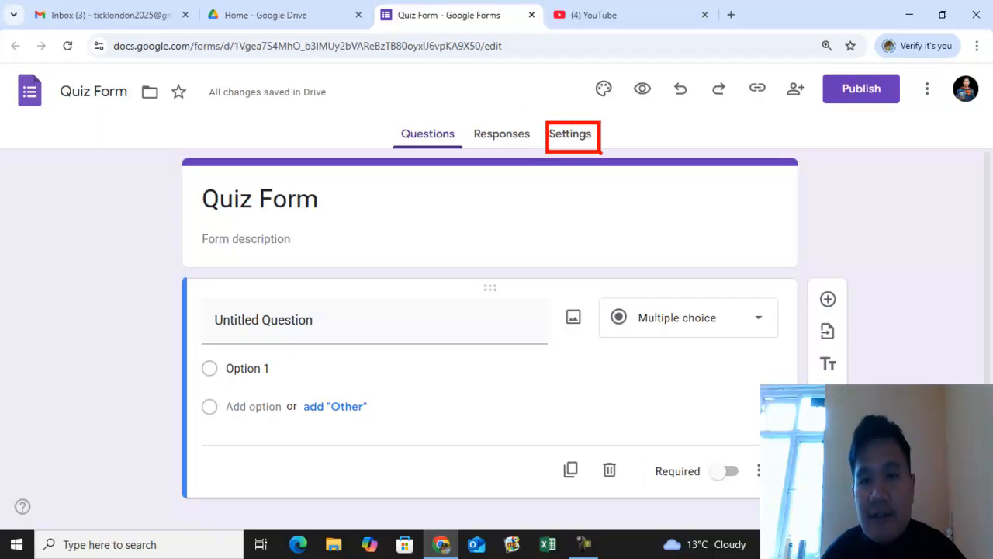
- Open the form's settings and turn on Make this a quiz
click(569, 138)
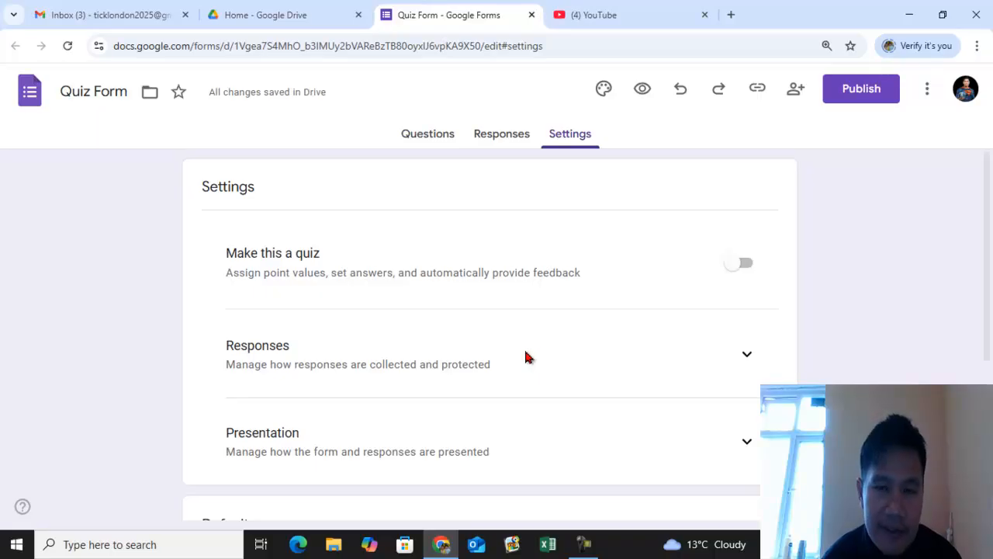
scroll(522, 349, down, 2)
scroll(469, 315, up, 2)
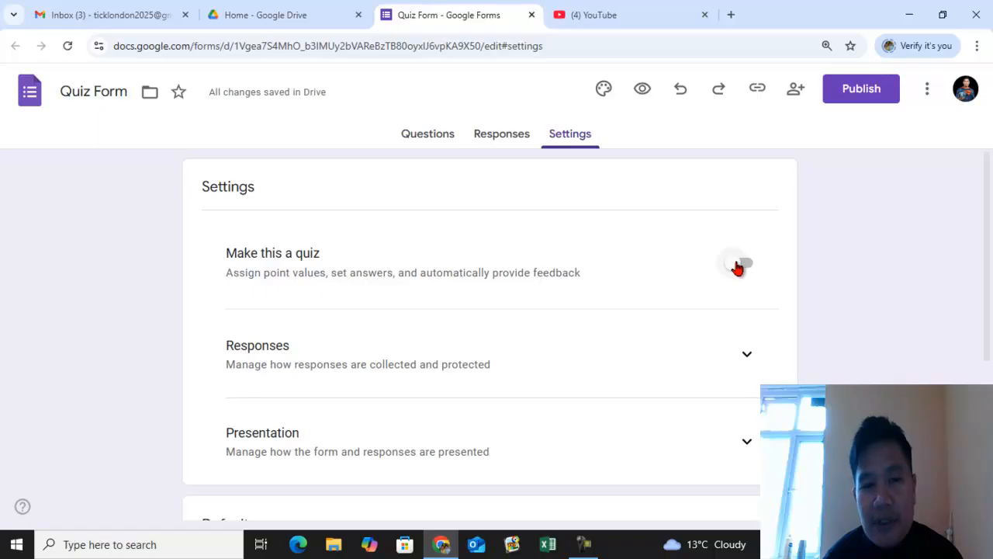
click(741, 266)
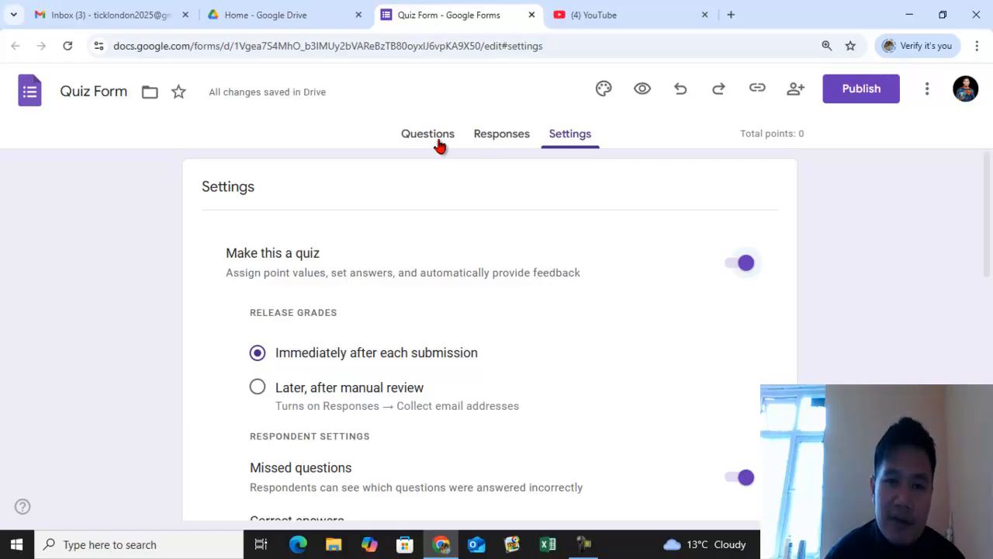
mouse_move(435, 108)
mouse_down()
mouse_move(416, 110)
mouse_move(456, 168)
mouse_move(432, 116)
mouse_up()
key(Escape)
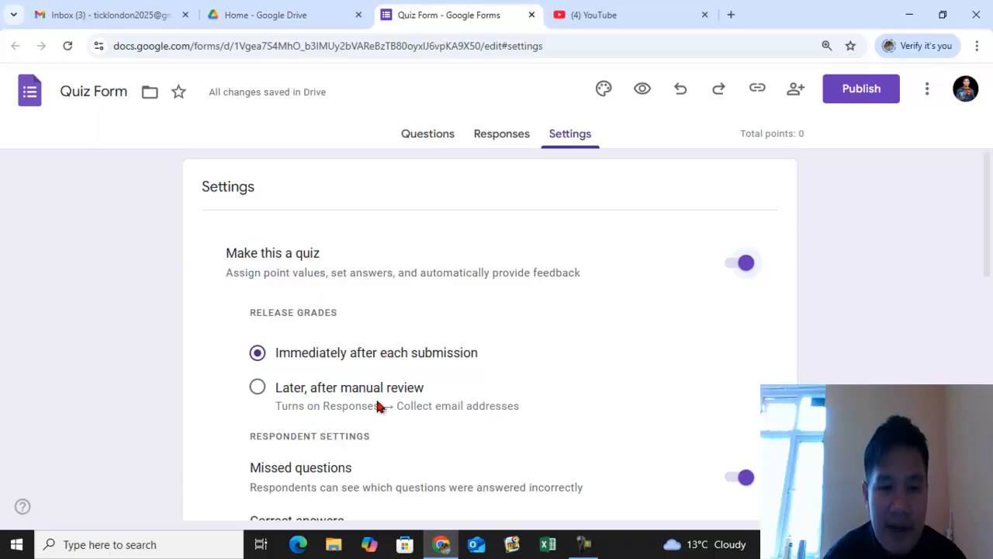
- Compare the release grades options, keeping Immediately after each submission, and review the respondent settings and quiz defaults
click(257, 389)
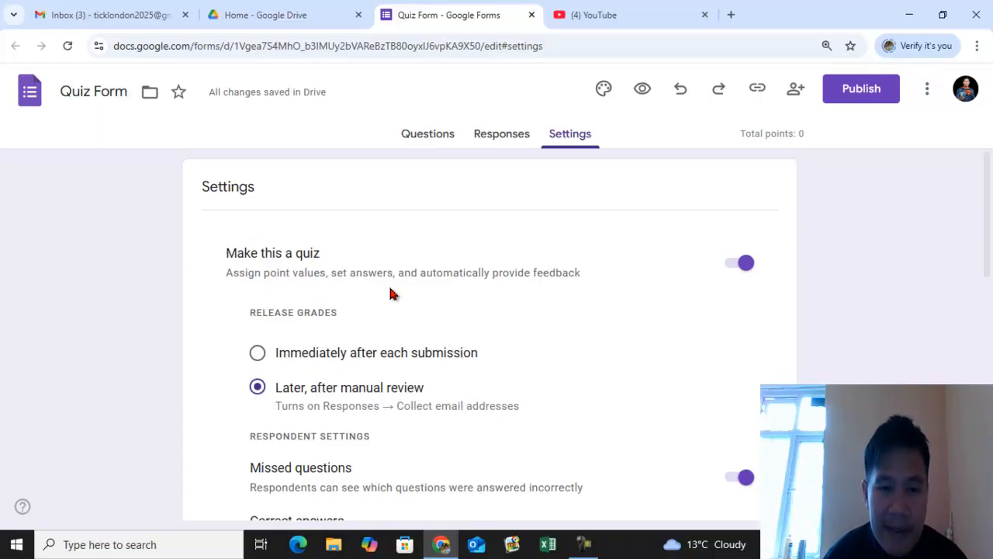
click(257, 359)
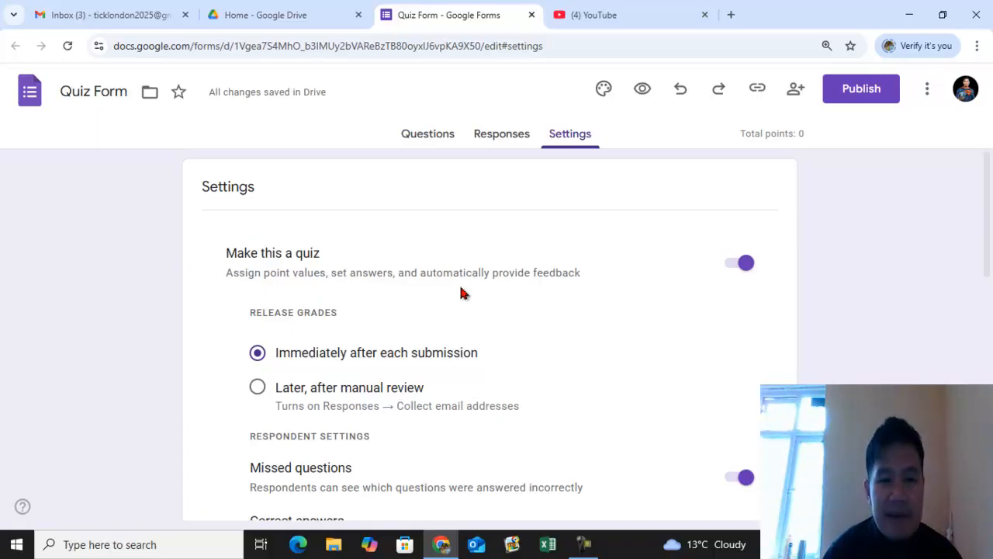
scroll(463, 295, down, 2)
scroll(439, 267, down, 2)
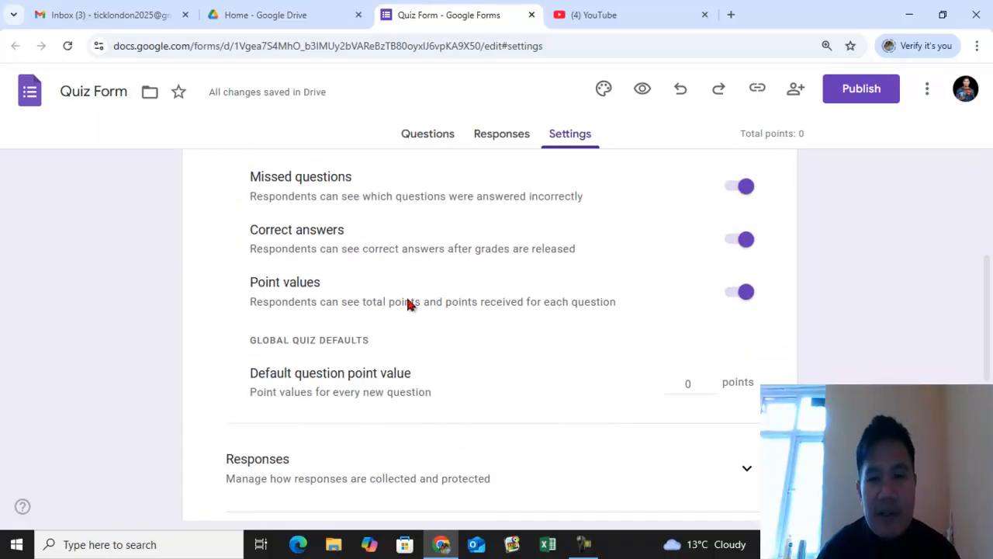
scroll(437, 273, down, 2)
scroll(437, 273, down, 2)
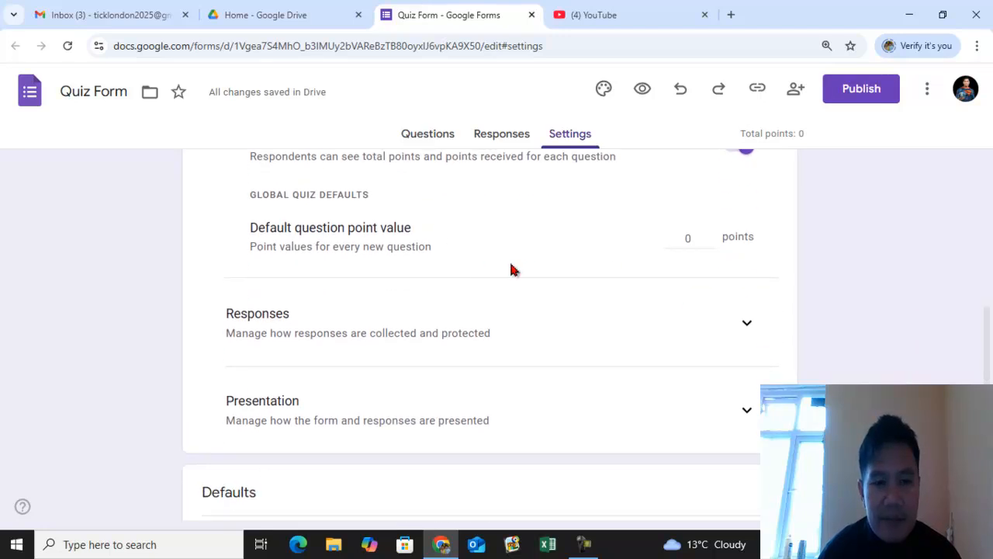
- Examine the remaining settings sections, expanding and collapsing the Responses options
scroll(481, 326, down, 1)
scroll(455, 338, down, 2)
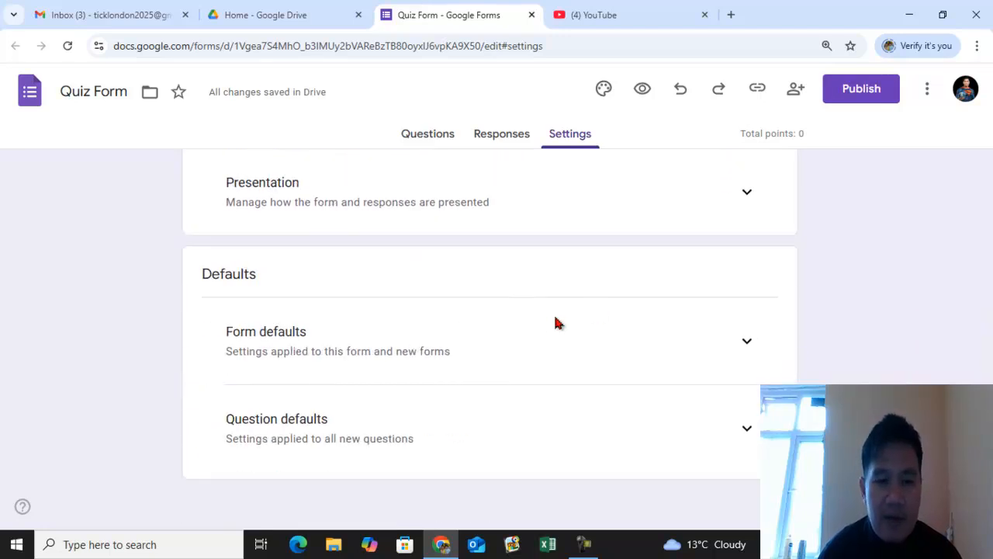
scroll(475, 344, up, 3)
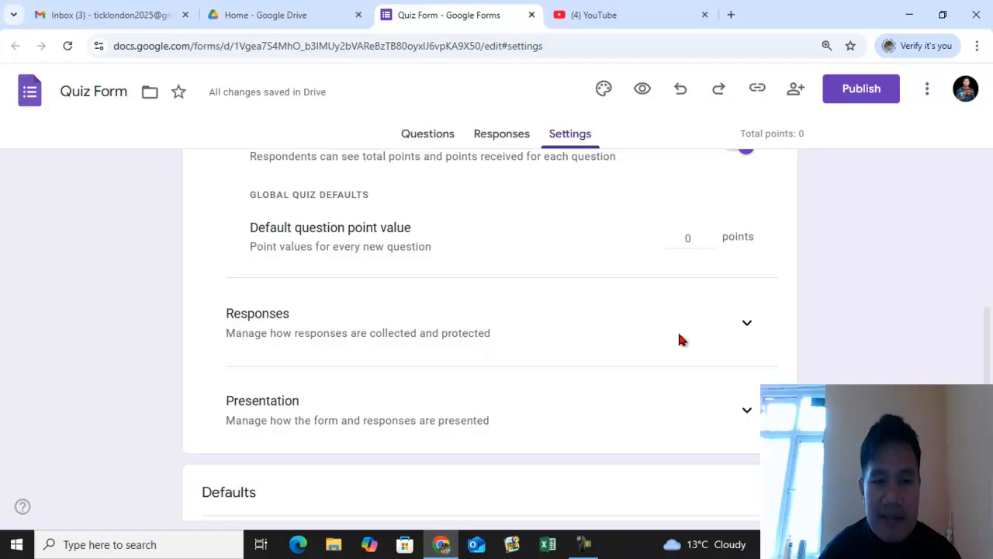
click(749, 327)
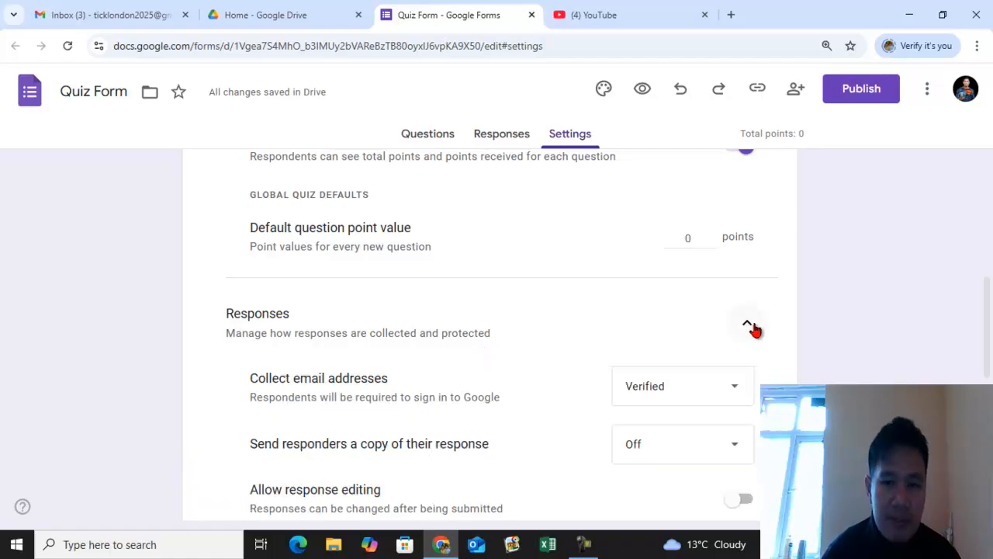
scroll(753, 329, down, 1)
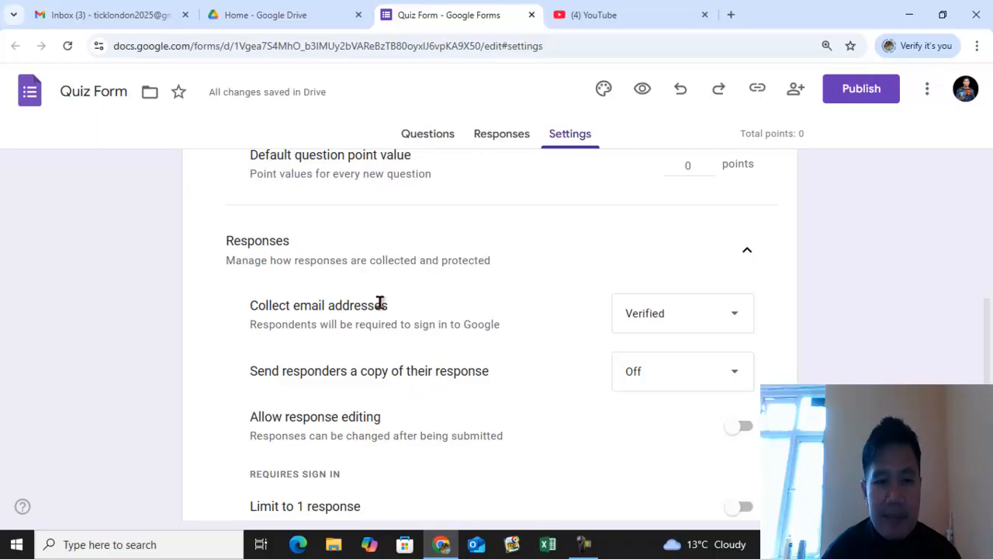
click(743, 255)
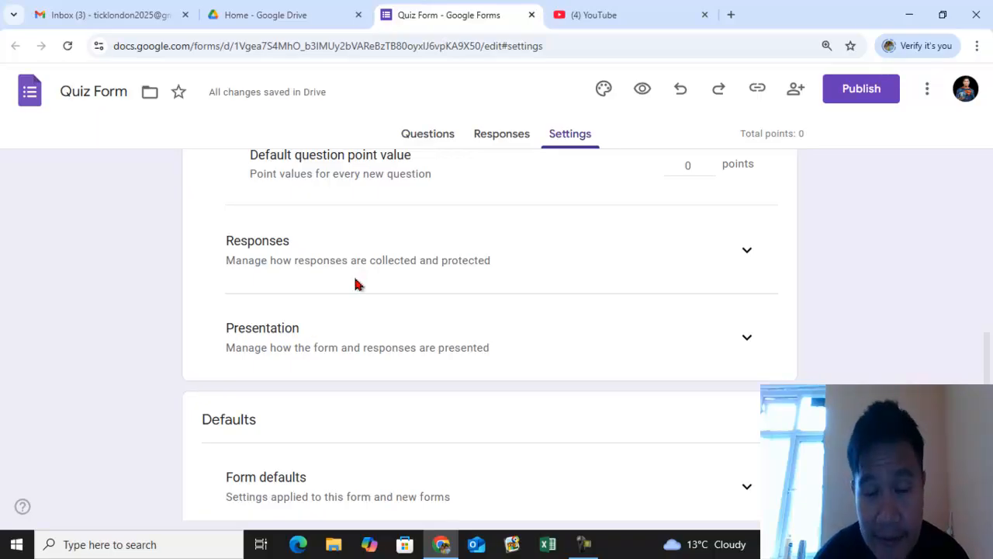
click(927, 93)
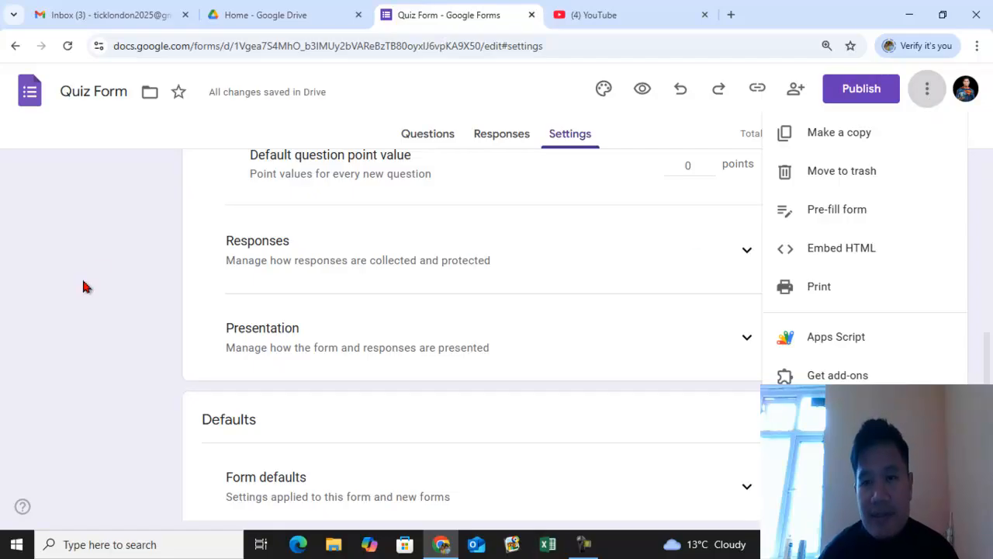
click(108, 259)
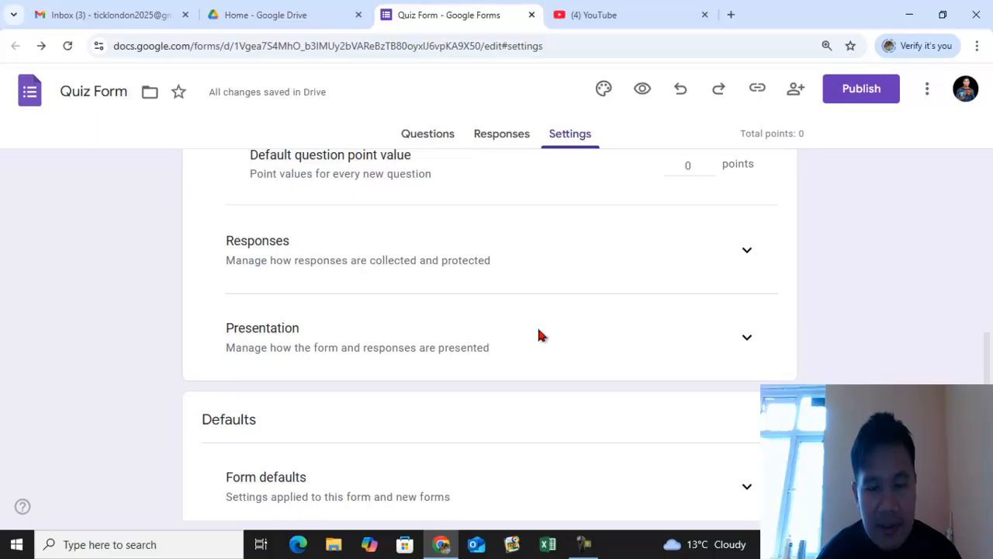
- Return to the questions and enter ສອບເສັງ as the form description
click(429, 138)
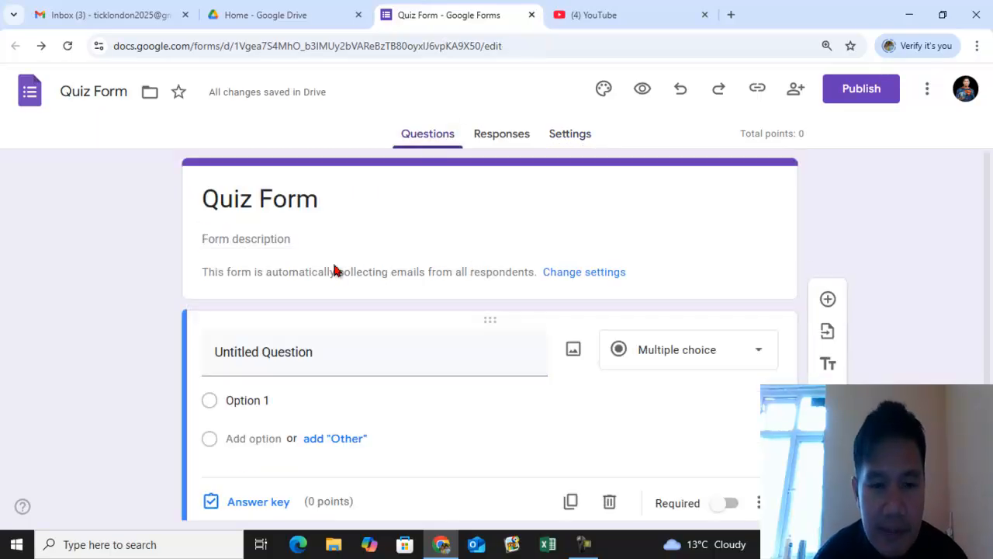
click(294, 239)
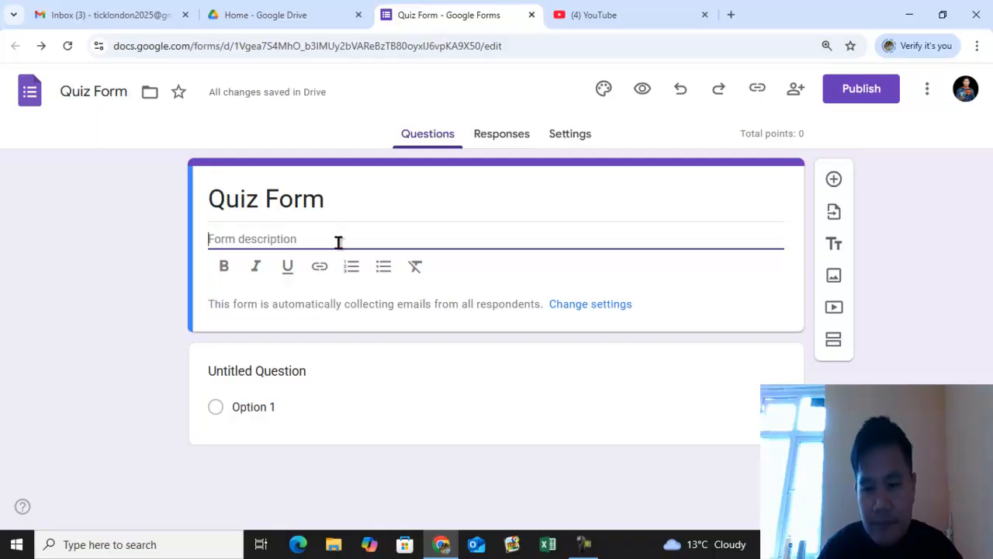
text(ສອບເສັງ)
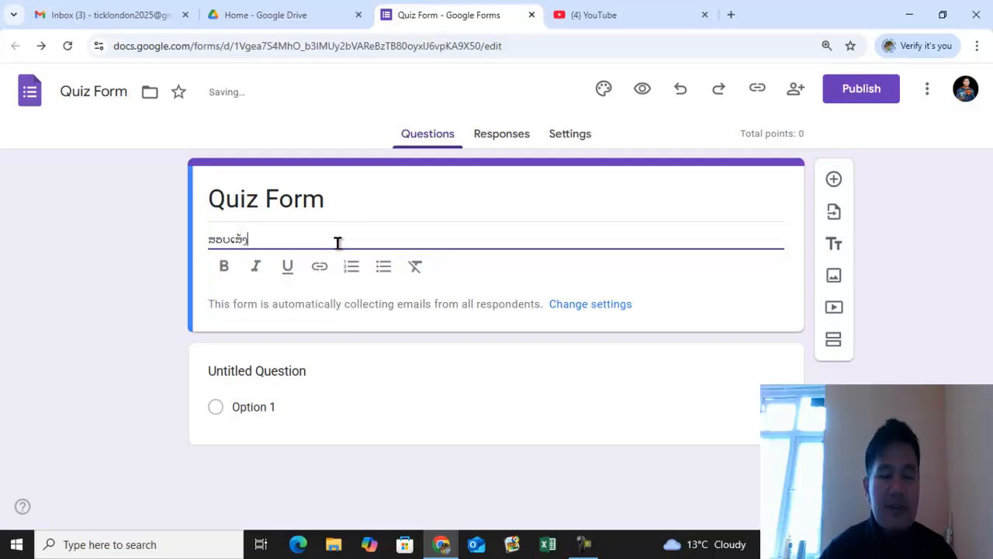
- Title the first question ຫົວຂໍ້:1
click(280, 370)
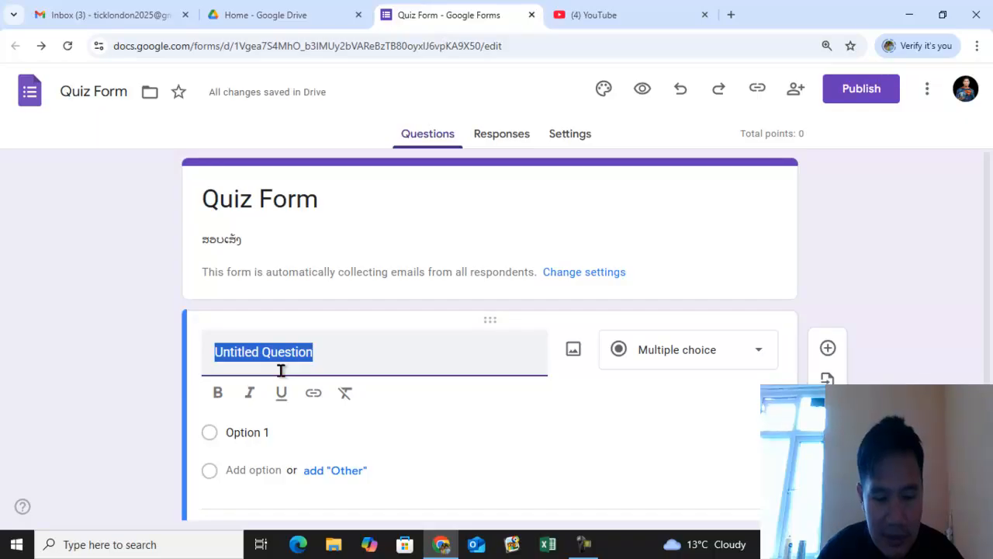
text(ທີ)
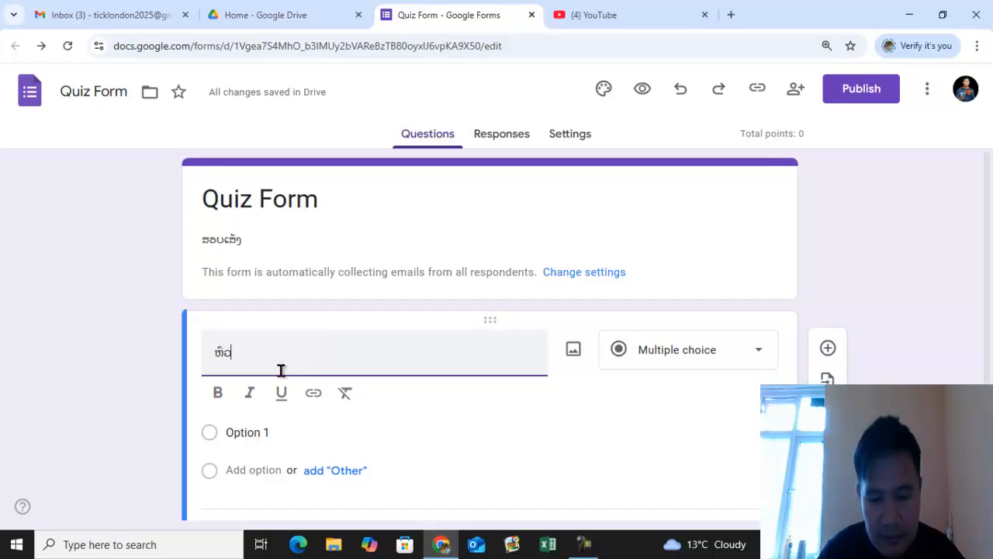
text(ວຂໍ)
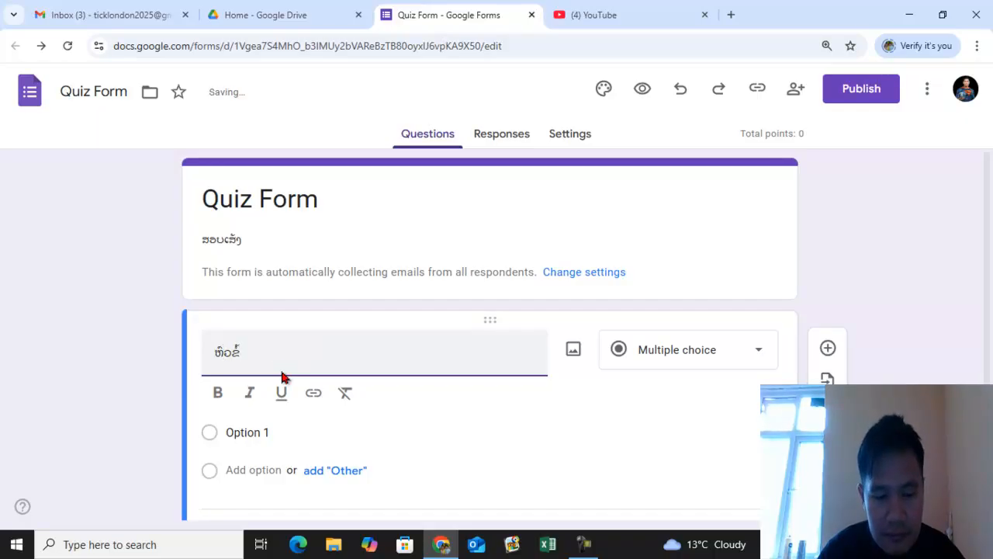
text(້)
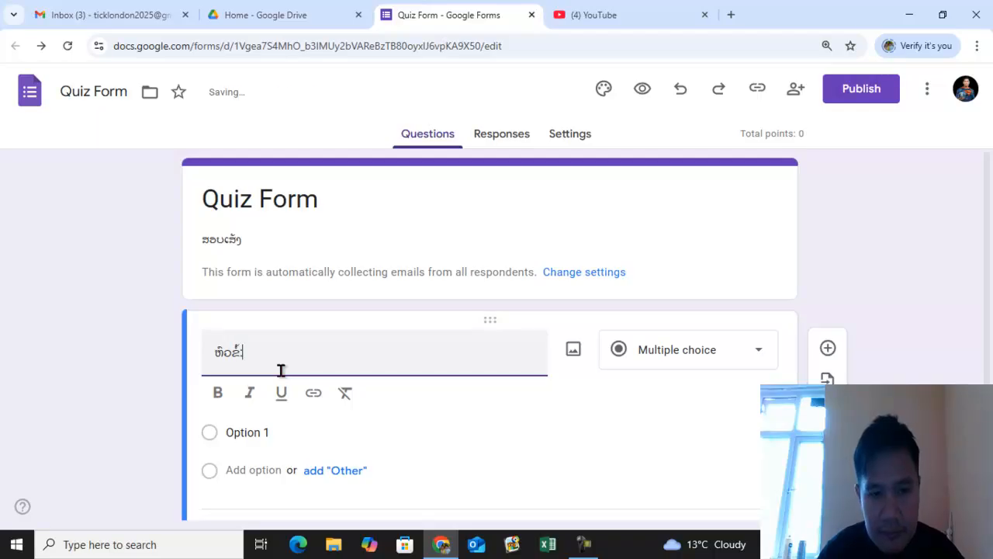
text(:1)
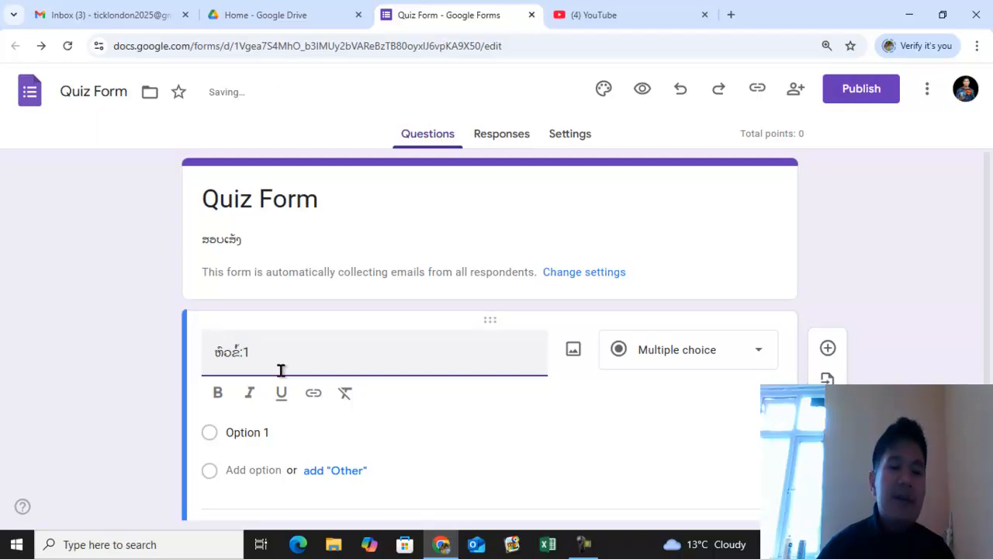
scroll(311, 368, down, 1)
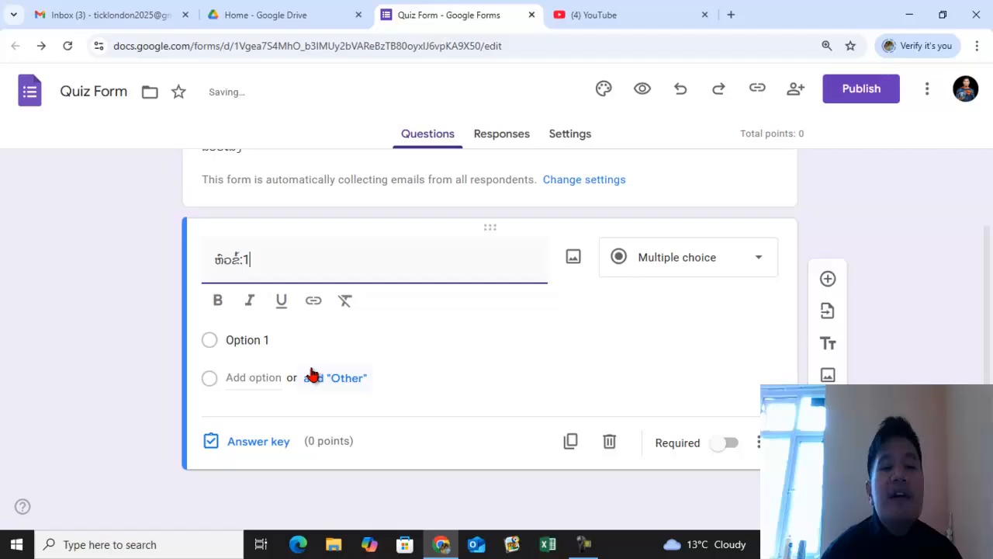
- Set the first answer option to Ai
click(263, 339)
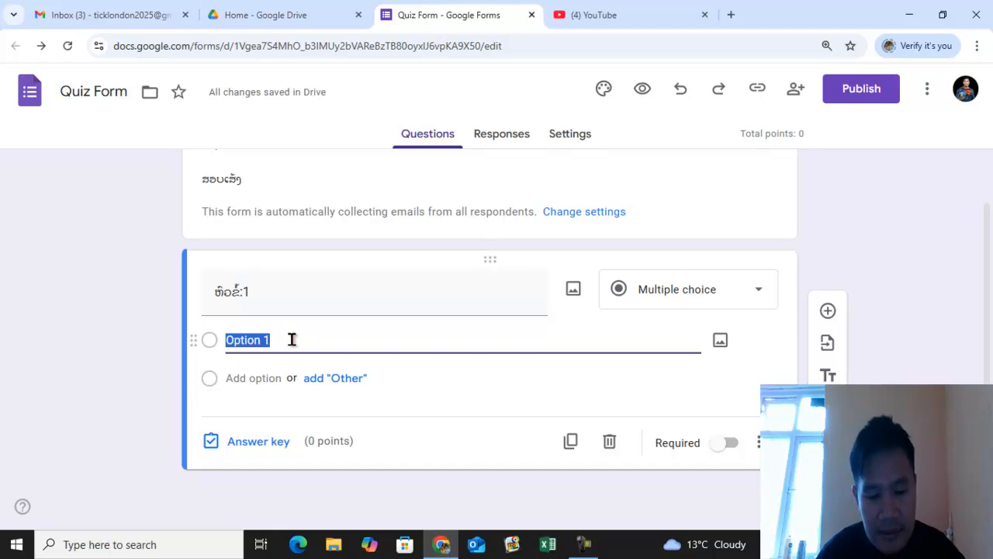
text(Ai)
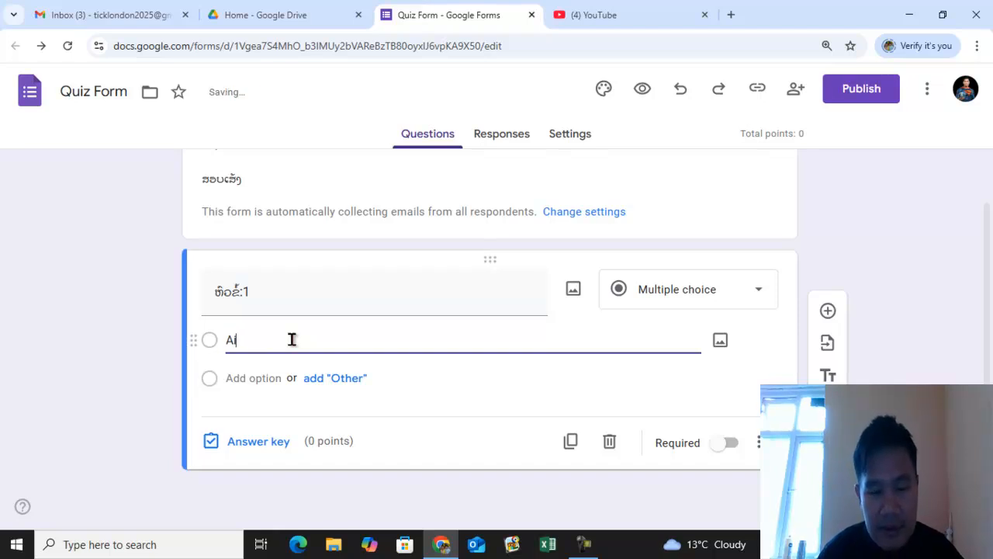
- Rewrite the question title as ຫົວຂໍ້: AI ມີແອັບໃດແດ່ທີ່ຊ່ວຍການເຮັດ Content
click(298, 299)
click(311, 293)
text(v)
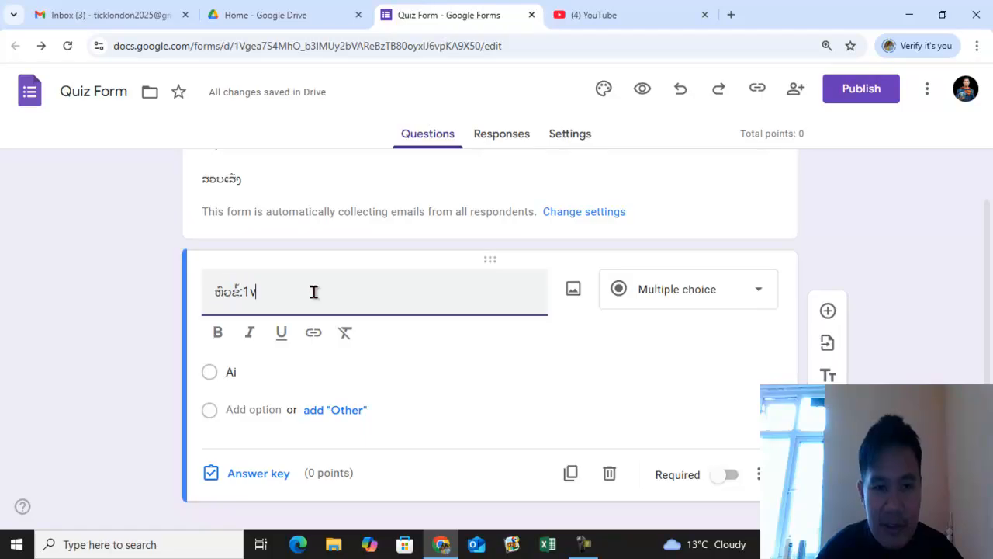
key(BackSpace)
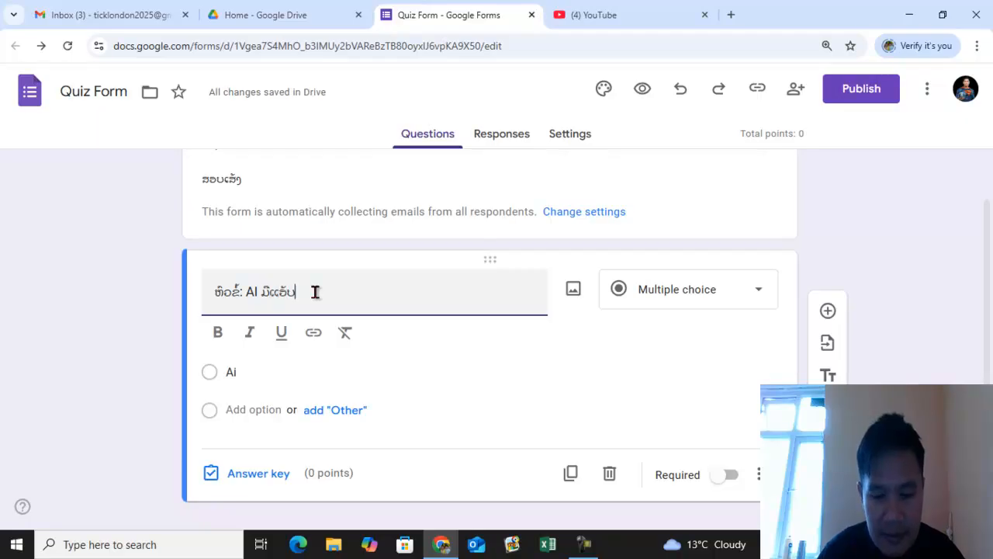
text(ໃດ)
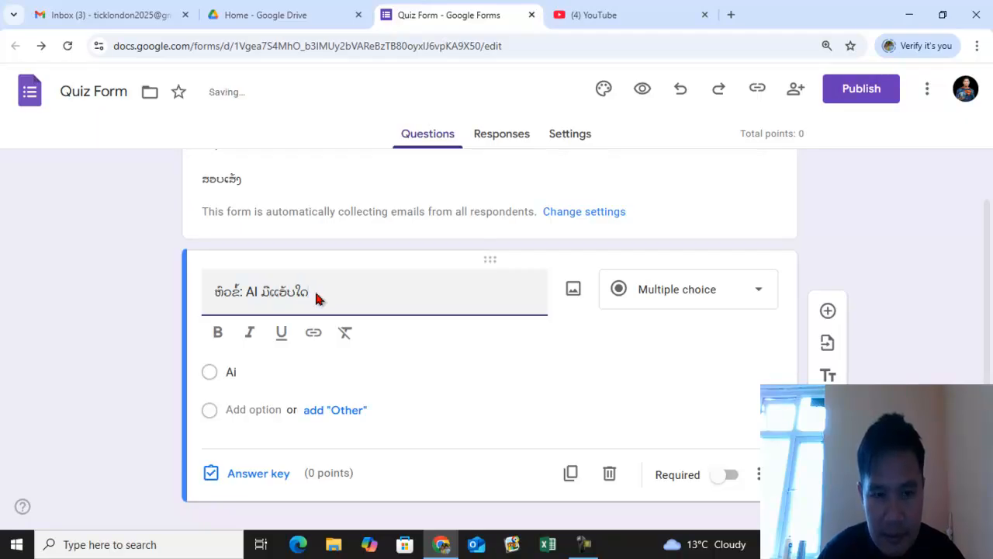
text(ແ)
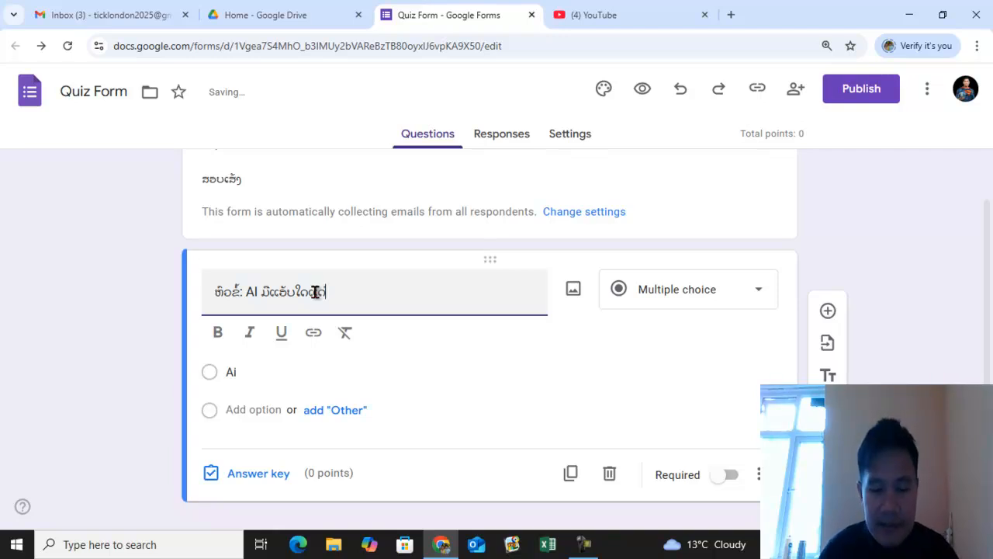
text(ດ່ທີ່ຊ່ວຍການເຮັດ)
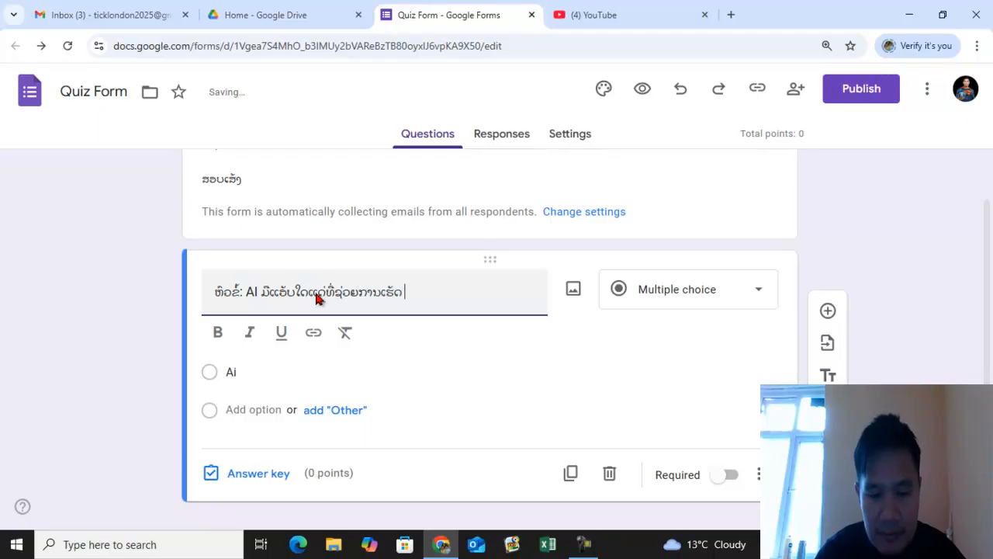
text( Content)
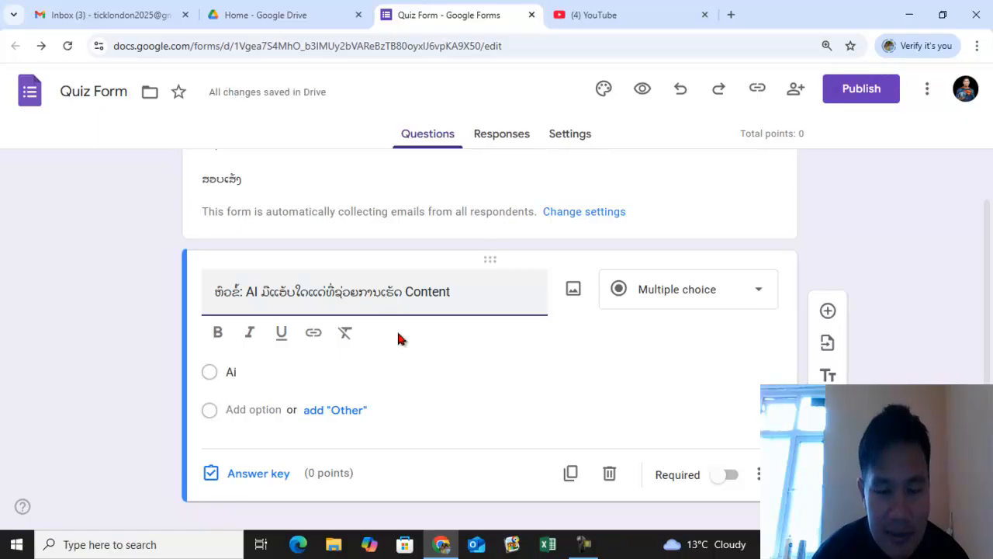
- Set the first option to Facebook and add a second option ChatGPT
click(235, 372)
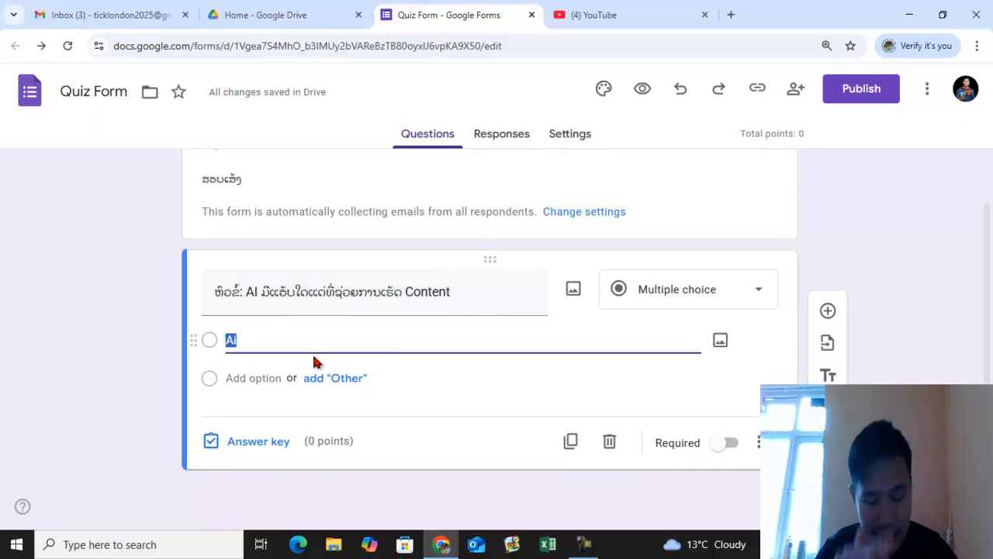
text(Facebook)
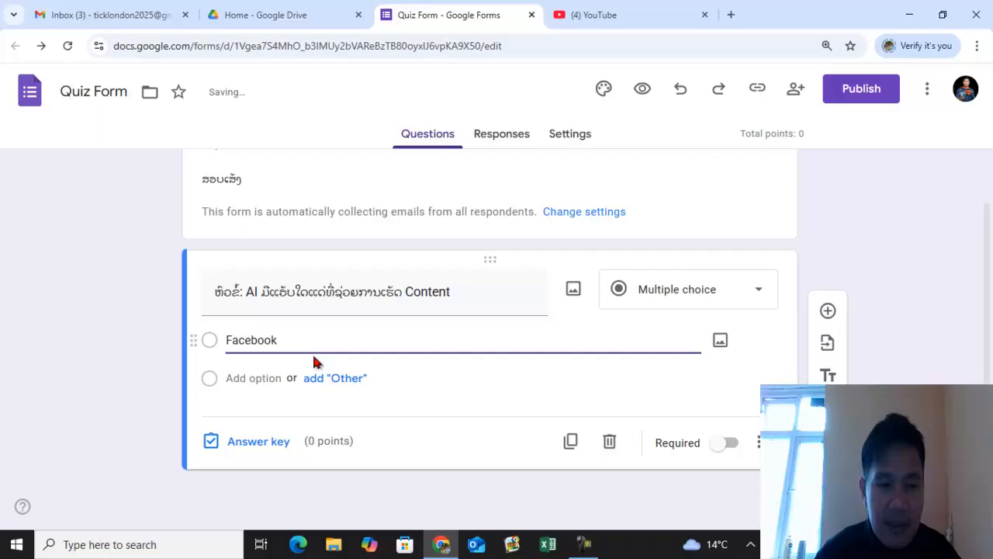
click(234, 378)
text(Chat)
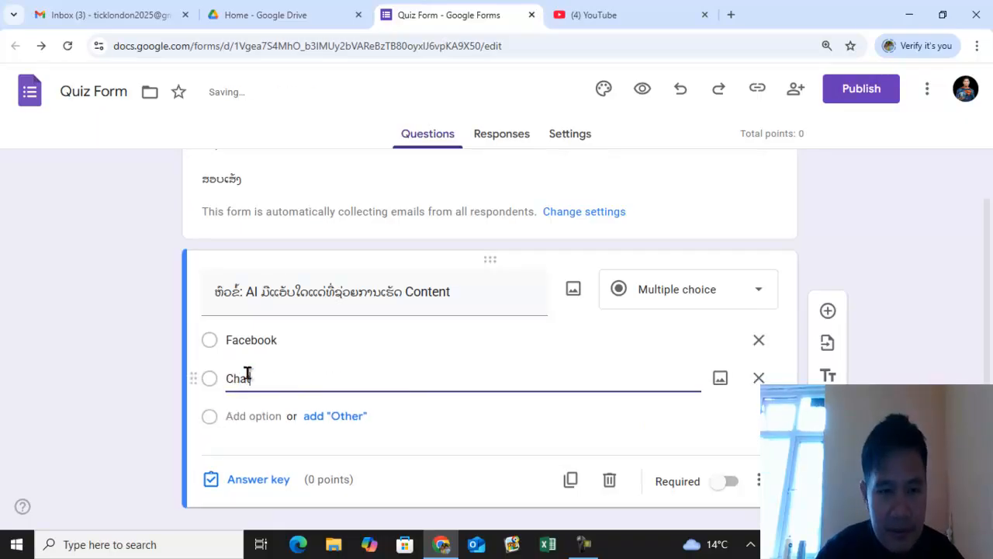
text(GPT)
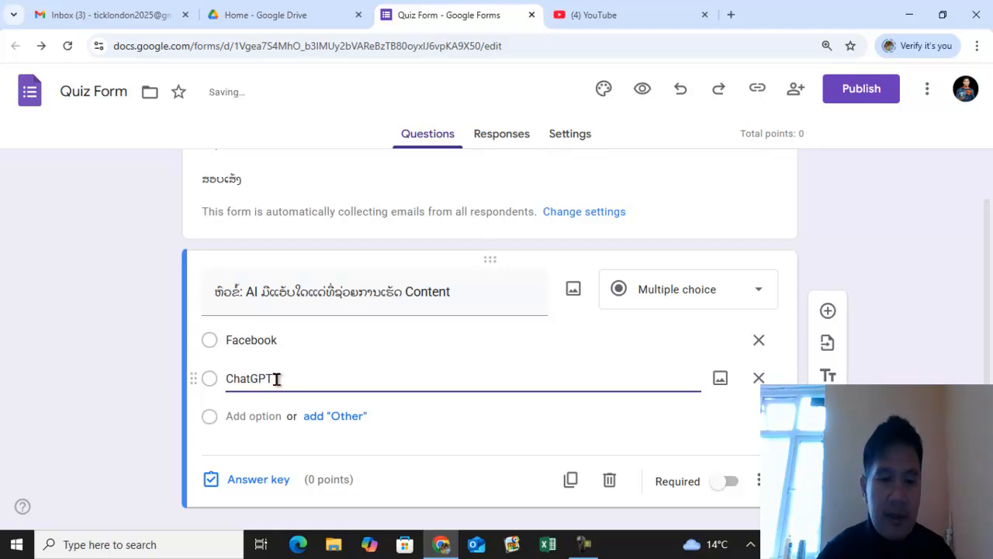
- Add third and fourth options LAMA and Pixverts
click(252, 416)
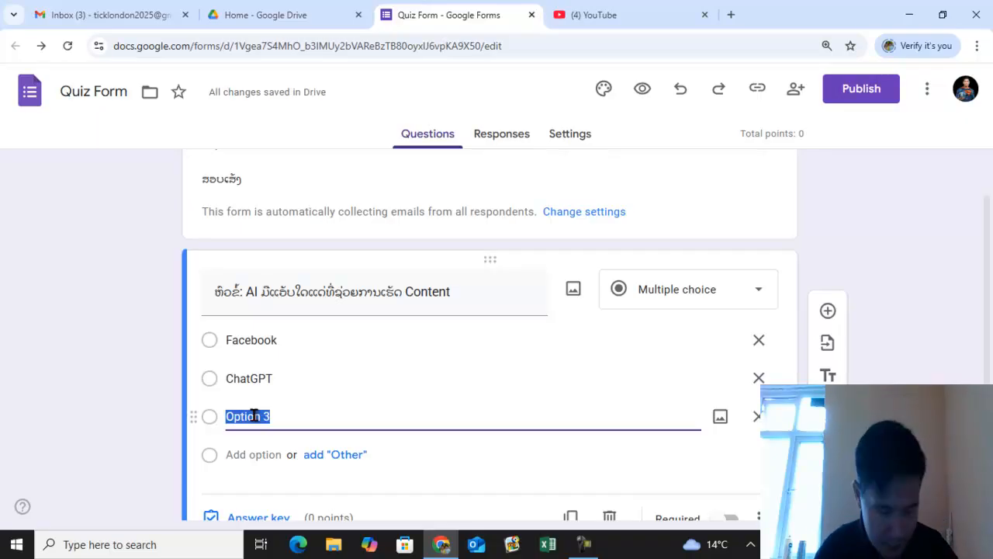
text(L)
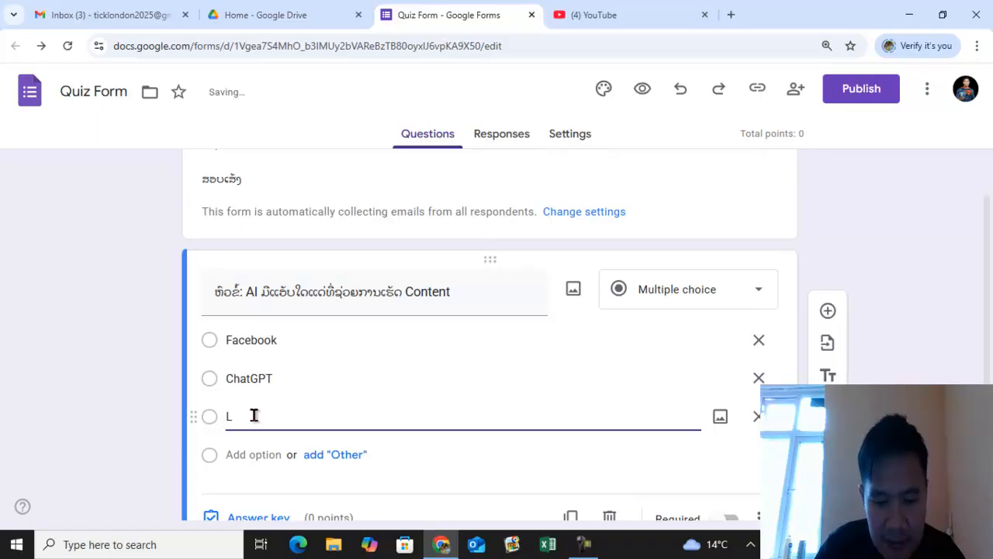
text(AMA)
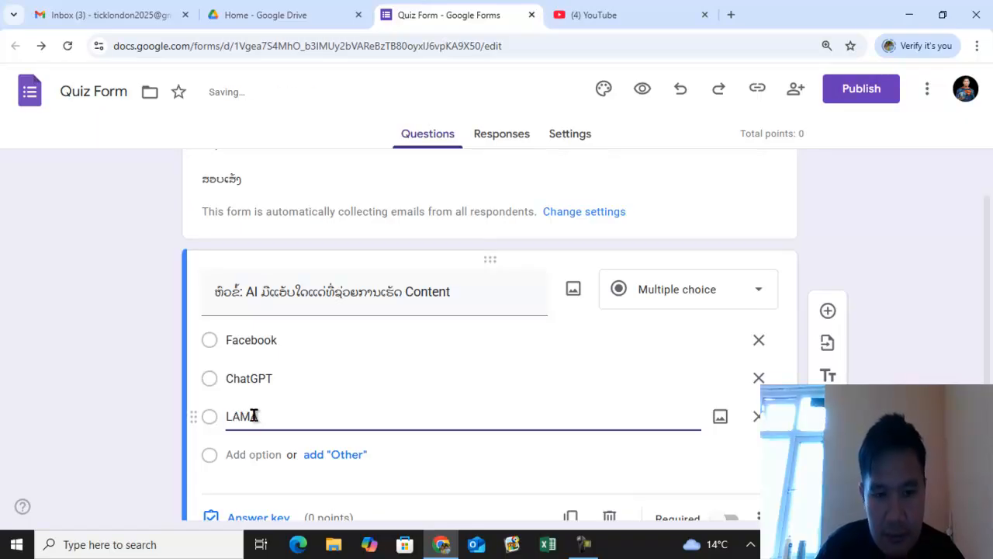
click(233, 453)
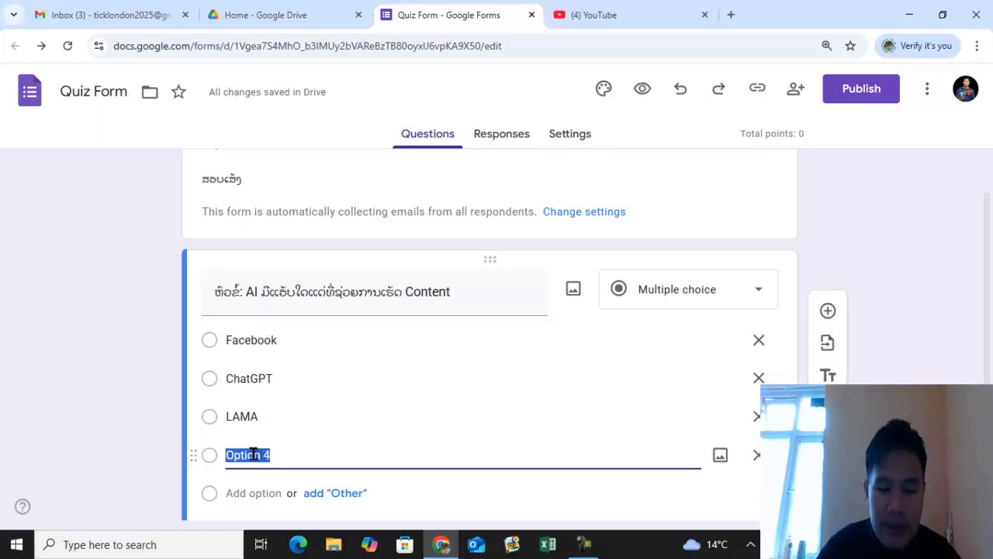
text(Pix)
text(verse)
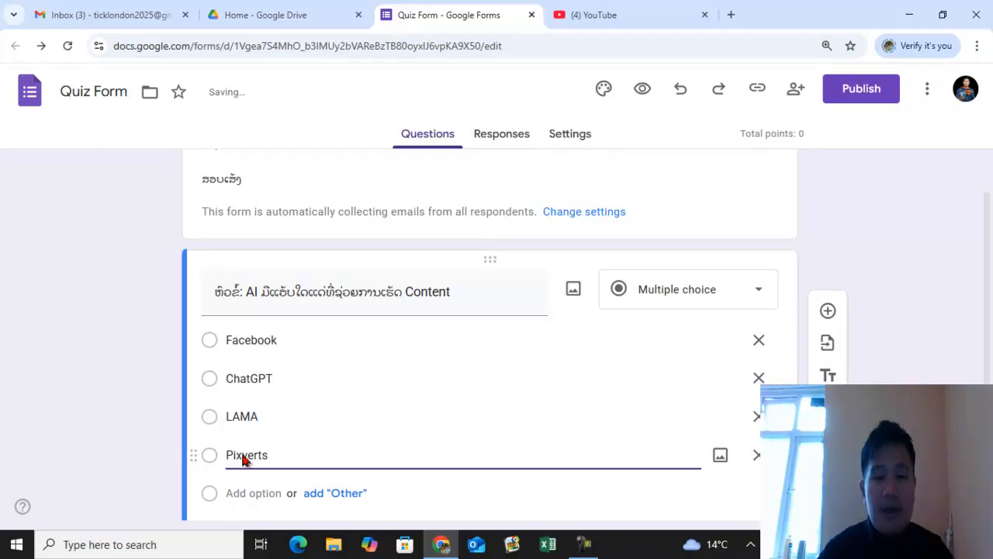
- Make the question required
click(108, 364)
scroll(132, 364, down, 2)
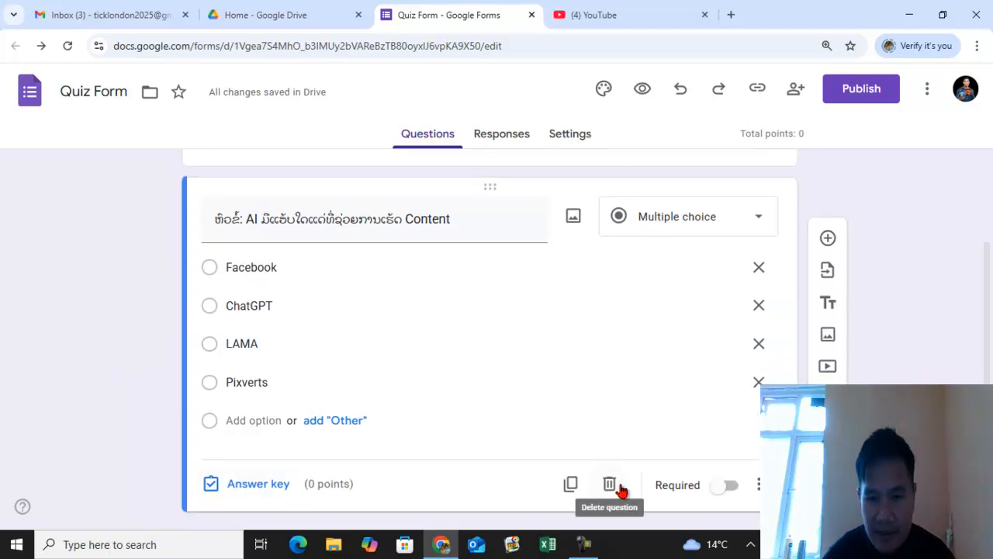
click(718, 487)
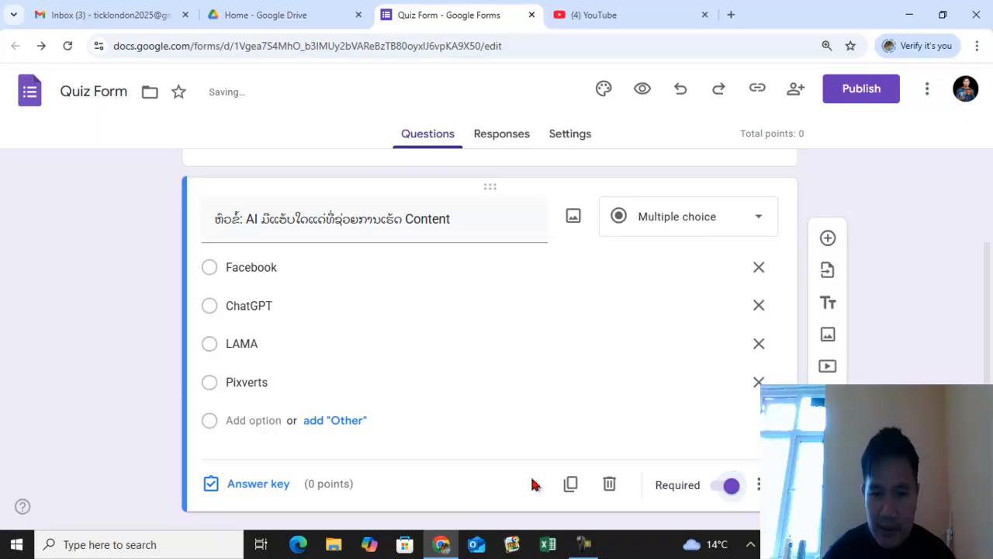
- In the answer key, mark ChatGPT as the correct answer and set the question to 1 point
click(259, 484)
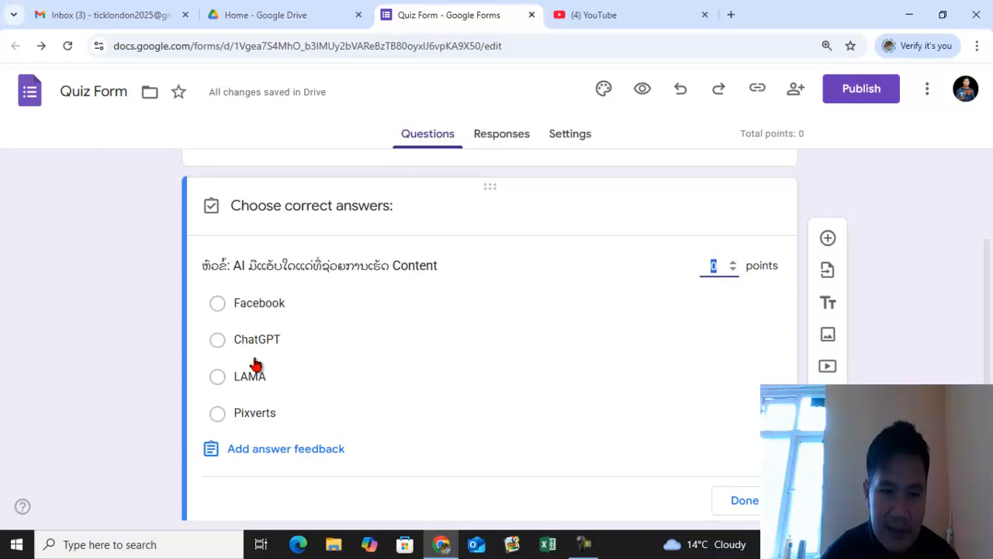
click(219, 341)
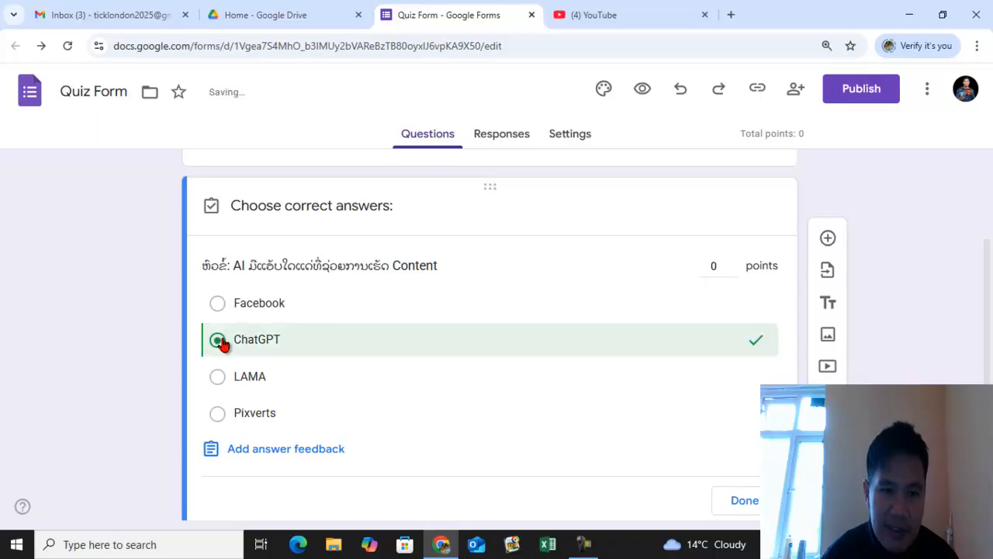
click(732, 263)
click(741, 503)
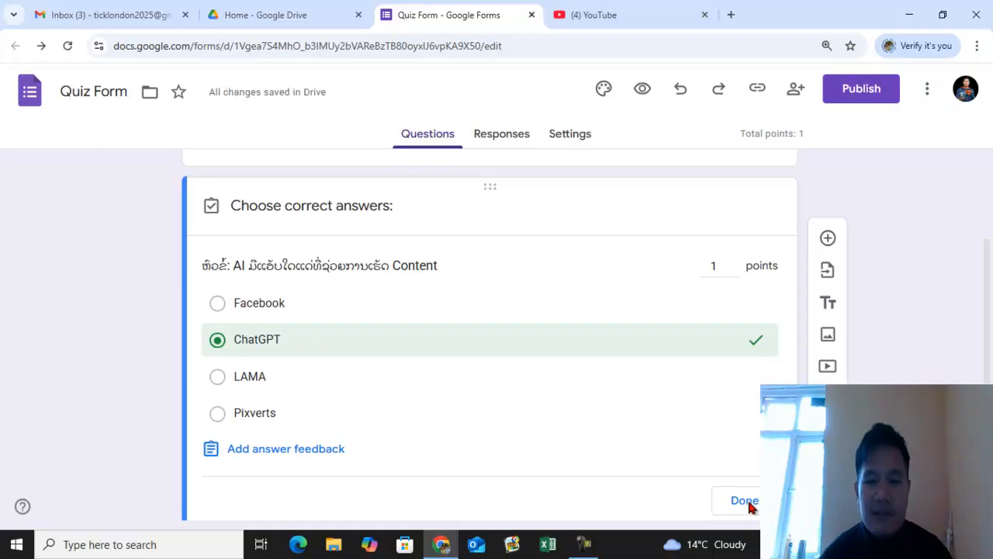
scroll(613, 370, down, 1)
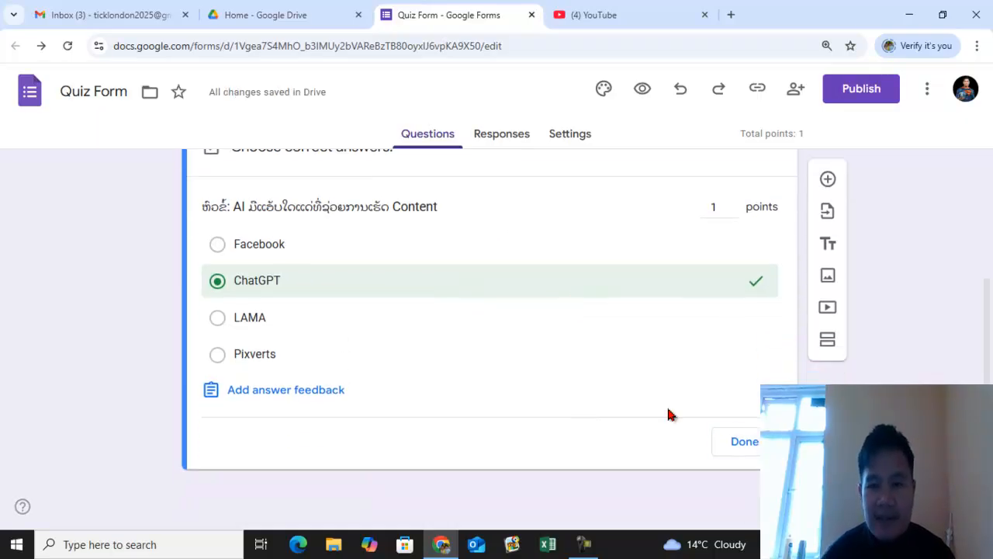
click(735, 444)
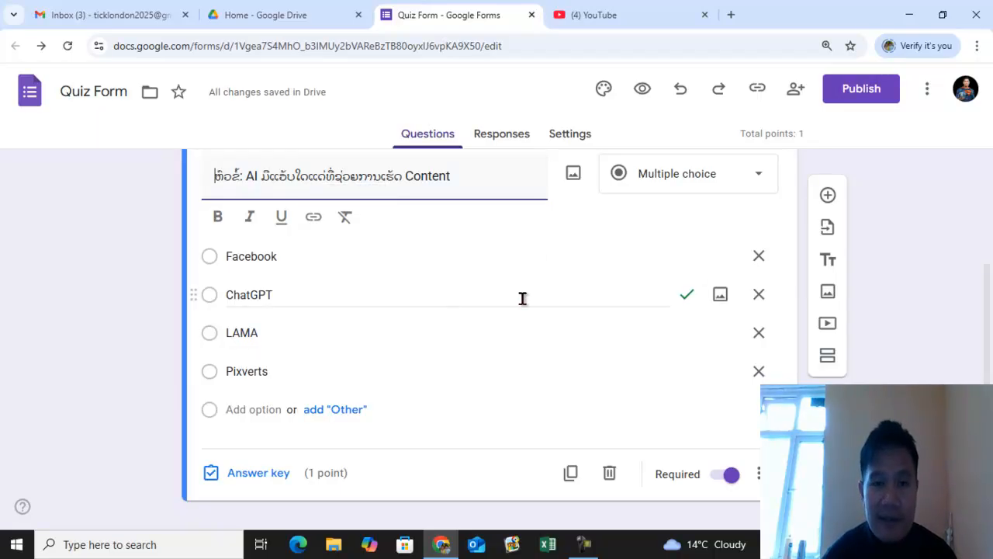
- Add a new multiple-choice question titled Google ມີແອັບໃດແດ່
click(829, 196)
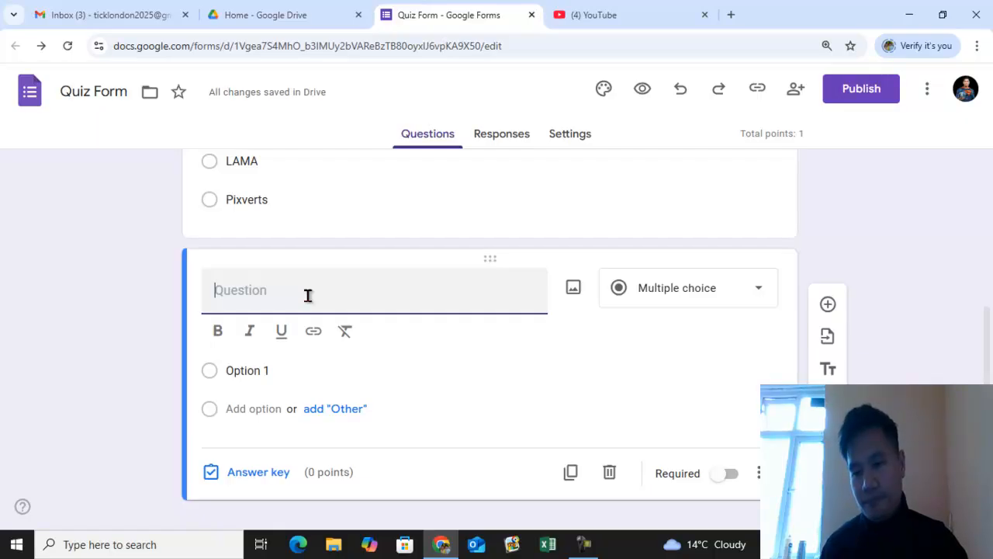
text(Google )
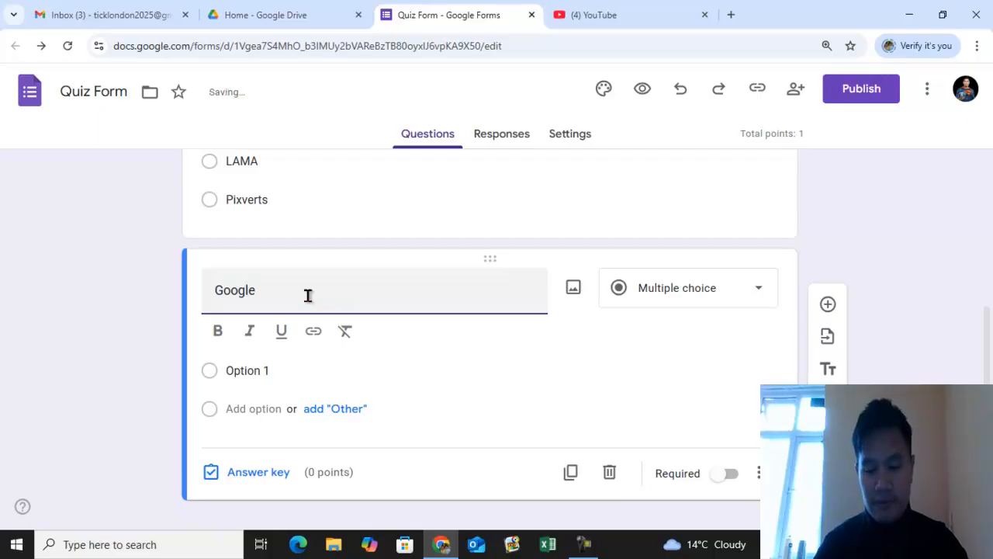
text(អ)
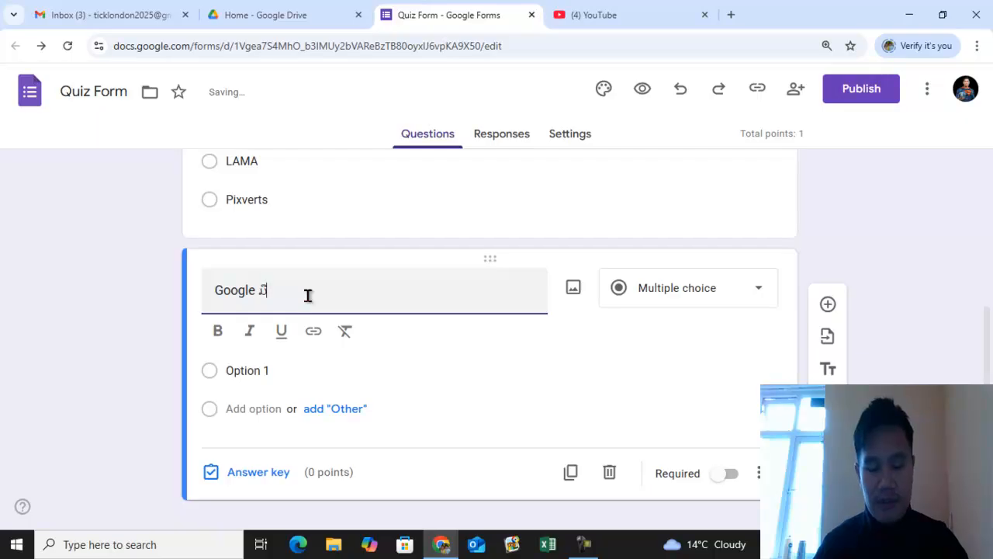
text(ີອັກ)
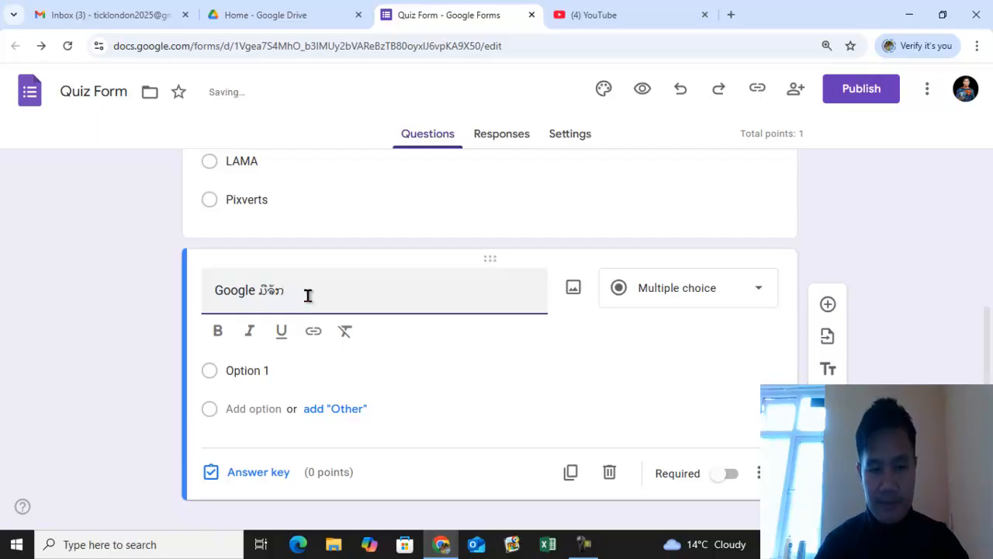
key(BackSpace)
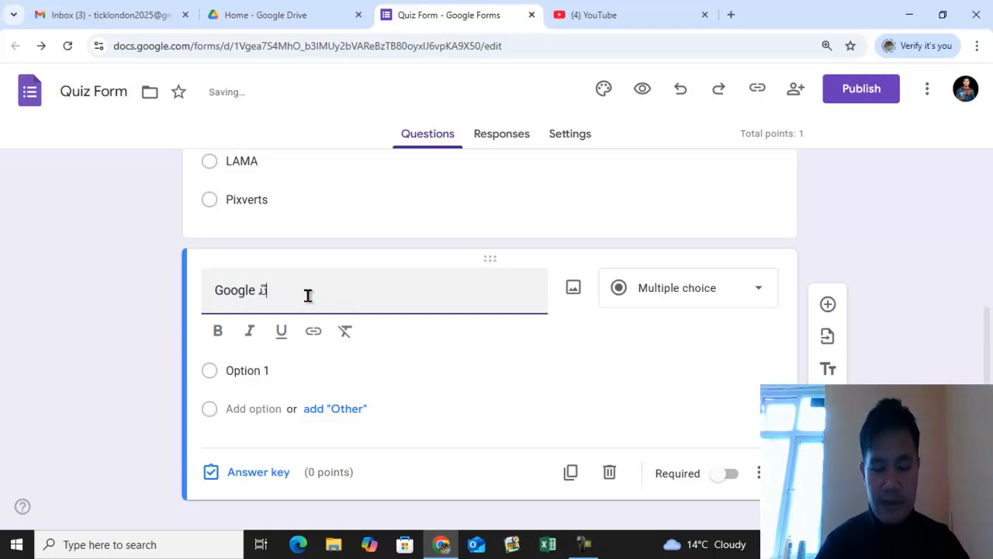
text(ີວເບັ)
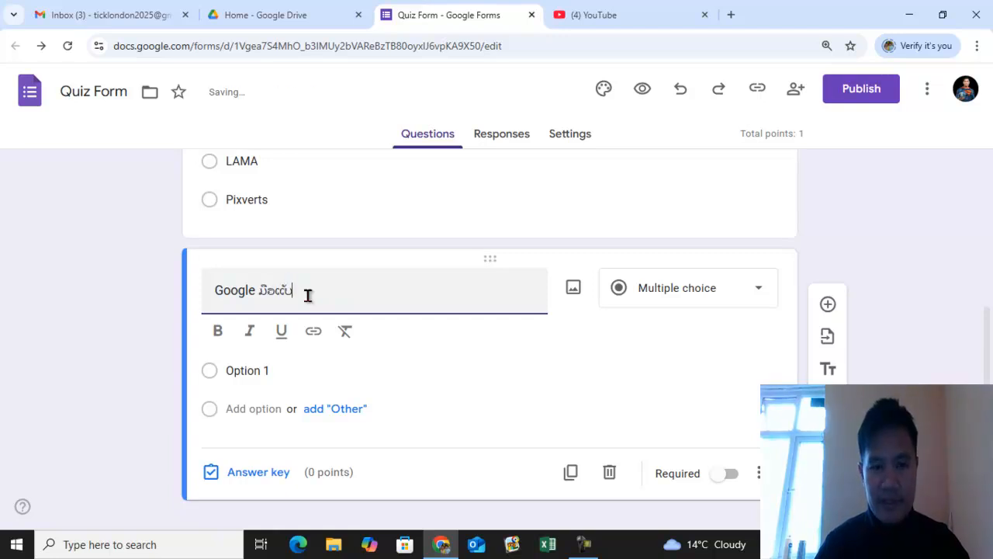
key(BackSpace)
key(BackSpace)
text(ອັບ)
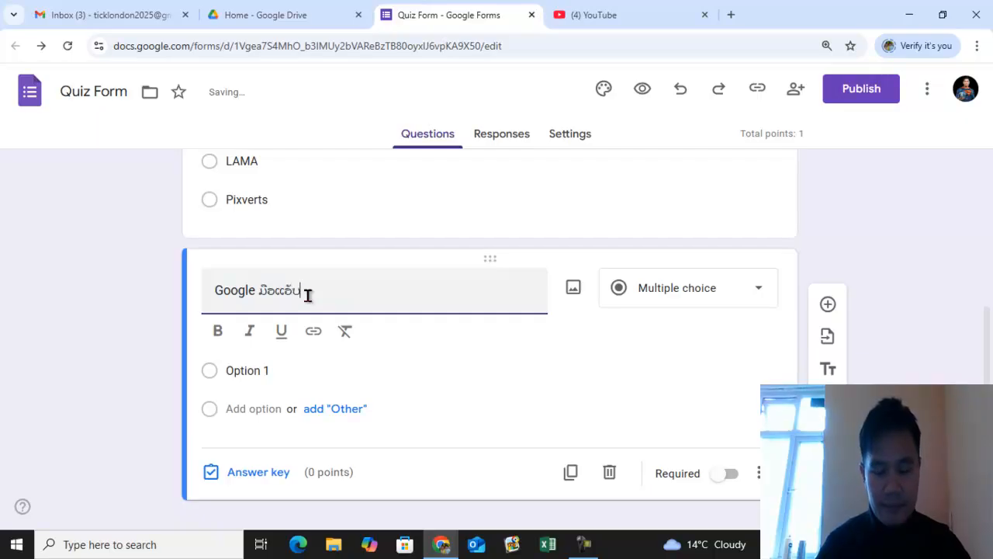
key(BackSpace)
key(BackSpace)
key(BackSpace)
key(BackSpace)
key(BackSpace)
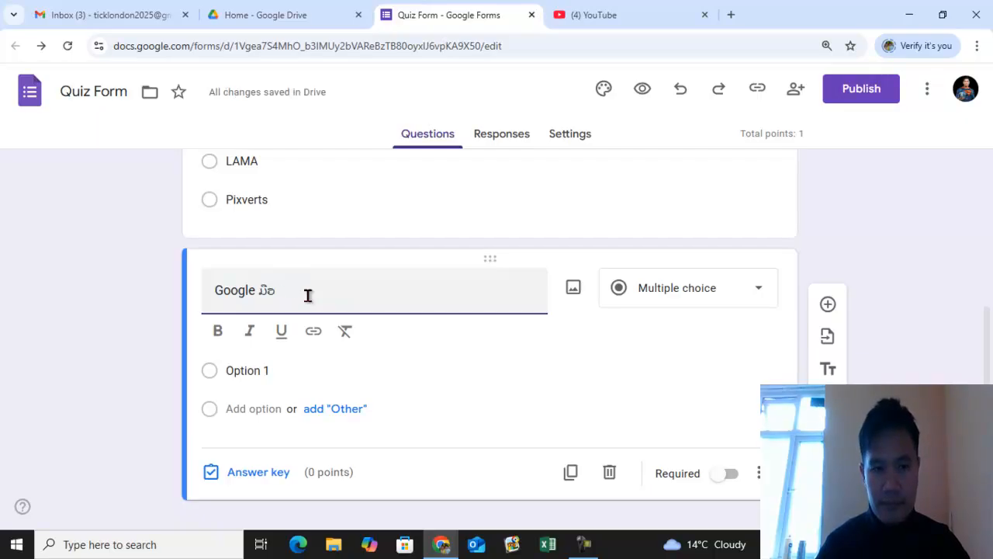
text(ແອັບ)
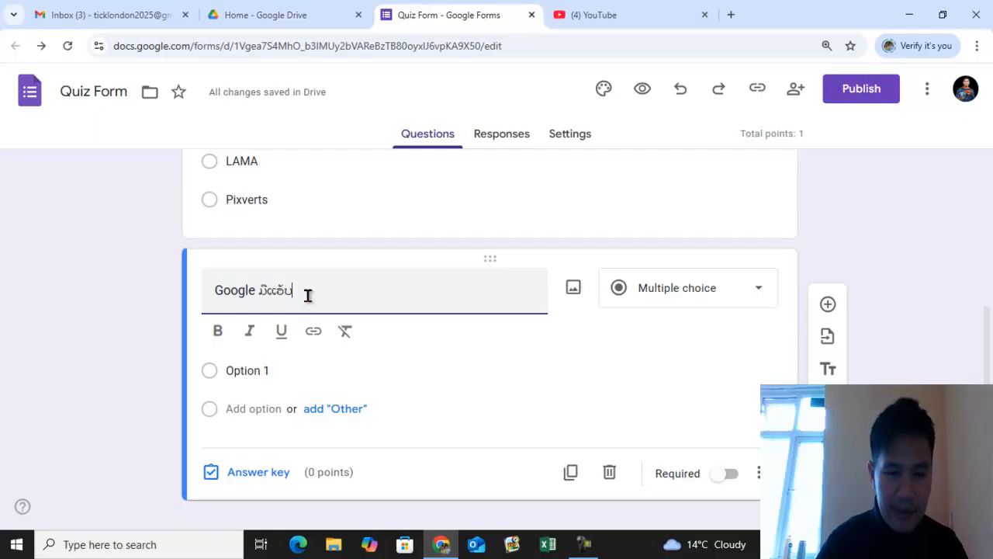
text(ໃດແດ່)
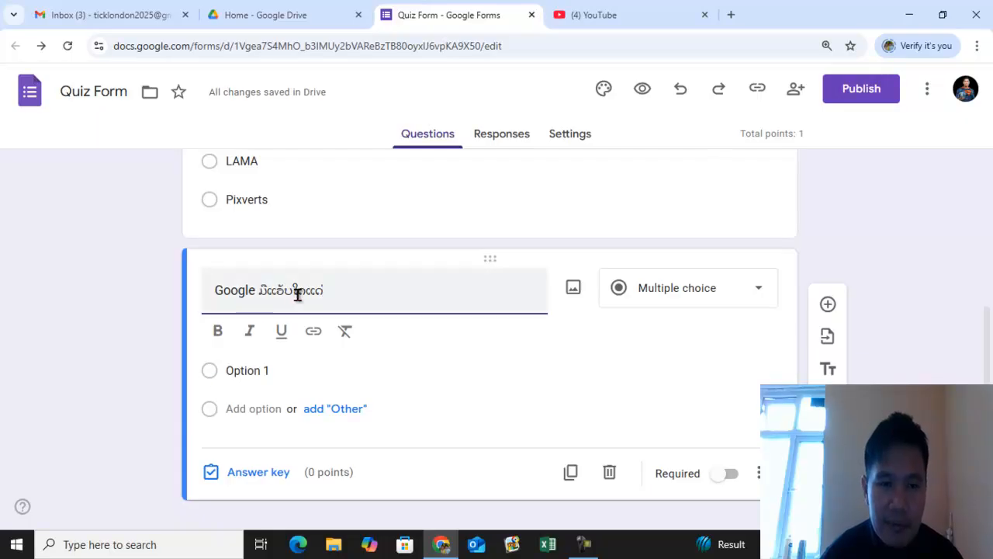
- Set the new question's first option to Gemini, Words, Excel
click(263, 372)
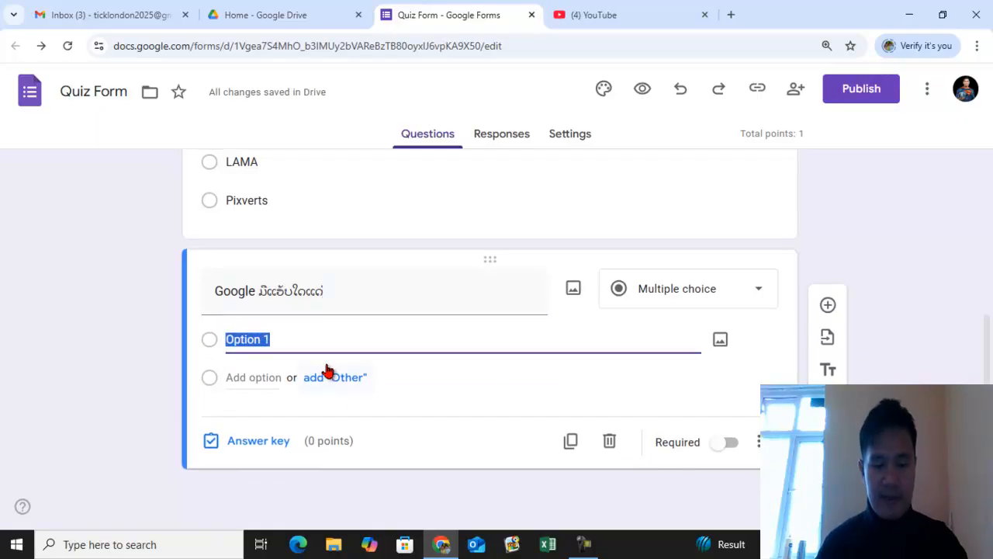
text(:ຳທຮ)
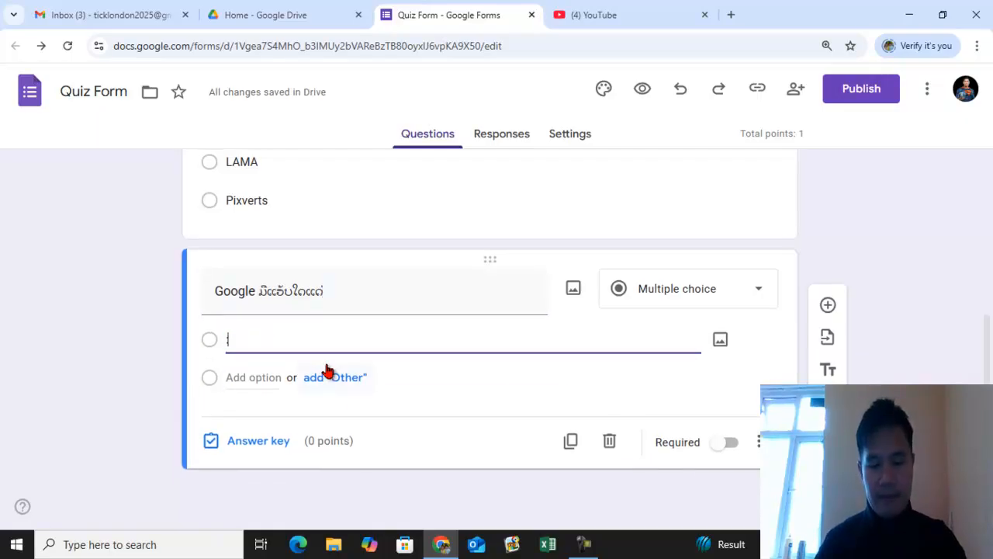
key(BackSpace)
key(BackSpace)
key(BackSpace)
key(BackSpace)
text(ມ)
key(BackSpace)
text(Geມ)
key(BackSpace)
text(mini)
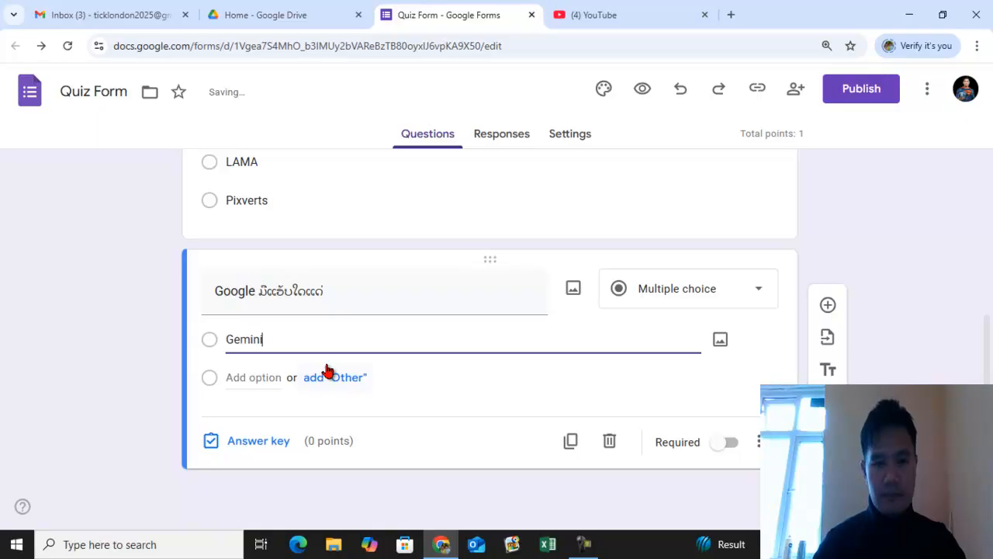
text(, Words, Ex)
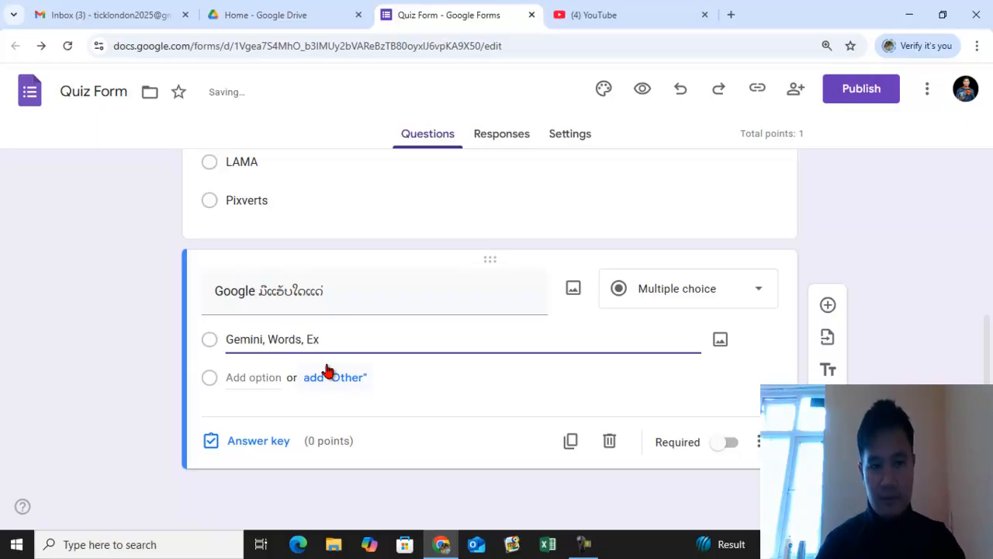
text(cel)
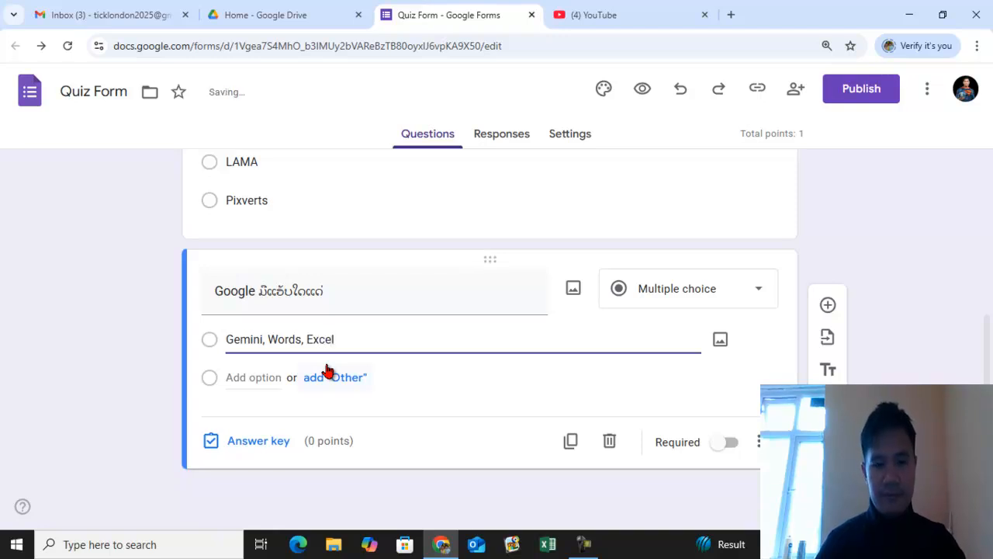
- Add a second option Chat GPT, Claude, Perprecity
click(251, 378)
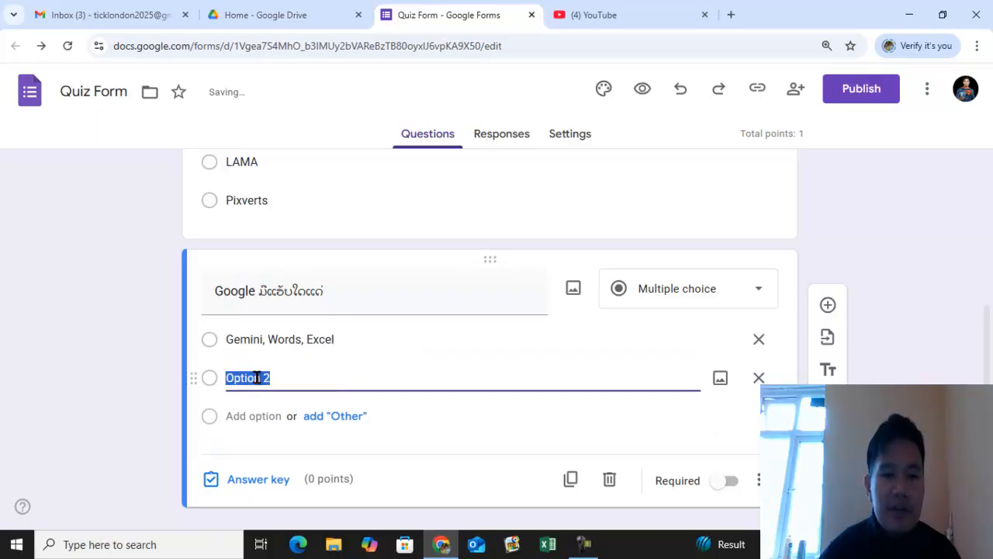
text(C)
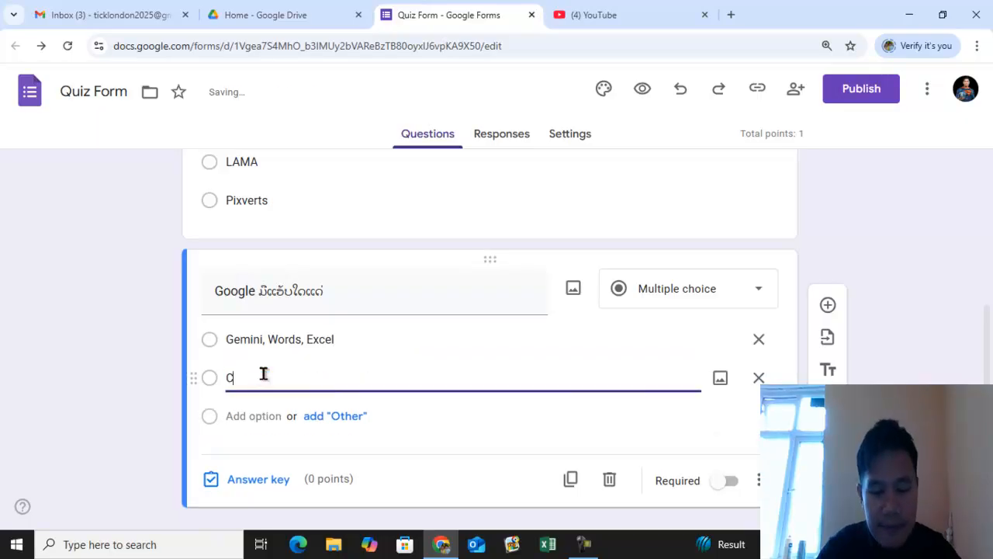
text(hat GPT, CLaude)
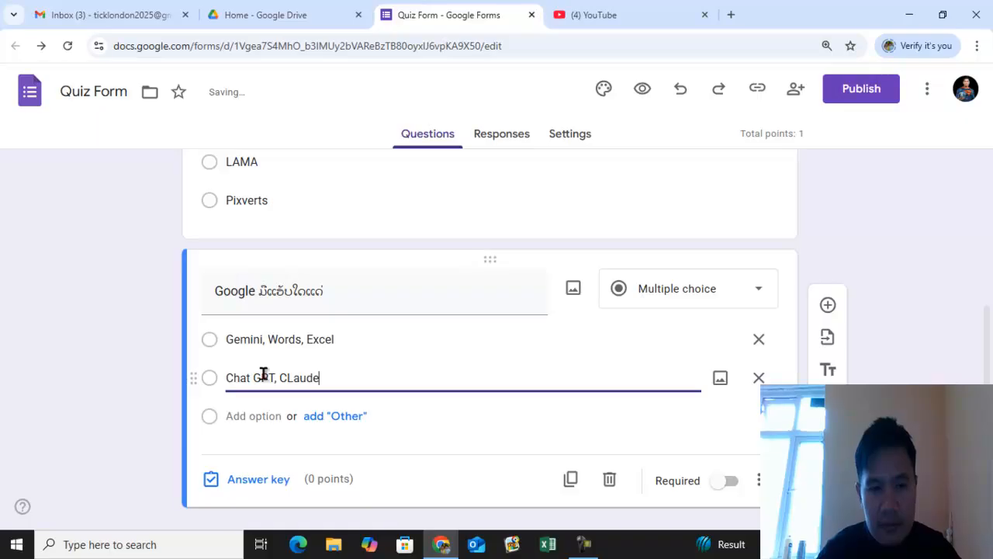
key(BackSpace)
key(BackSpace)
key(BackSpace)
key(BackSpace)
key(BackSpace)
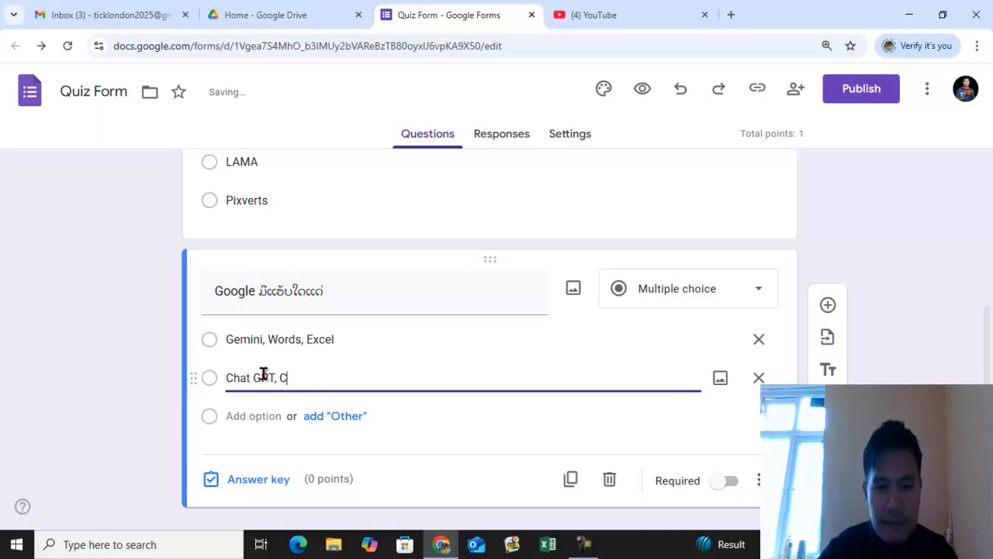
text(laude)
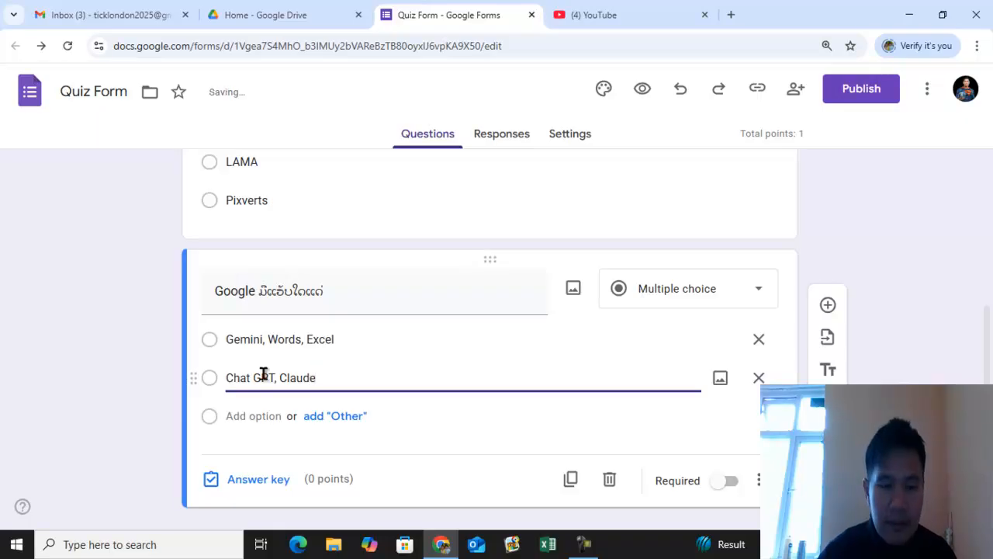
text(, Perpre)
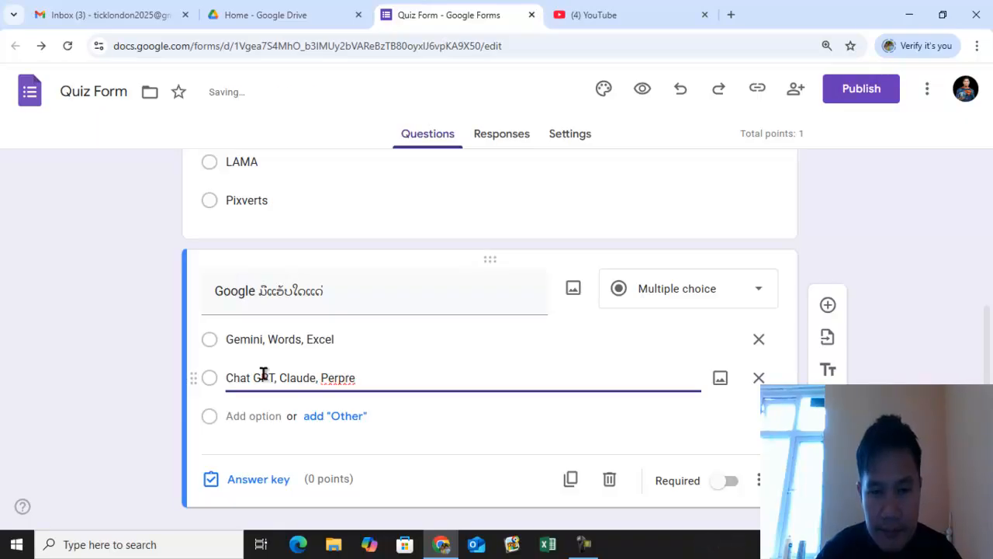
text(city)
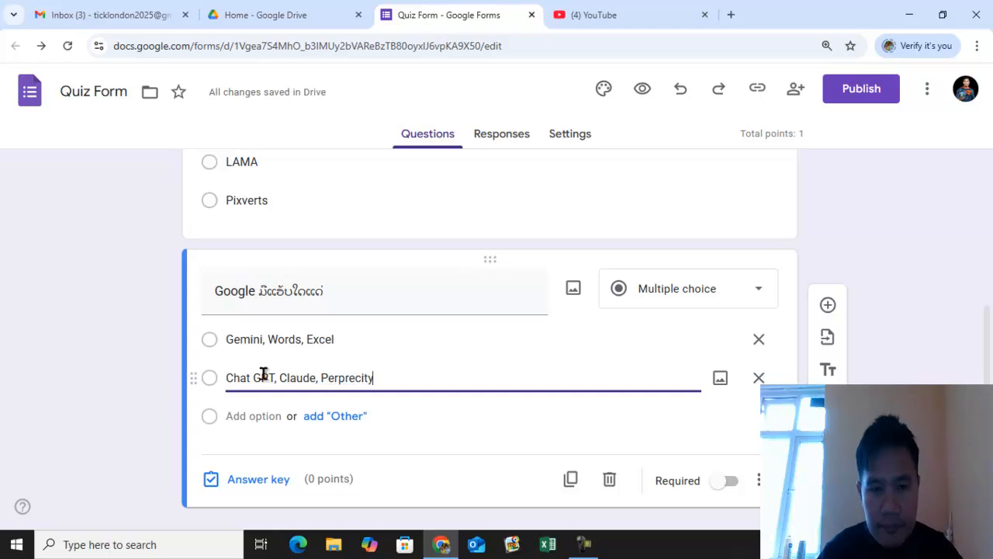
- Add a third option Google Doc, Excel,Form, Silide
click(245, 419)
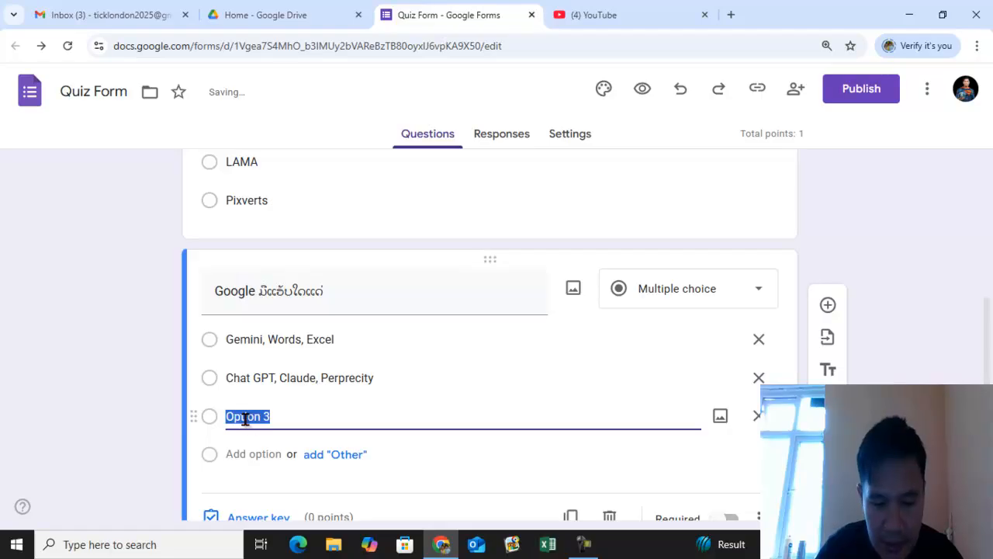
text(Doc)
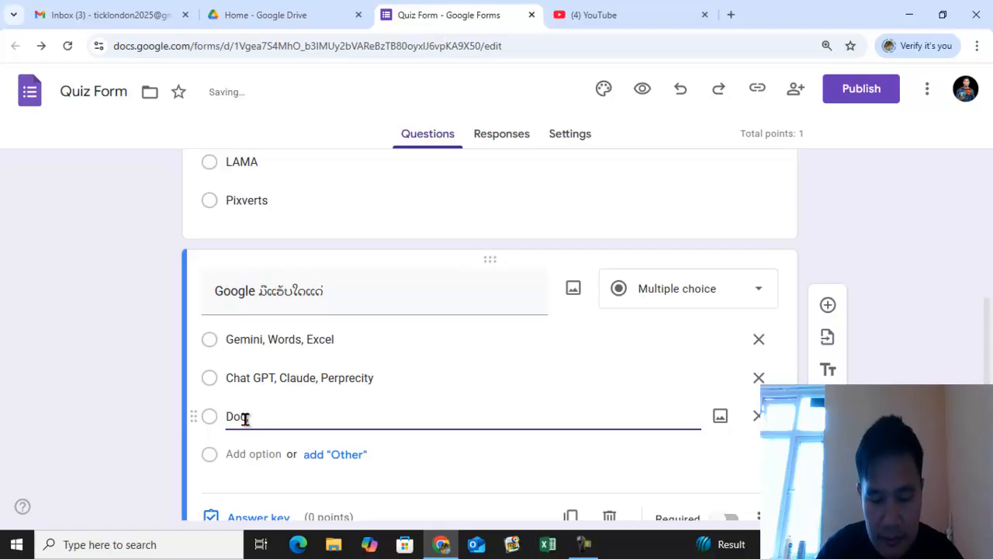
text( Excel)
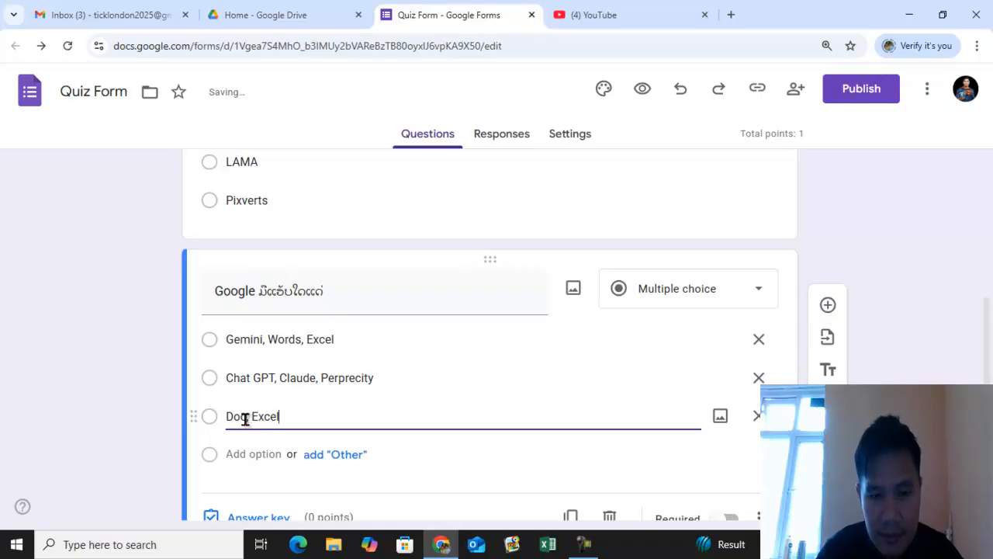
text(,For)
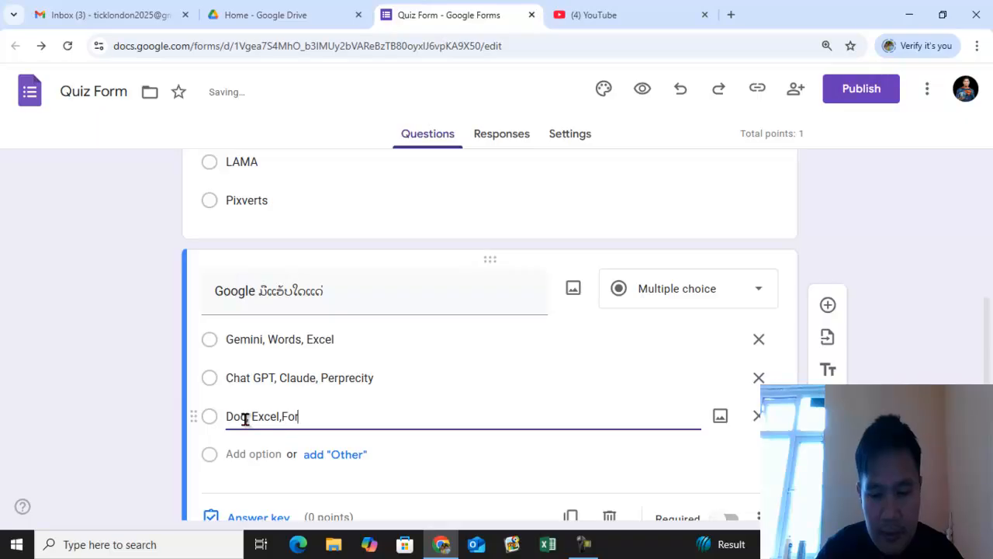
text(m,)
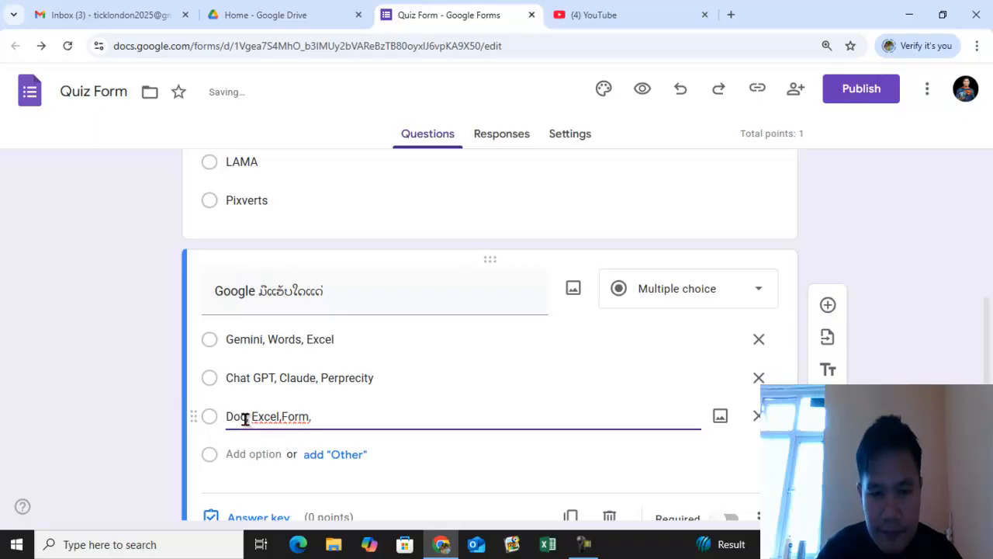
text( Silide)
click(246, 418)
text(,)
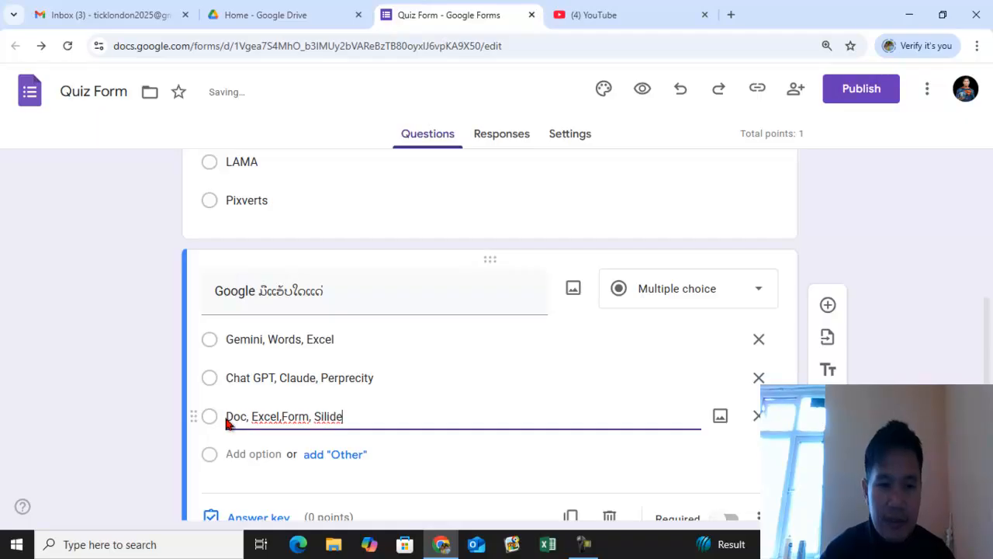
click(226, 416)
text(Google)
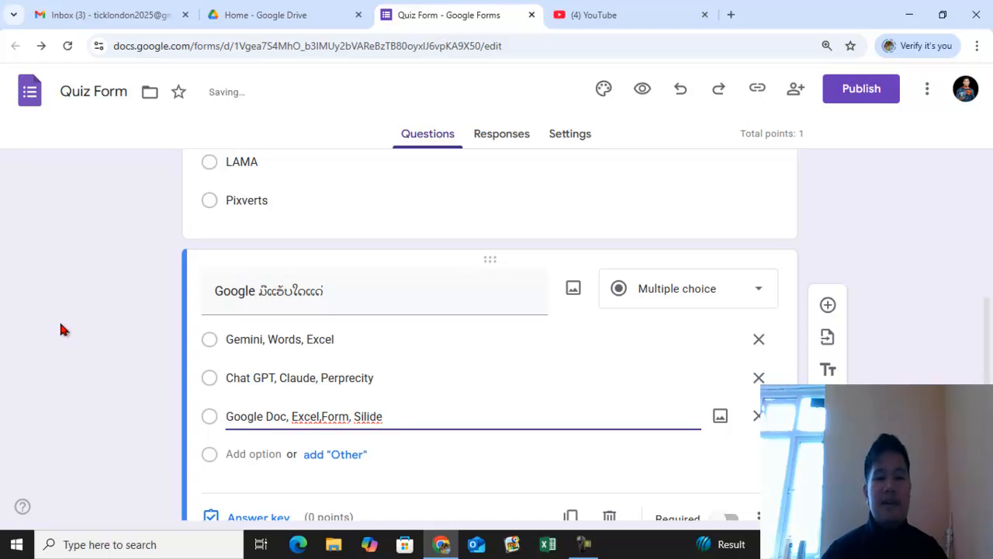
scroll(231, 291, up, 1)
scroll(284, 269, down, 2)
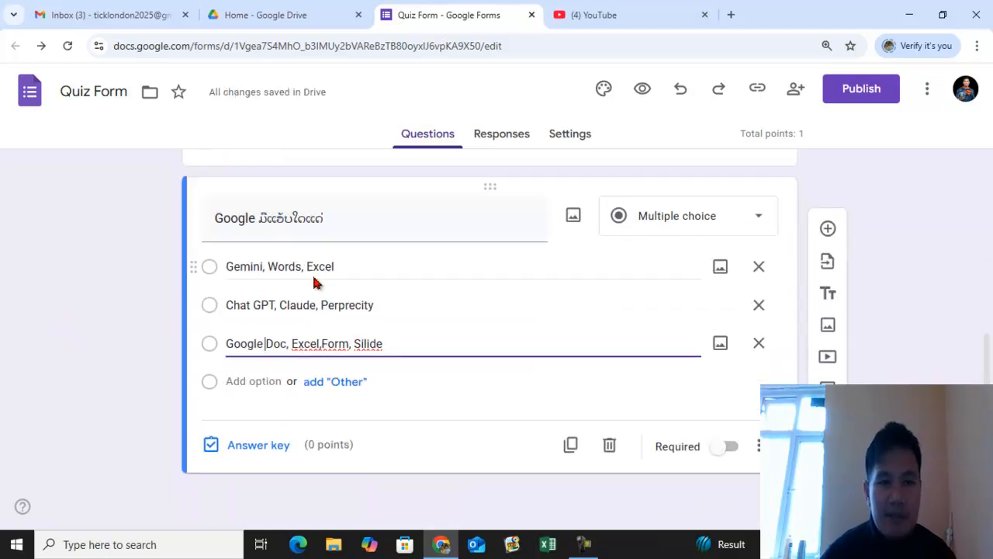
- Try to add a fourth option reading ຖືກໝົດ to the Google question
click(250, 380)
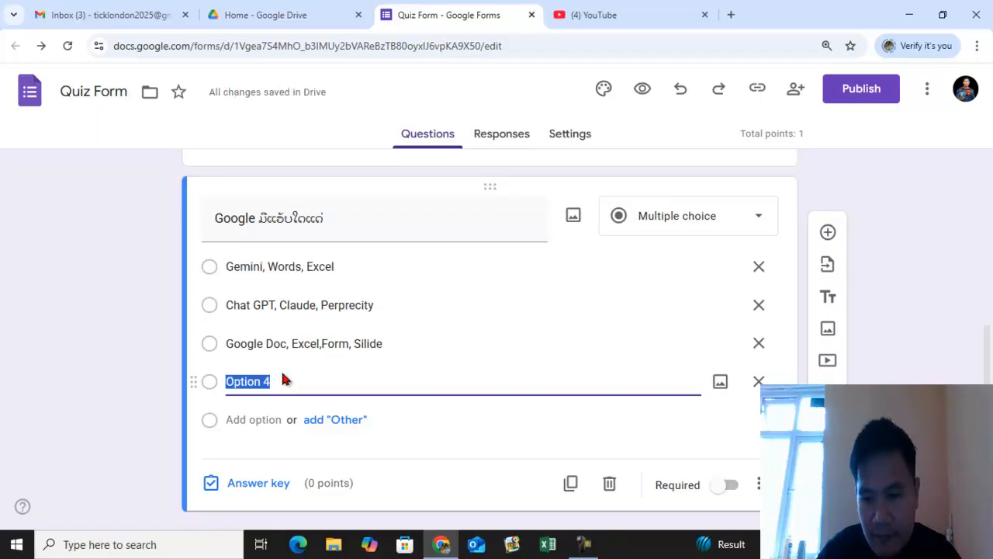
text(ດ)
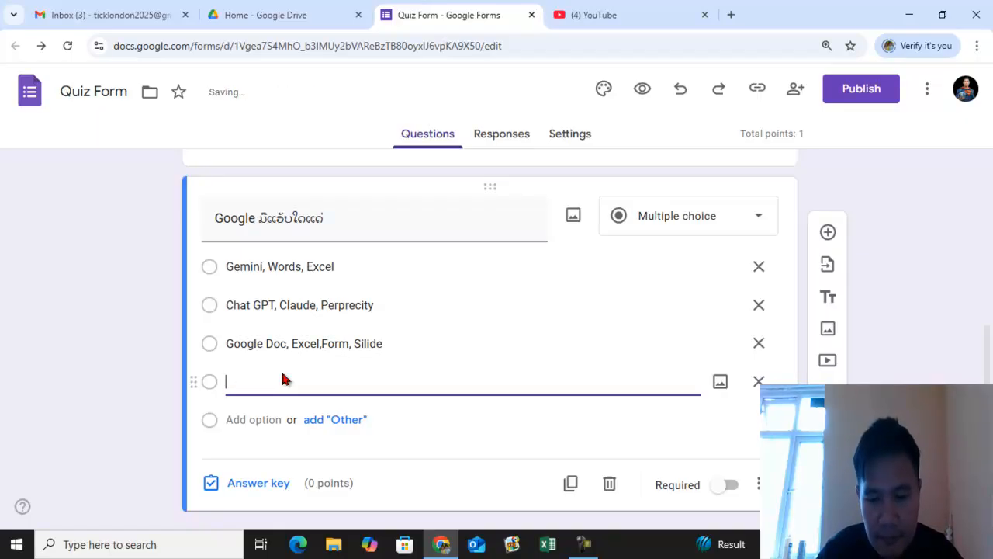
key(BackSpace)
text(ກ)
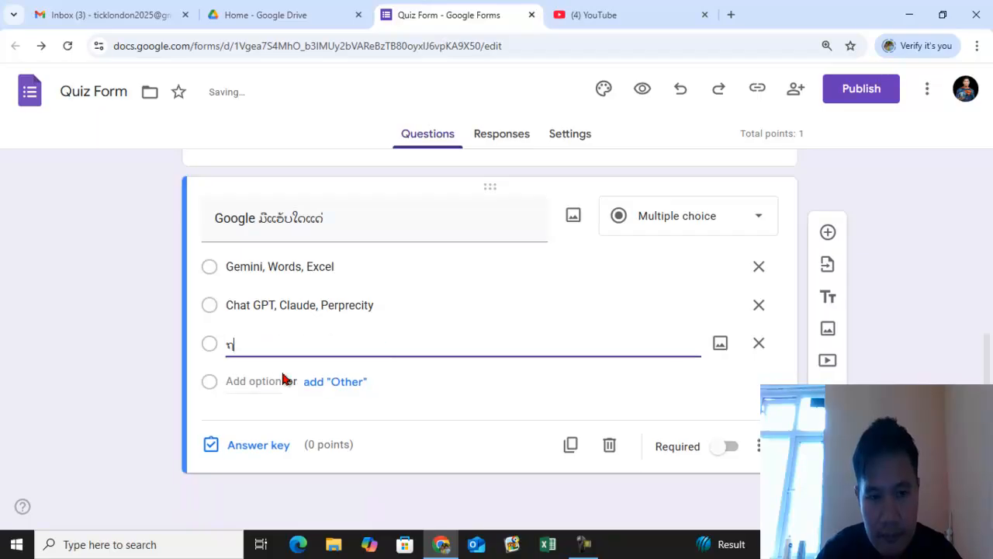
text(ືກໝົດ)
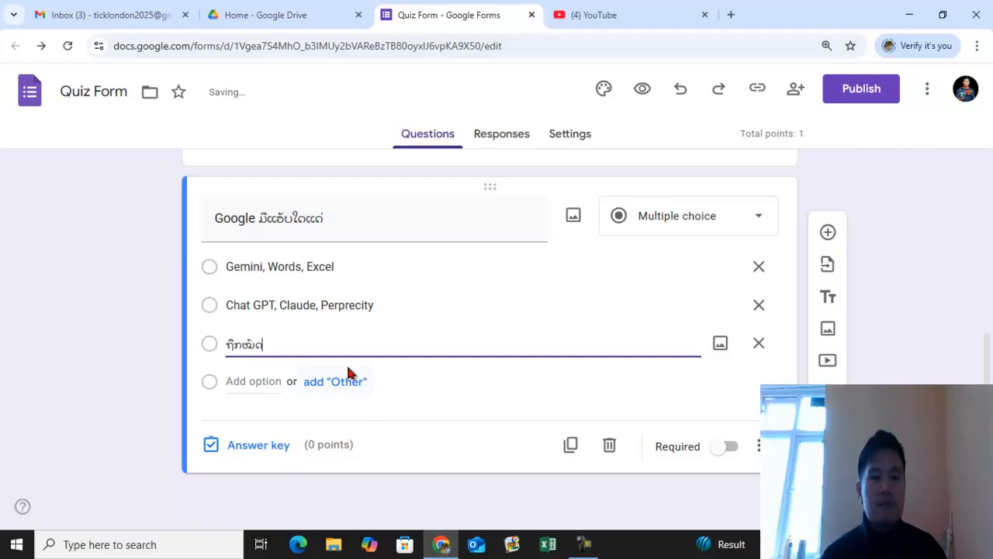
scroll(350, 355, up, 2)
scroll(369, 361, down, 1)
click(132, 381)
scroll(284, 371, up, 1)
scroll(292, 381, down, 2)
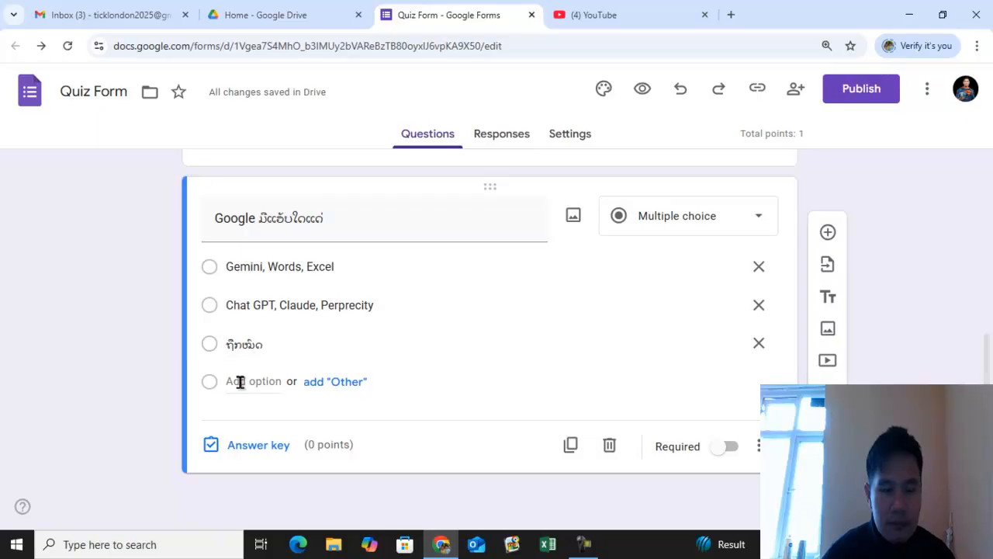
click(241, 381)
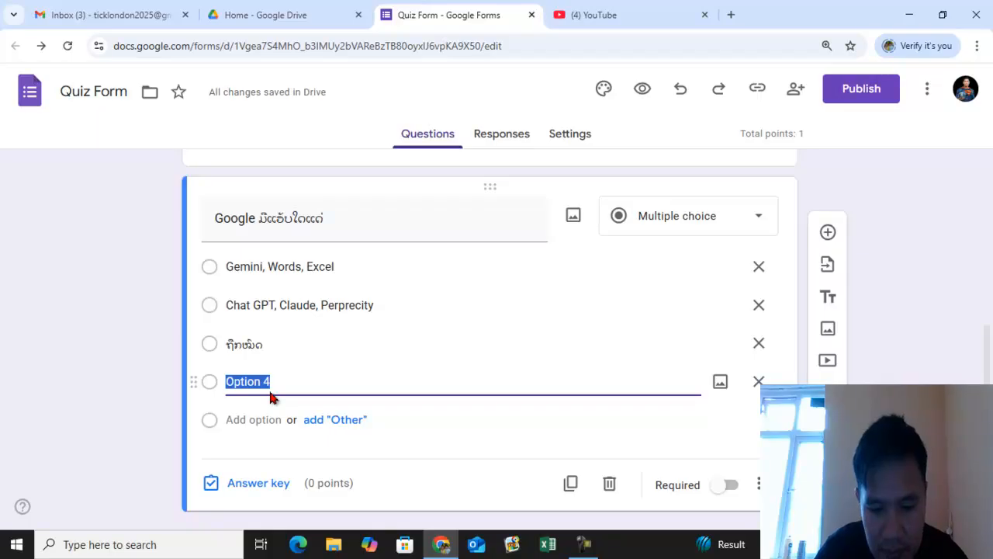
text(ຖືກ)
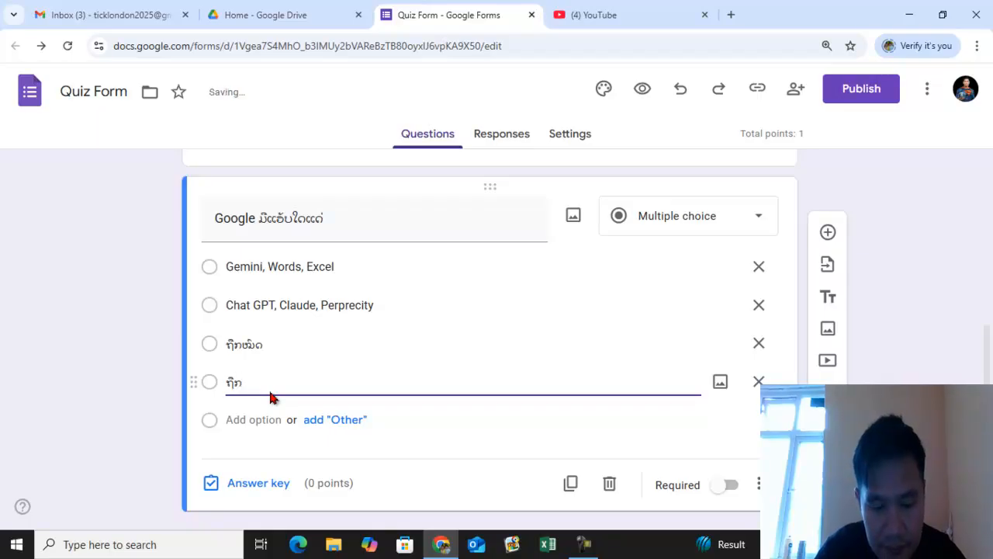
text(ໝົດ)
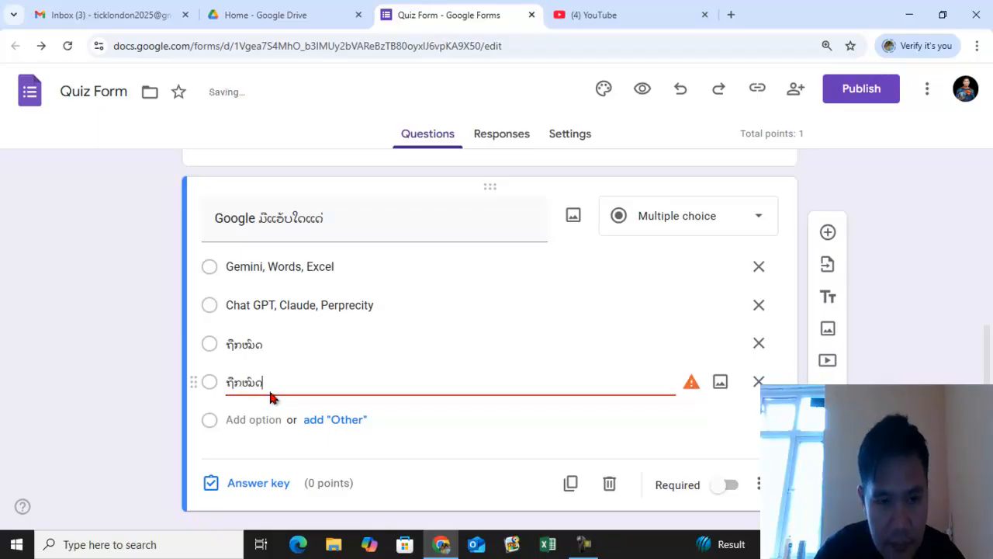
- Rewrite the third option as Google Doc,Sheet,Form,Salide
click(283, 344)
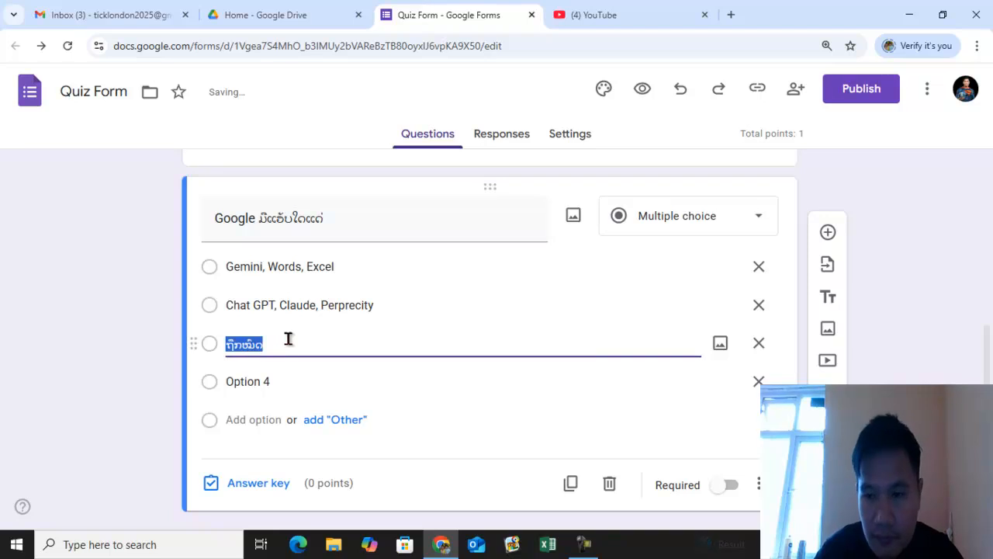
text(Google Doc)
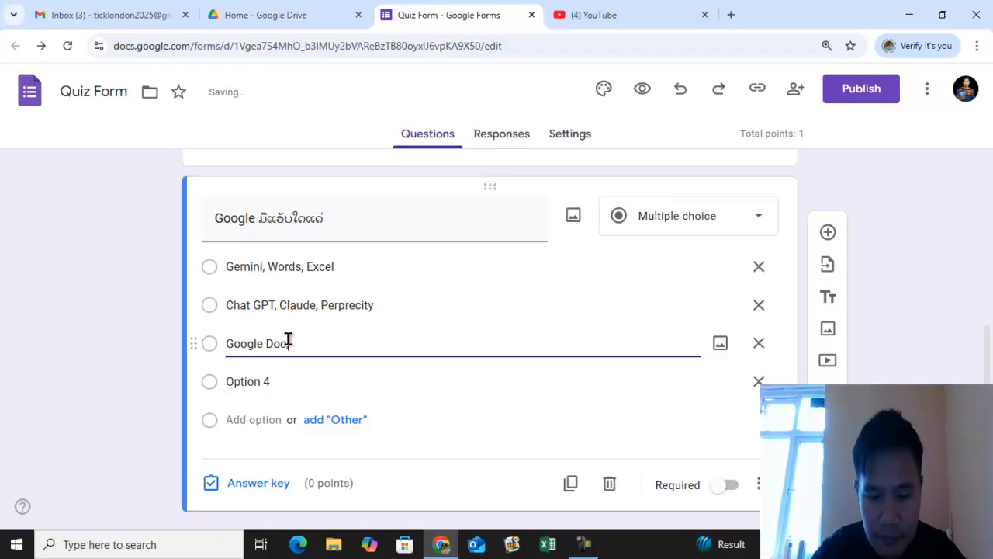
text(,Sheet,)
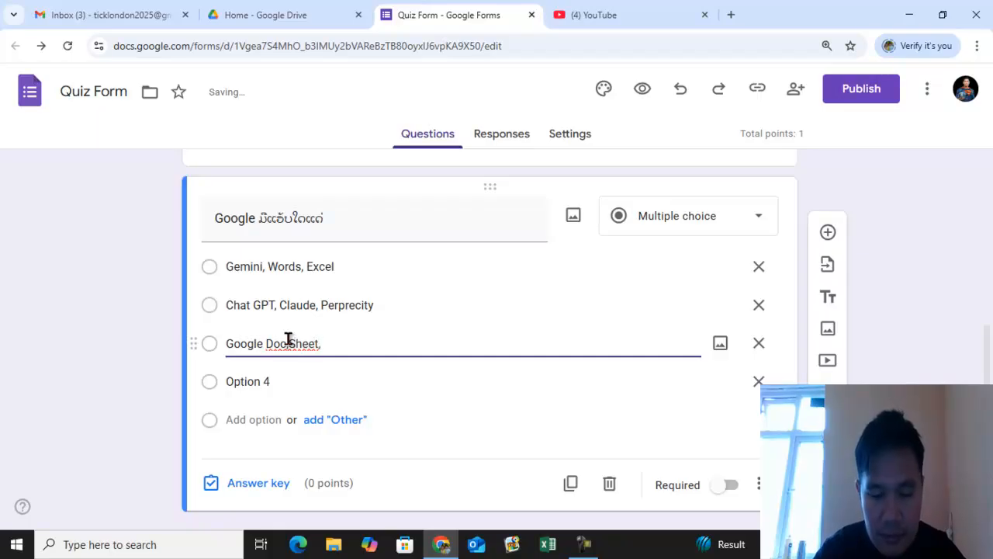
text(Si)
text(l)
key(BackSpace)
key(BackSpace)
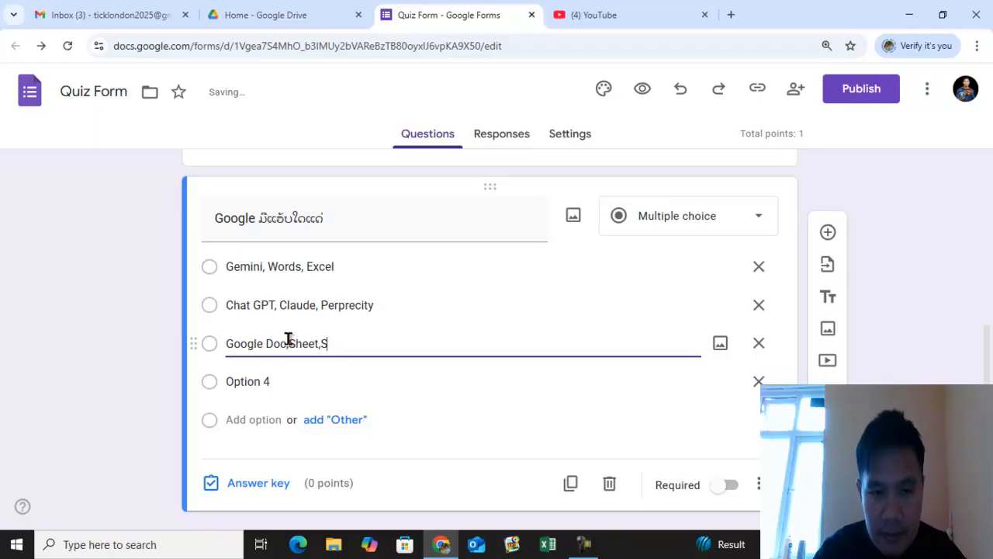
text(lide)
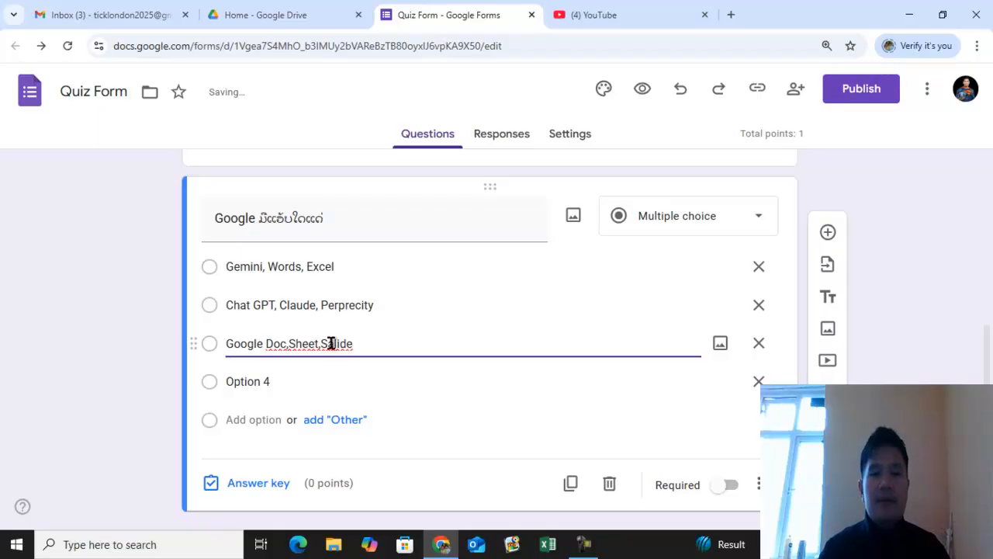
click(334, 344)
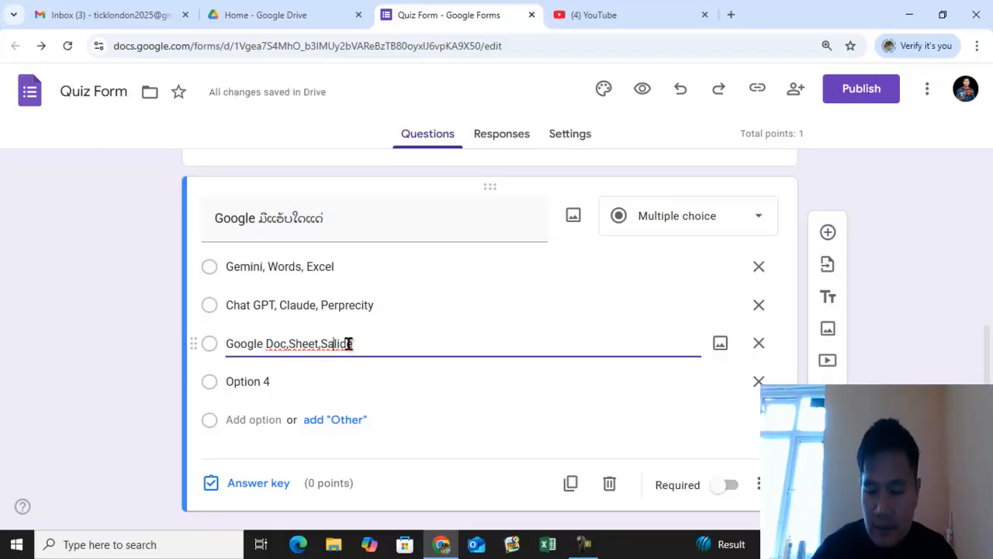
key(BackSpace)
key(BackSpace)
key(BackSpace)
key(BackSpace)
key(BackSpace)
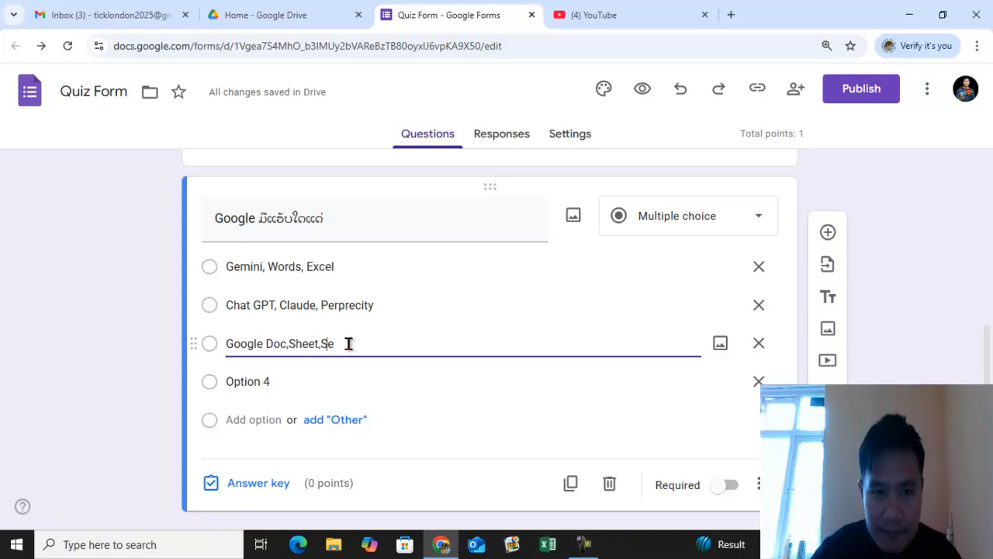
key(BackSpace)
text(Form)
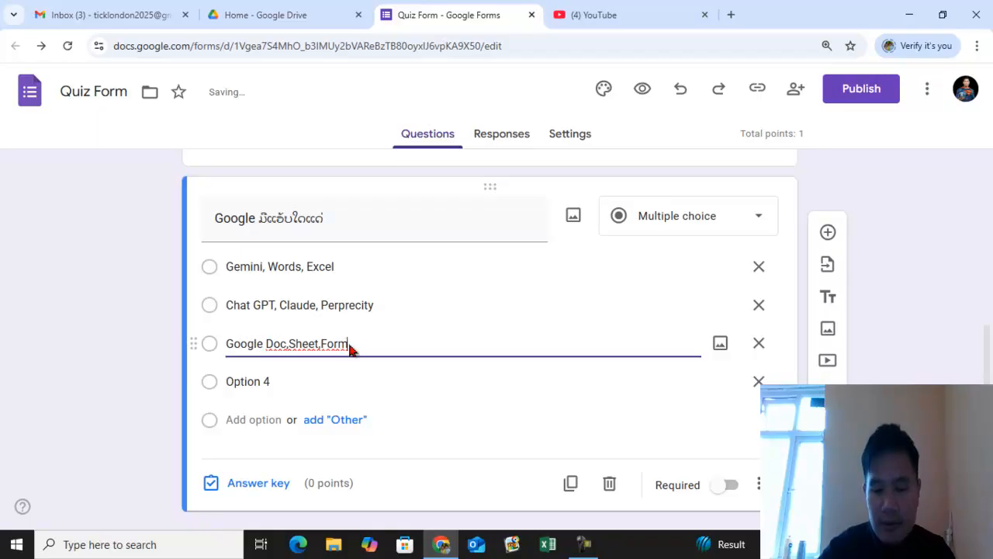
text(,Sili)
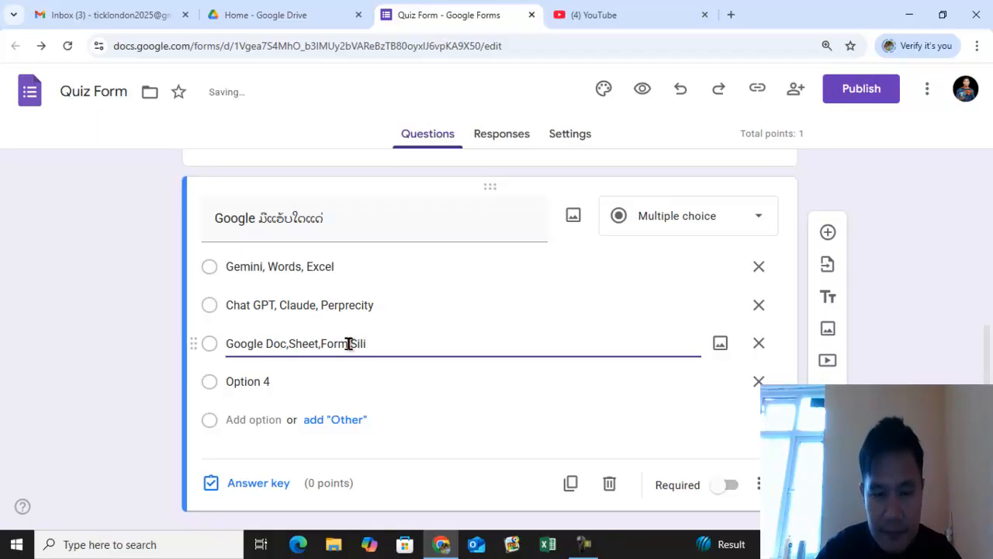
text(ali)
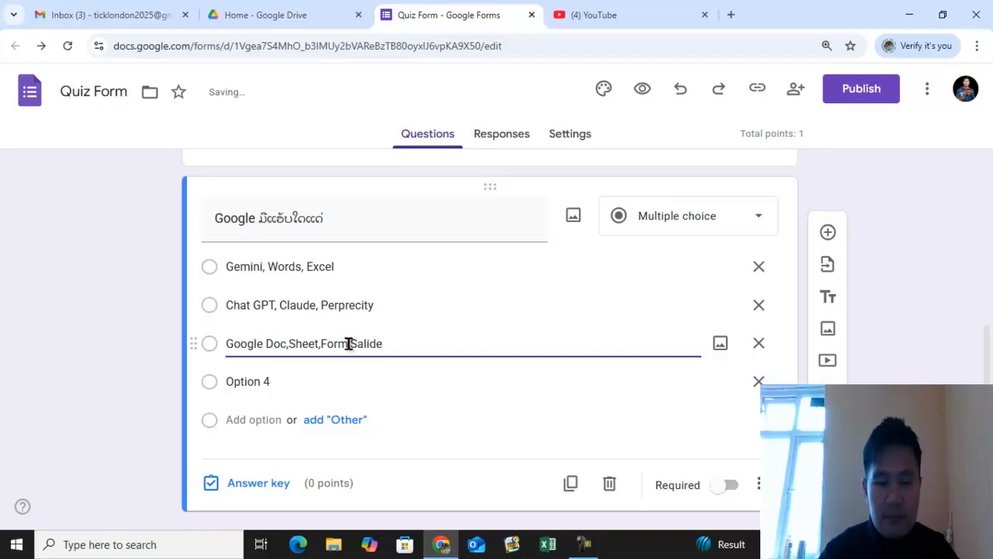
text(de)
- Set the fourth option to ຖືກໝົດ
click(276, 381)
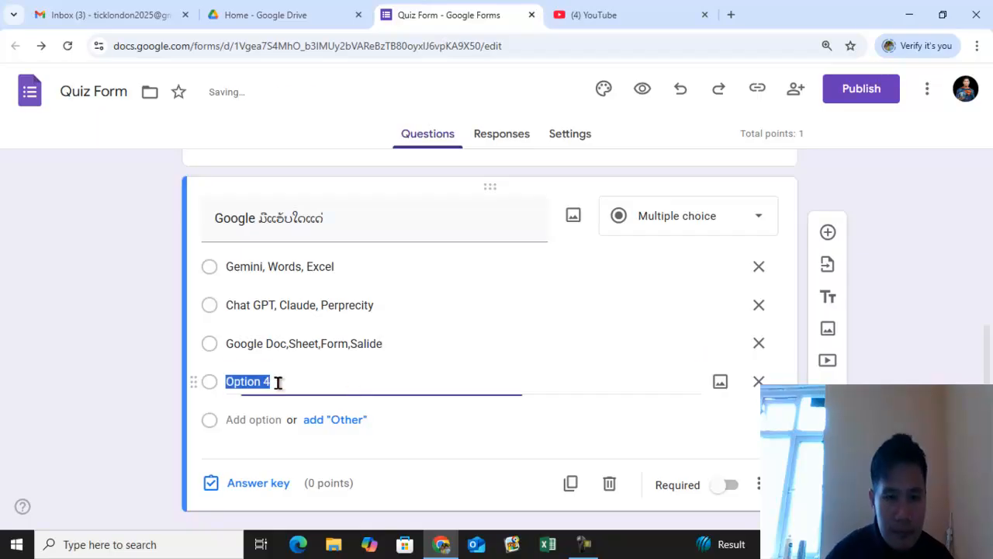
scroll(345, 388, down, 1)
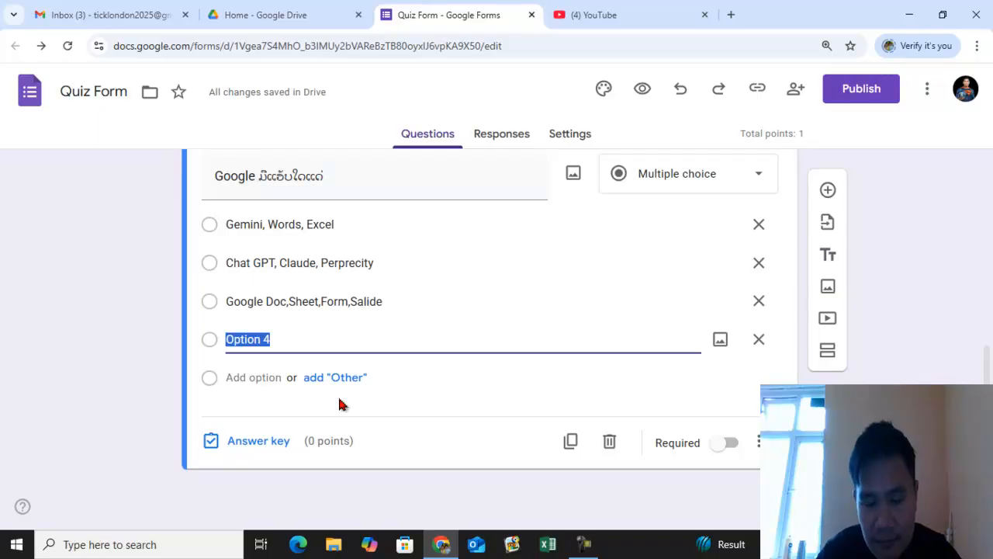
text(ໆ)
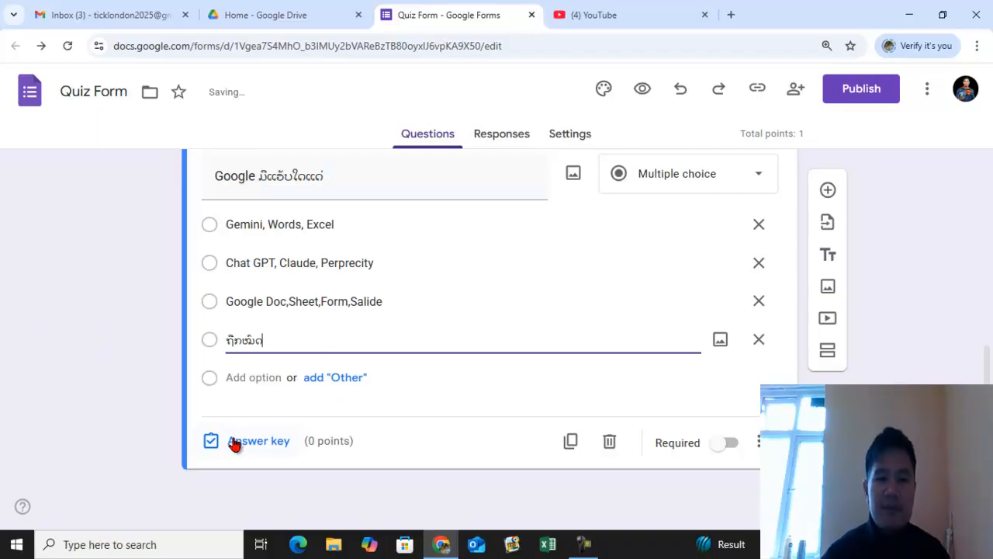
click(815, 481)
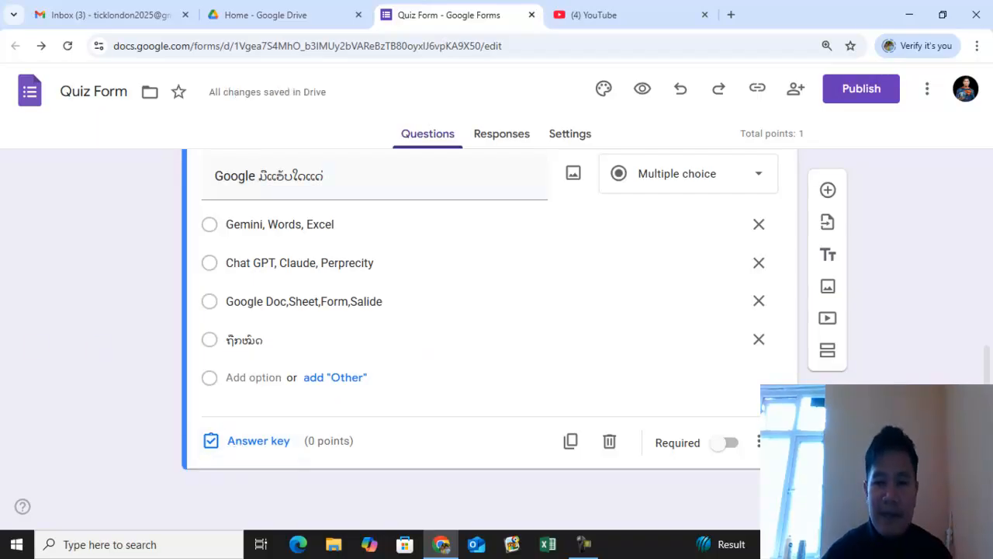
- Add a new multiple-choice question titled ແອັບໃດເປັນແອັບອັນດັບ1 ໃນປີ 2025
click(827, 191)
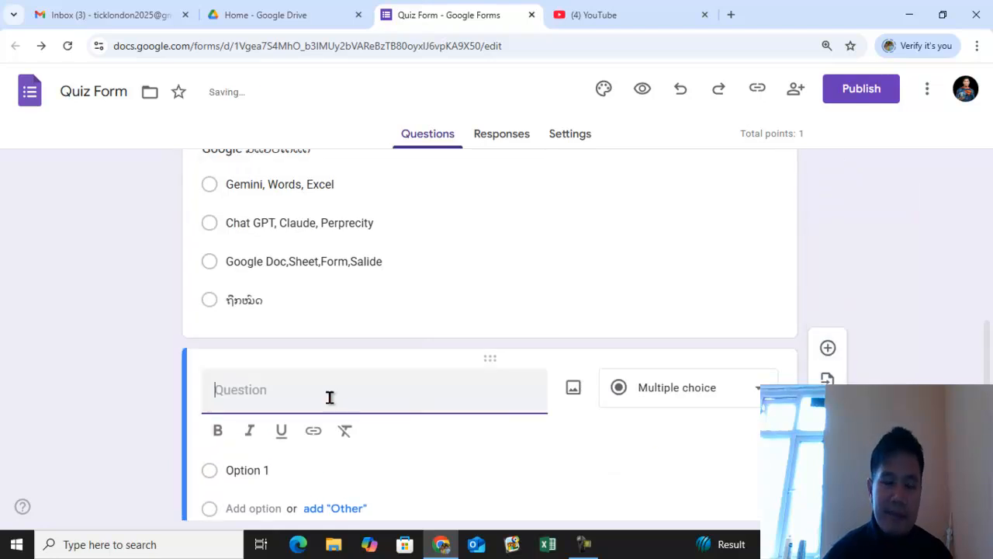
scroll(329, 397, up, 2)
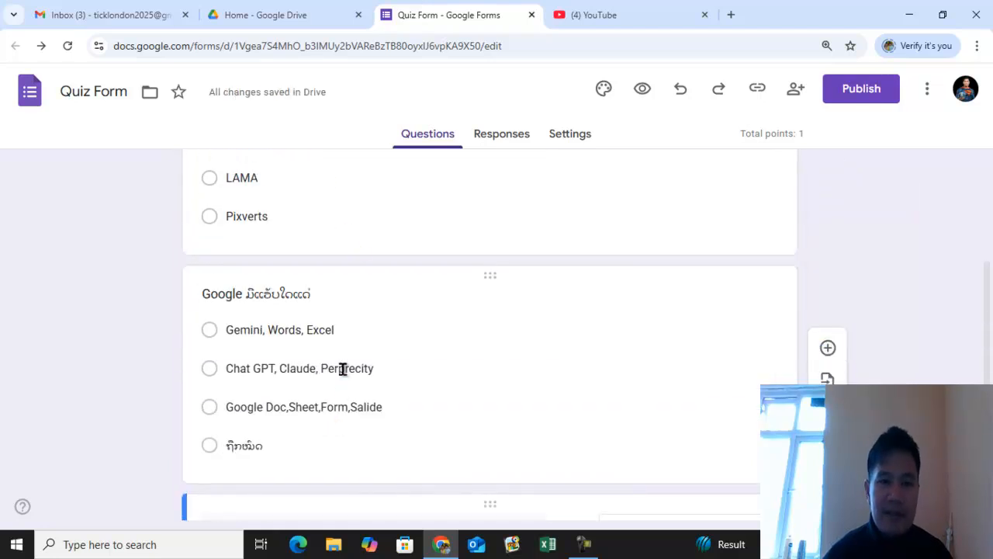
scroll(342, 369, down, 2)
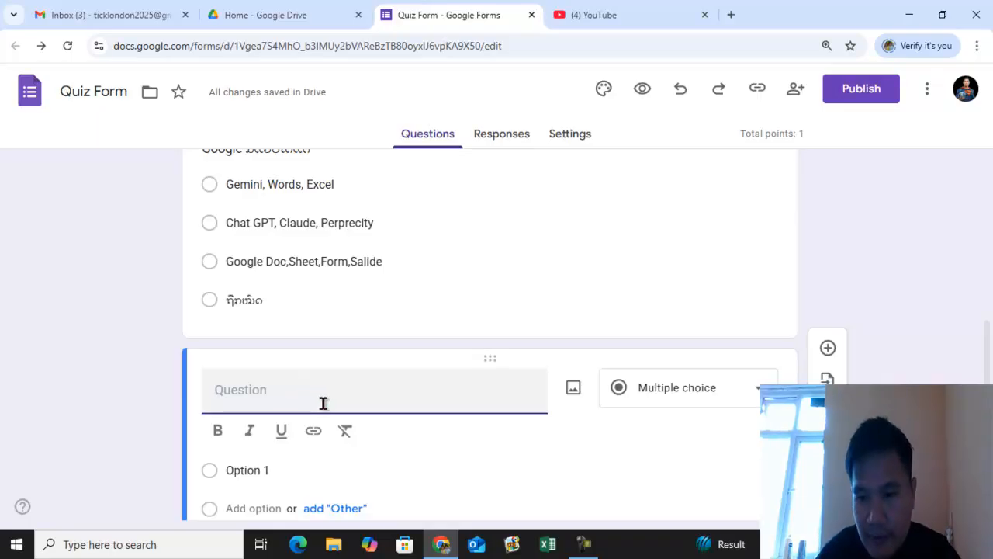
text(ແອັບໃດ)
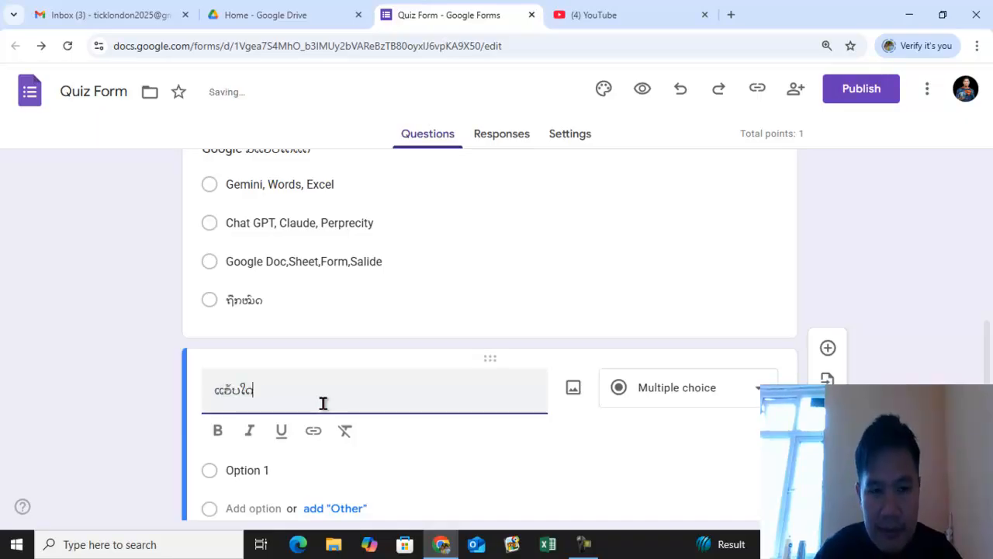
text(ເປັນ)
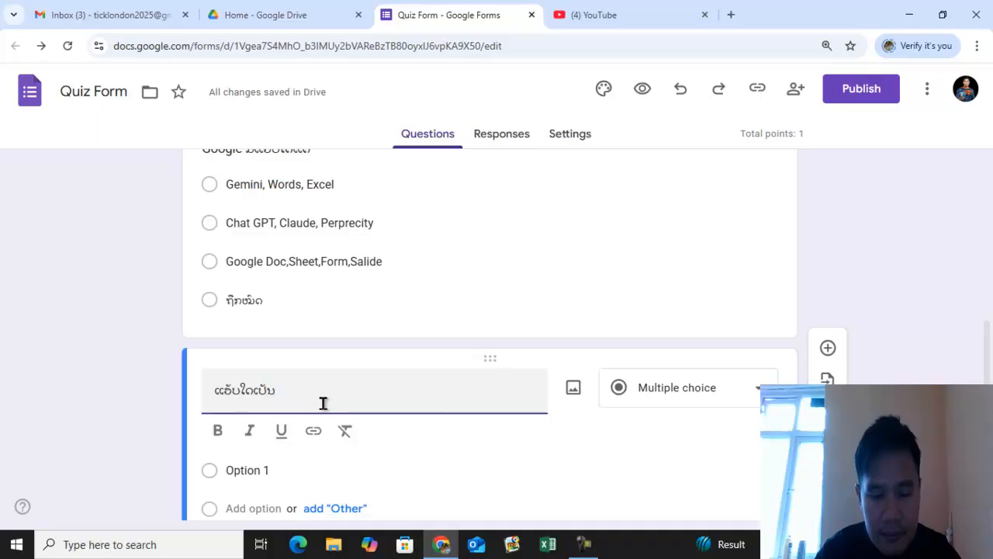
text(ແອັບຂັນດັບ1)
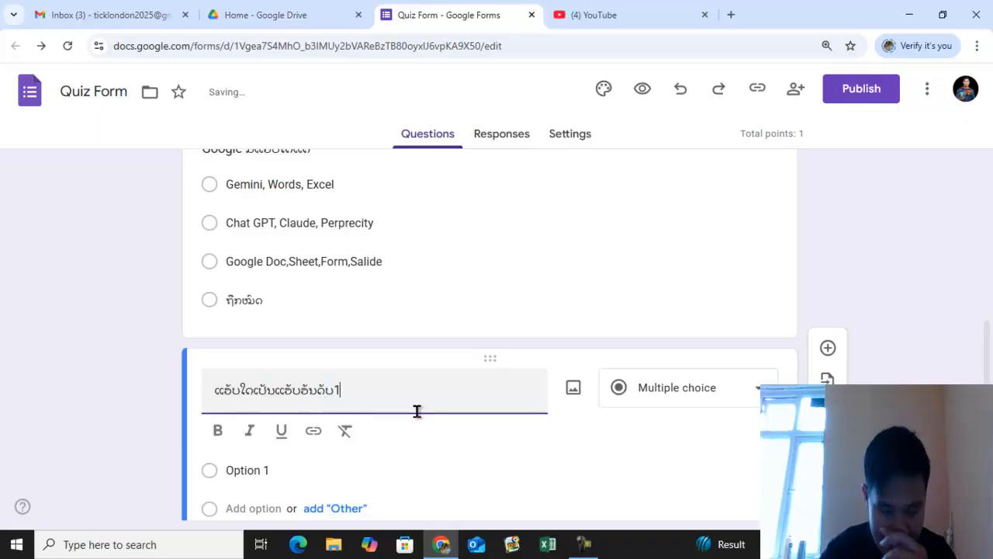
scroll(417, 410, down, 1)
text(1)
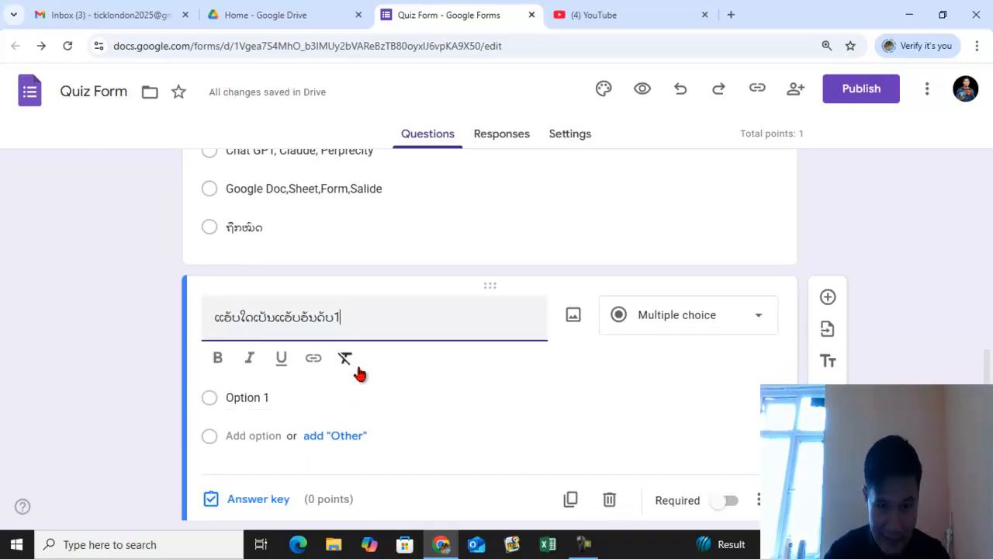
text( ໃນປີ)
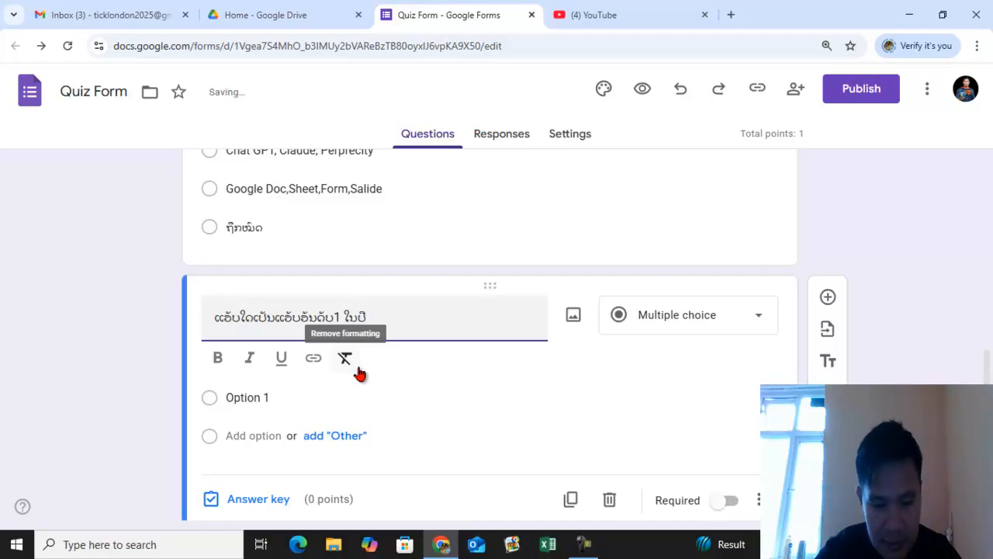
text( 2025)
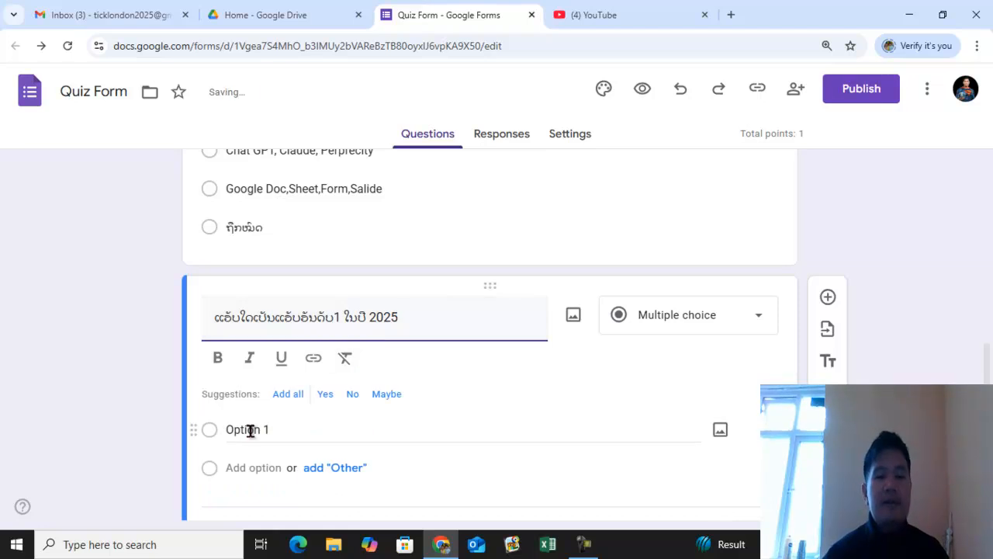
- Set the new question's first option to ChatGPT
click(252, 429)
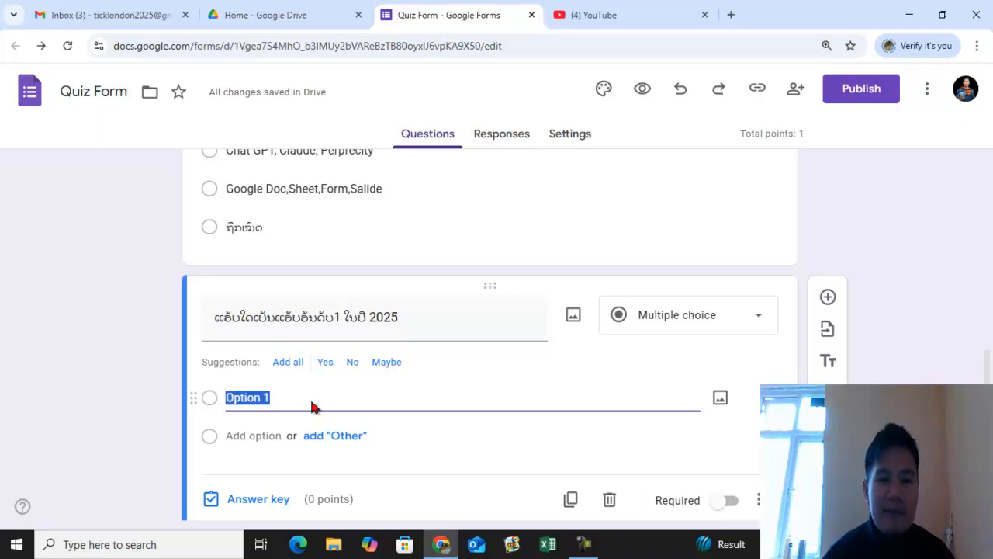
scroll(318, 399, down, 1)
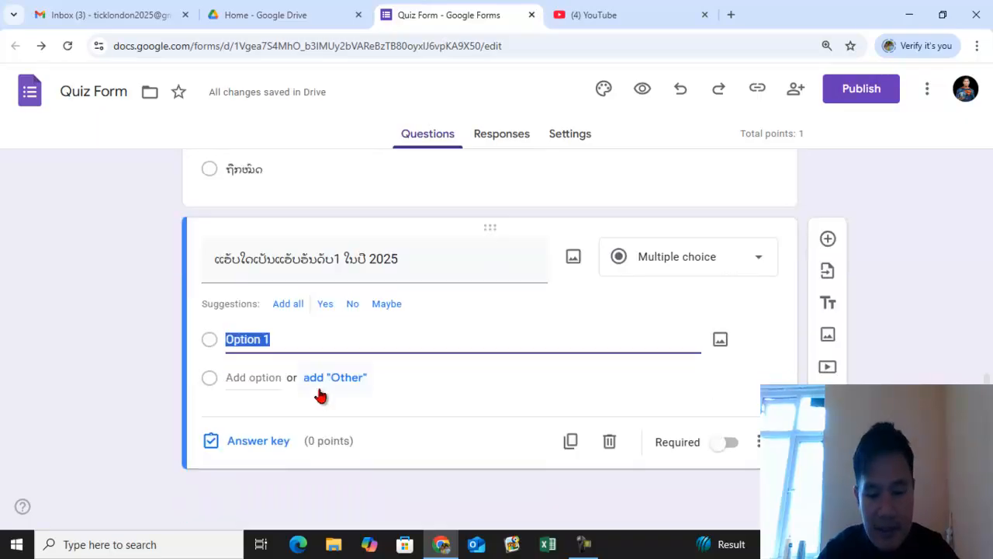
text(ChatGPT)
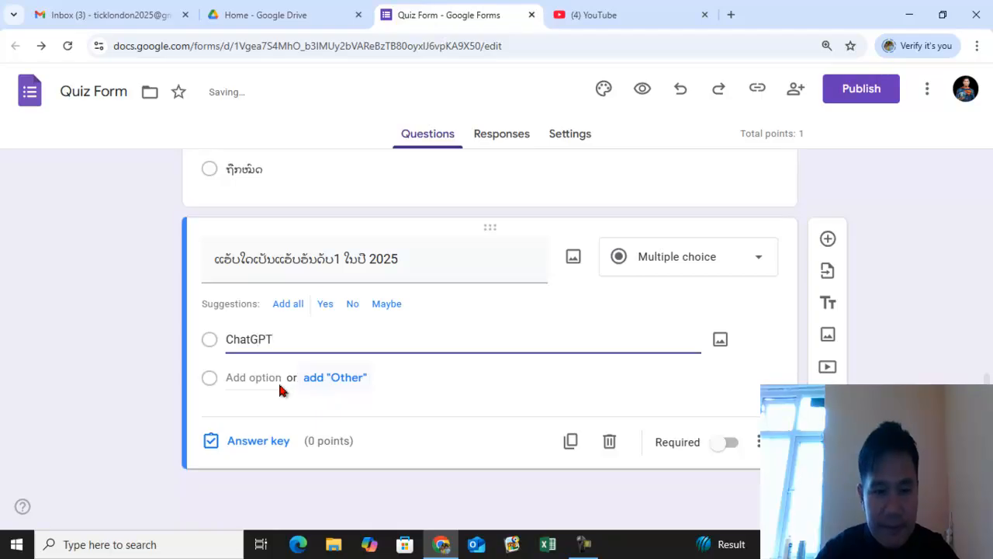
- Add a second option Gemini
click(240, 377)
text(Gemini)
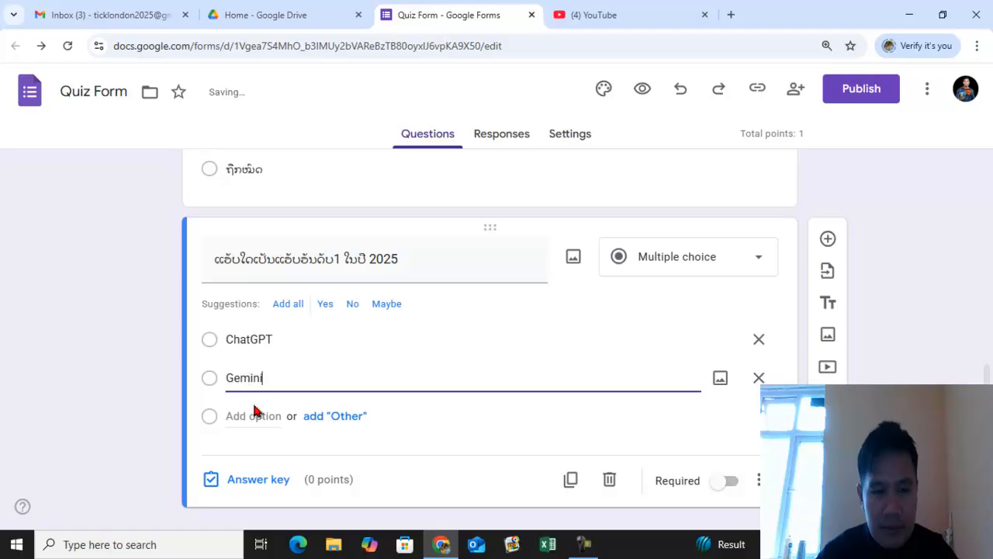
- Add Deepseek and Claude as the third and fourth options of the 2025 top-app question
click(241, 415)
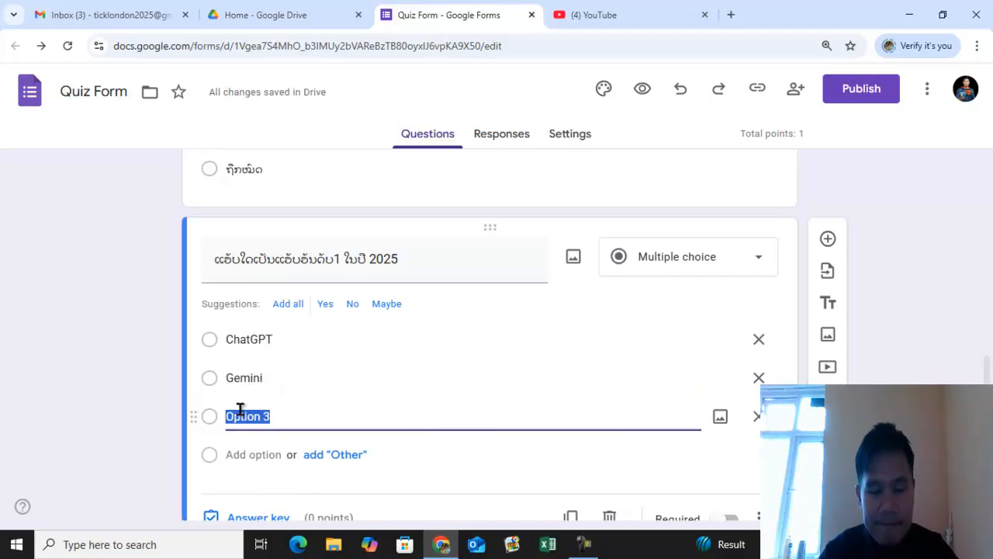
text(Deepseek)
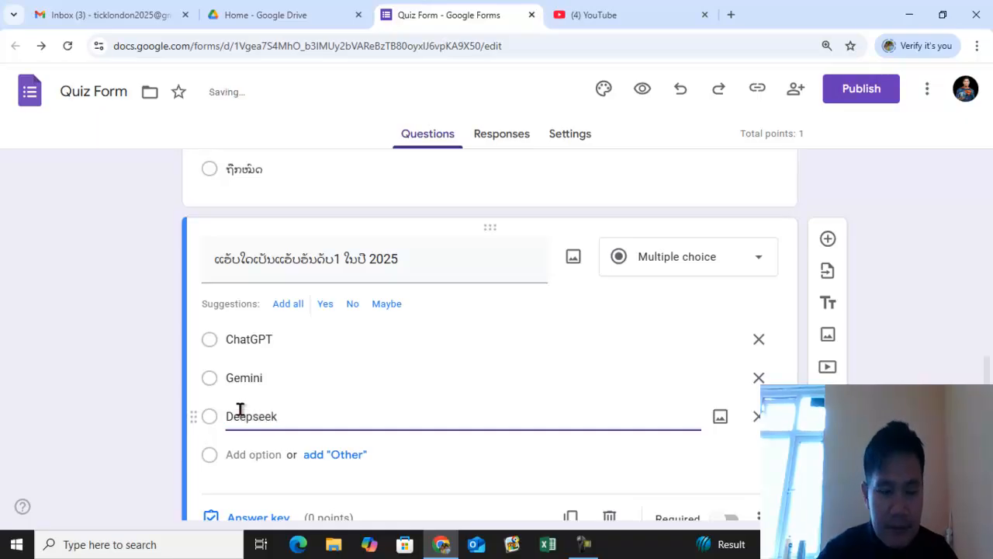
click(237, 454)
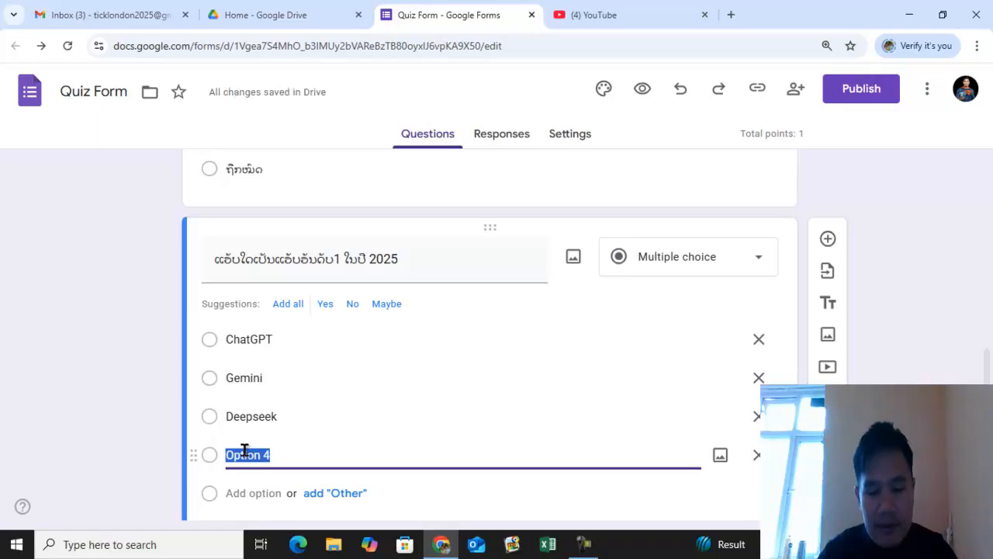
text(Cl)
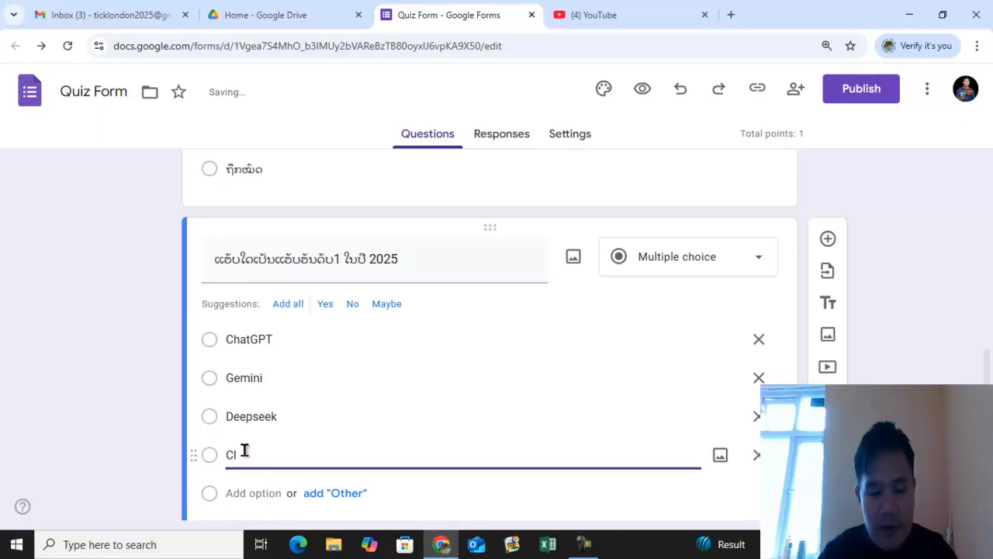
text(aude)
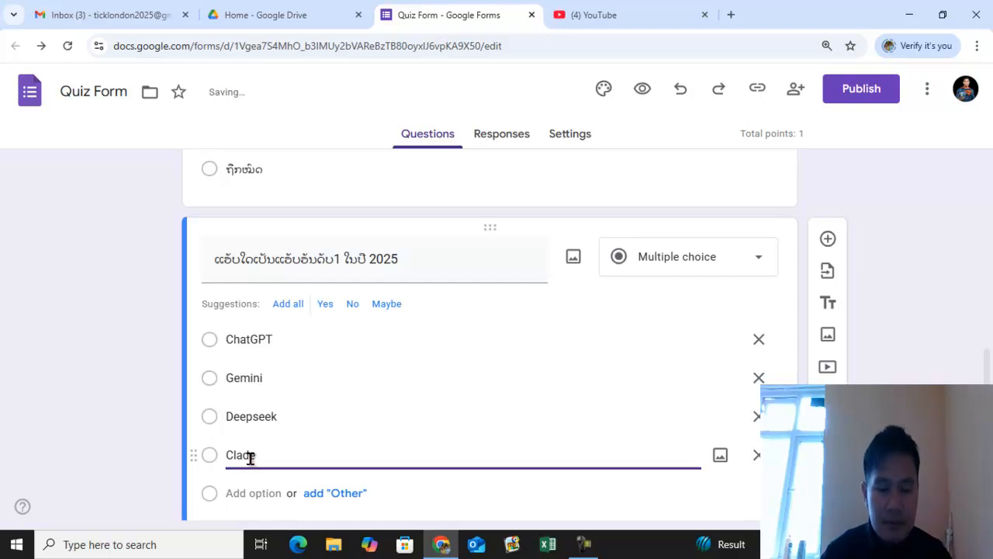
click(246, 456)
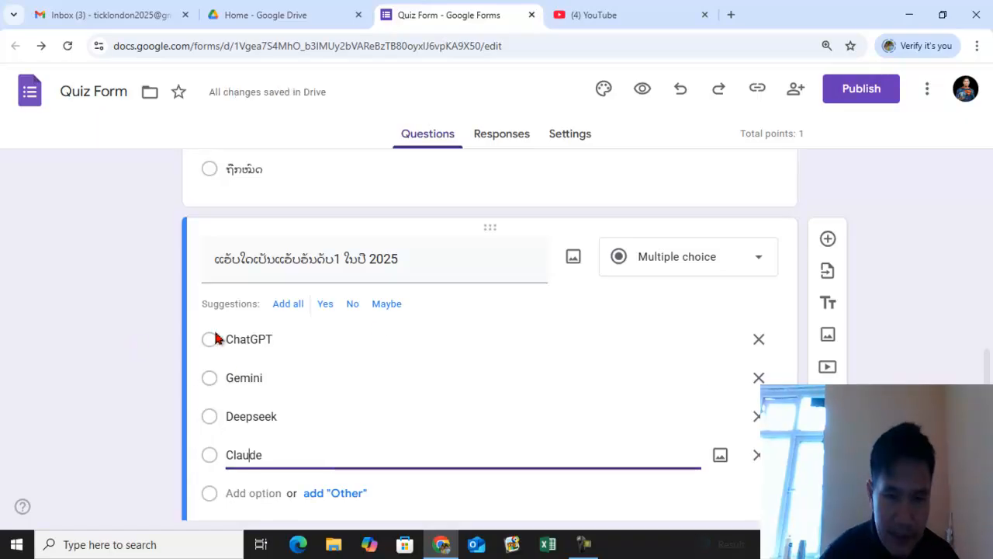
- In the Google apps question's answer key, mark Google Doc,Sheet,Form,Salide as correct and set it to 1 point
click(778, 450)
scroll(497, 359, down, 2)
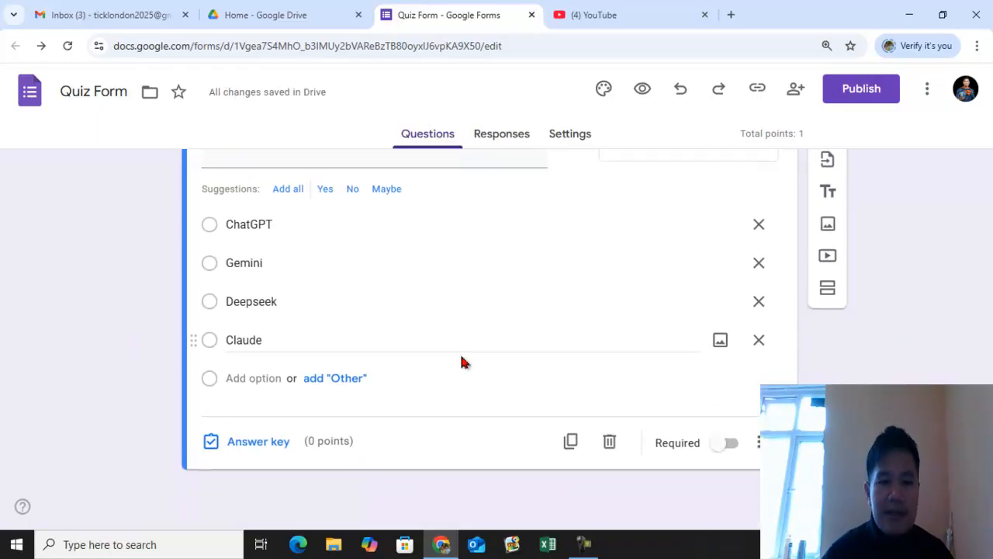
scroll(390, 377, up, 8)
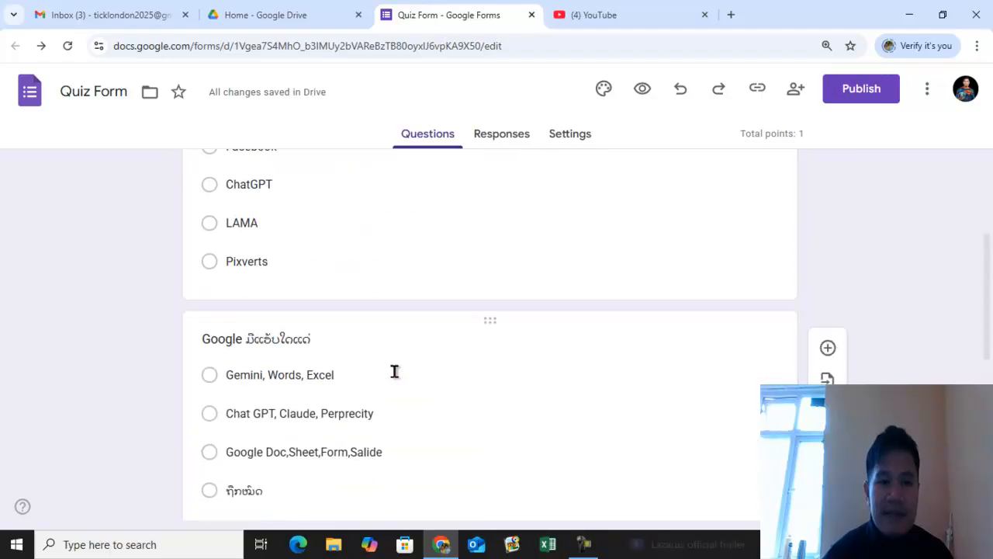
click(394, 372)
scroll(470, 337, down, 3)
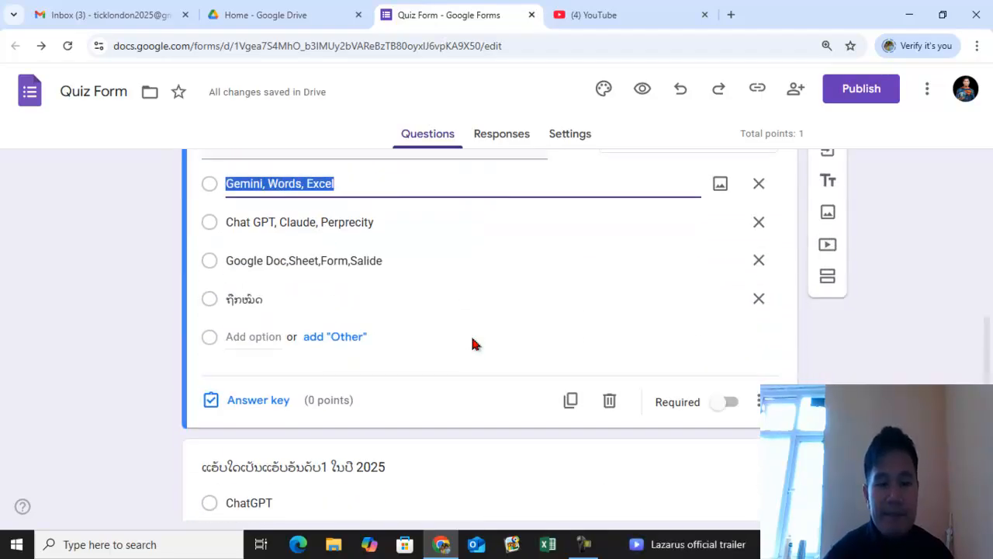
click(271, 401)
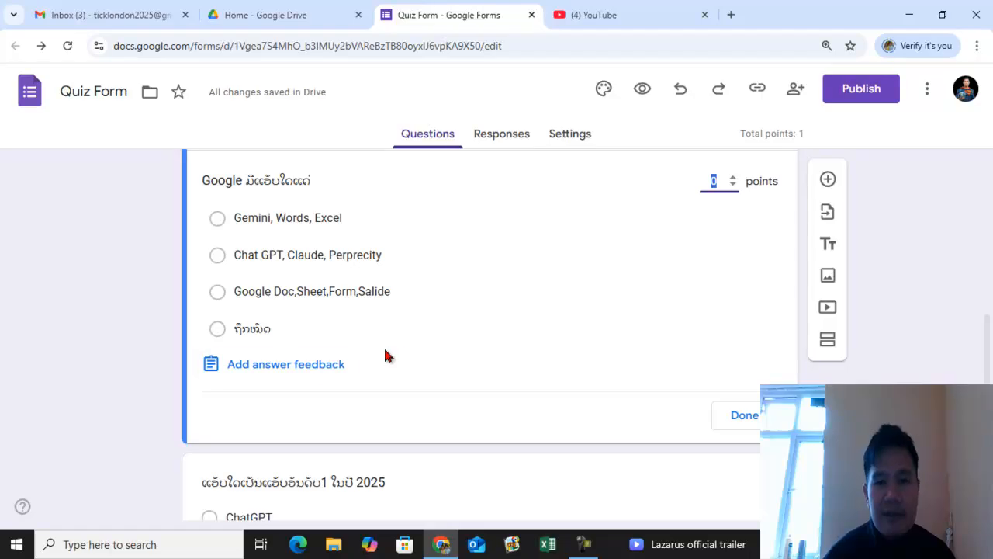
click(216, 296)
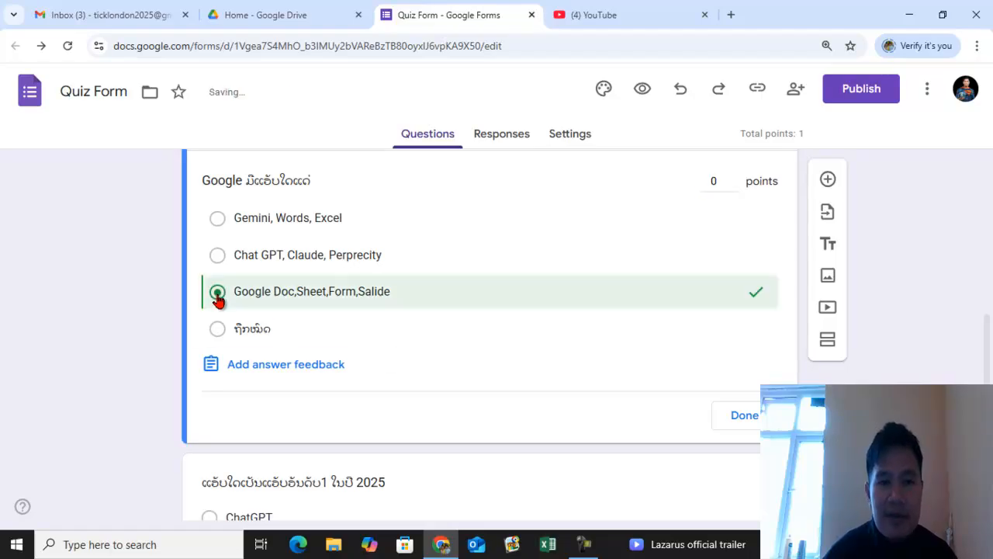
click(733, 178)
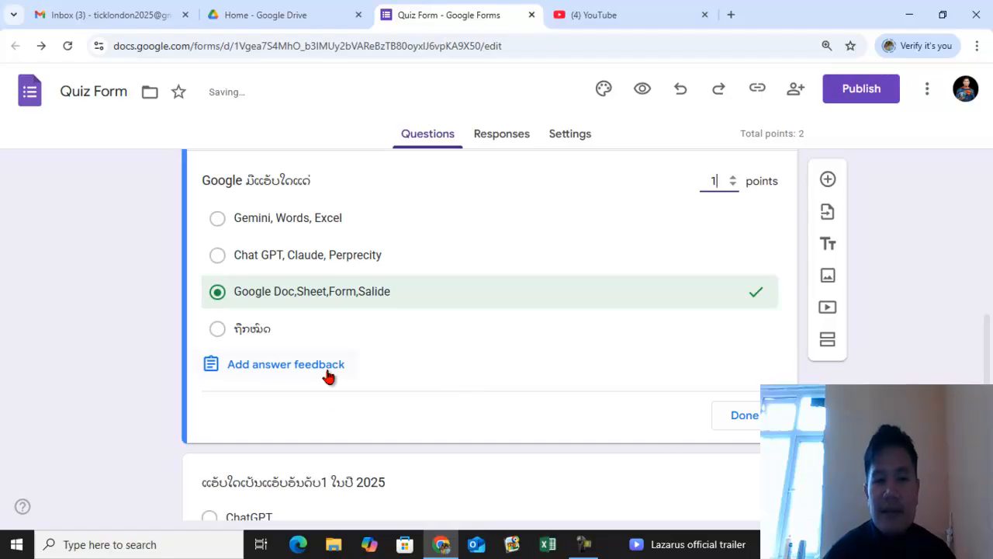
click(747, 419)
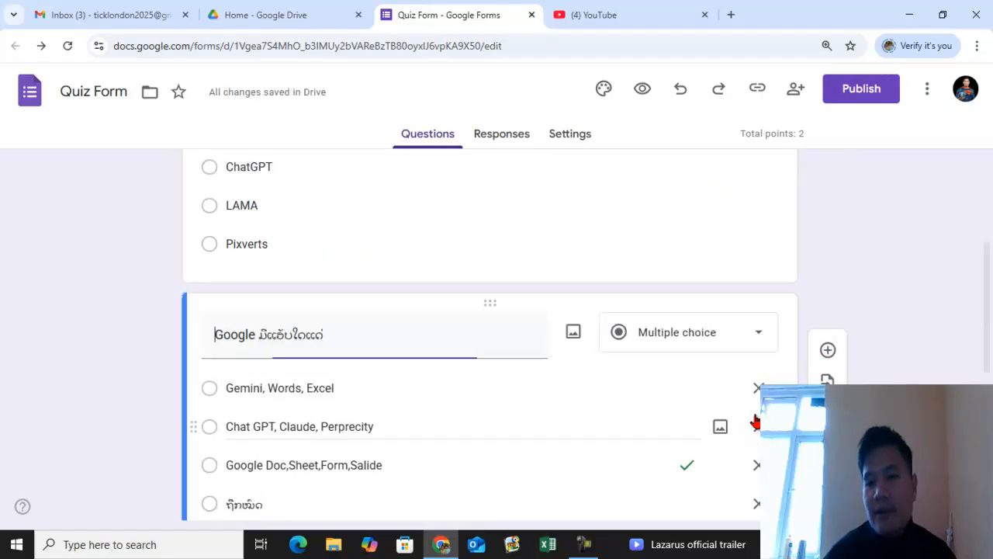
- Set the 2025 top-app question's answer key to 1 point
scroll(533, 380, down, 5)
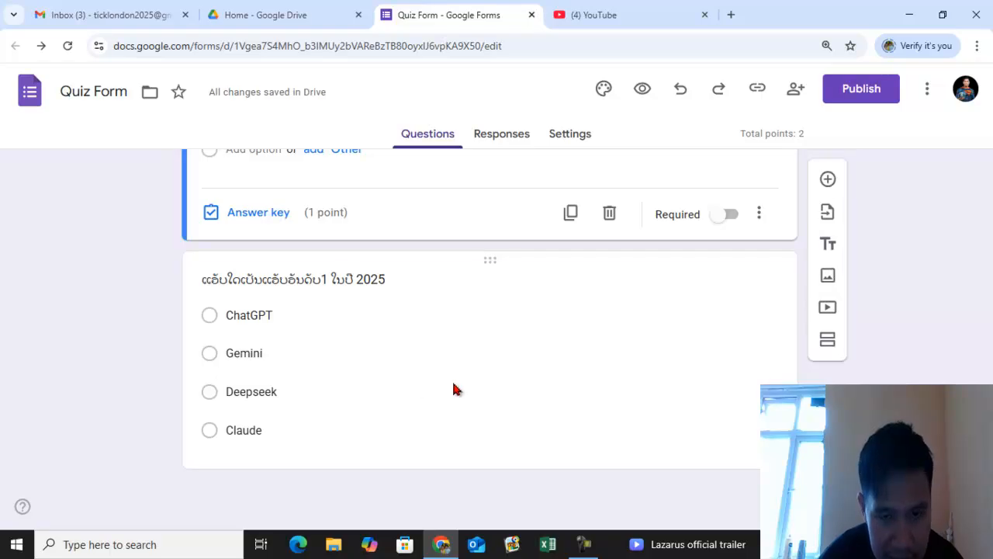
click(630, 350)
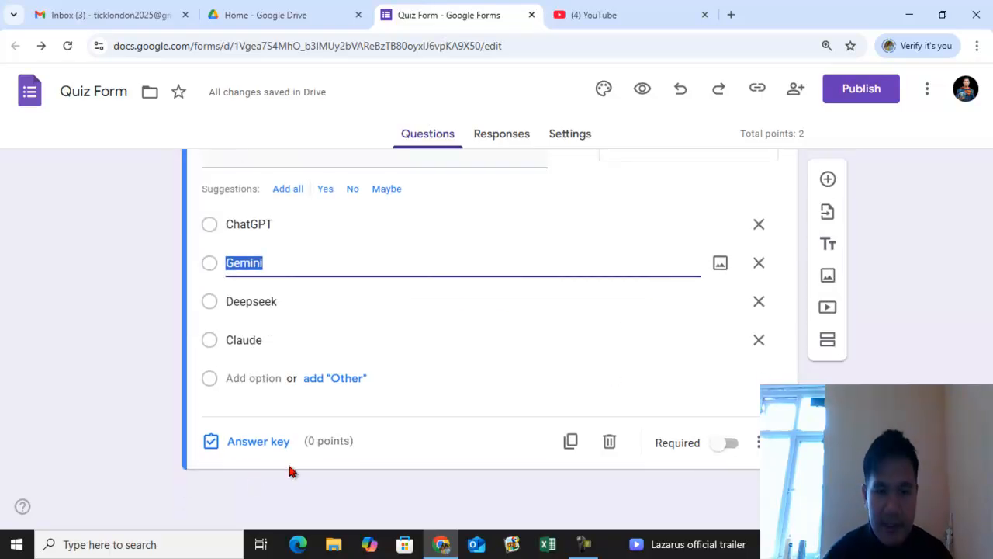
click(258, 441)
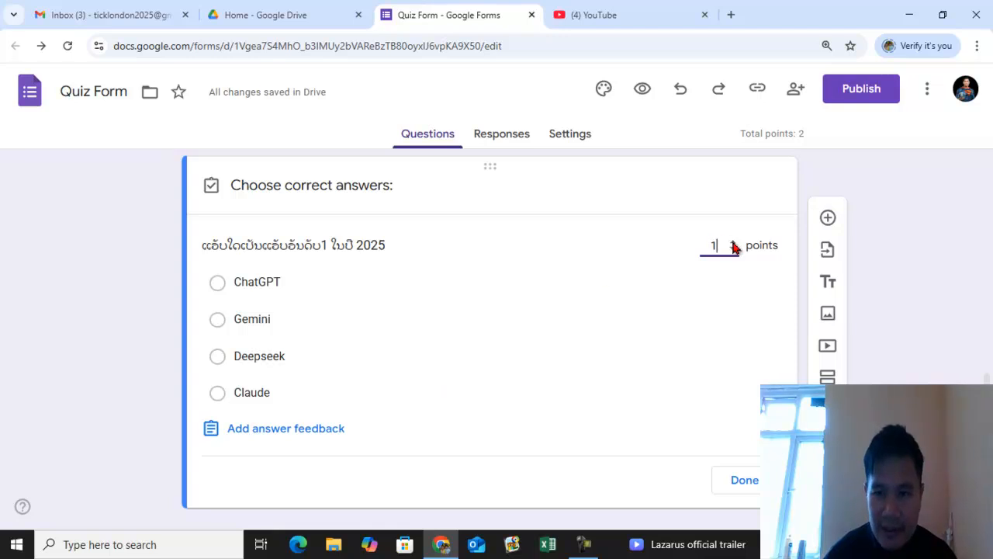
click(738, 484)
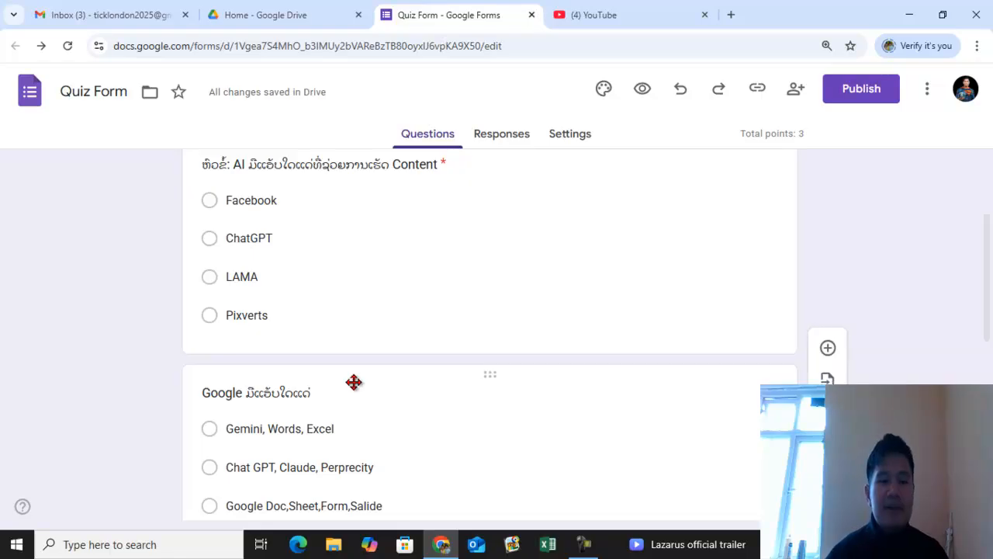
- Review the Google apps question's answer key and point value
scroll(448, 282, down, 2)
scroll(450, 283, down, 1)
scroll(380, 310, up, 1)
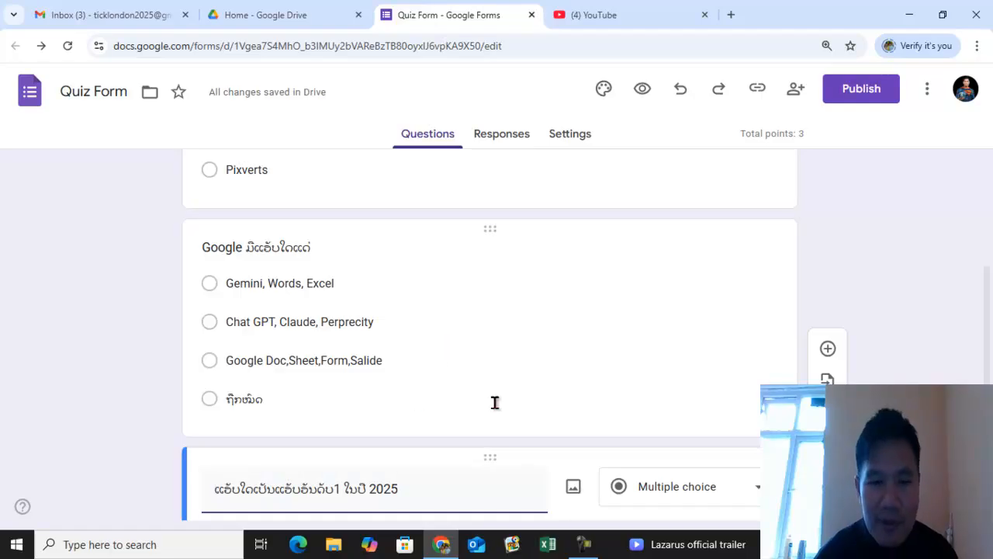
click(506, 275)
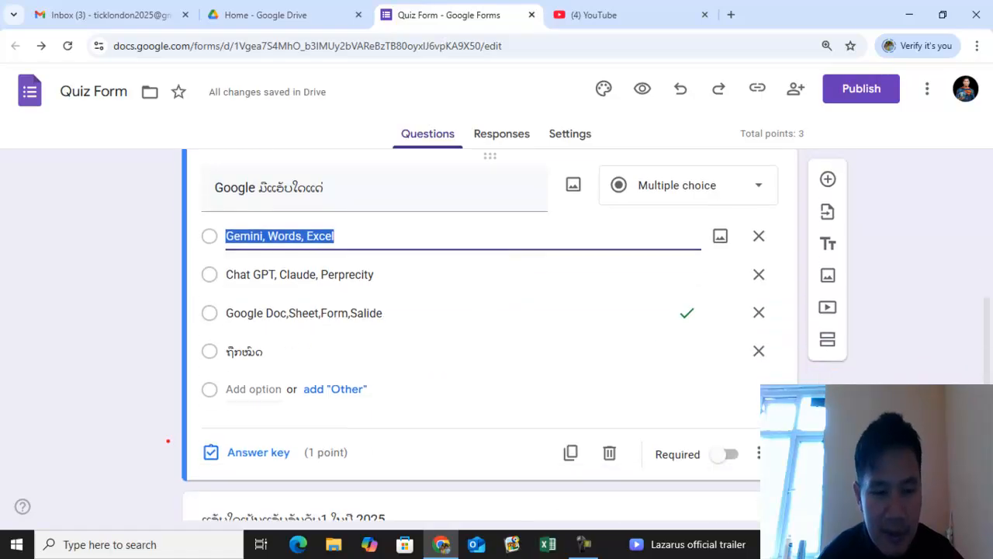
drag(188, 430, 298, 473)
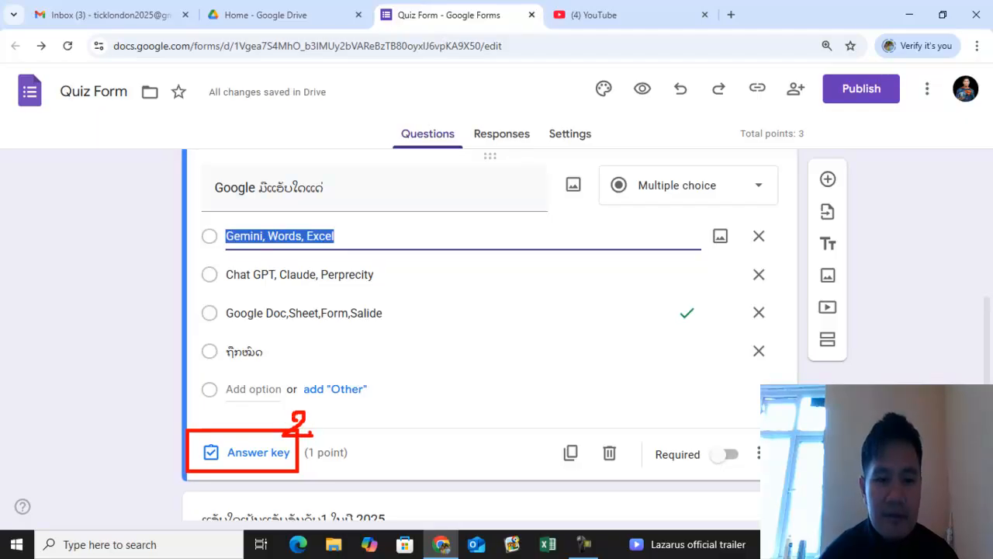
key(Escape)
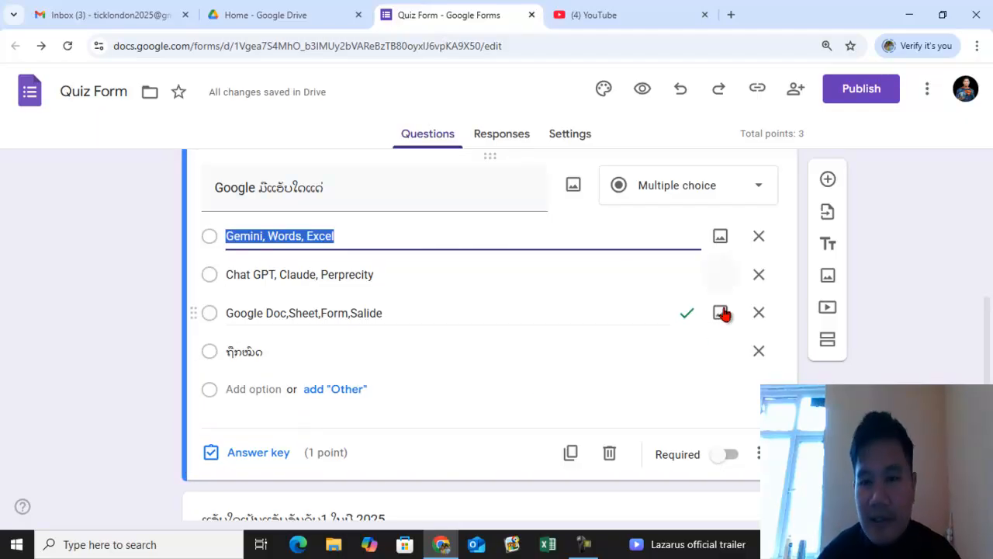
click(269, 455)
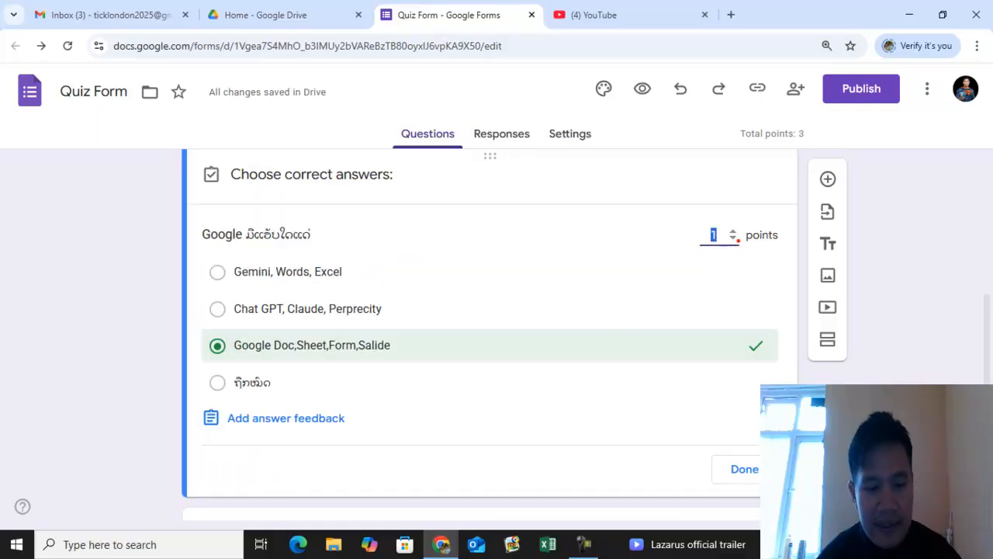
mouse_move(701, 212)
mouse_down()
mouse_move(735, 252)
mouse_move(722, 211)
mouse_up()
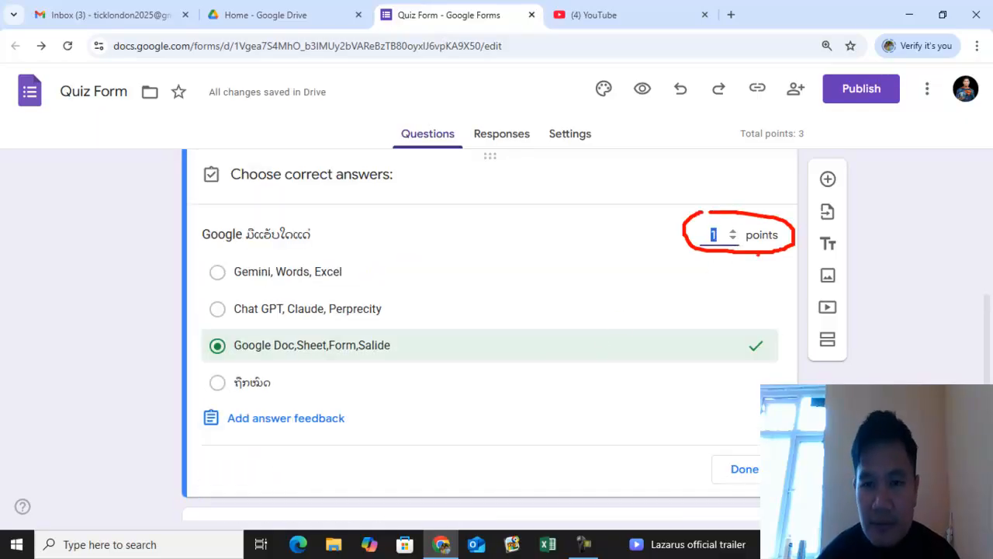
mouse_move(200, 358)
mouse_down()
mouse_move(417, 355)
mouse_move(236, 326)
mouse_up()
key(Escape)
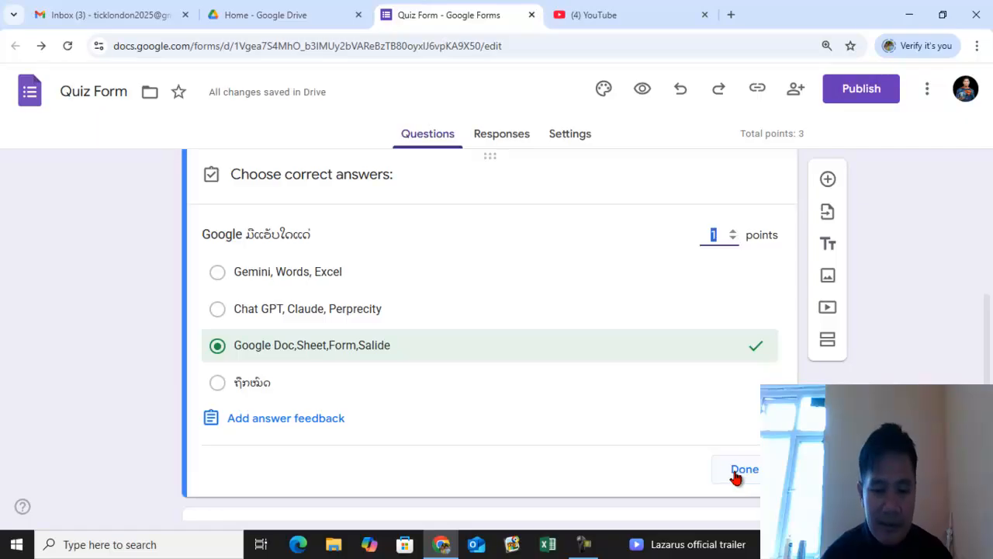
drag(722, 445, 759, 486)
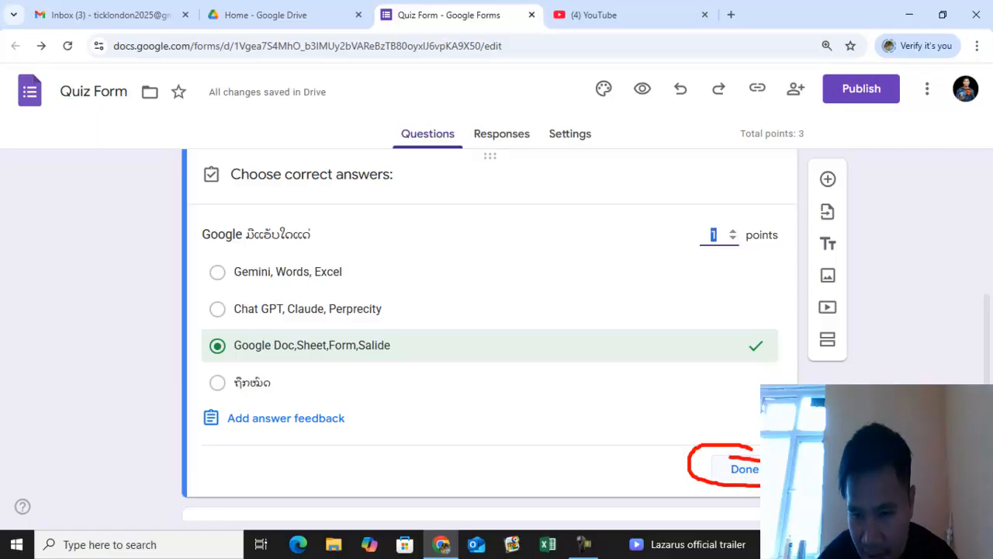
key(Escape)
click(741, 469)
- Make the Google apps question and the 2025 top-app question required
scroll(533, 379, down, 3)
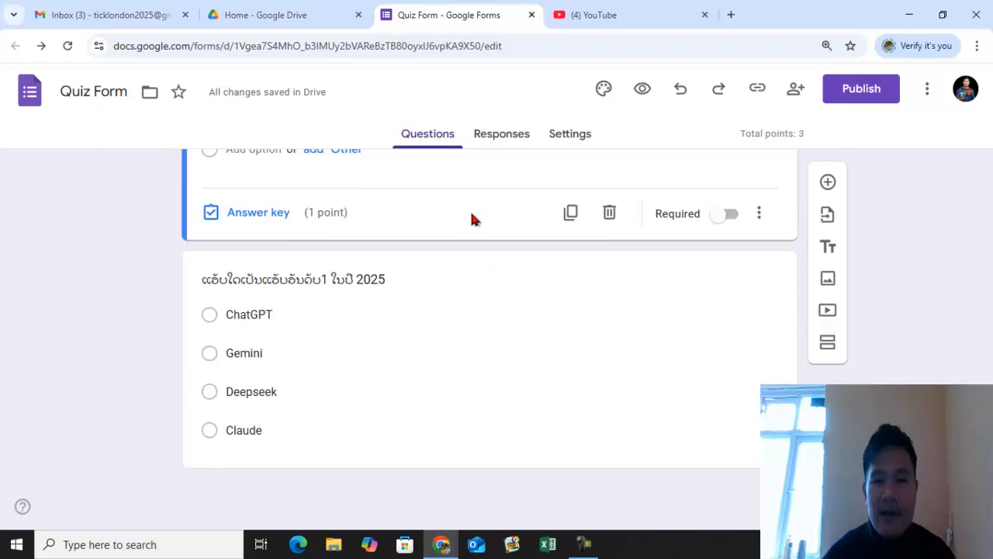
click(727, 214)
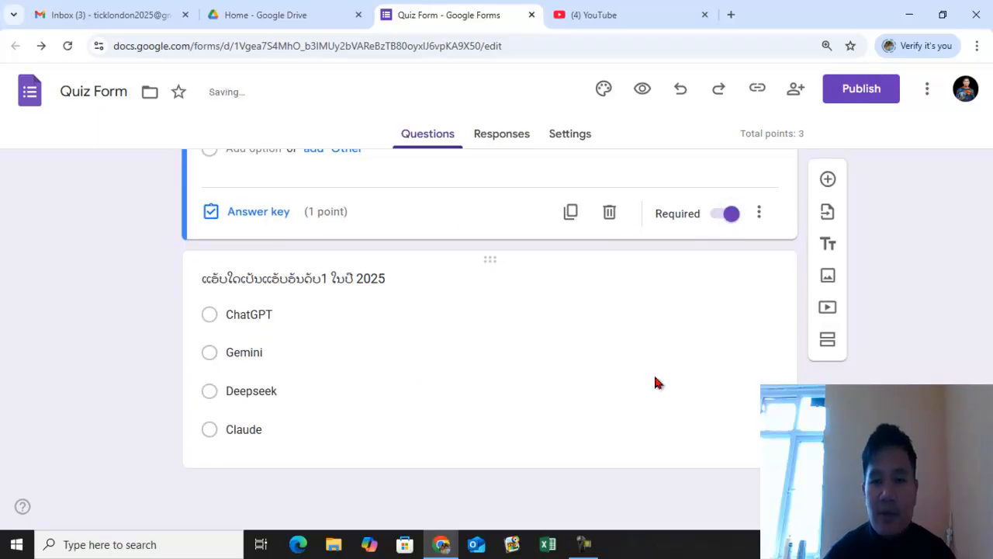
click(654, 382)
click(727, 441)
- Scroll through the form to review the quiz questions
scroll(725, 373, up, 4)
scroll(730, 370, up, 2)
scroll(688, 419, down, 1)
click(751, 319)
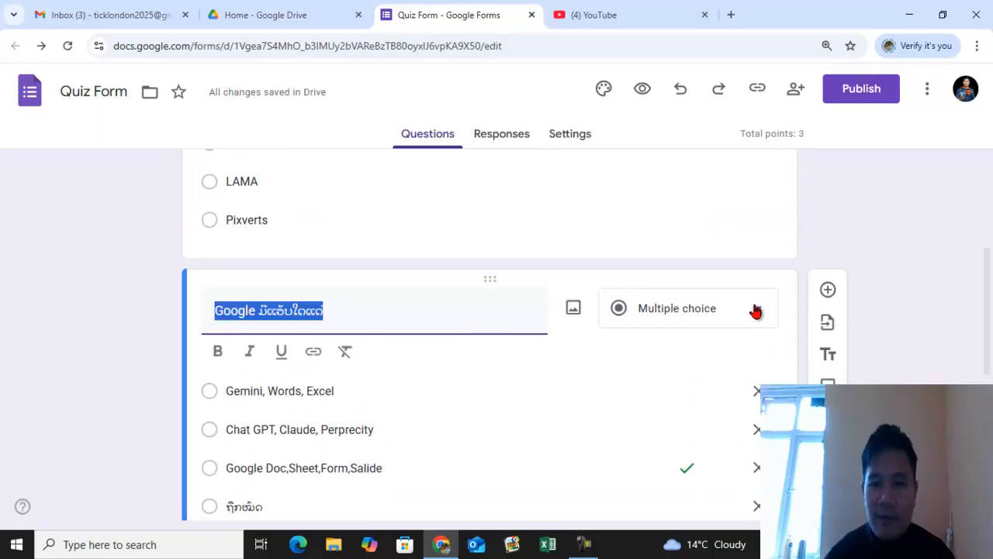
scroll(764, 326, down, 3)
scroll(710, 365, up, 5)
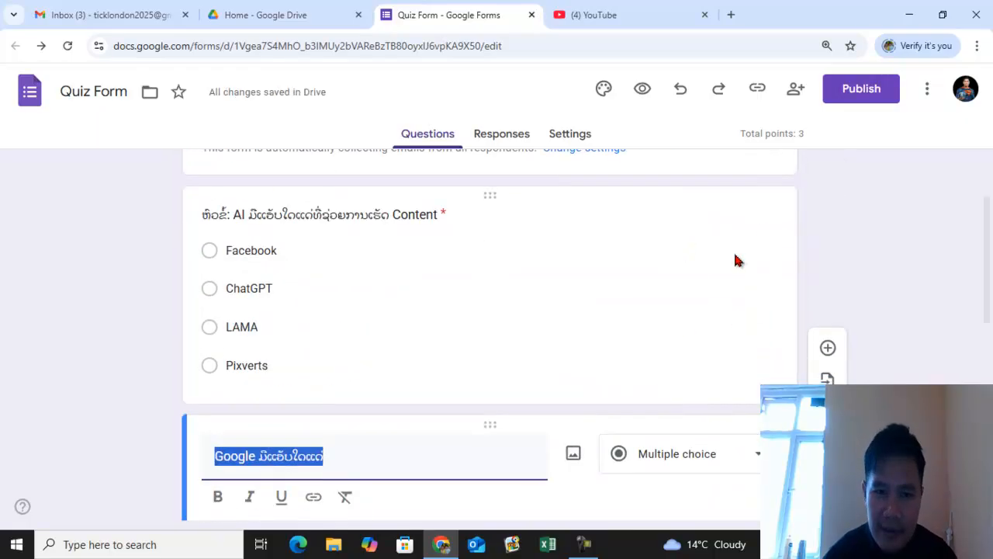
click(781, 210)
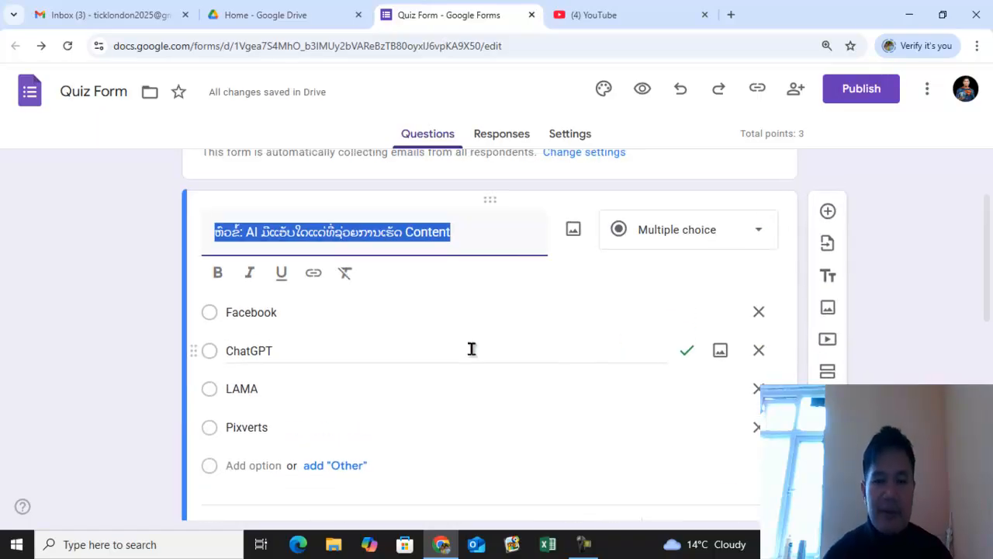
scroll(472, 347, up, 2)
scroll(482, 346, down, 10)
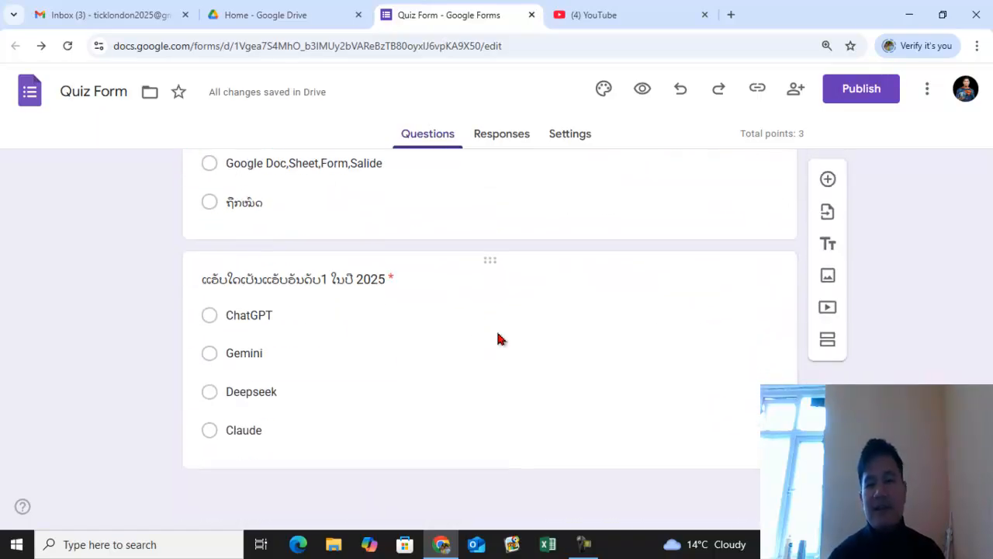
- Open the publish dialog and its responder access management settings
click(852, 99)
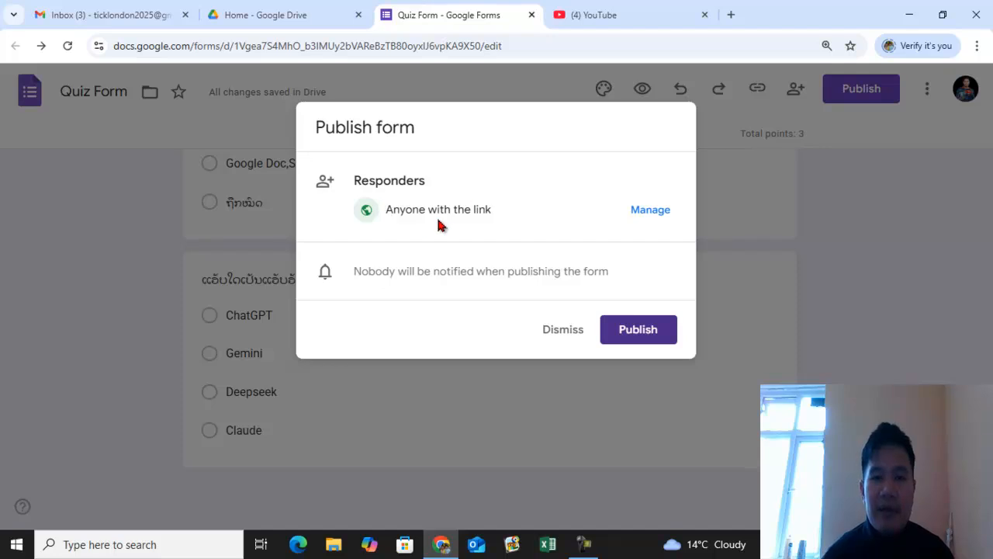
click(651, 213)
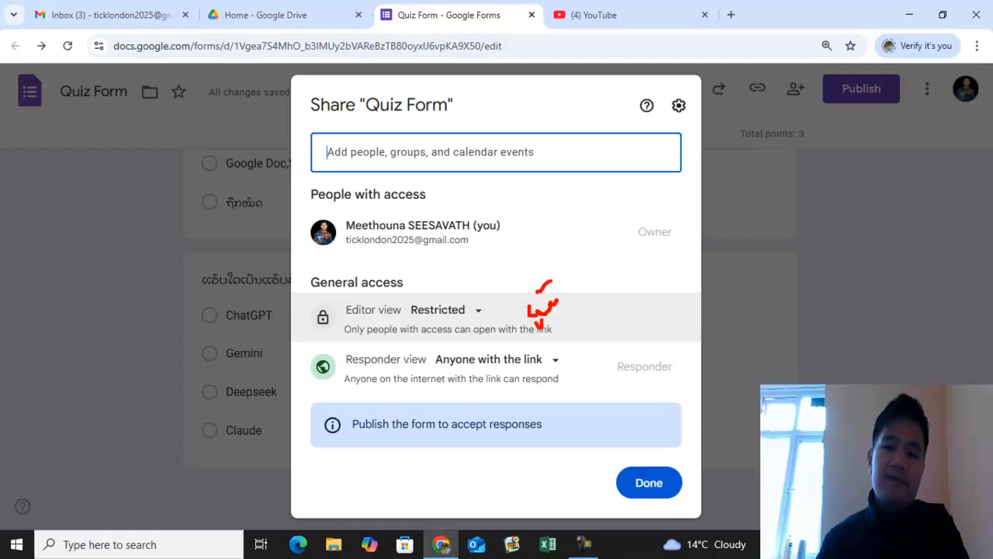
drag(583, 273, 631, 263)
mouse_move(574, 371)
mouse_down()
mouse_move(642, 379)
mouse_move(578, 363)
mouse_up()
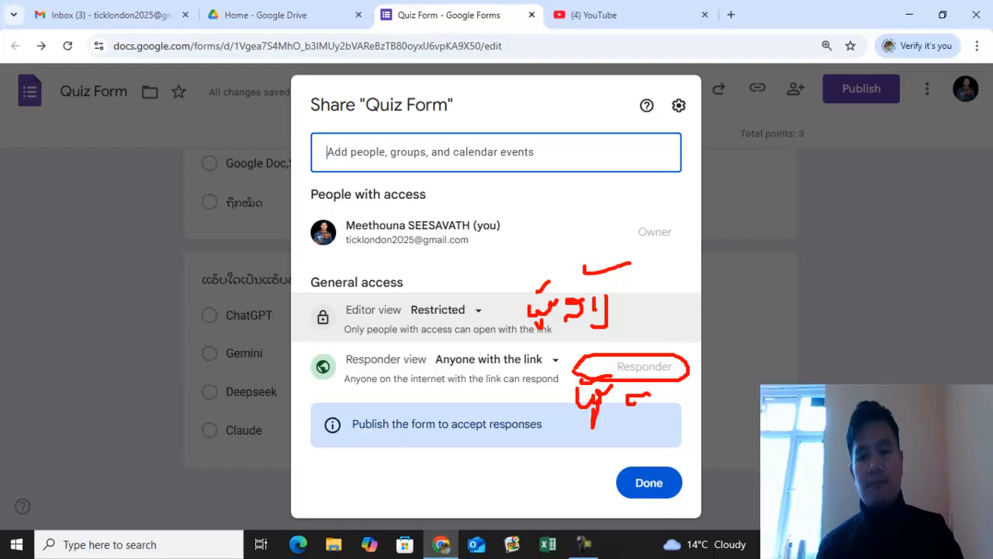
key(Escape)
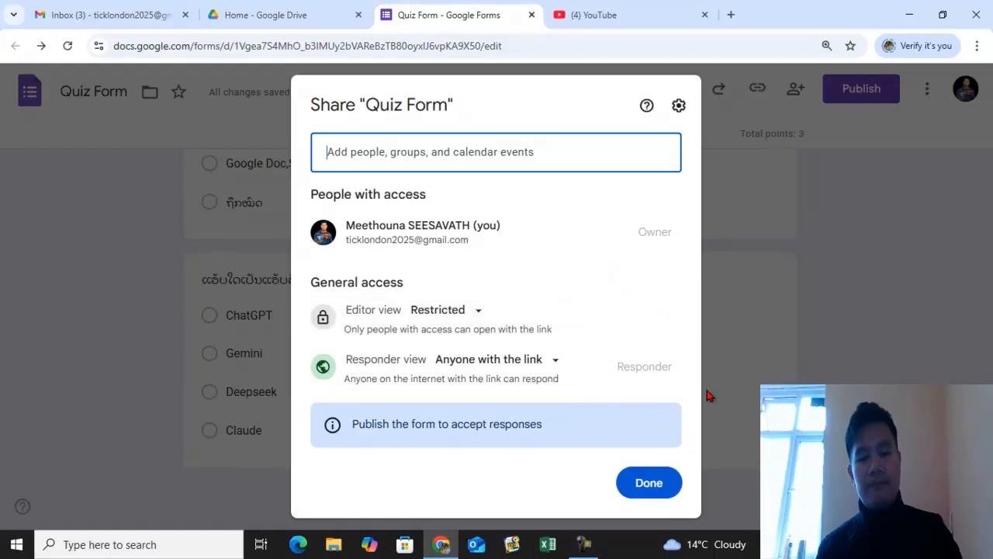
- Close the sharing settings and publish the form
click(644, 489)
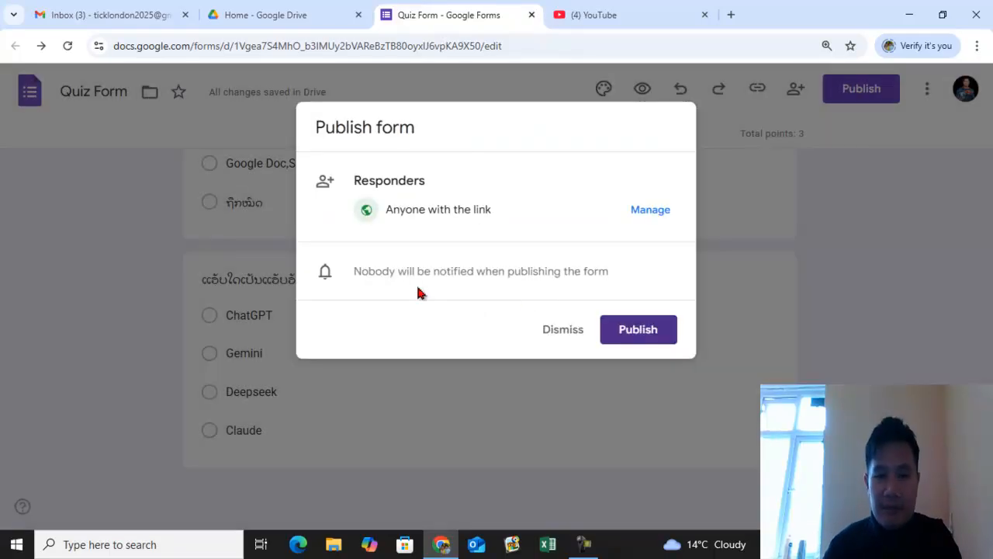
click(636, 332)
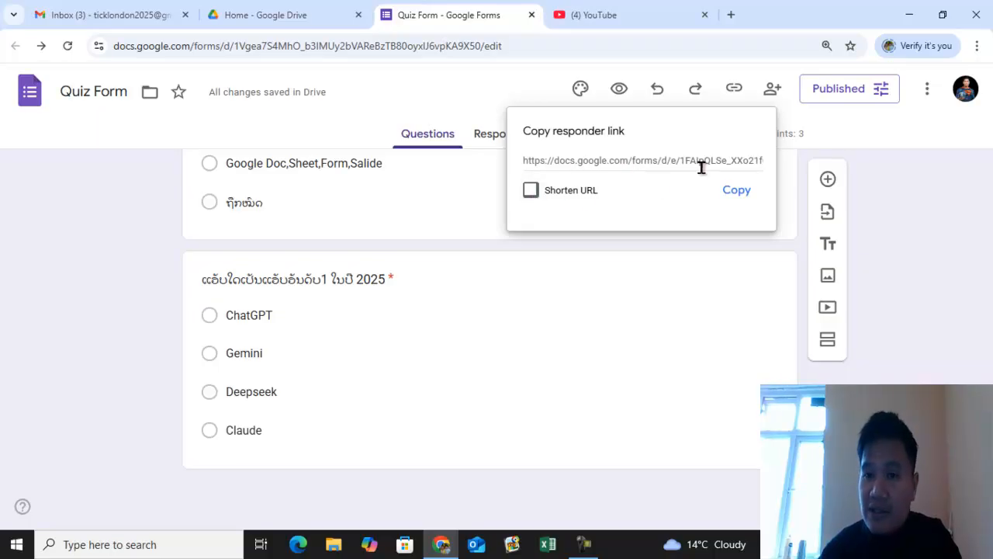
- Shorten the responder link and copy it
click(532, 193)
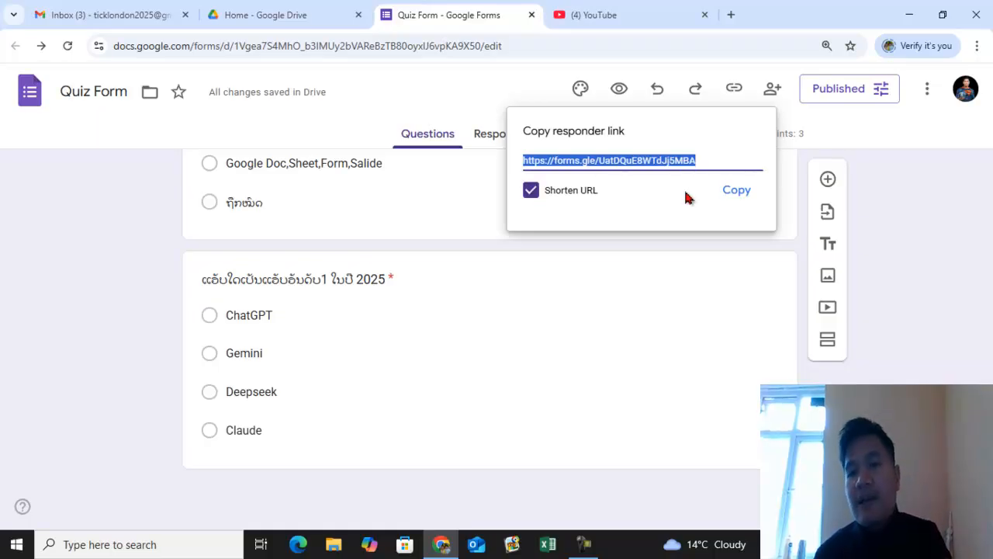
click(739, 191)
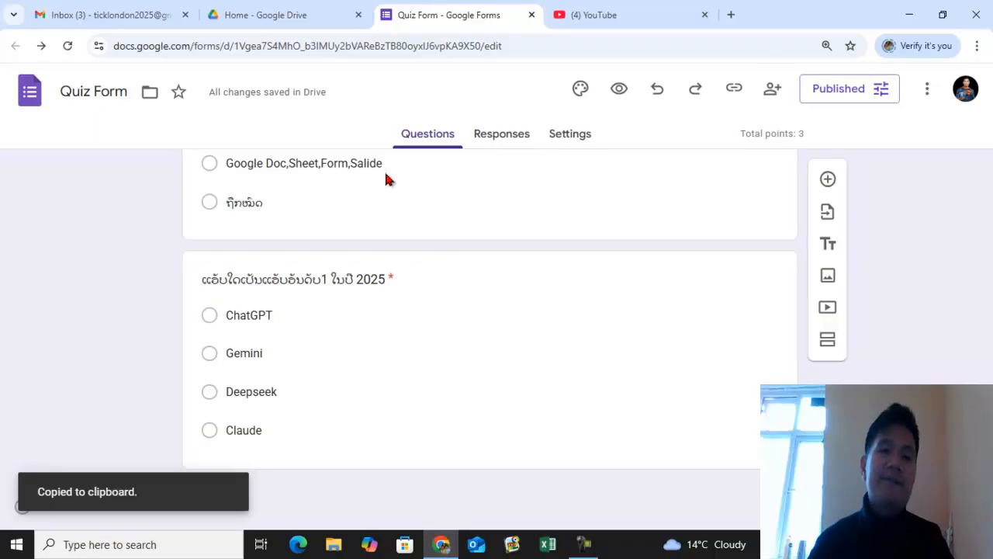
- Open the copied responder link in a new browser tab
click(733, 14)
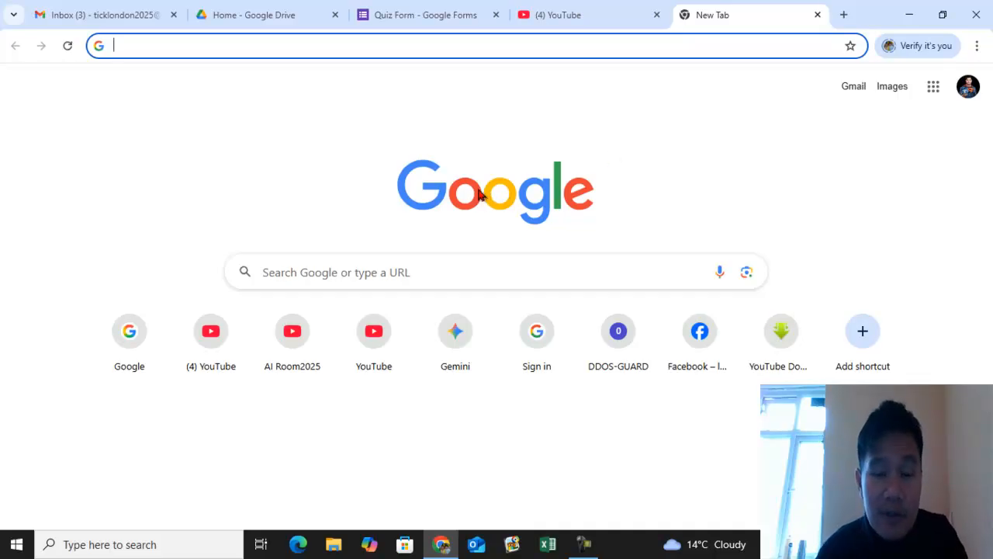
click(324, 45)
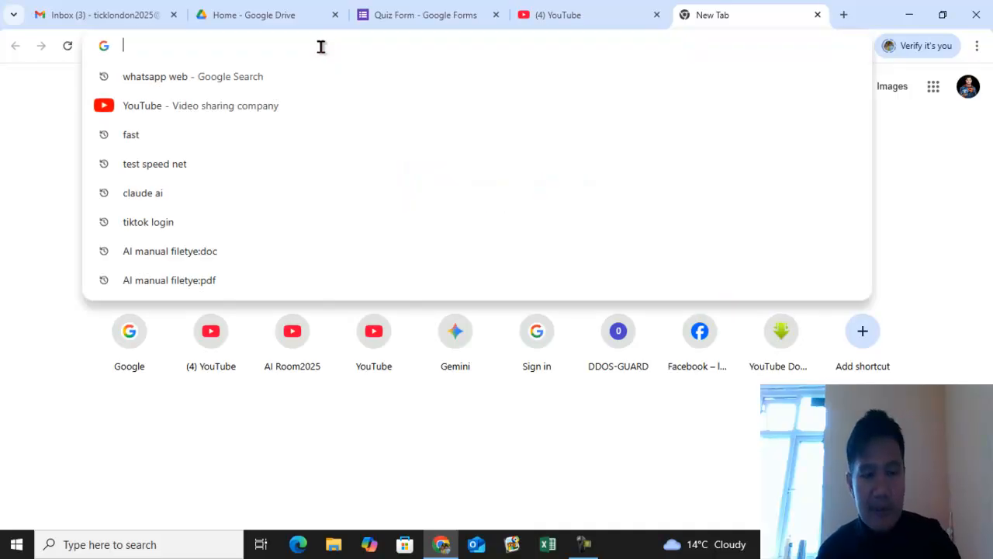
key(ctrl+v)
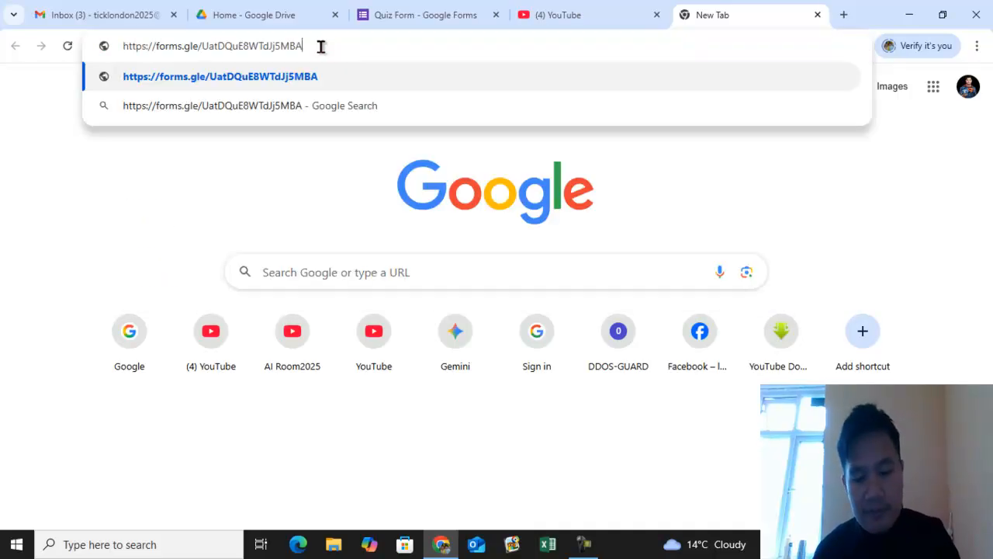
key(Return)
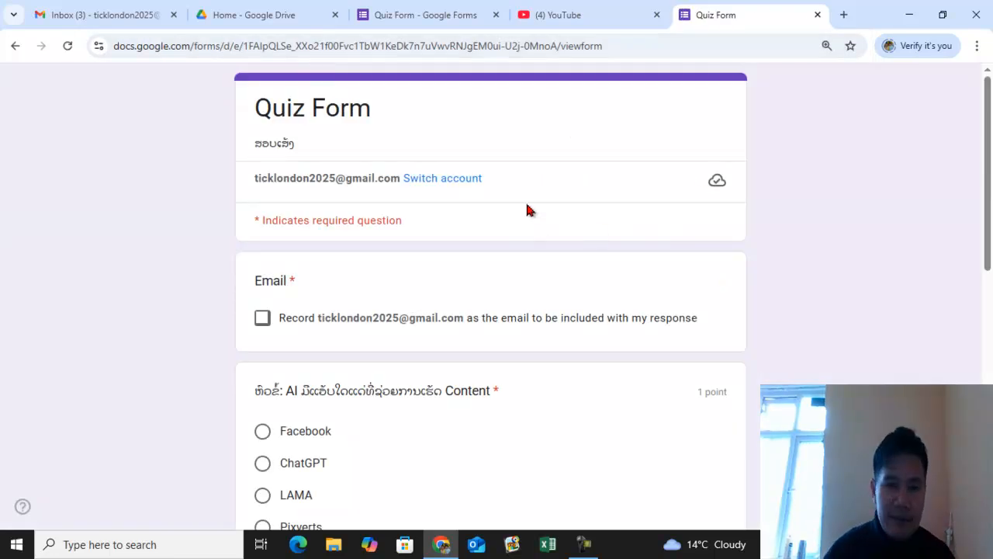
- Scroll through the live quiz form to review its questions as a responder
scroll(527, 209, down, 1)
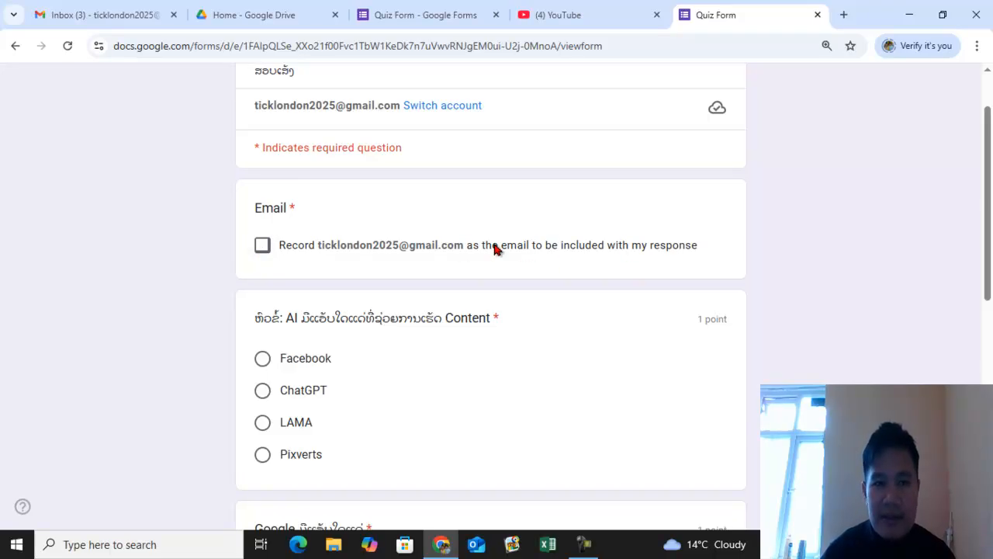
scroll(489, 240, up, 1)
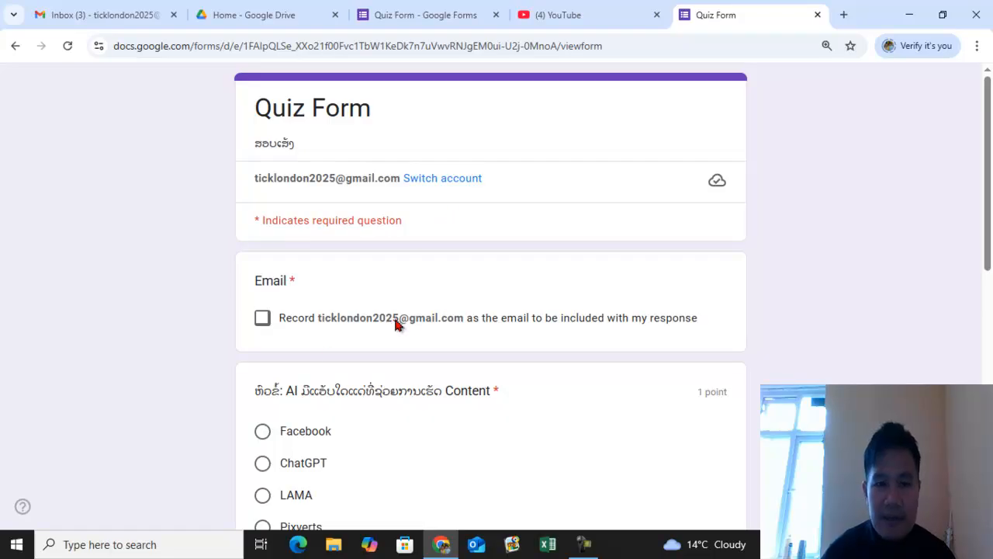
click(96, 17)
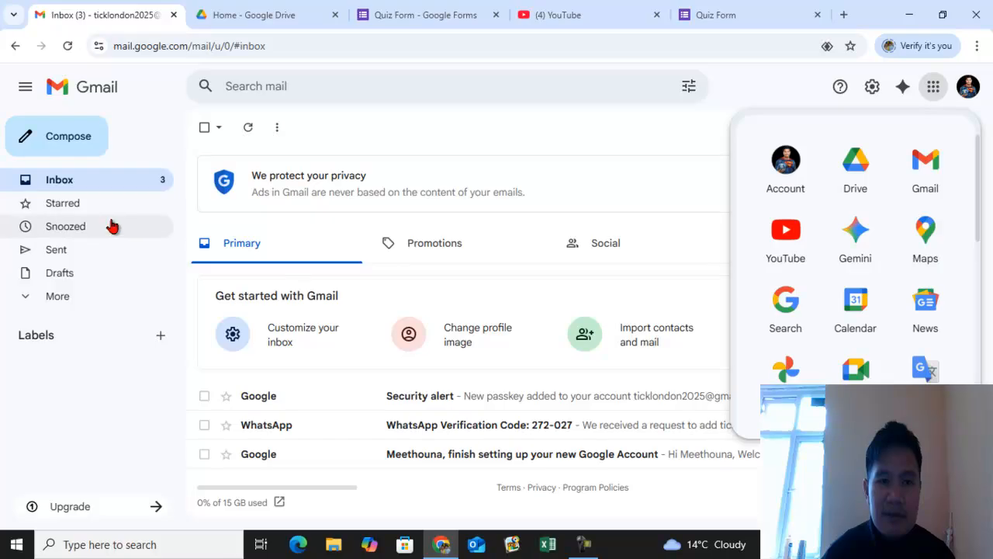
click(697, 12)
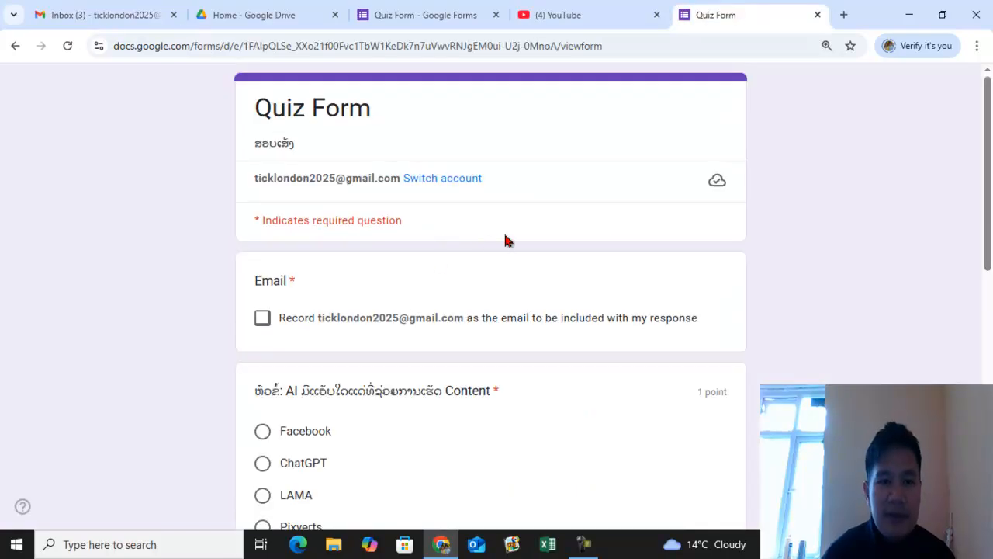
scroll(432, 264, down, 1)
scroll(609, 232, down, 6)
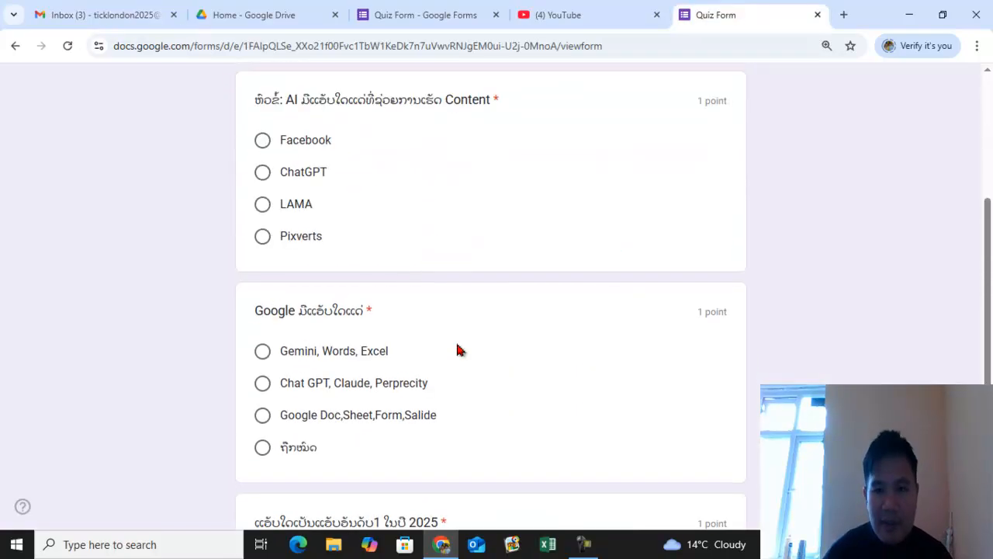
scroll(456, 334, up, 7)
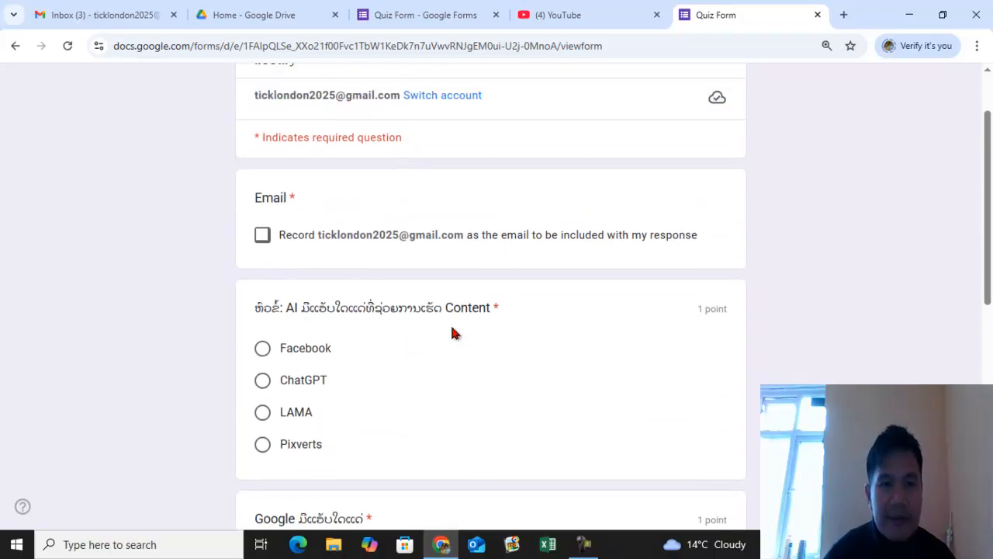
scroll(450, 291, up, 1)
scroll(451, 290, down, 1)
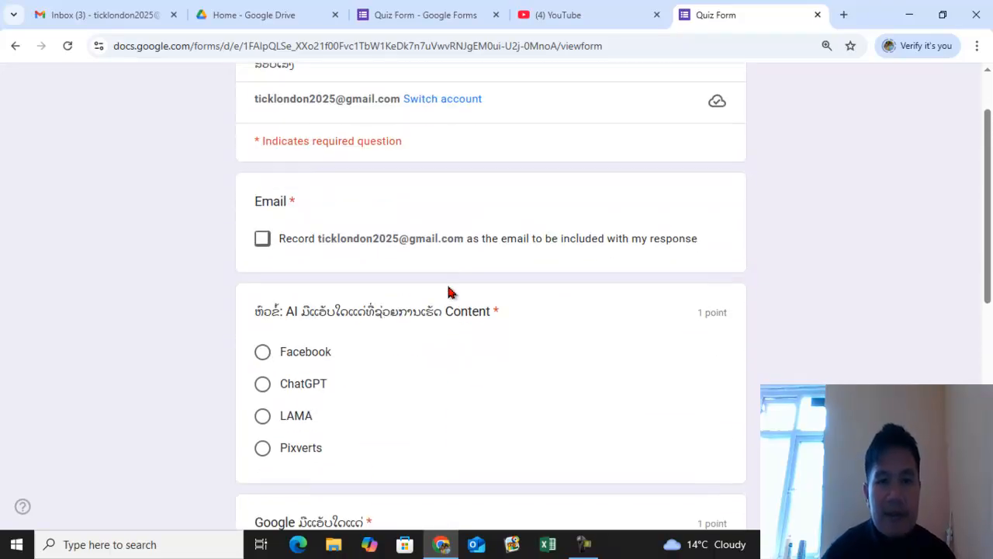
- Answer the three questions with Facebook, Google Doc,Sheet,Form,Salide and Deepseek
click(264, 353)
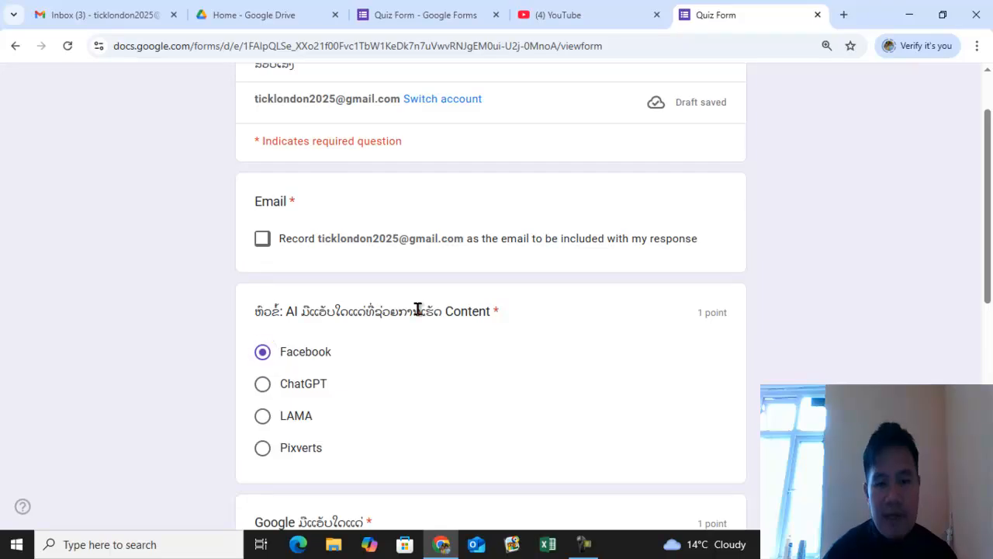
scroll(416, 308, down, 3)
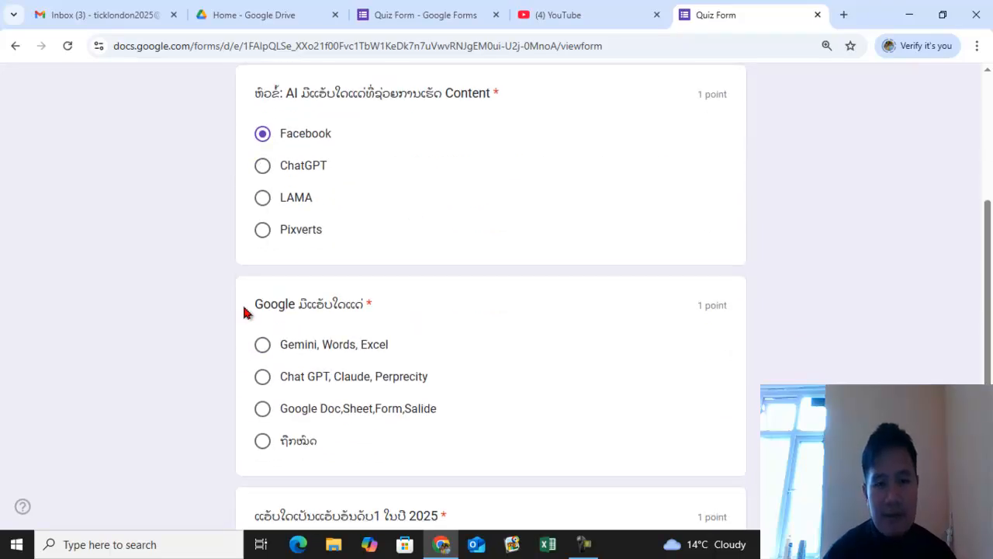
click(262, 411)
scroll(523, 212, down, 4)
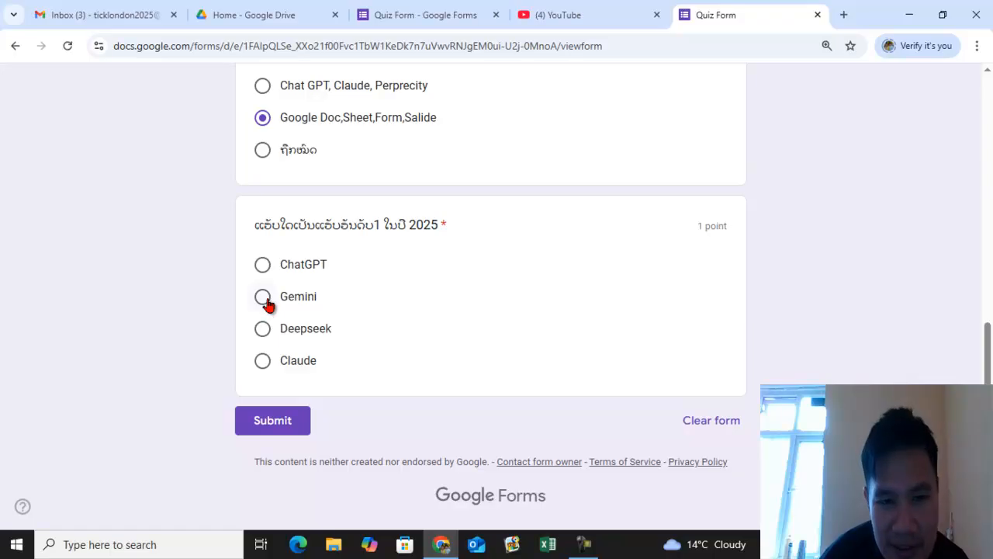
click(263, 332)
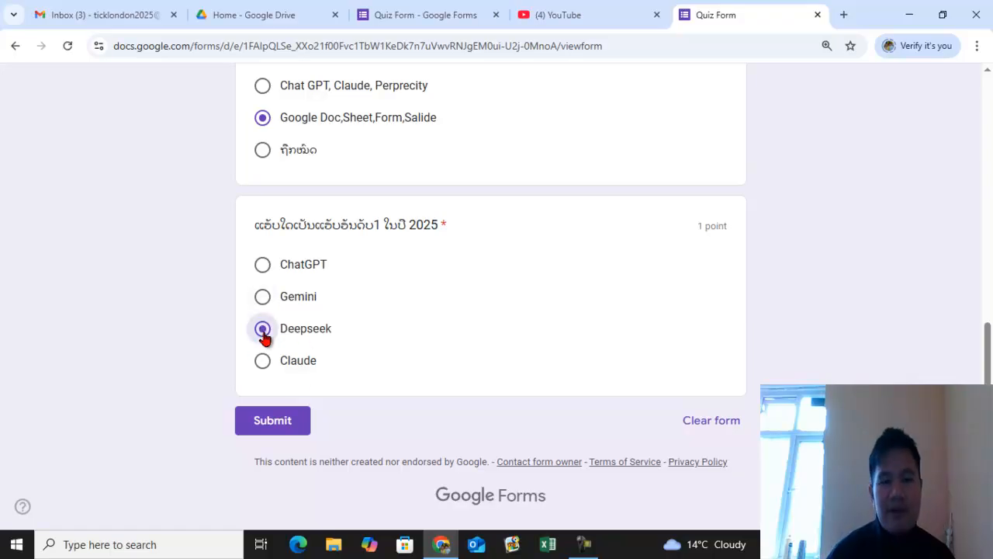
- Tick the option to record the respondent's email and submit the response
click(285, 423)
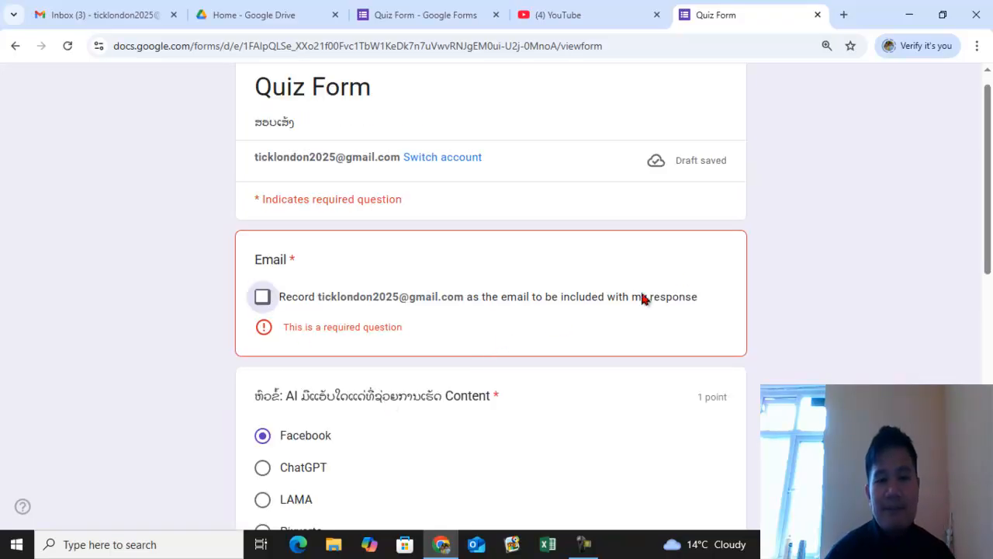
click(263, 296)
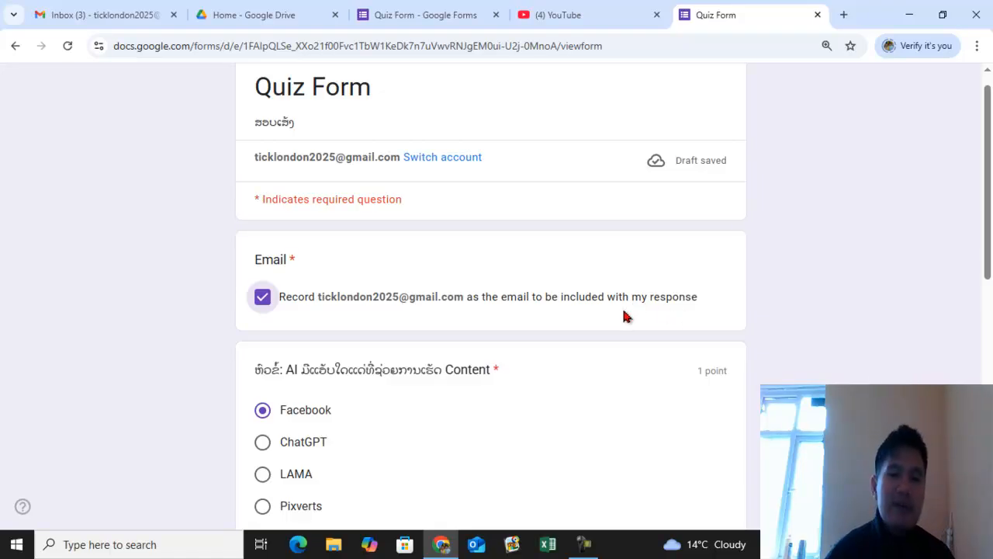
scroll(623, 315, down, 7)
click(283, 429)
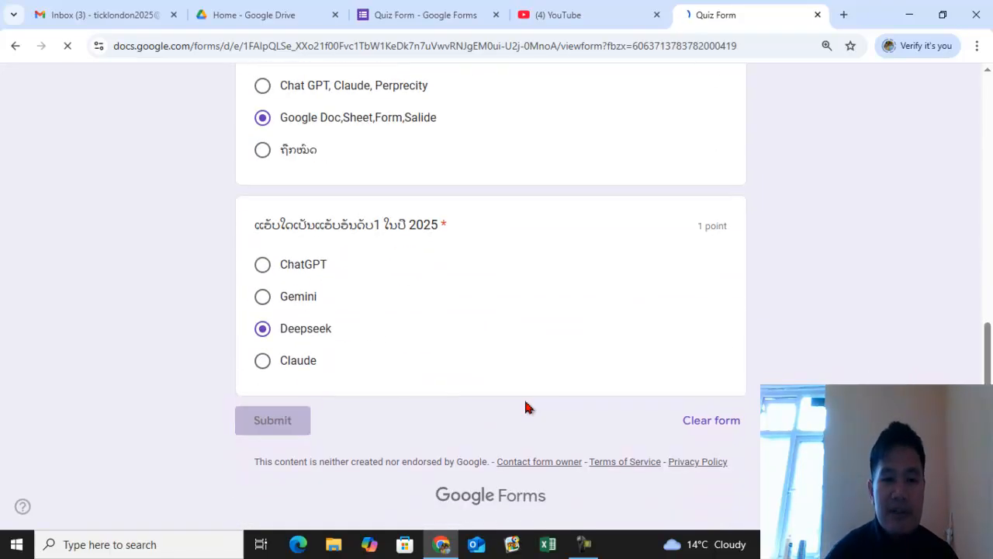
- View the submitted response's score and the correct answers for each question
click(339, 208)
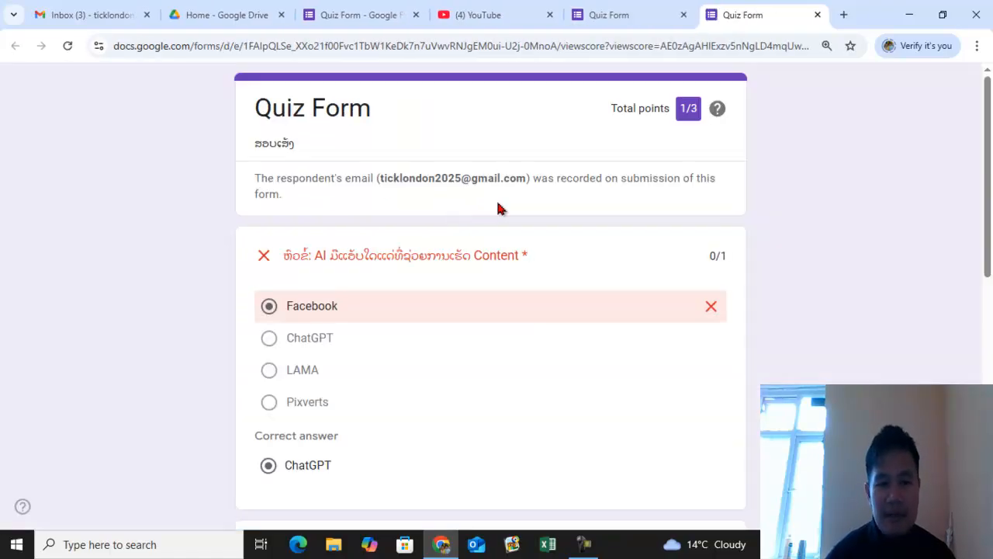
scroll(500, 208, down, 1)
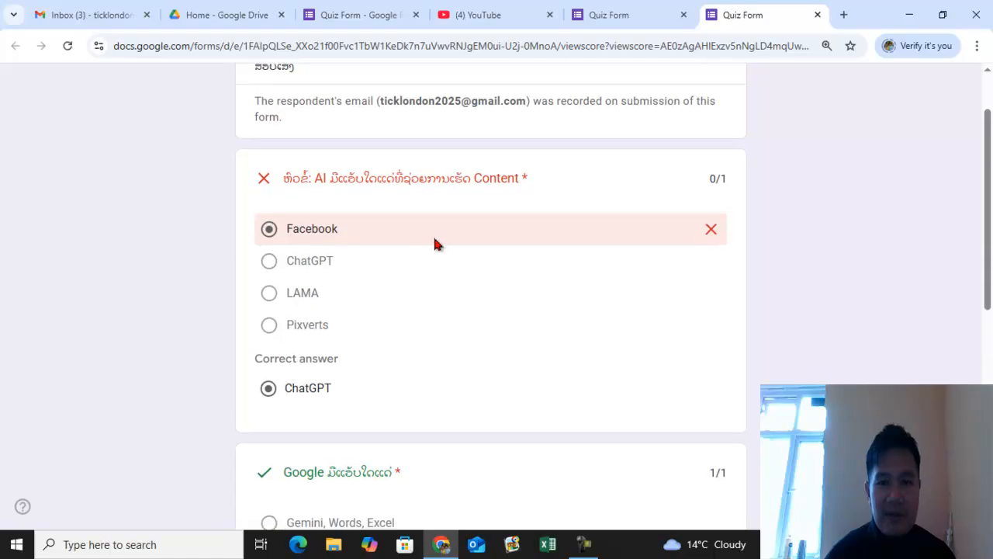
scroll(435, 244, down, 4)
scroll(368, 267, down, 2)
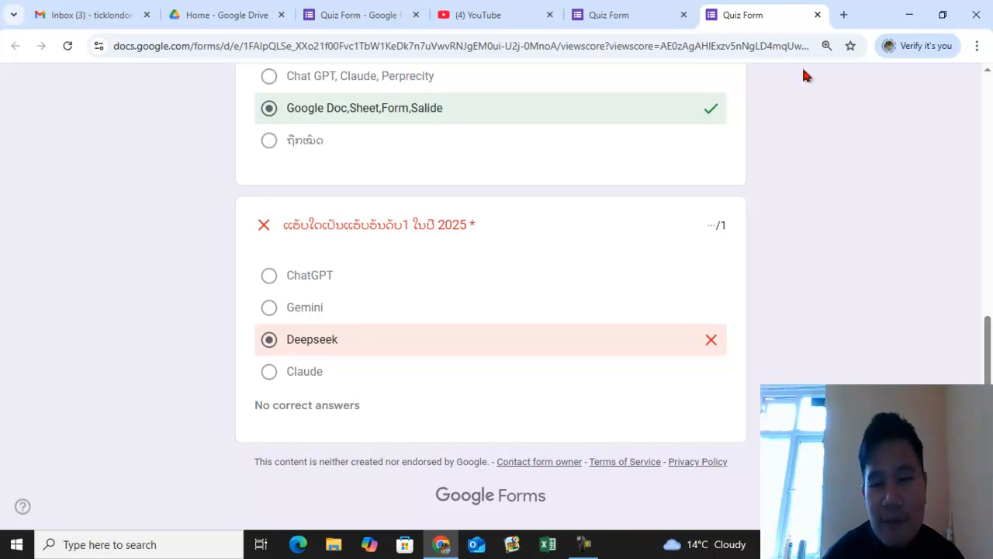
- Close the response tabs and return to the form editor
click(817, 15)
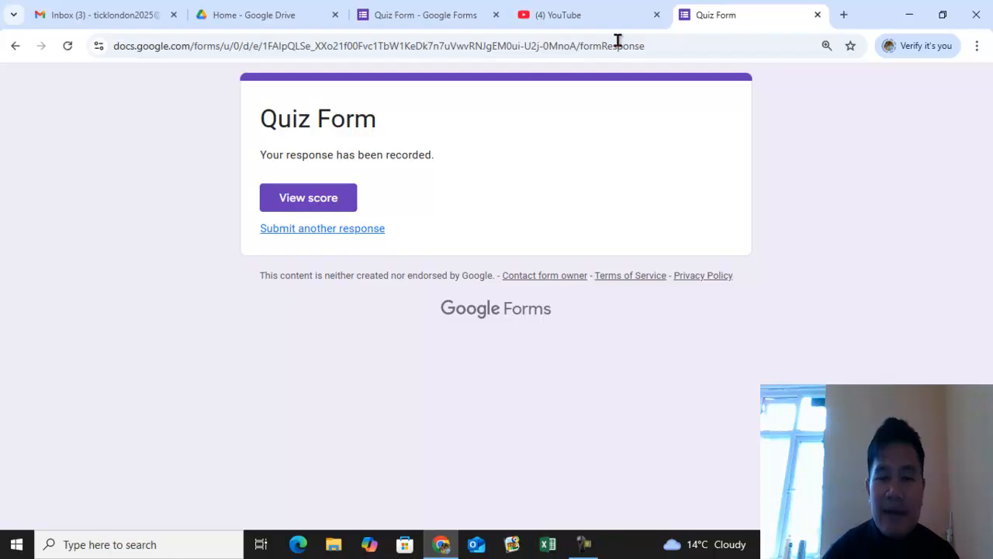
click(817, 14)
click(484, 12)
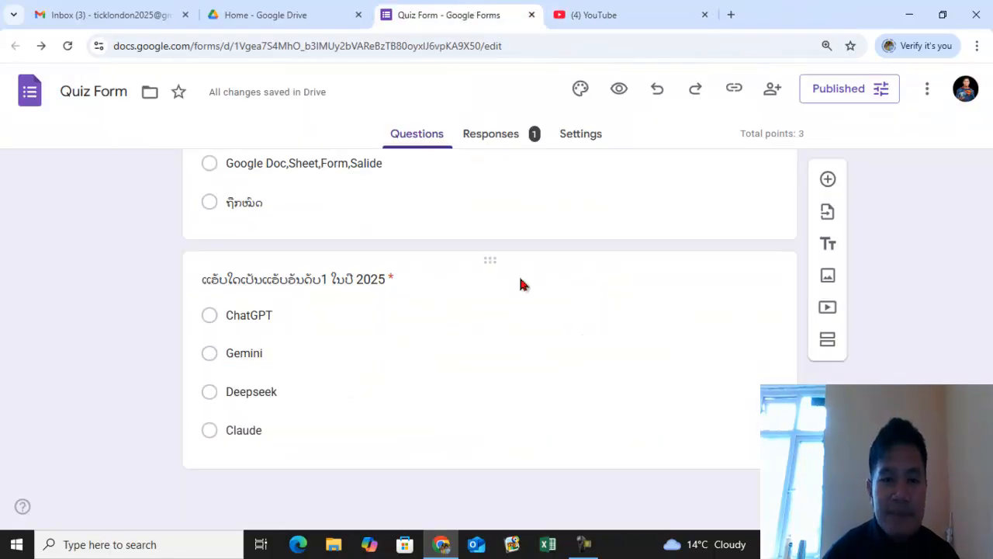
- Set Gemini as the correct answer for the 2025 top-app question in its answer key
click(668, 340)
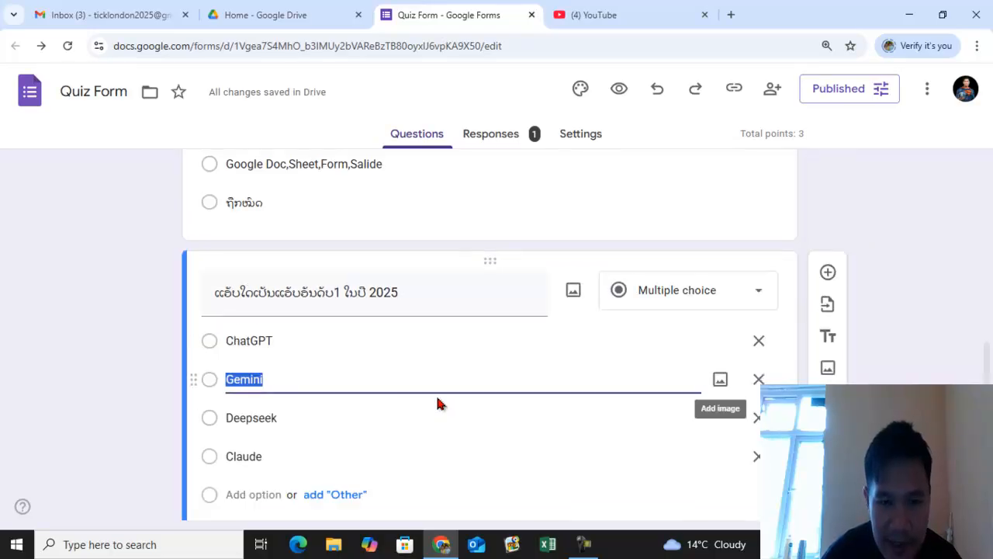
scroll(437, 401, down, 2)
click(259, 441)
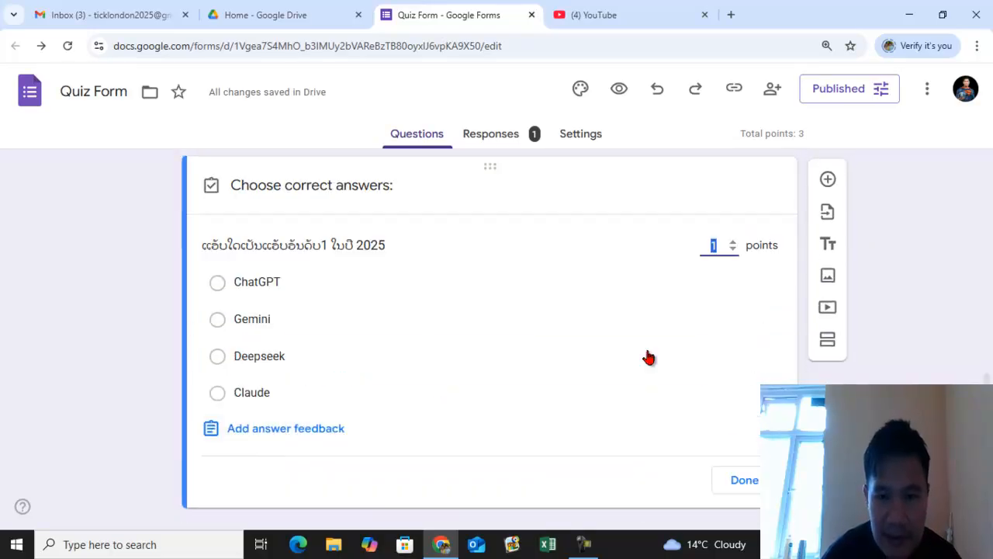
click(217, 320)
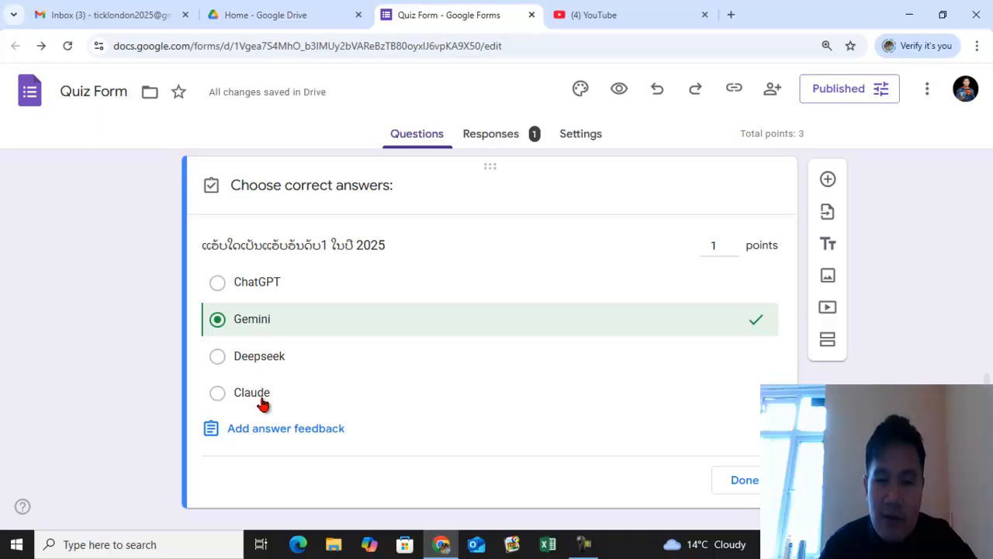
click(744, 480)
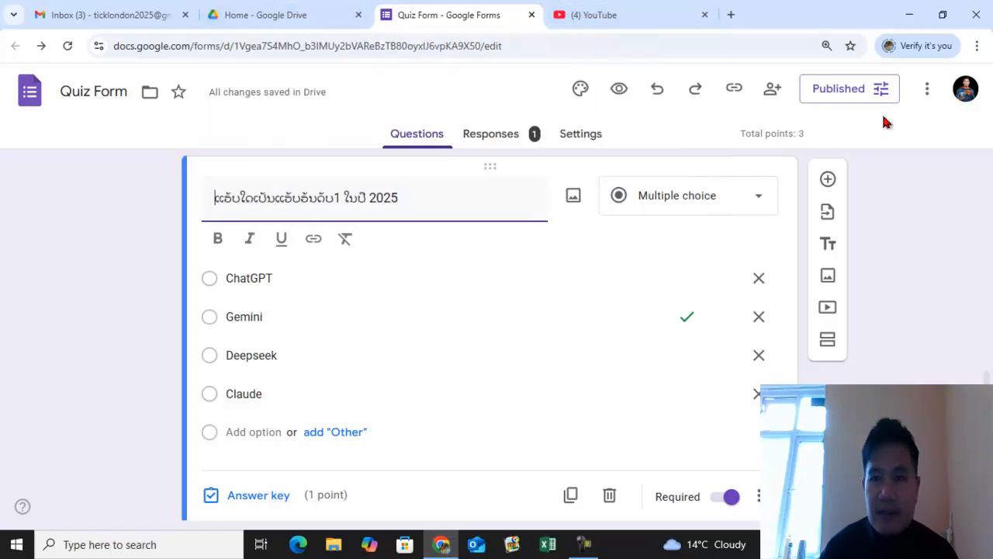
- Copy the form's responder link
click(734, 87)
click(740, 190)
click(947, 192)
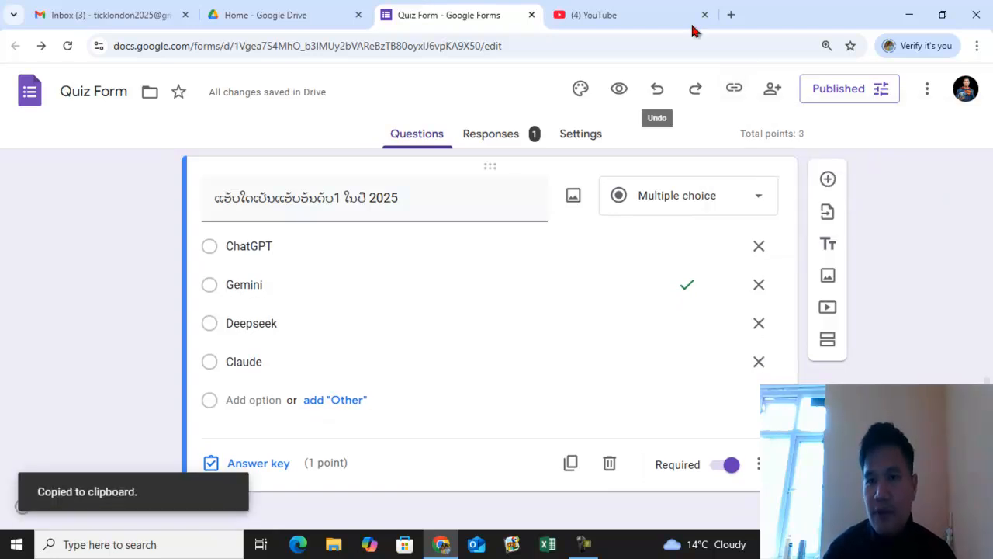
- Open the copied responder link in a new browser tab
click(730, 15)
click(306, 46)
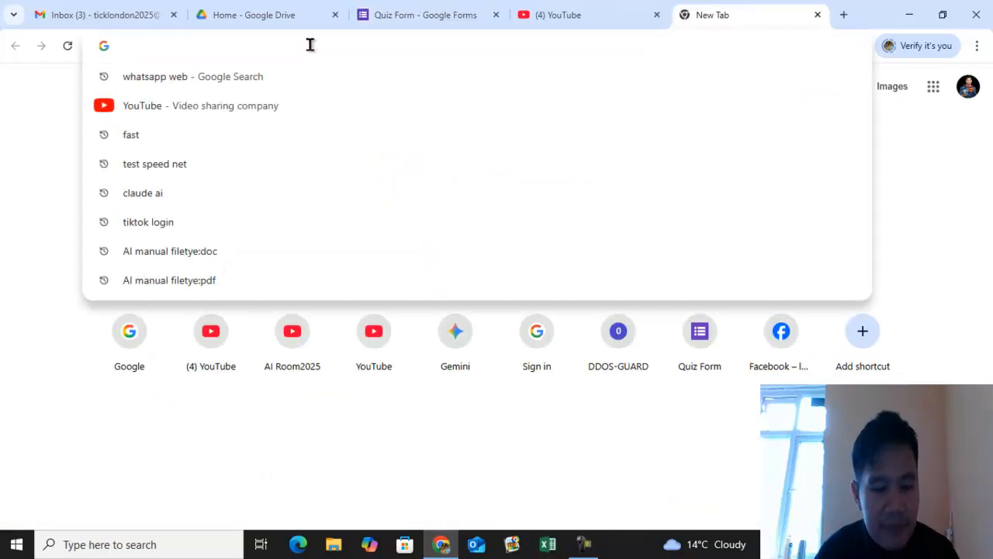
key(ctrl+v)
key(Return)
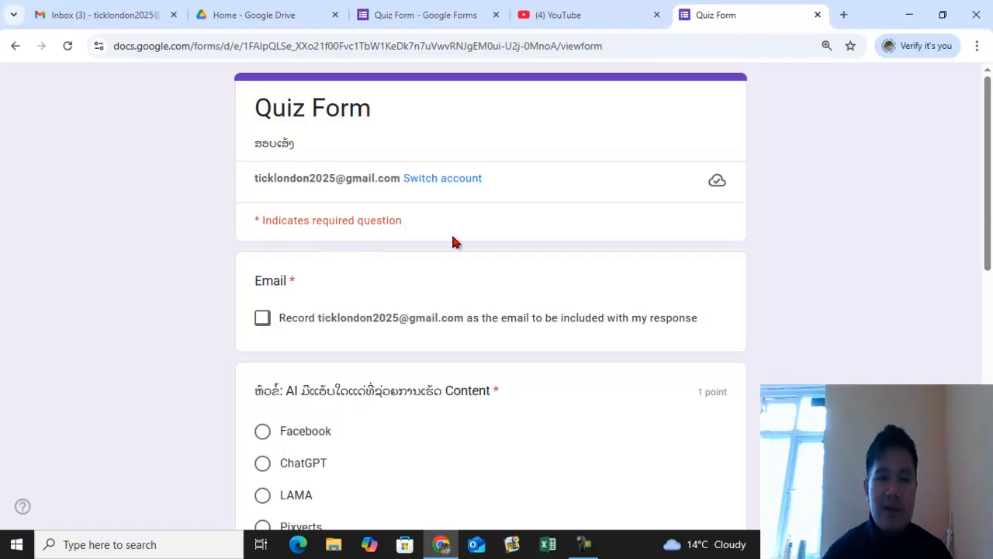
- Fill in the quiz recording the email, choosing ChatGPT, Google Doc,Sheet,Form,Salide, and ChatGPT, then submit it
click(262, 320)
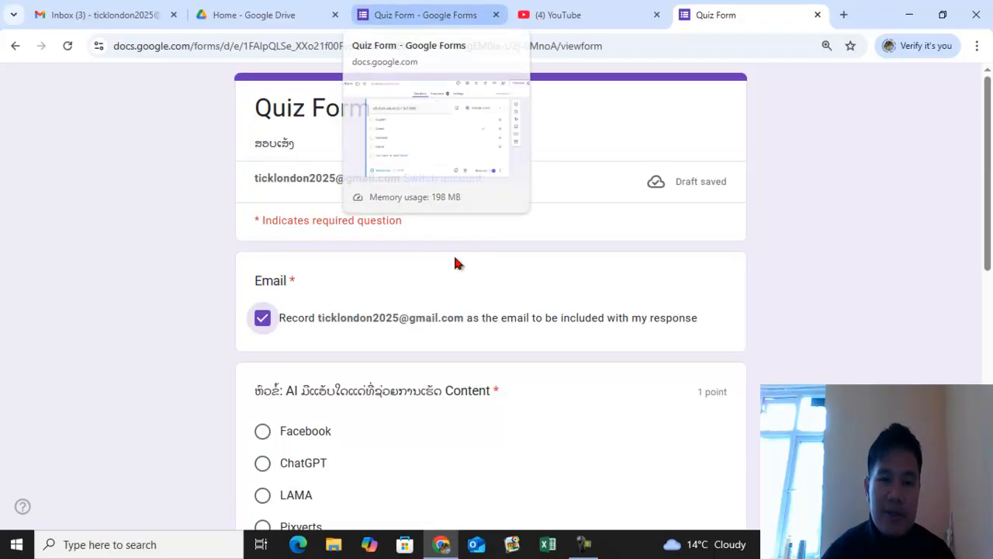
scroll(406, 366, down, 3)
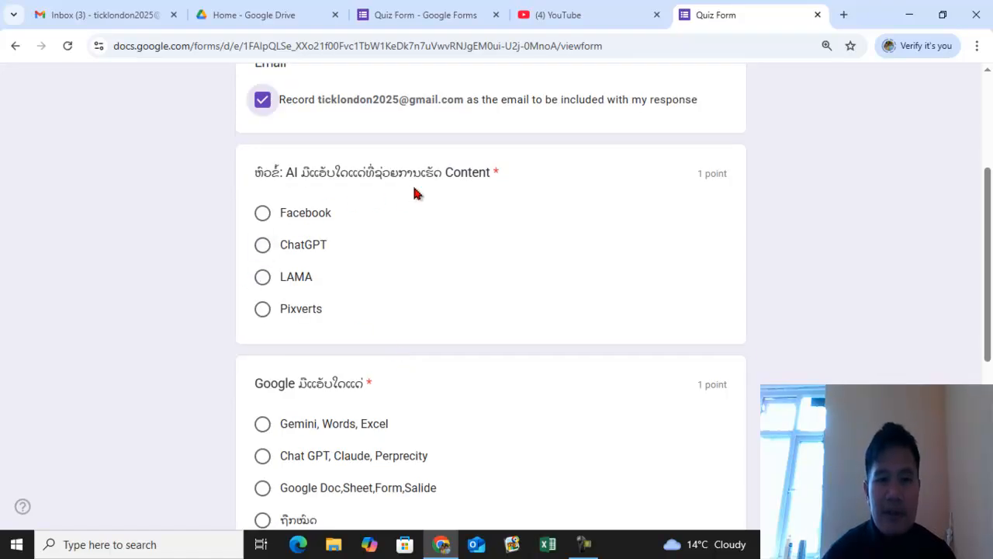
click(263, 244)
scroll(389, 248, down, 1)
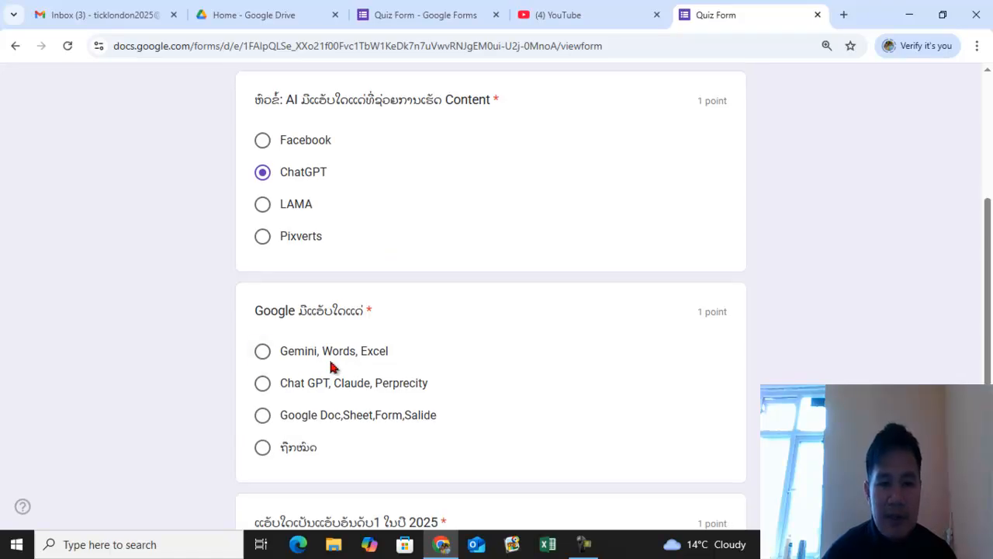
click(262, 416)
scroll(419, 315, down, 4)
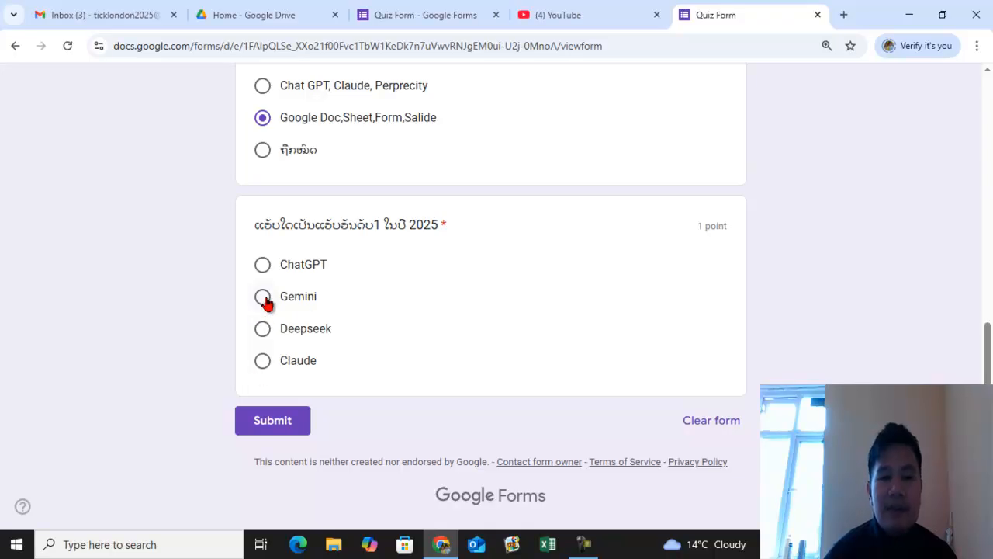
click(264, 267)
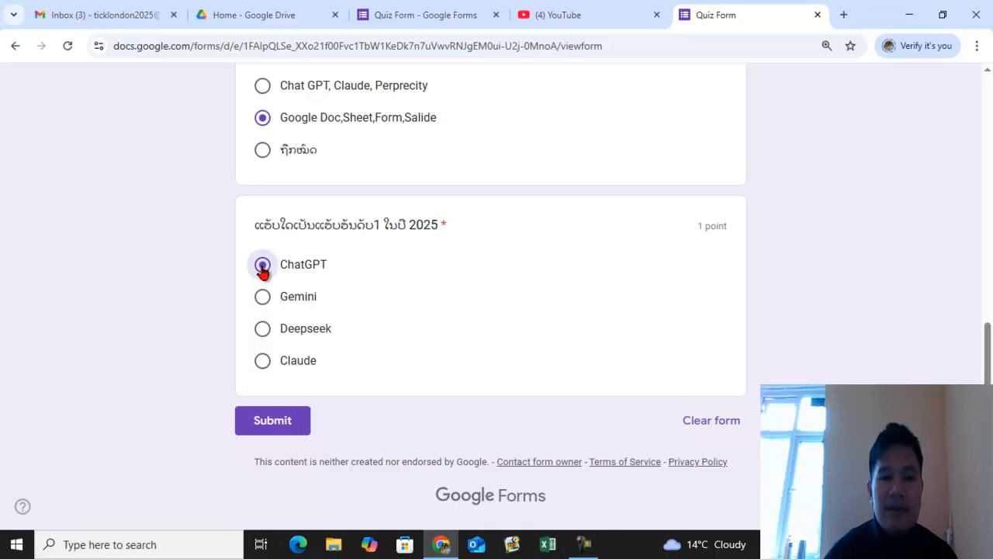
click(277, 423)
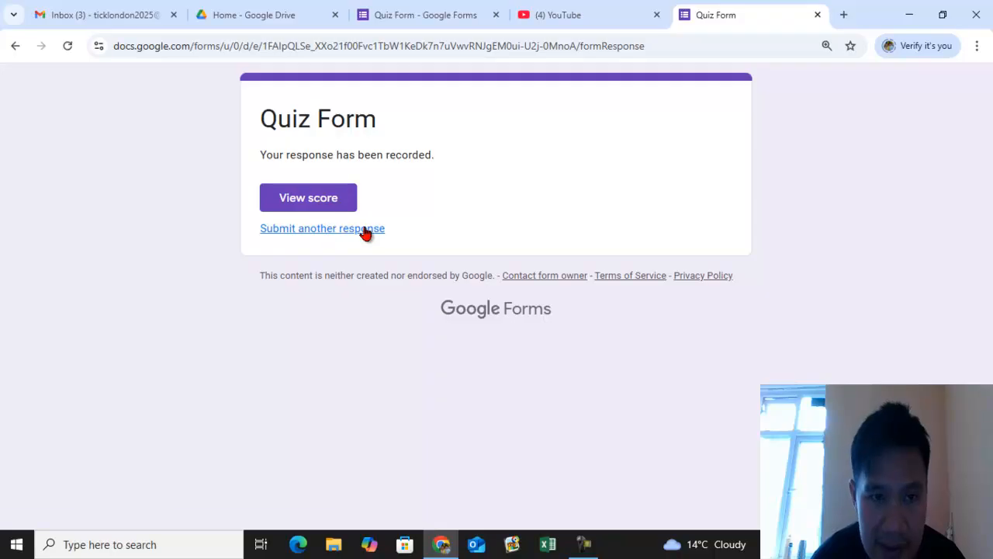
- Open the score view for the new response and review each question's result
click(321, 202)
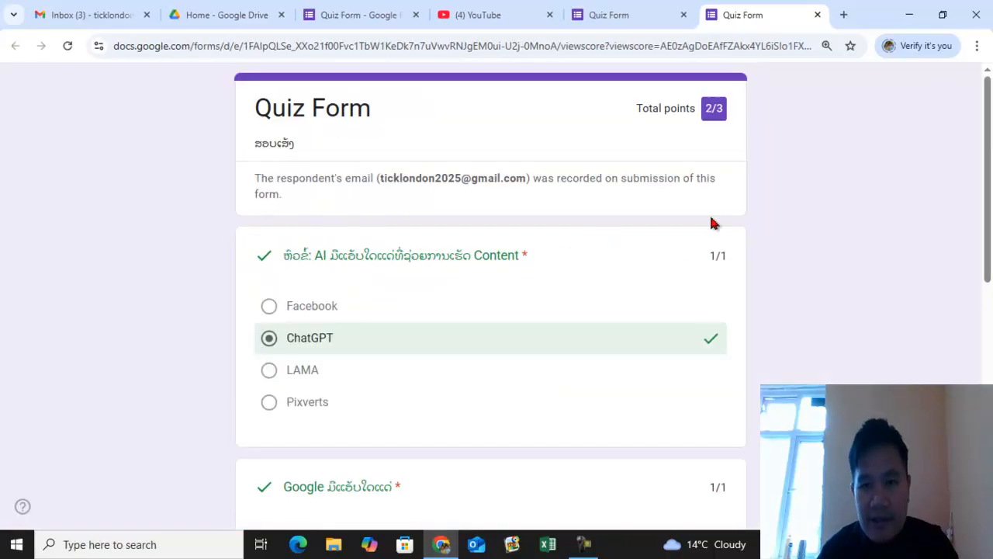
scroll(614, 315, down, 5)
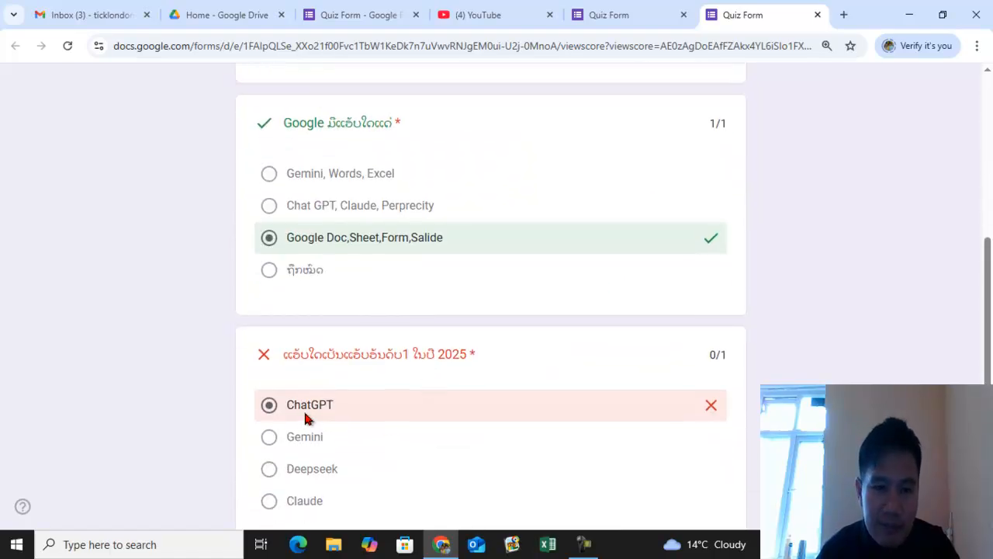
scroll(305, 417, down, 2)
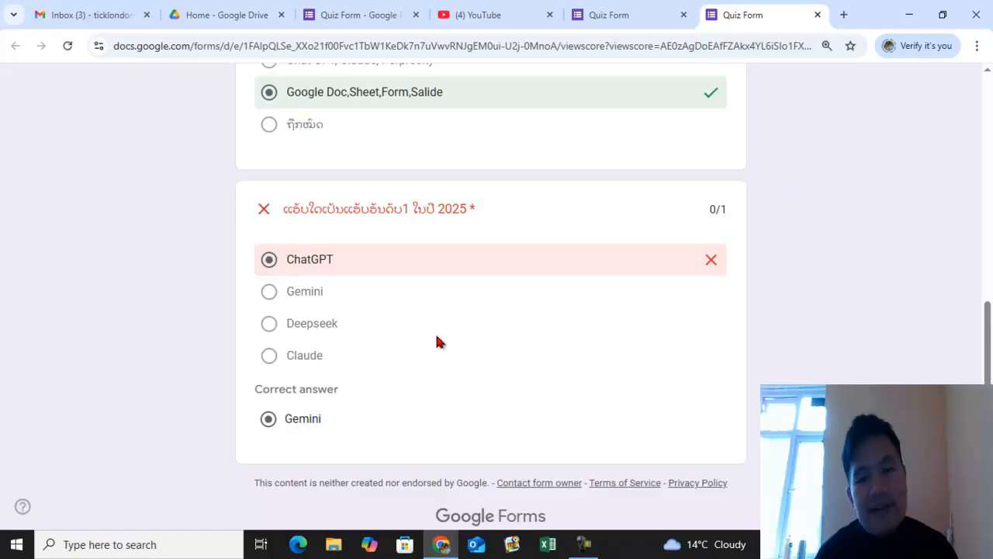
scroll(483, 328, up, 1)
scroll(482, 327, up, 6)
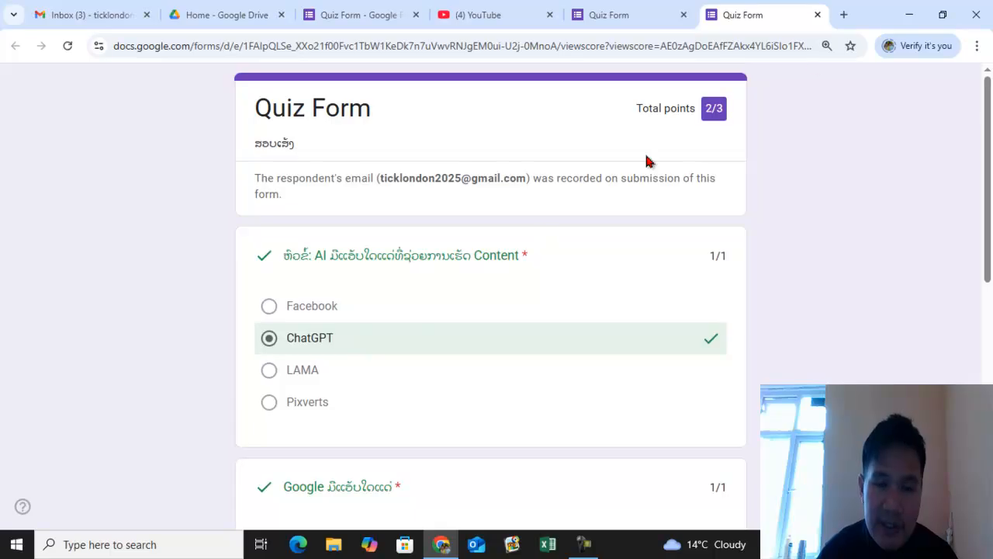
- Close the submitted-response tabs and go back to the form editor tab
click(817, 14)
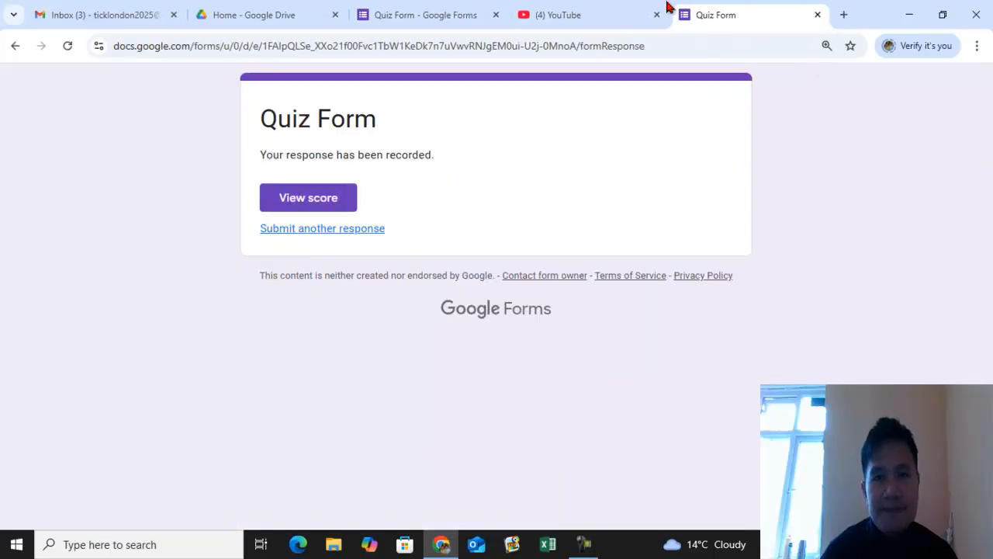
click(817, 15)
click(455, 7)
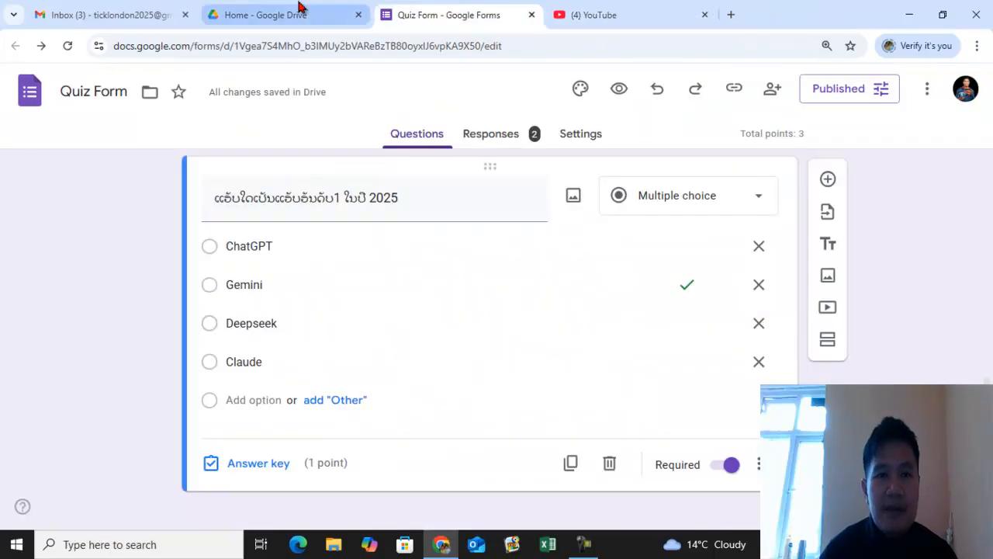
click(147, 9)
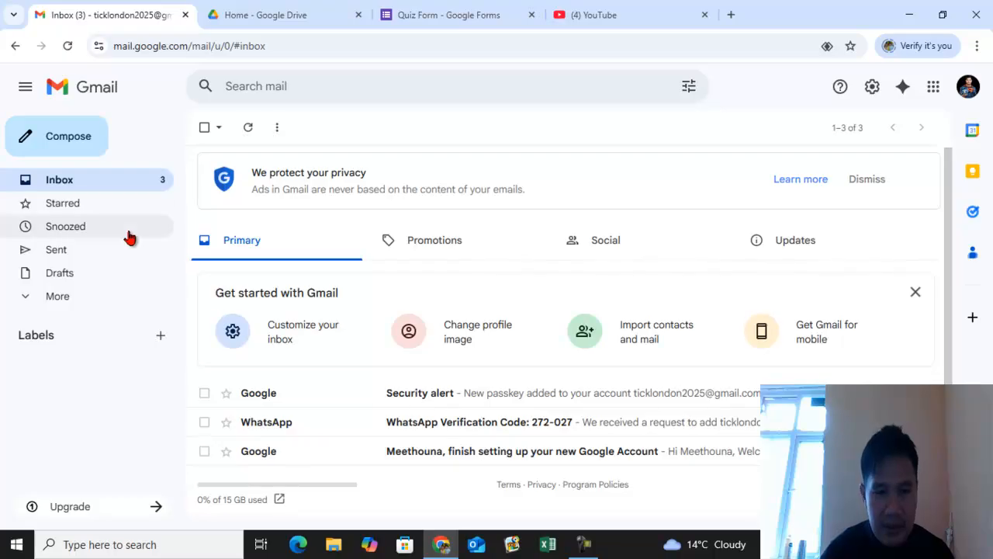
click(454, 16)
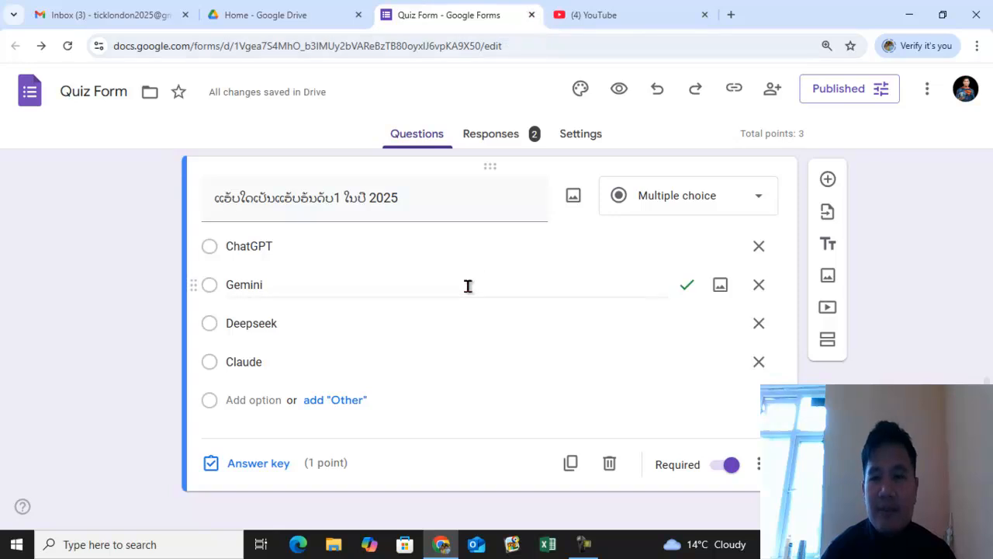
- Open the form's responses summary and review the insights, scores table and per-question answer charts
scroll(483, 226, up, 2)
click(495, 137)
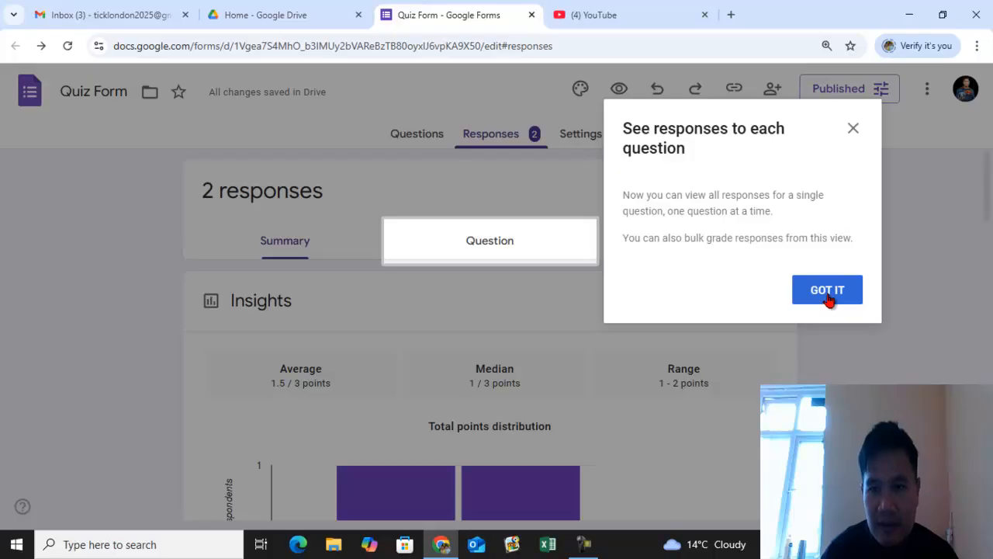
click(828, 297)
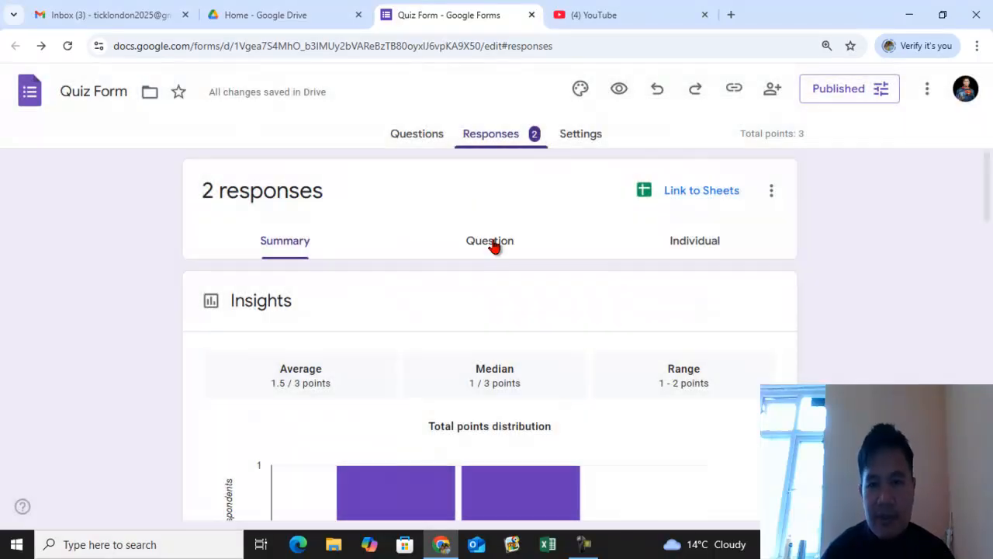
scroll(505, 248, down, 3)
scroll(481, 295, down, 2)
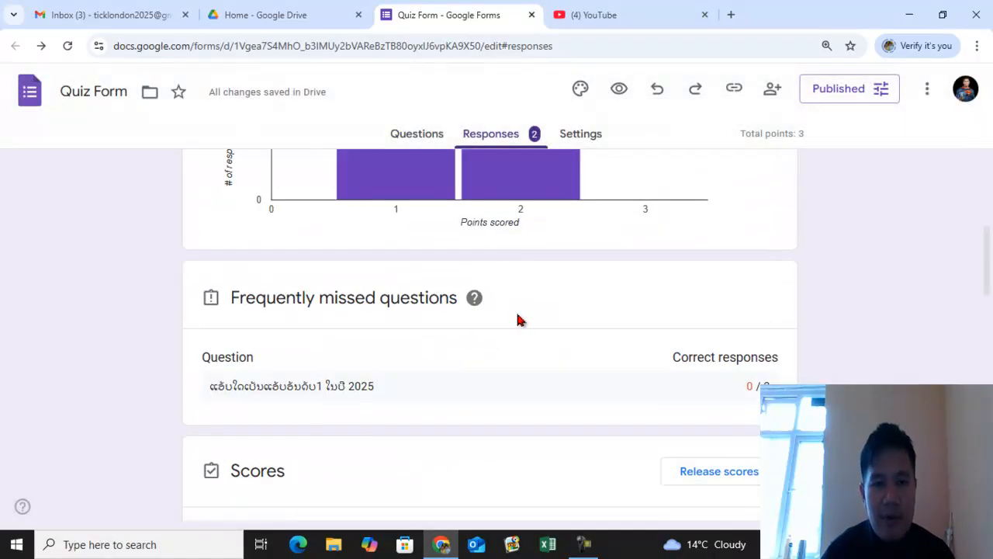
scroll(505, 395, down, 3)
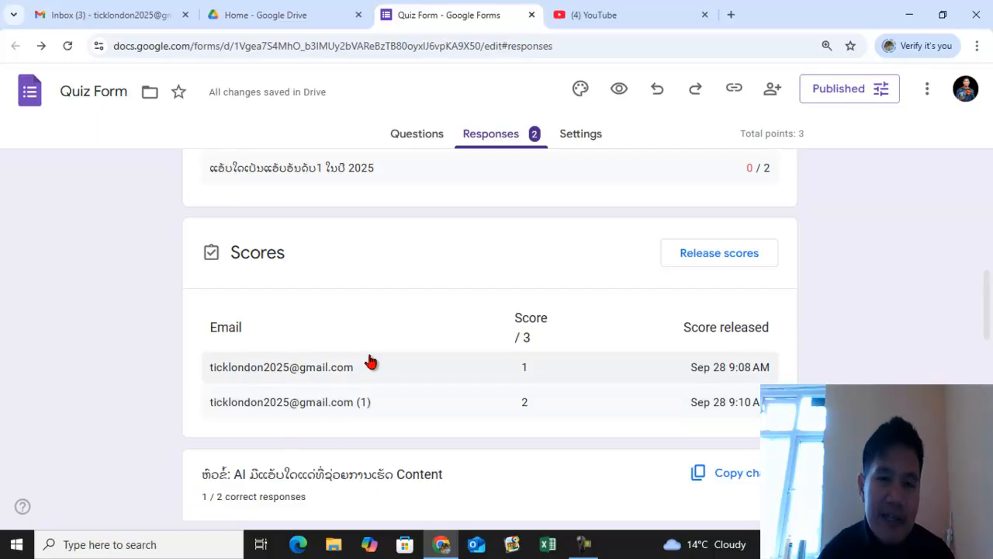
mouse_move(293, 308)
mouse_down()
mouse_move(164, 377)
mouse_move(247, 424)
mouse_move(655, 434)
mouse_move(853, 375)
mouse_move(516, 290)
mouse_move(252, 302)
mouse_up()
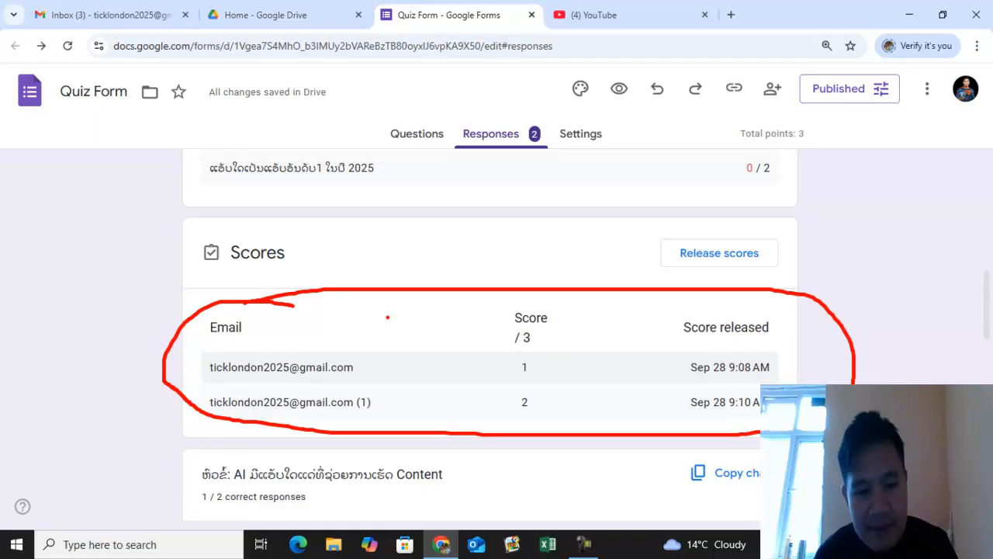
scroll(492, 322, down, 3)
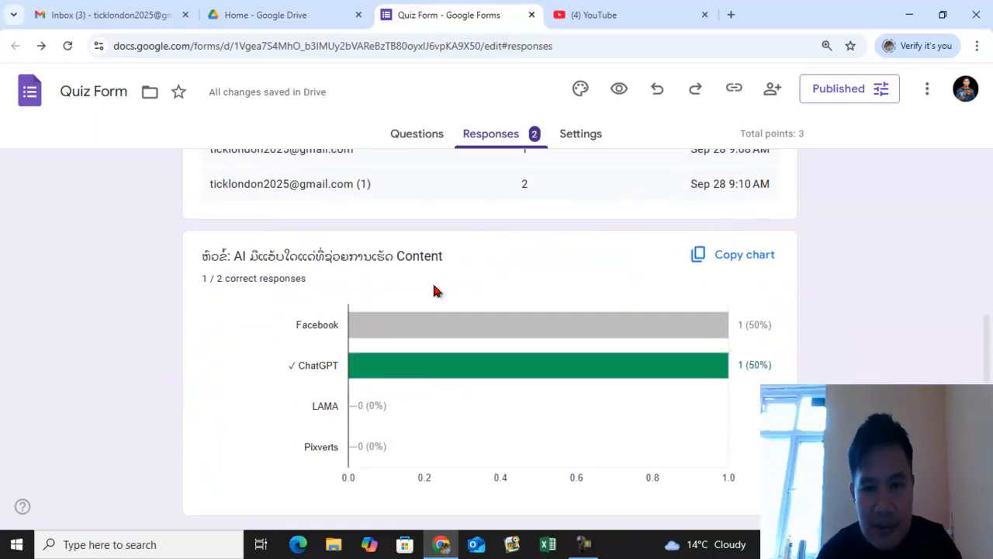
scroll(541, 303, down, 5)
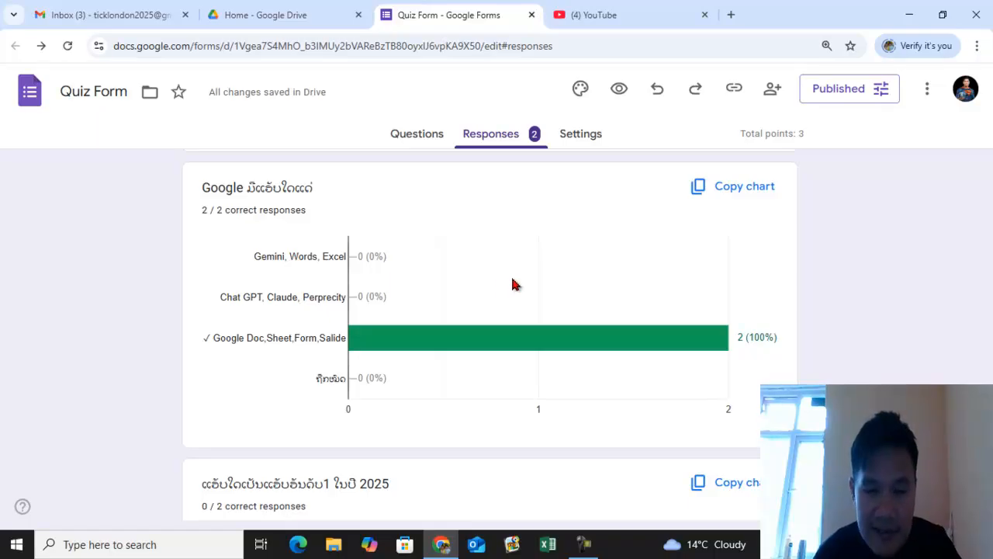
scroll(513, 286, down, 1)
mouse_move(519, 285)
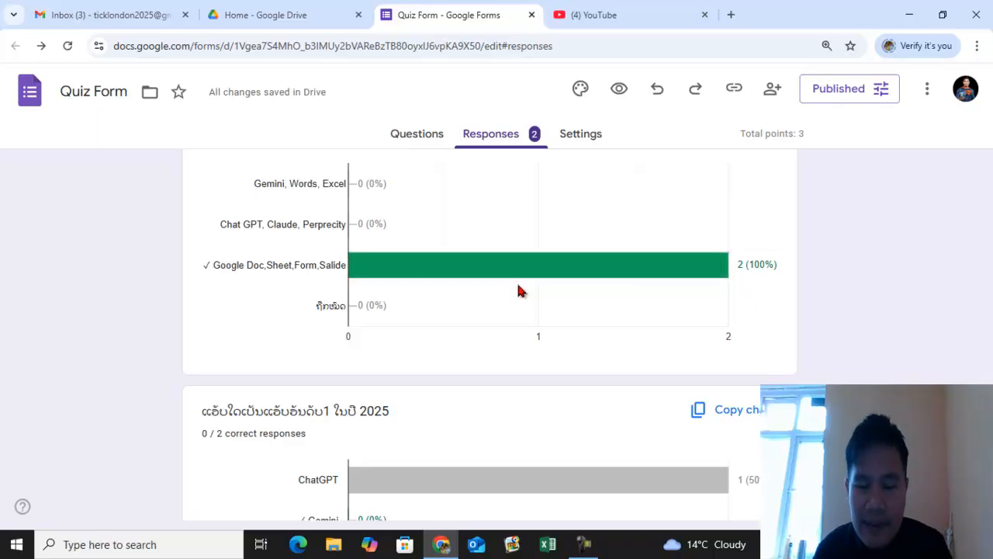
scroll(518, 291, down, 3)
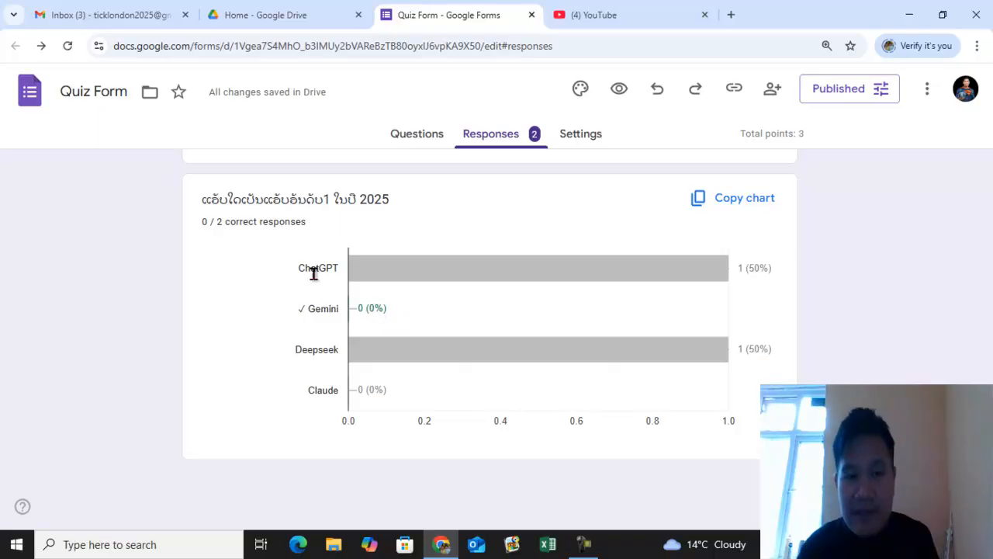
mouse_move(438, 349)
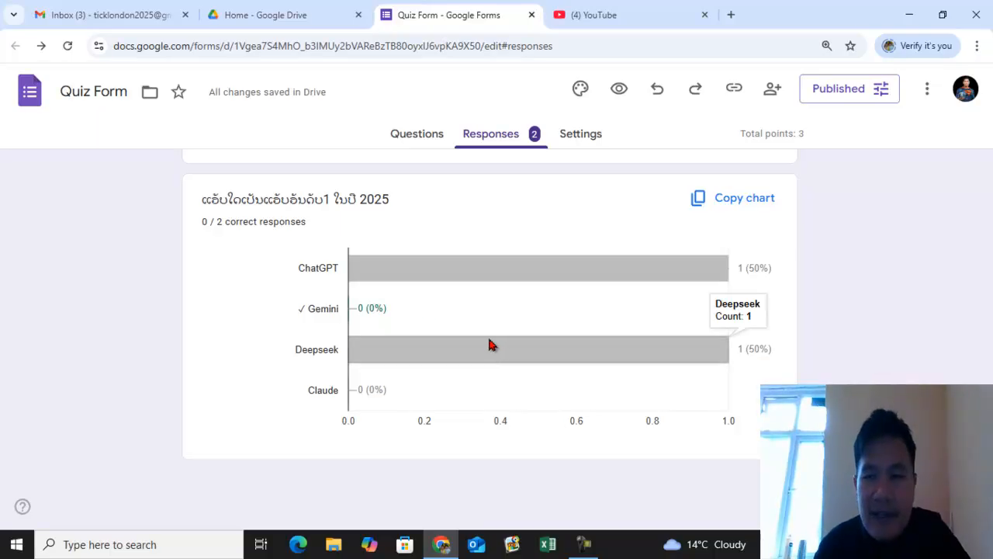
scroll(491, 337, up, 15)
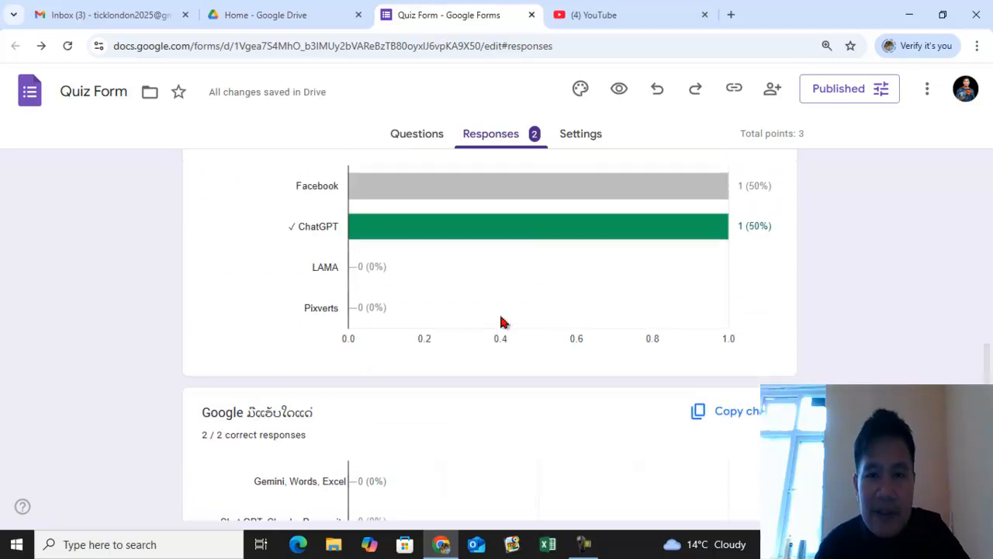
scroll(500, 320, up, 5)
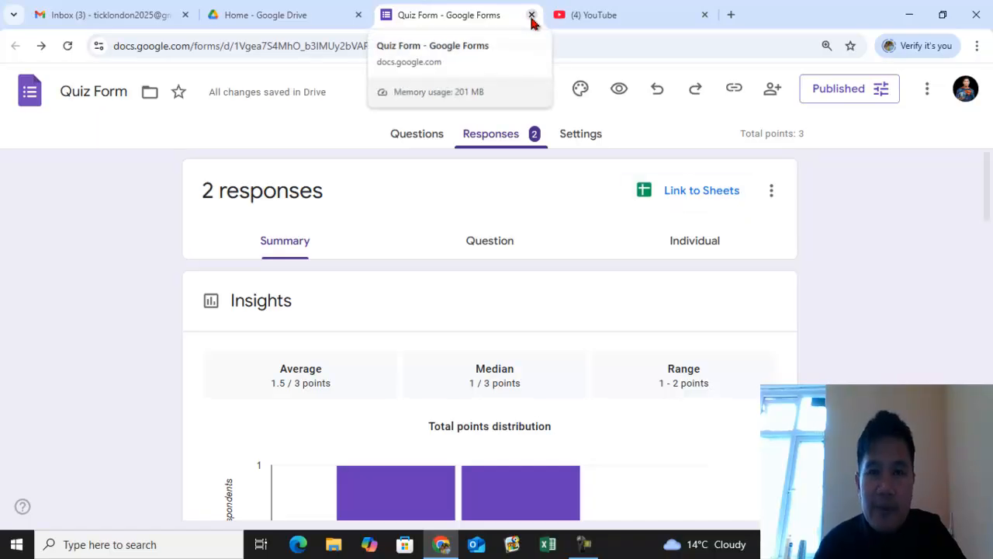
- Close the form editor tab and switch to Google Drive
click(532, 16)
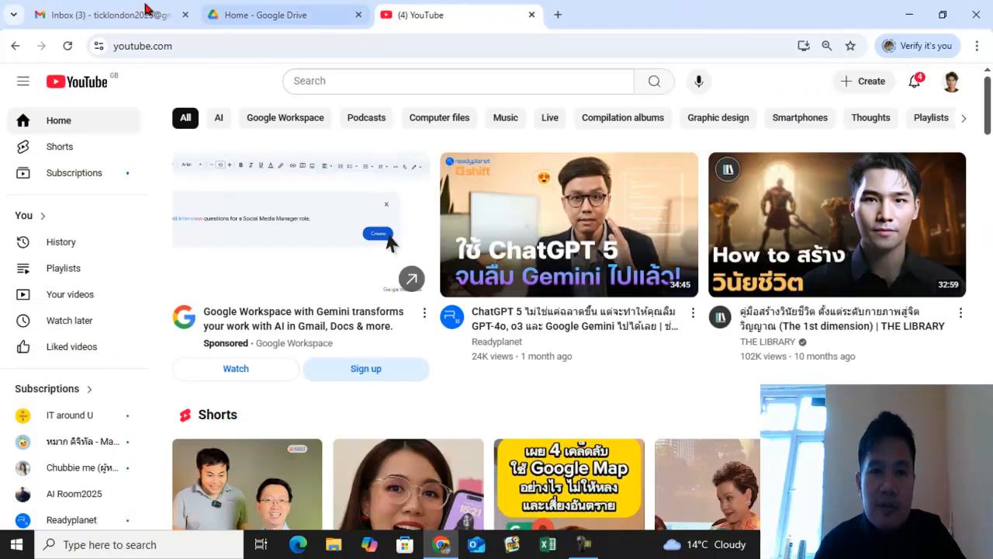
click(105, 9)
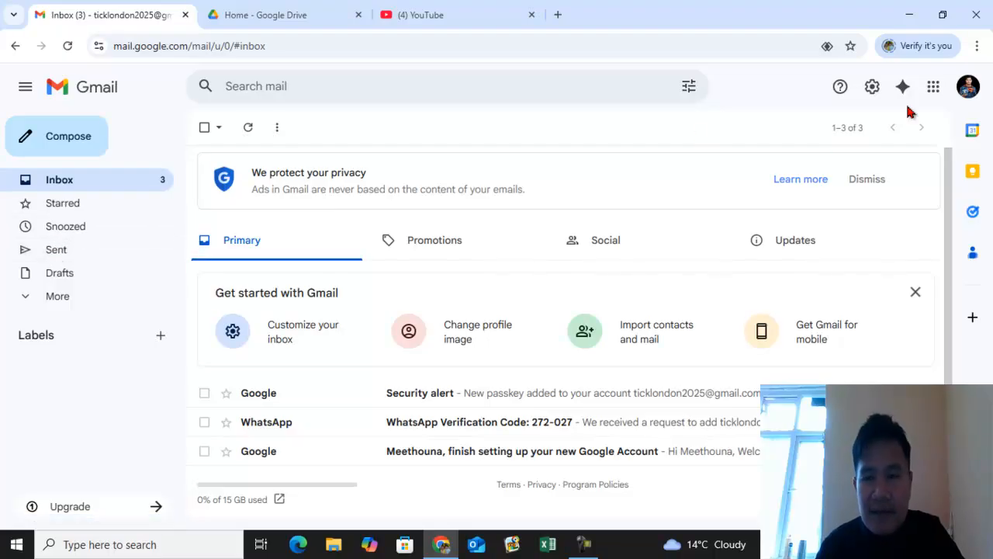
click(933, 90)
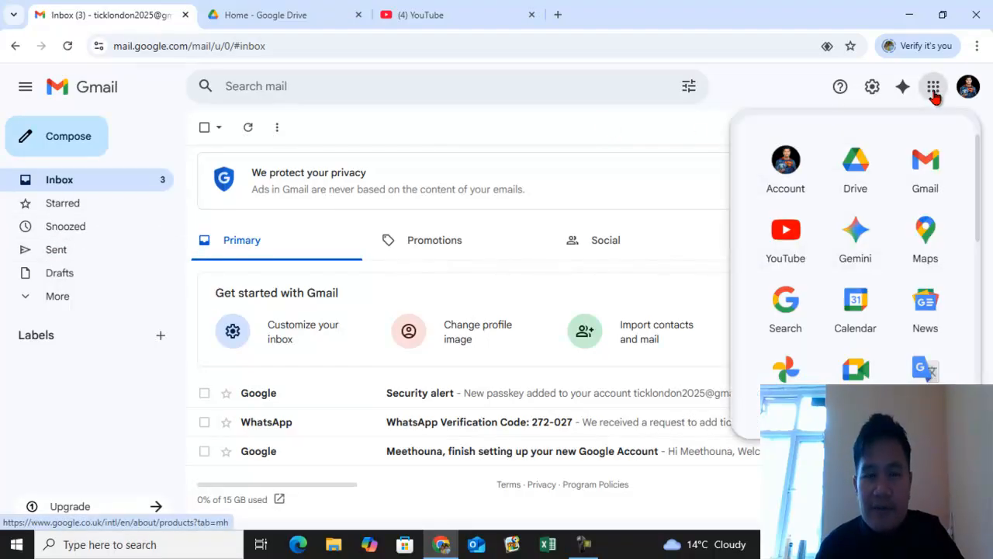
click(291, 17)
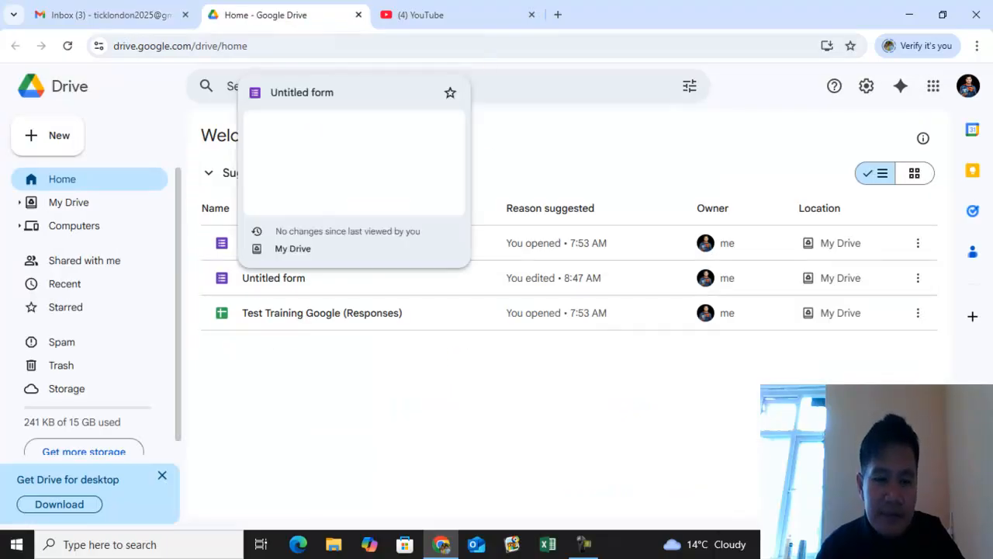
click(584, 544)
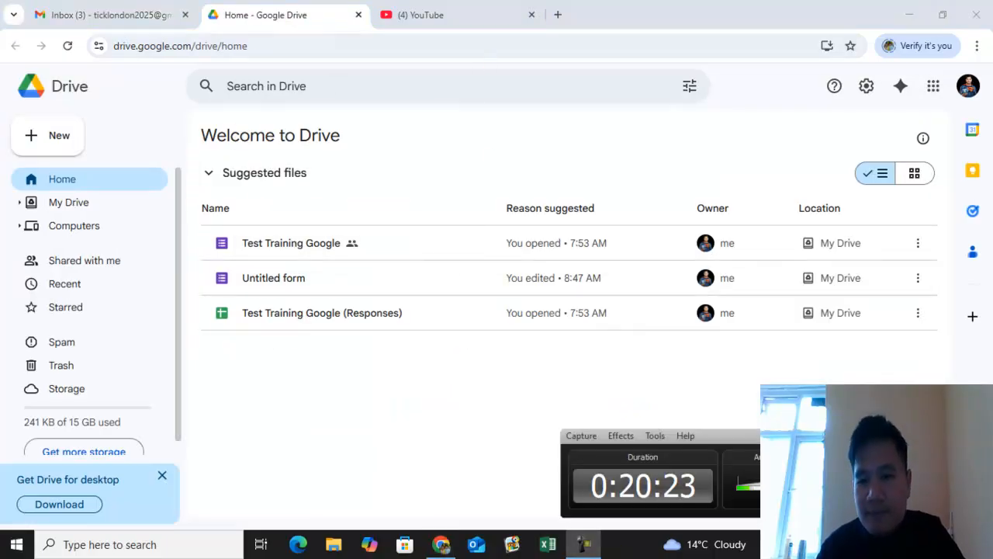
click(584, 544)
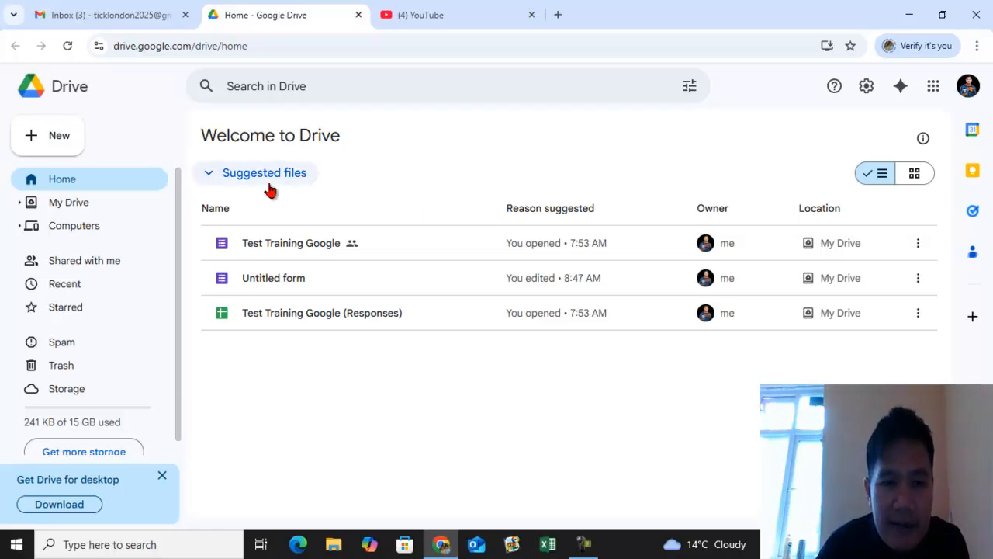
- Create a new Google Form from Drive
click(60, 144)
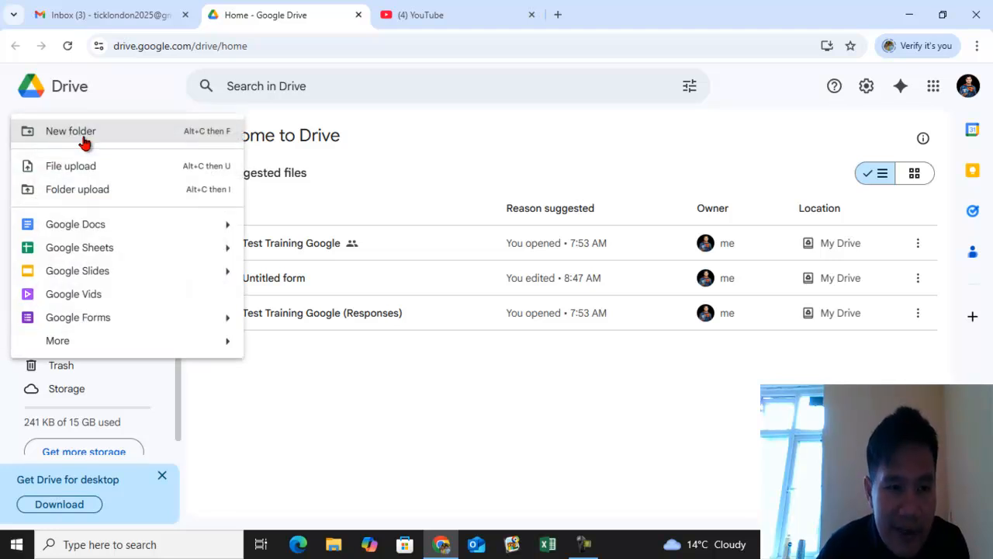
click(101, 326)
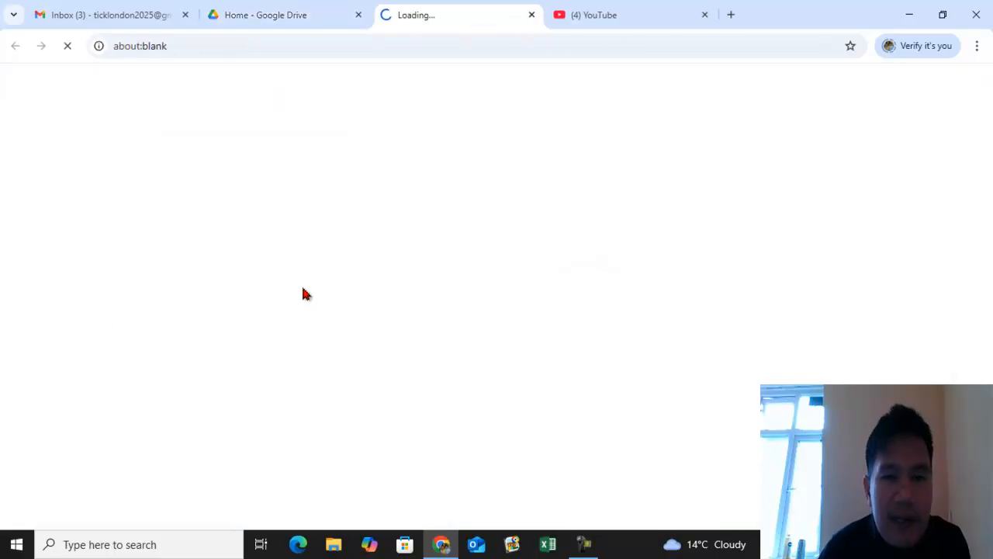
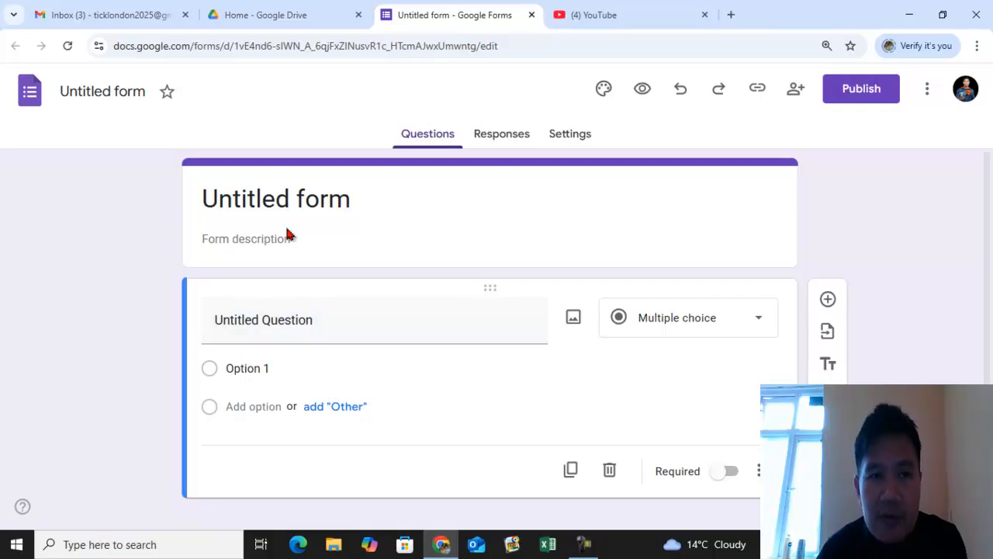
- Rename the new form's title to ເພີ່ມຂໍ້ມູນ
click(363, 206)
key(BackSpace)
key(BackSpace)
key(BackSpace)
key(BackSpace)
key(BackSpace)
key(BackSpace)
key(BackSpace)
key(BackSpace)
key(BackSpace)
key(BackSpace)
key(BackSpace)
key(BackSpace)
key(BackSpace)
key(ctrl+z)
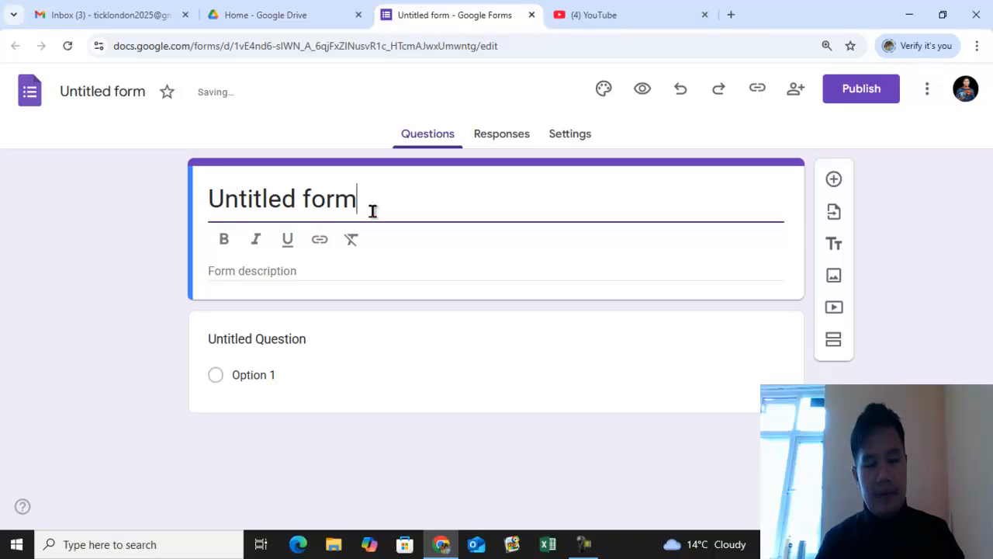
text(ເພີ່ມ)
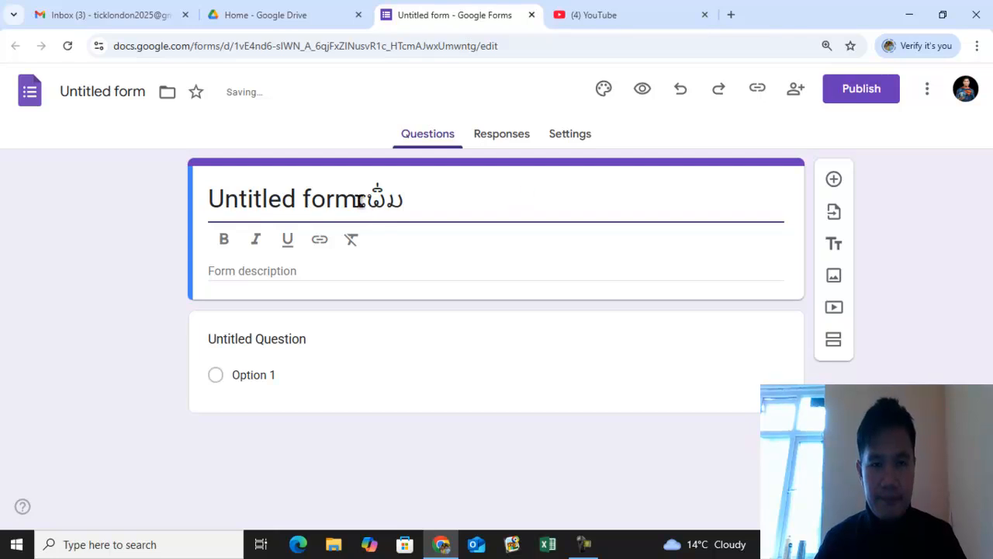
drag(357, 200, 209, 206)
key(BackSpace)
click(296, 202)
text(ຂໍ້ມູນ)
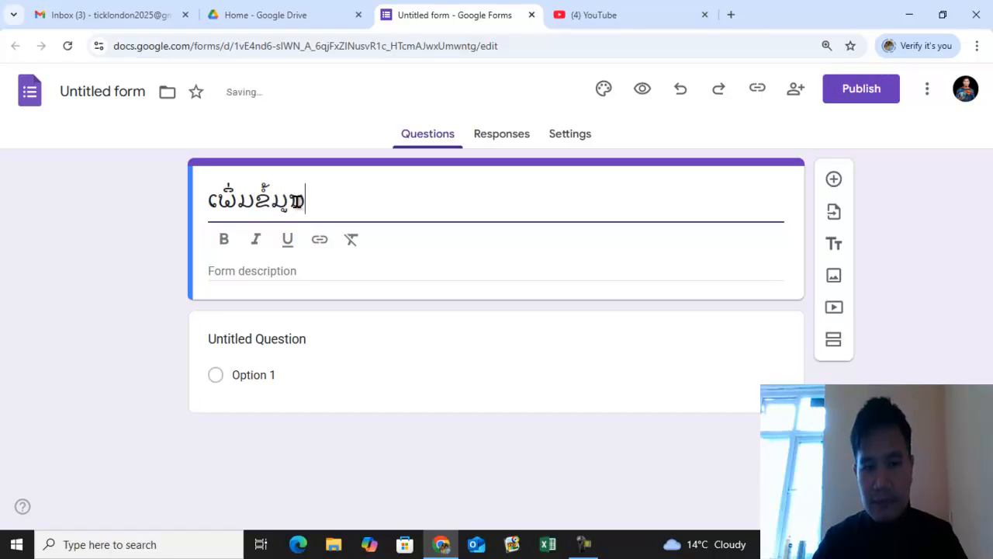
- Insert the first photo from the product-picture folder on drive E into the first question
click(362, 332)
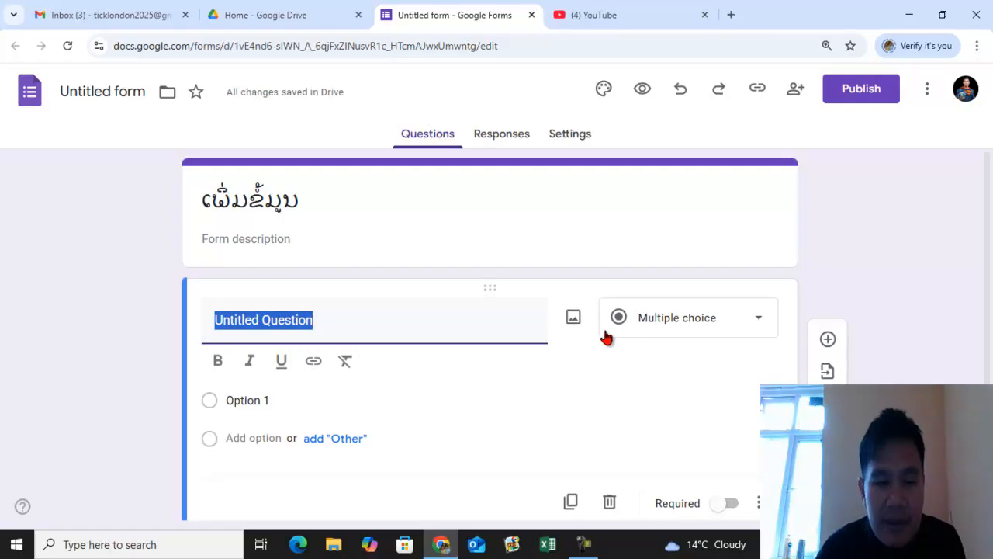
click(573, 320)
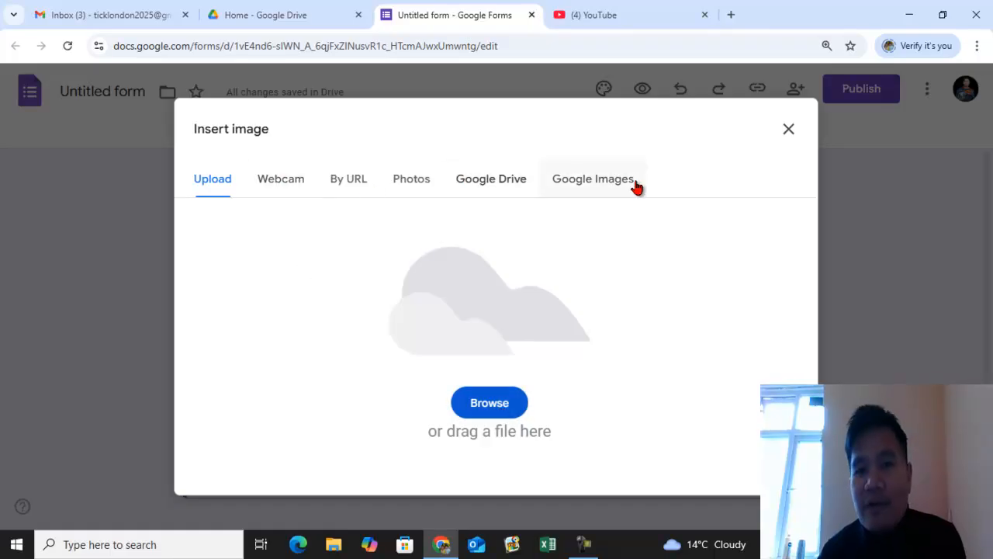
click(492, 404)
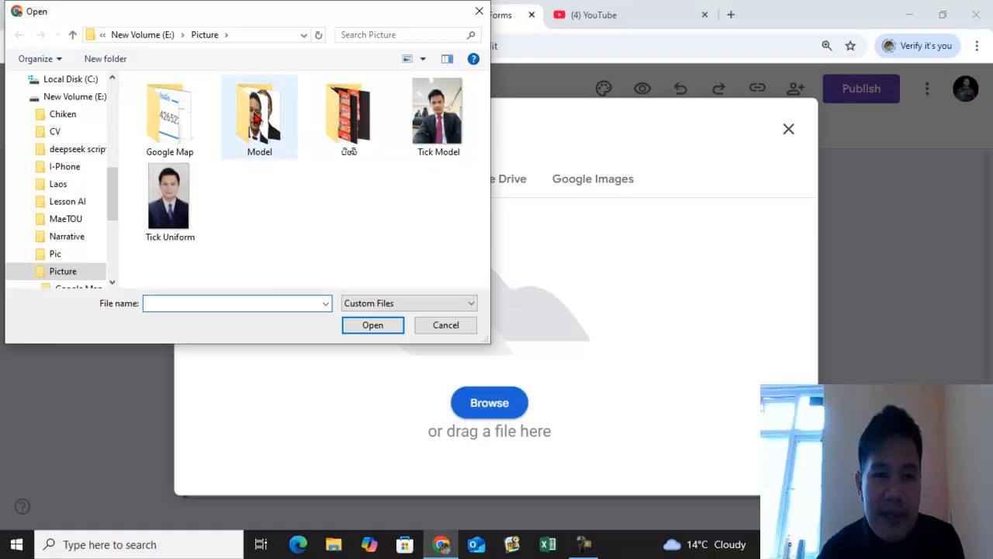
double_click(350, 120)
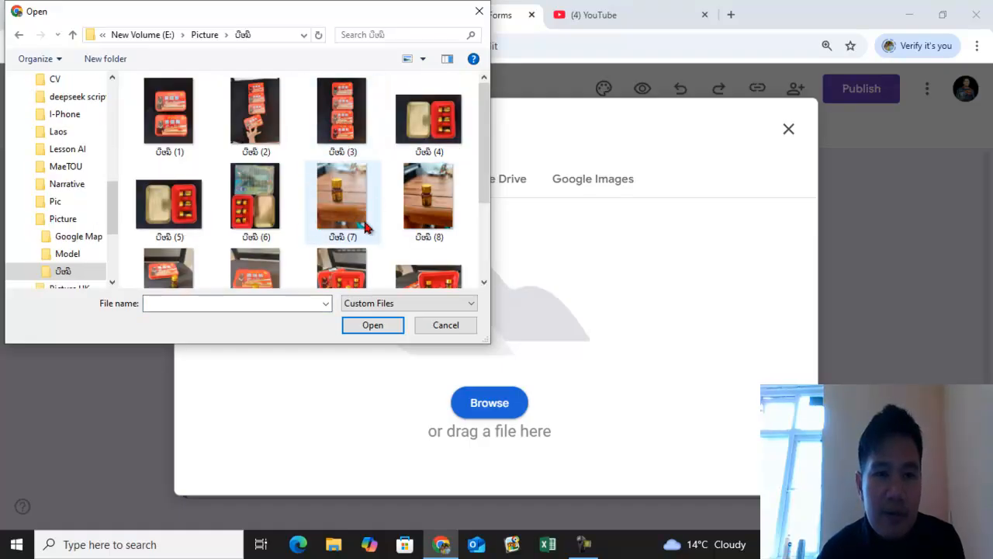
scroll(256, 190, down, 2)
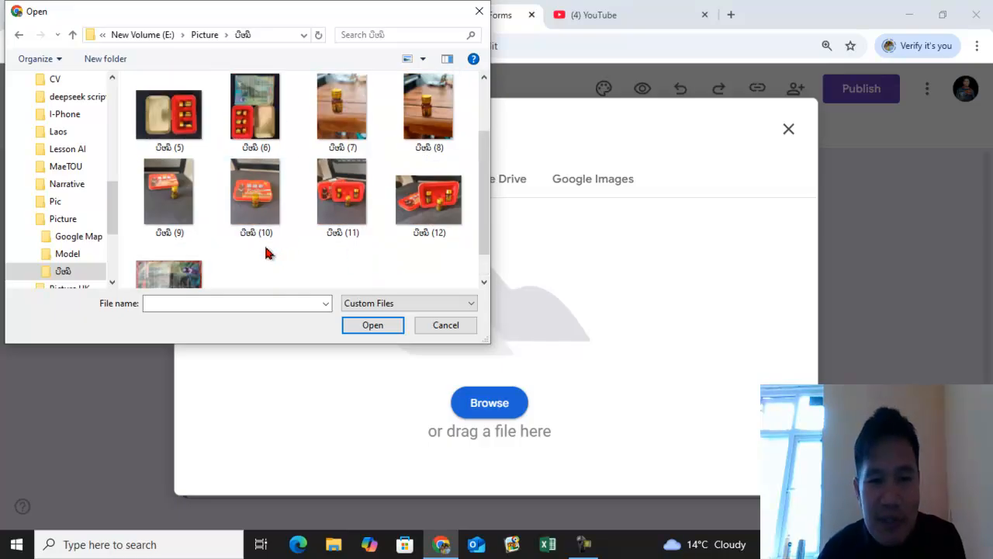
scroll(266, 251, up, 2)
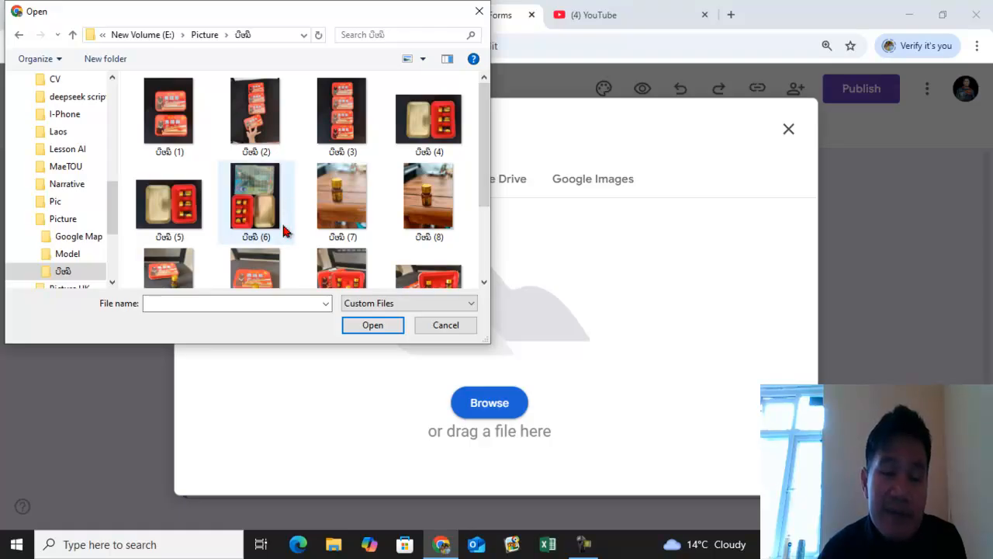
click(178, 127)
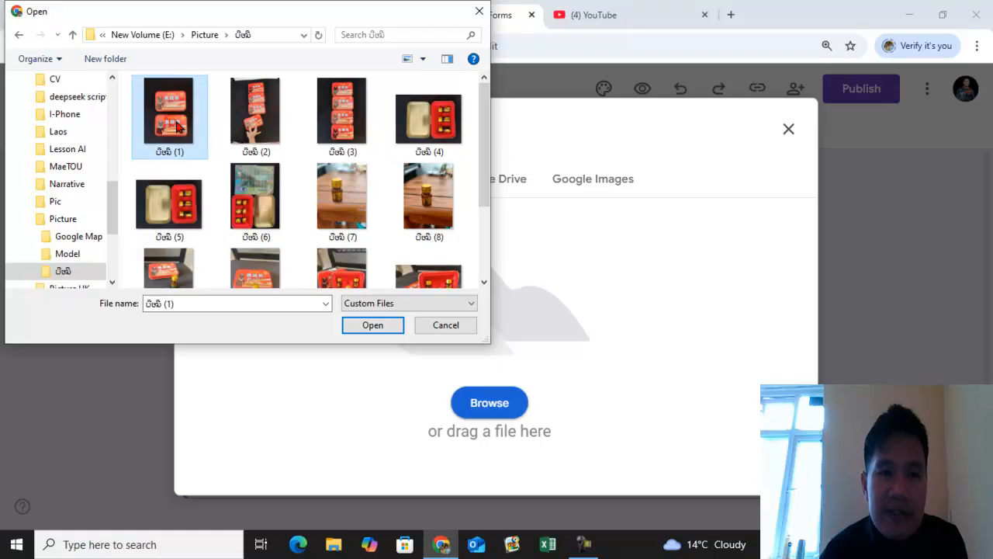
click(373, 324)
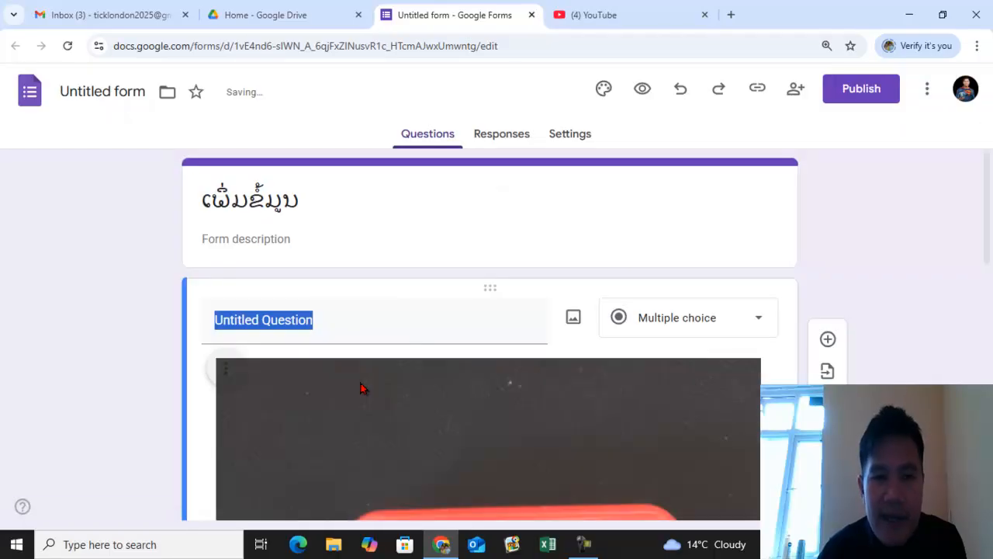
- Change the first question's type to Paragraph
scroll(449, 332, down, 5)
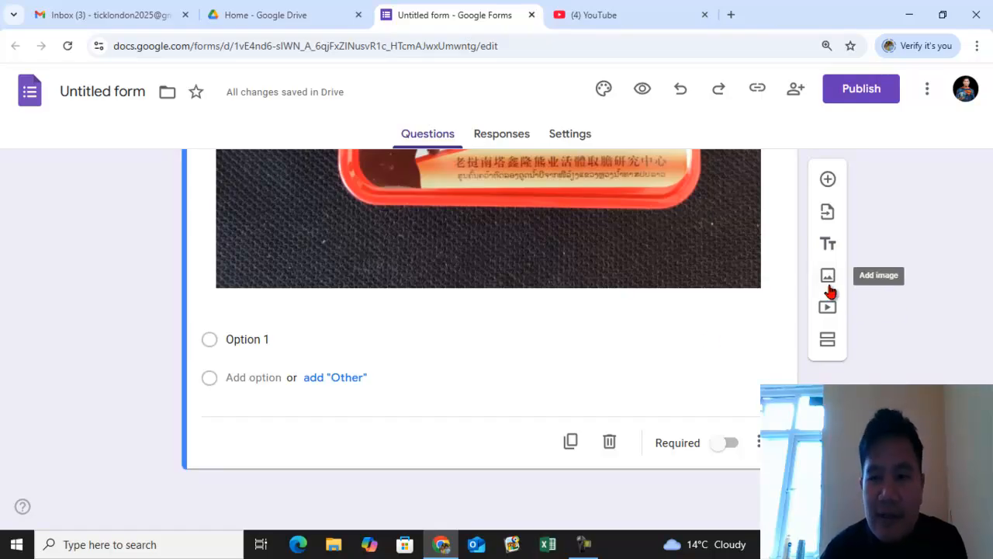
click(582, 340)
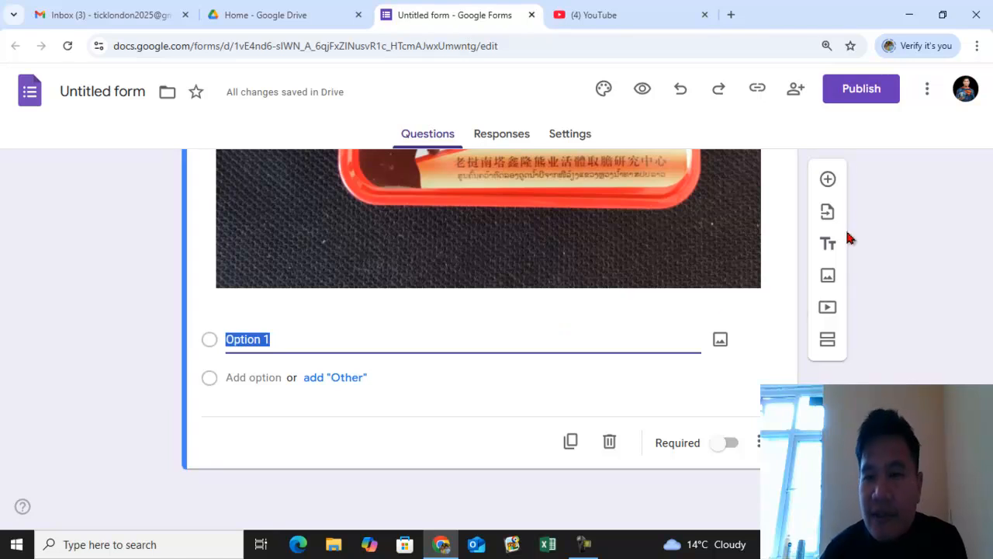
scroll(832, 217, up, 5)
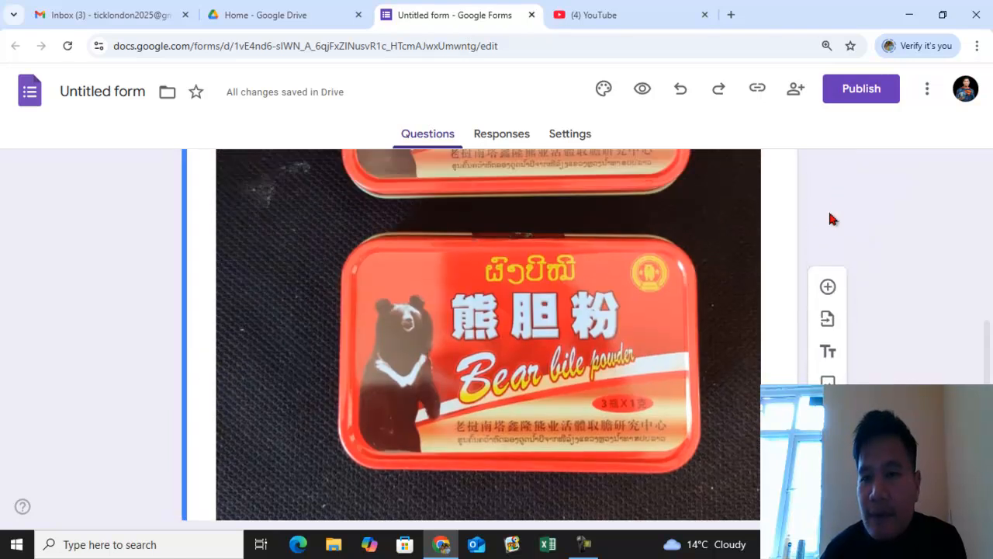
scroll(757, 256, up, 3)
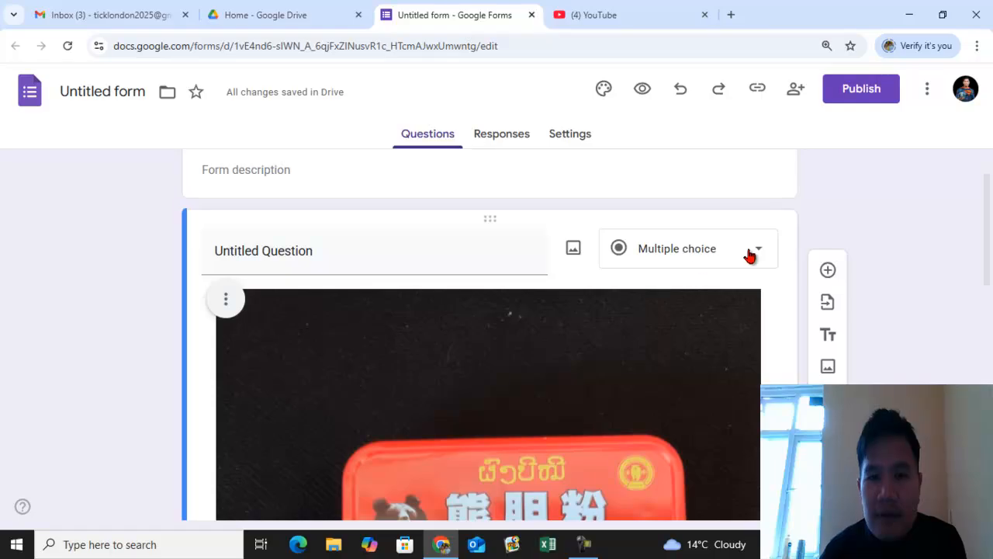
click(762, 251)
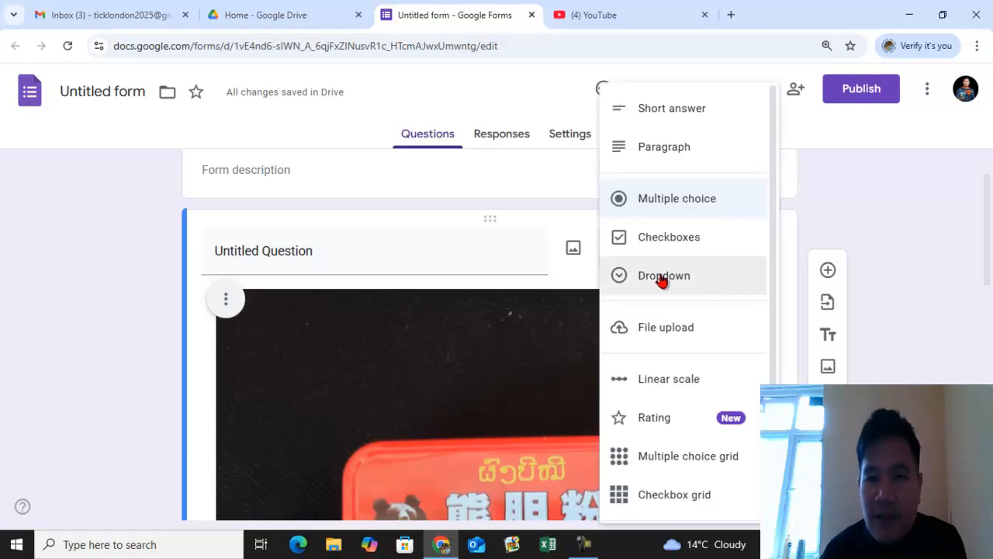
click(672, 158)
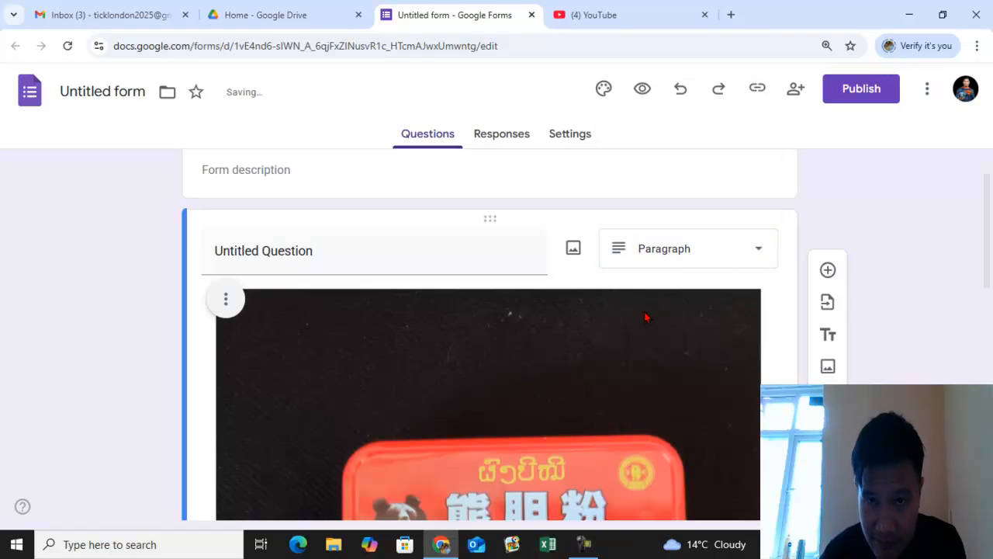
- Set the first question's title to ເພີ່ມຄຳຄິດຄຳເຫັນ
scroll(571, 333, down, 5)
scroll(564, 341, down, 5)
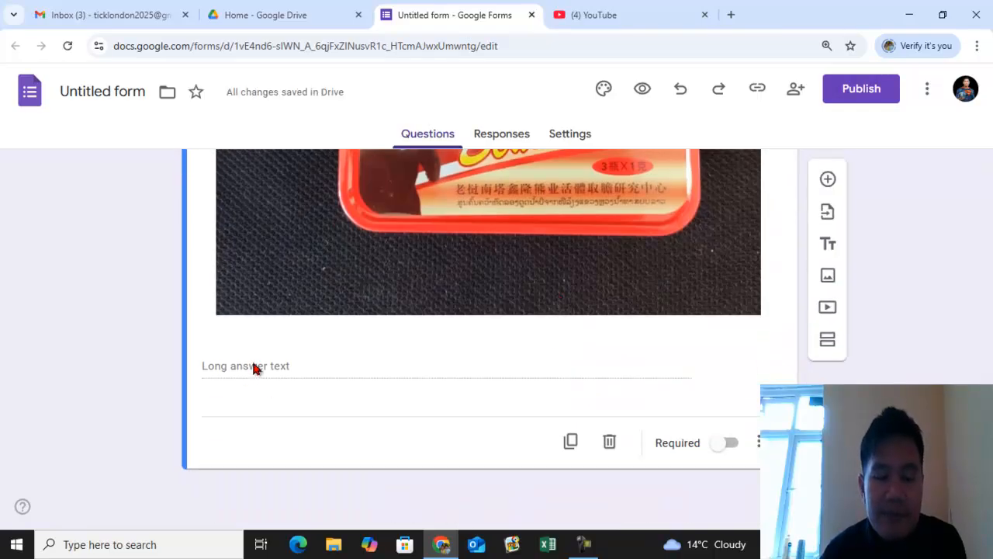
scroll(329, 359, up, 10)
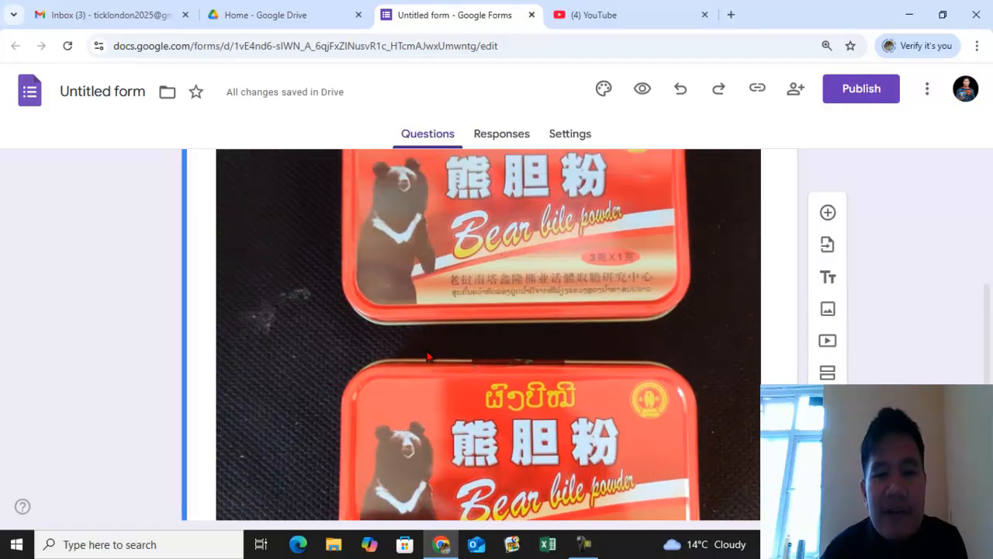
scroll(440, 357, up, 2)
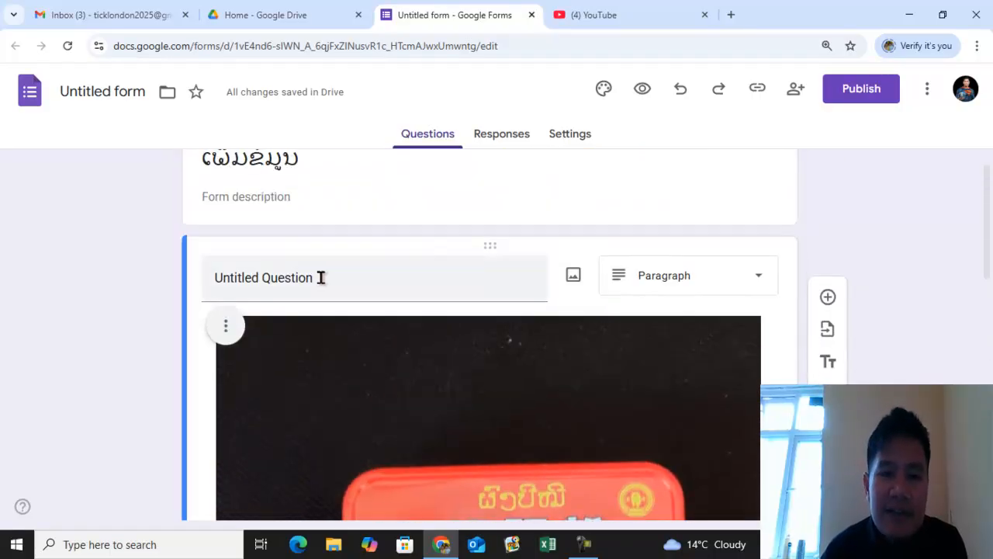
click(363, 280)
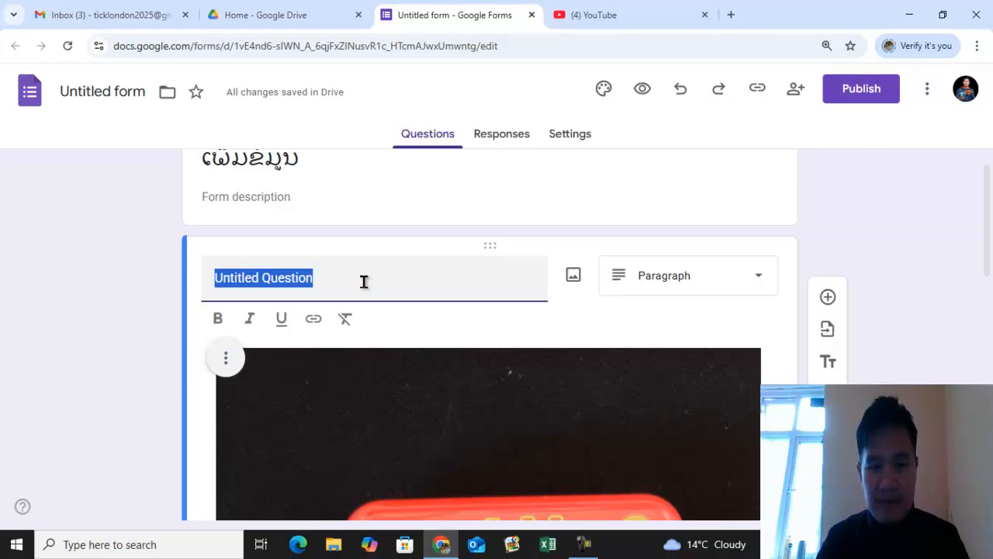
text(ເພີ່ມ)
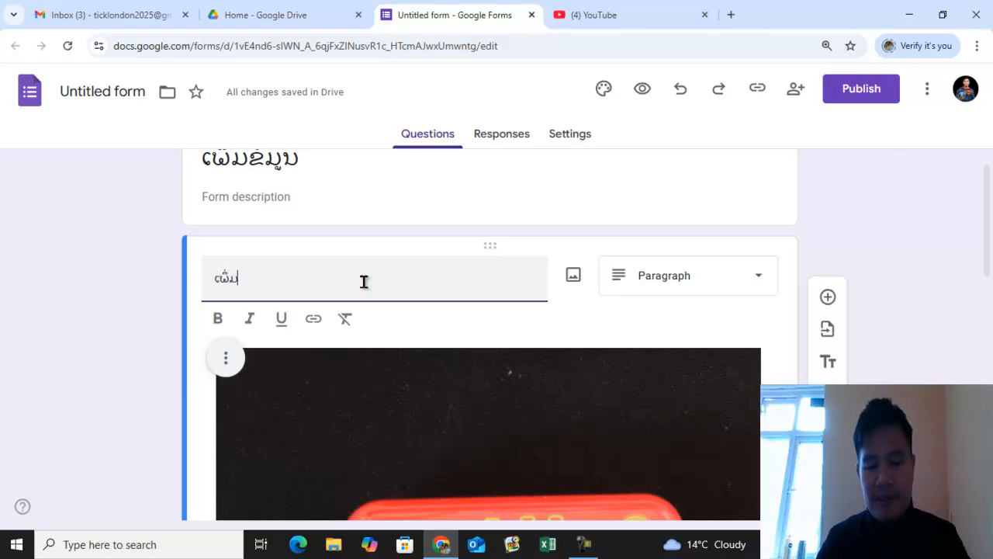
text(ຄຳຄິດ)
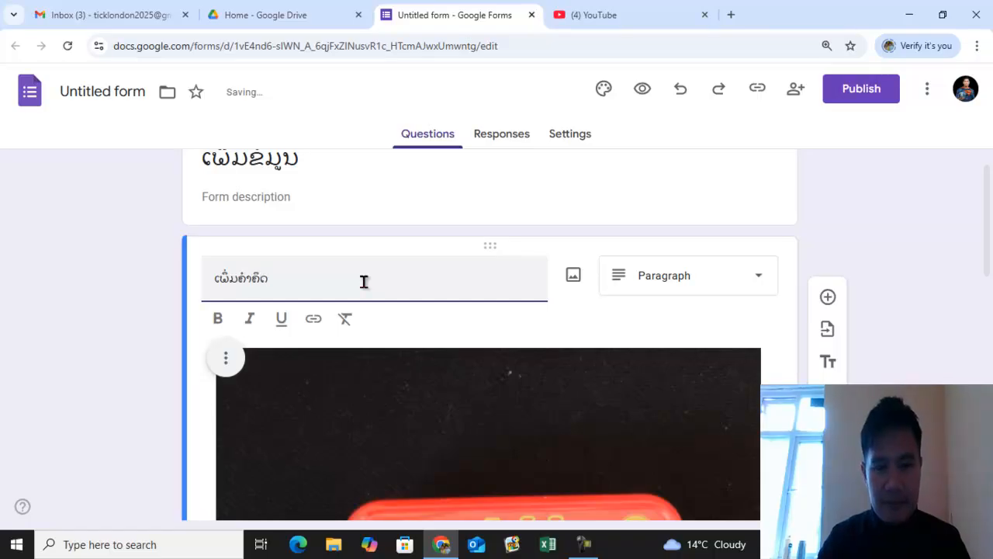
text(ຄຳເຫັນ)
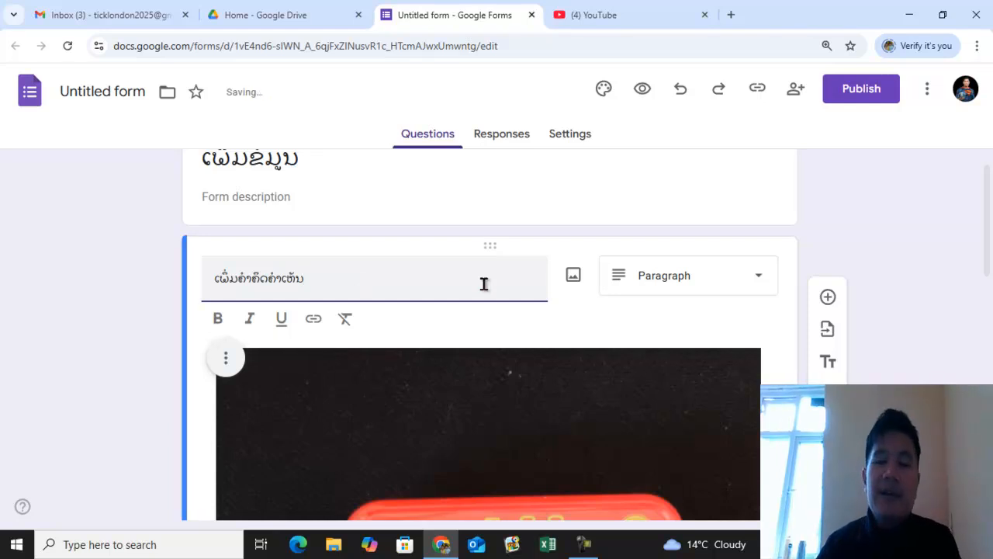
- Add a new multiple-choice question below and enter its Lao title
scroll(769, 220, down, 10)
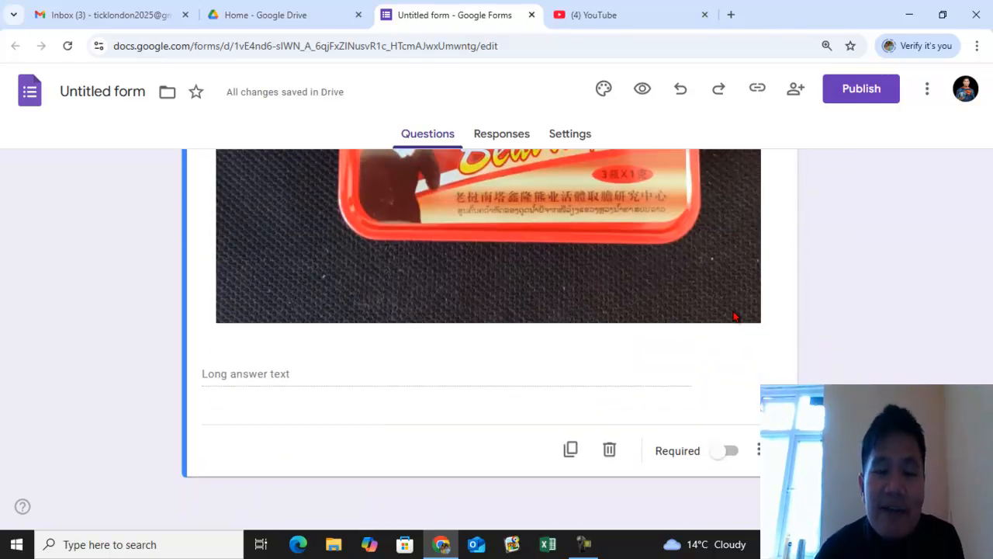
scroll(787, 372, up, 8)
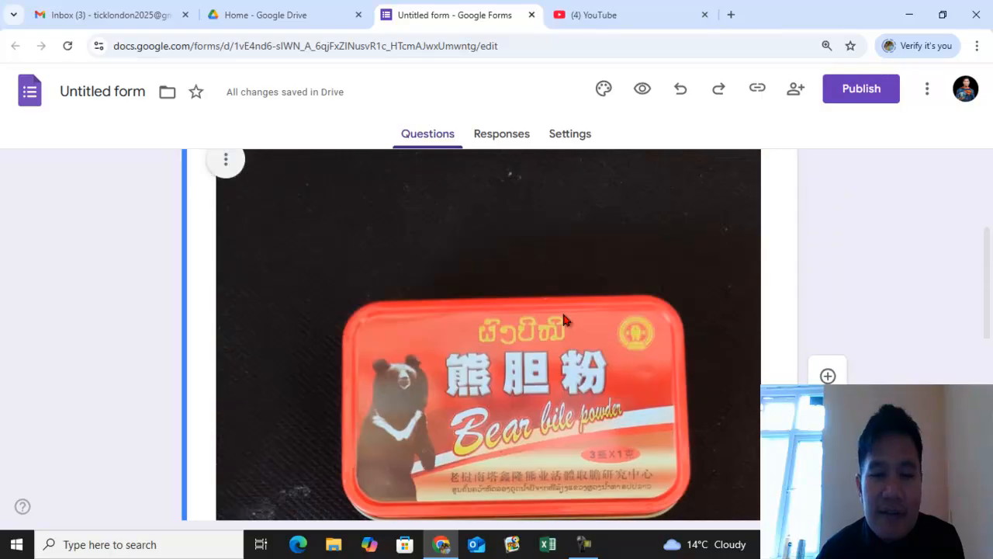
scroll(563, 319, up, 1)
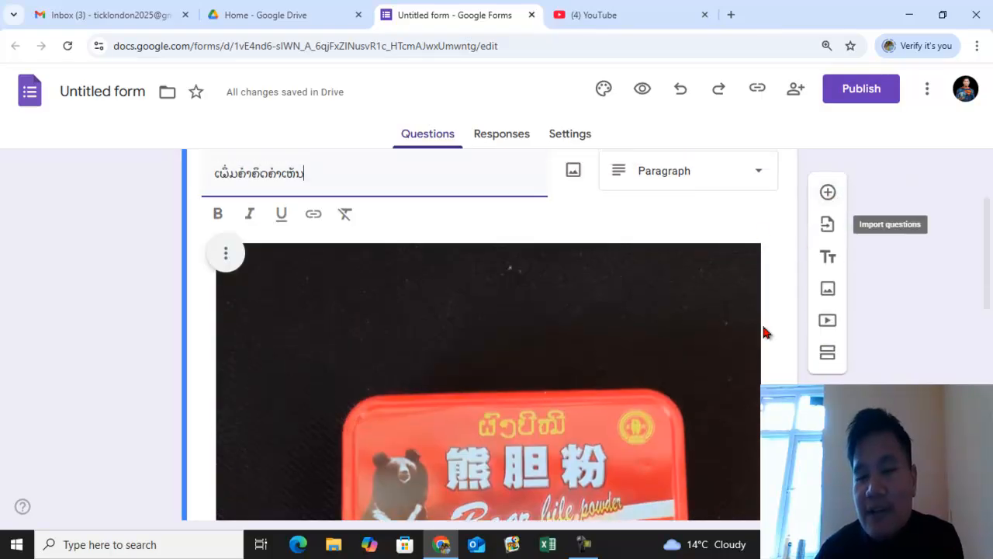
scroll(765, 333, down, 5)
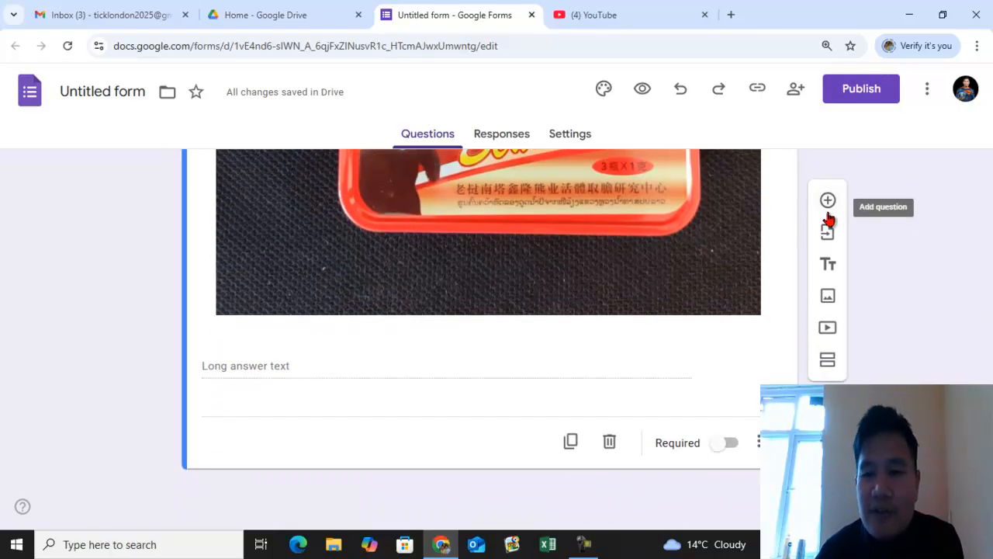
click(828, 184)
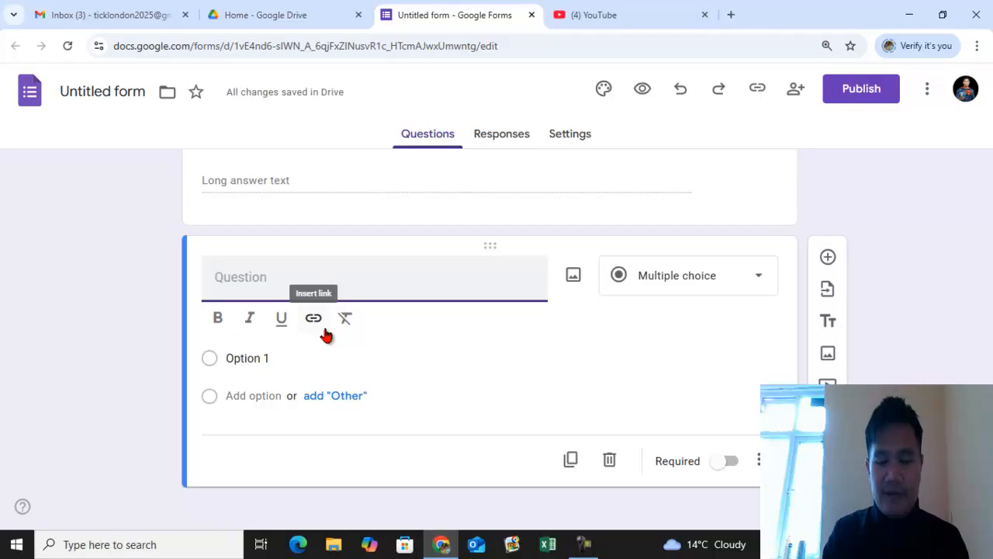
text(I)
text(พรแนะนำ)
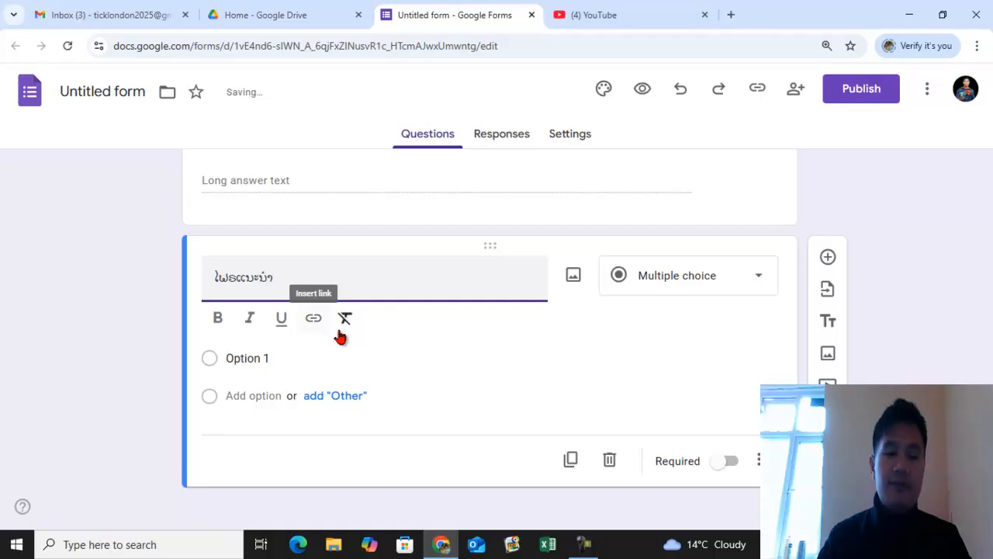
- Make the first paragraph question with the photo required
scroll(678, 367, up, 4)
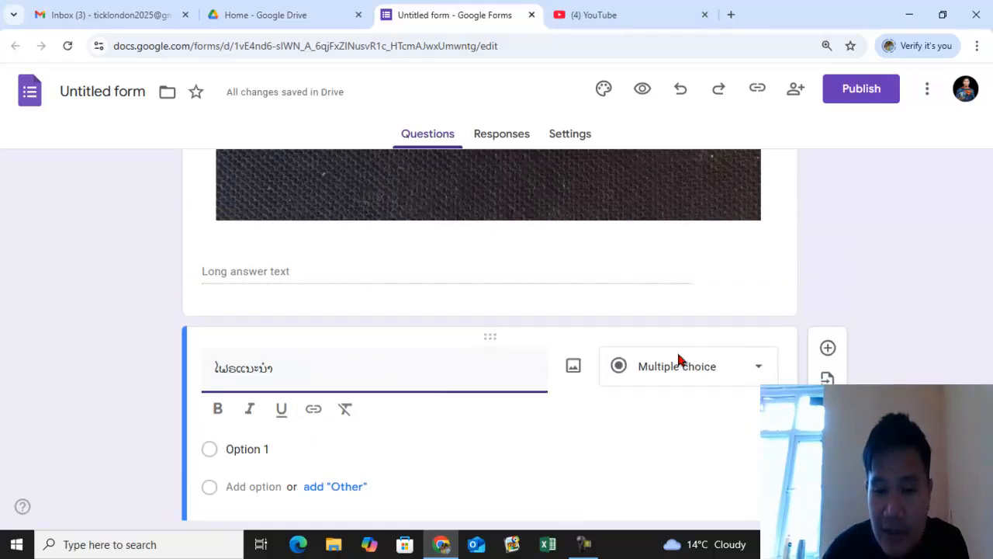
scroll(708, 353, up, 5)
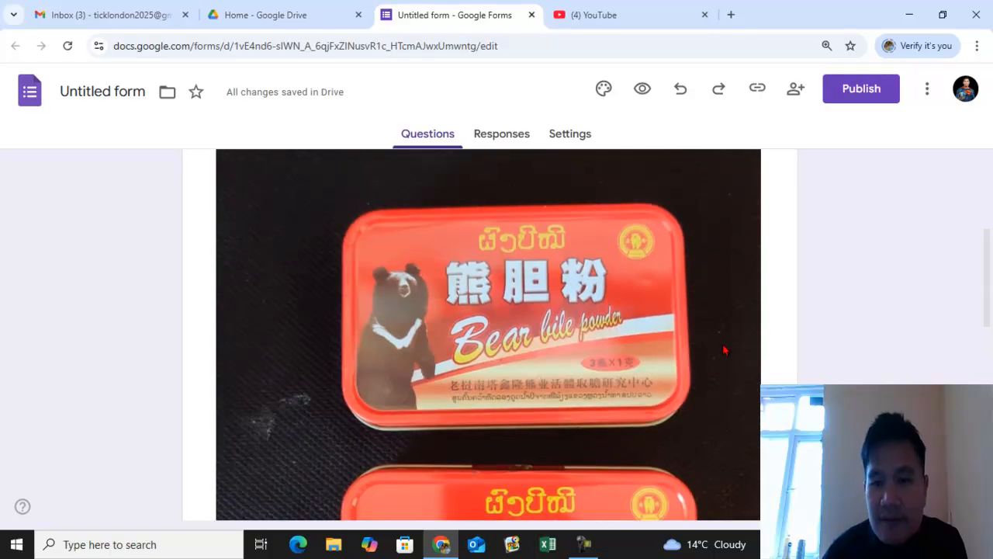
click(770, 259)
scroll(767, 381, down, 8)
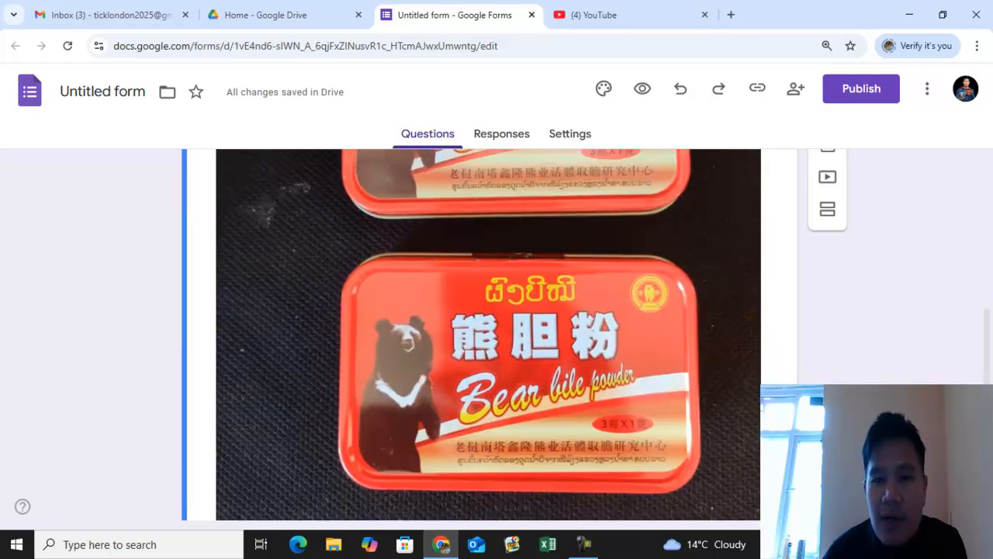
click(730, 388)
scroll(741, 335, up, 1)
scroll(563, 354, up, 6)
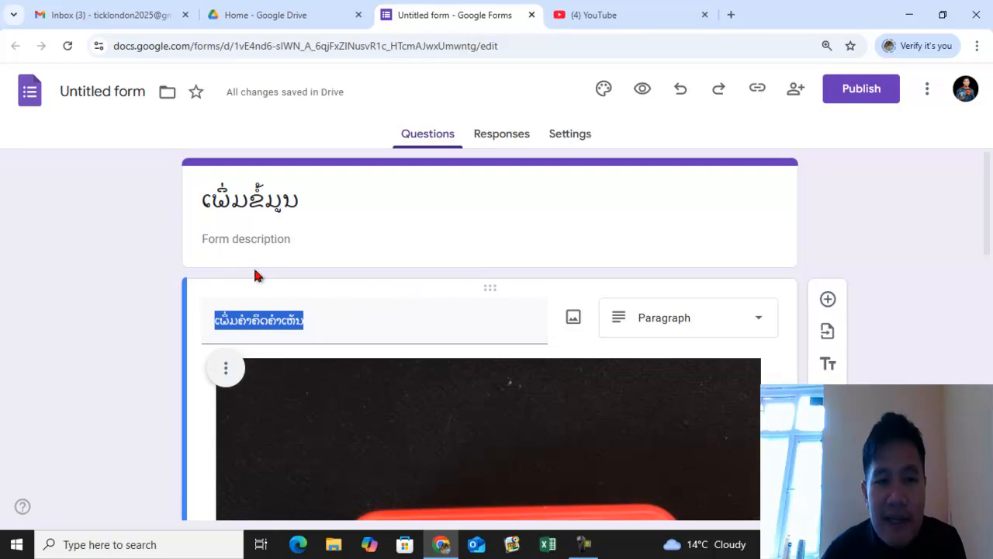
- Enter the form description ຂໍ້ມູນເພີ່ມຕື່ມສຳລັບຄຳຄິດຄຳເຫັນເພື່ອປັບປຸງໃນຕໍ່ໜ້າ
click(264, 238)
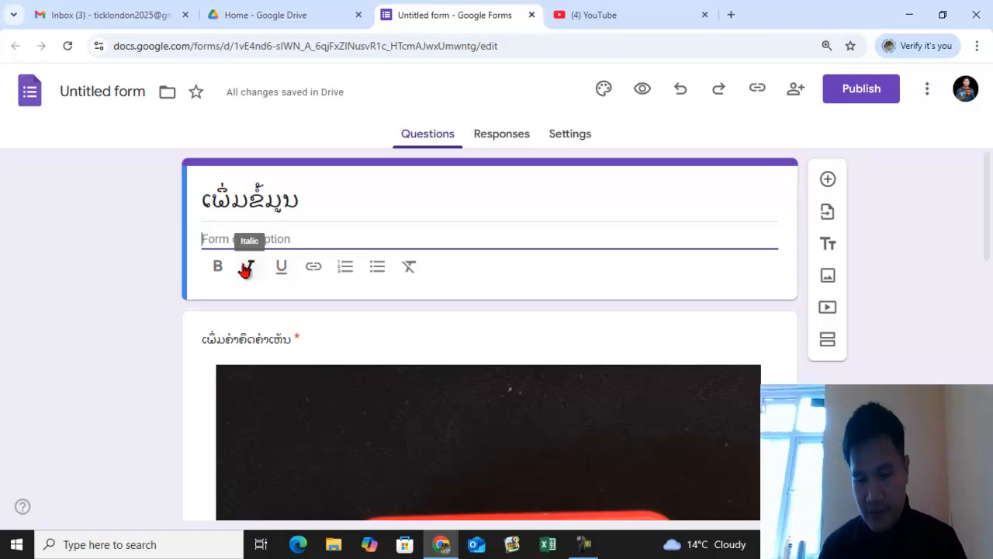
text(ເໍ້ມູນເ)
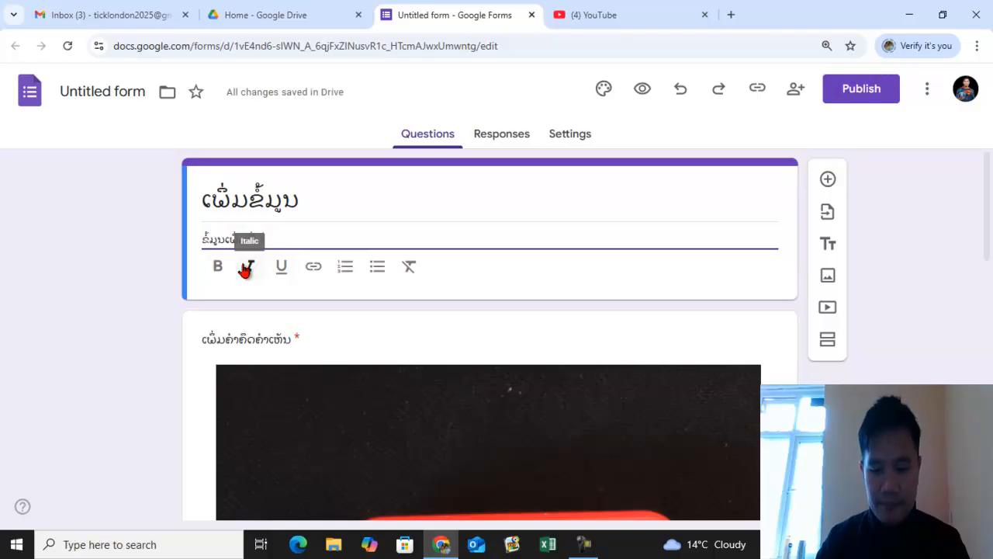
text(ຍ)
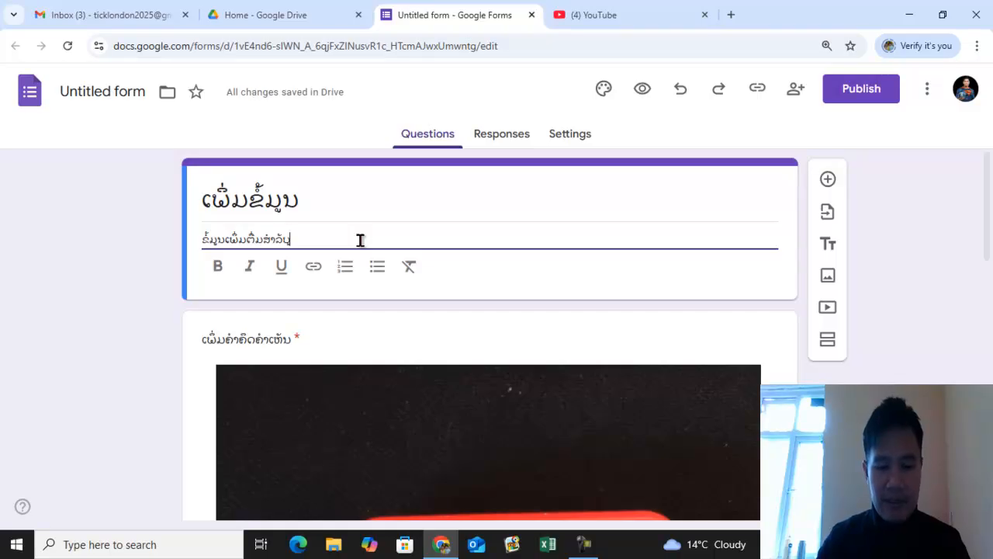
key(BackSpace)
text(ຕ)
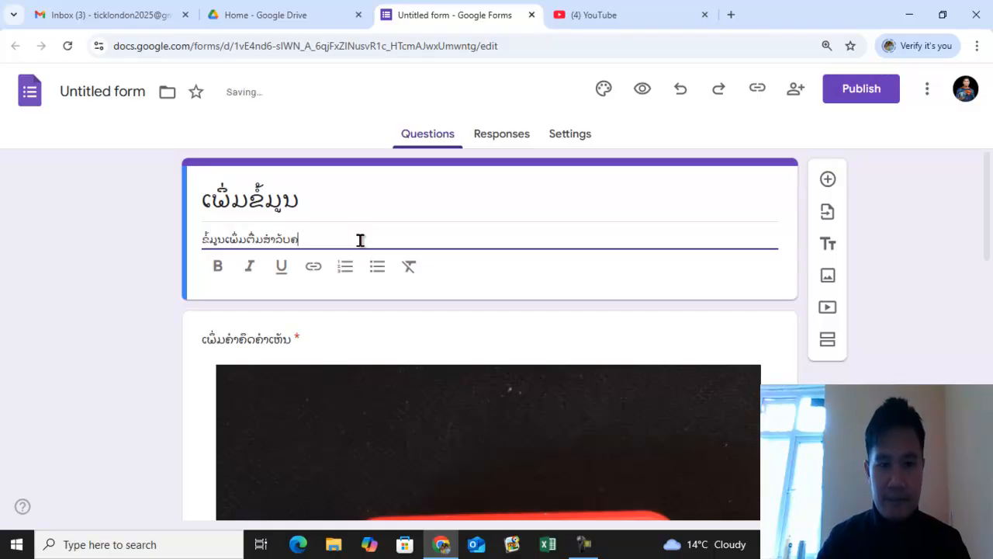
text(່າຕິດຕ່າເຫັນ)
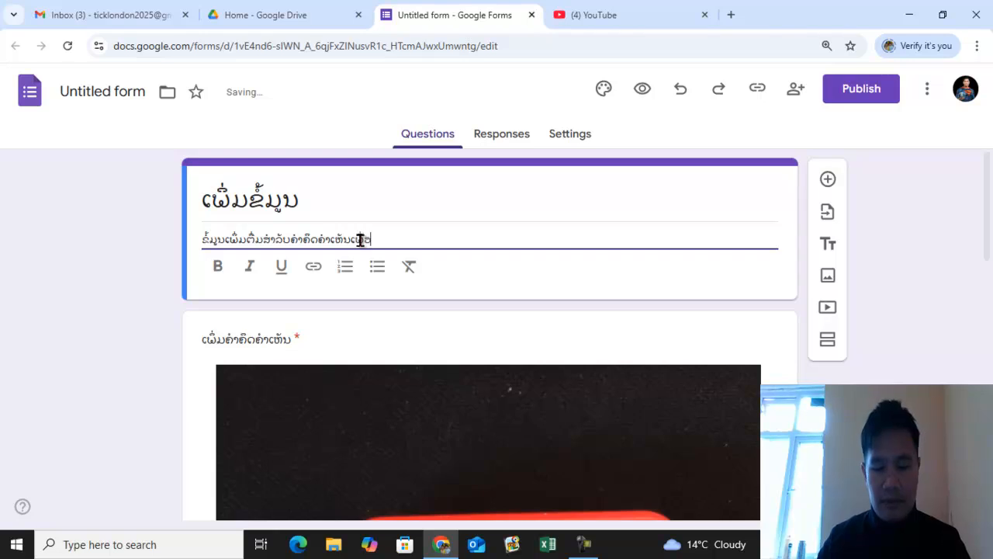
text(ັບປຸງໃນຕ)
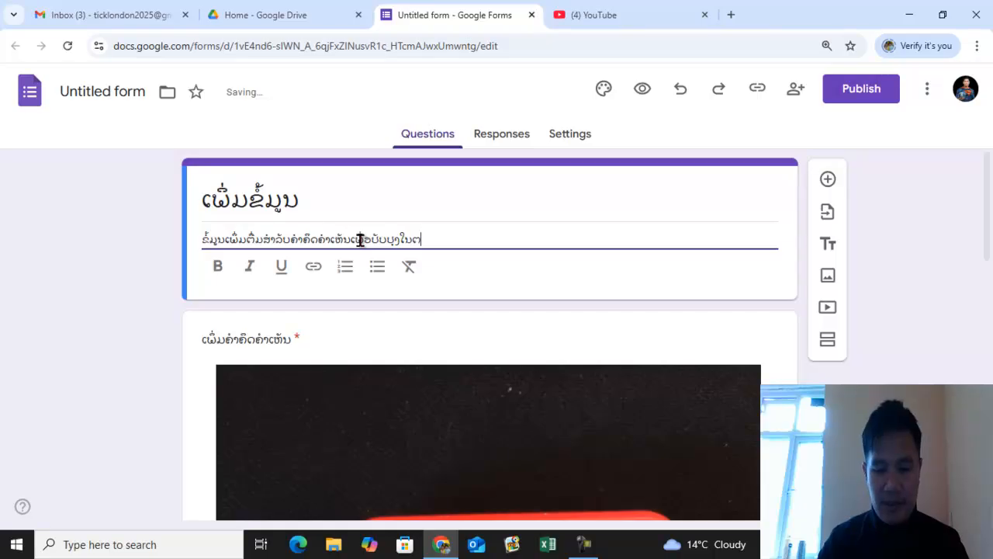
text(້າ)
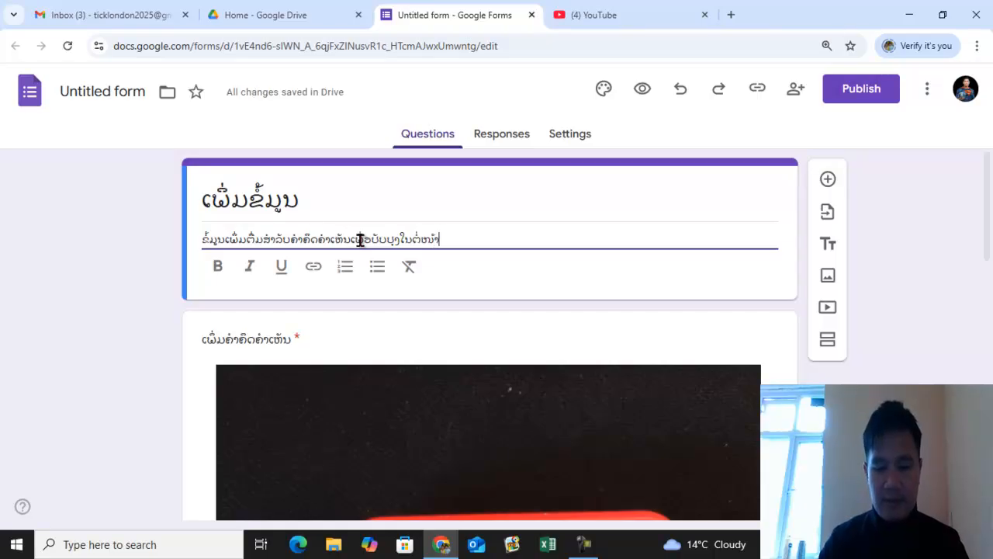
- Make the second question, the multiple-choice one below the photo question, required
scroll(592, 230, down, 5)
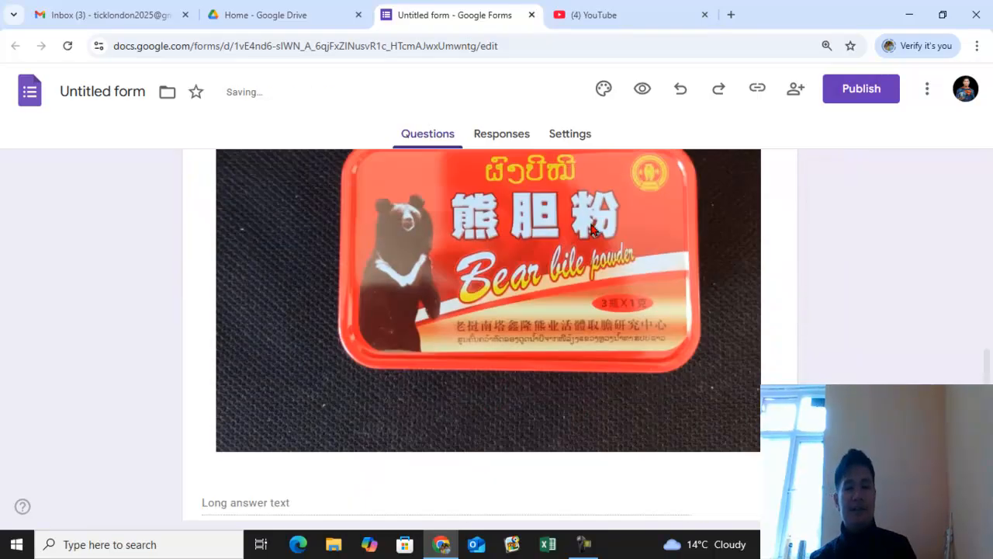
scroll(592, 229, down, 3)
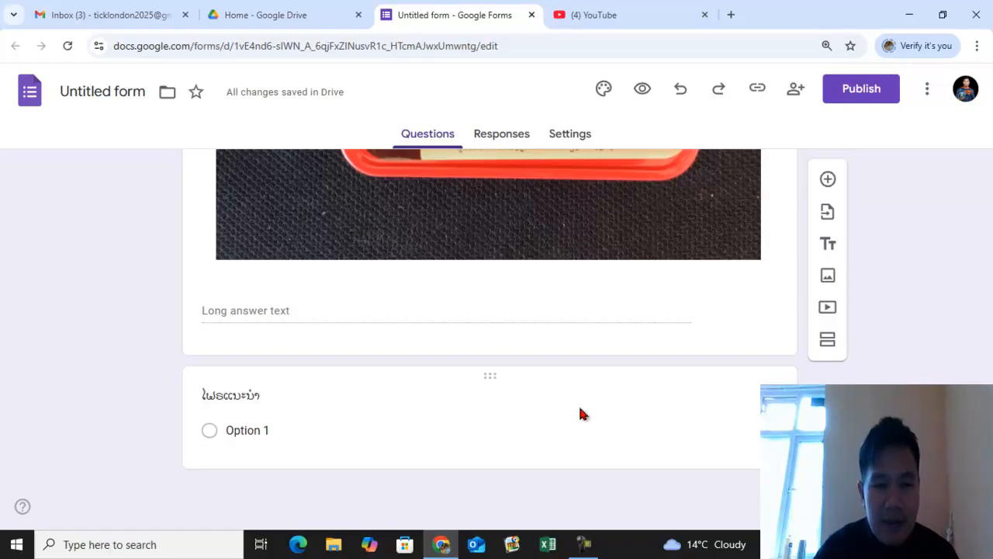
click(583, 414)
scroll(627, 303, up, 4)
scroll(627, 304, down, 5)
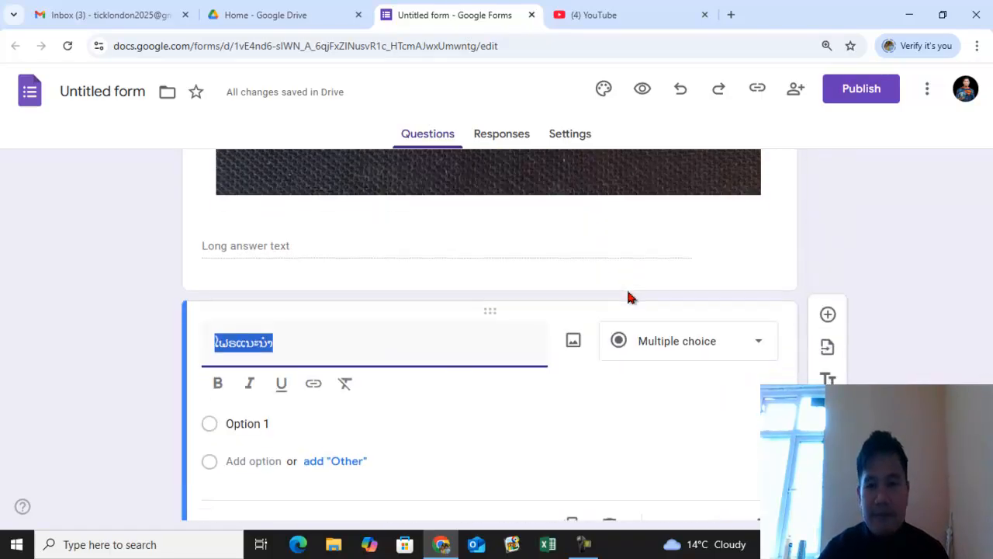
scroll(629, 297, down, 2)
click(722, 443)
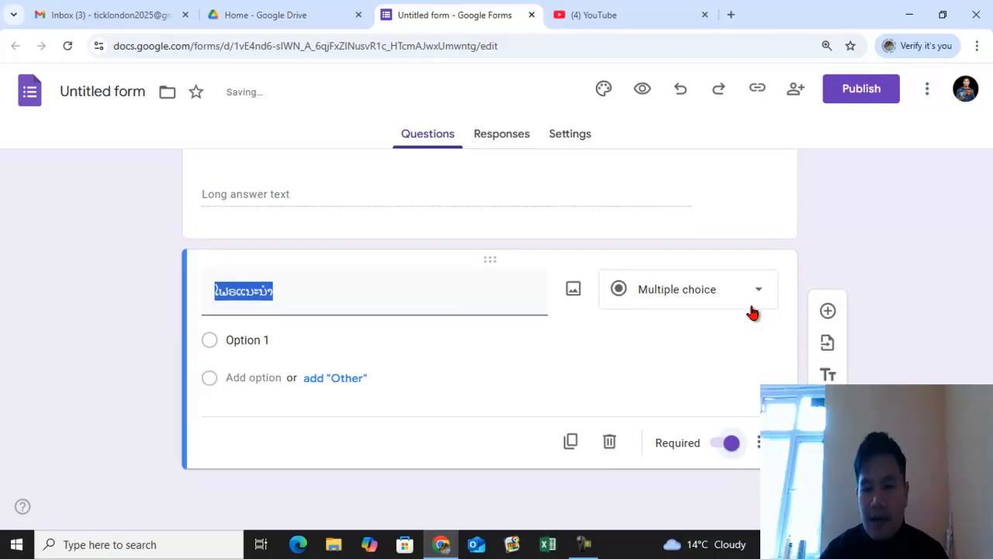
- Change the second question's type to File upload and accept letting respondents upload files to Drive
click(759, 294)
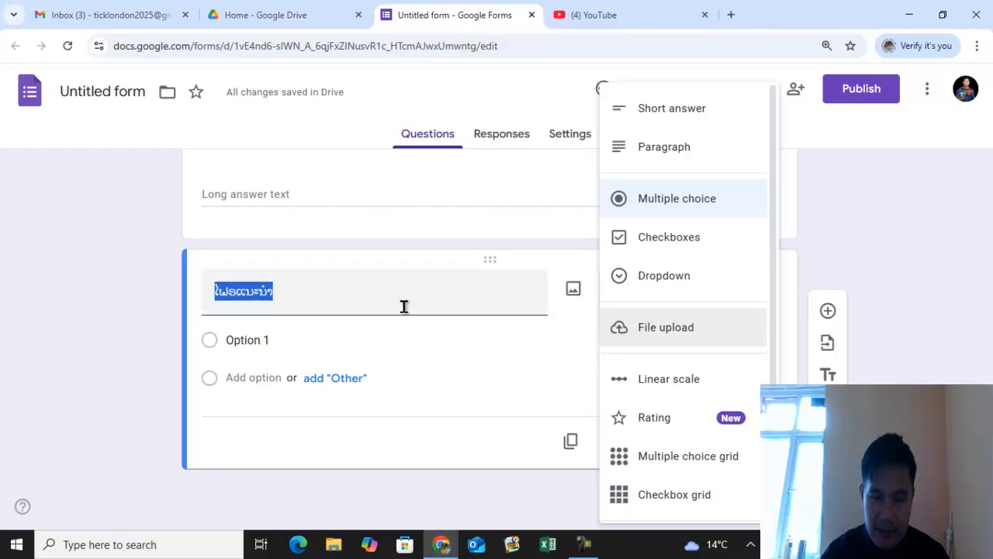
click(521, 339)
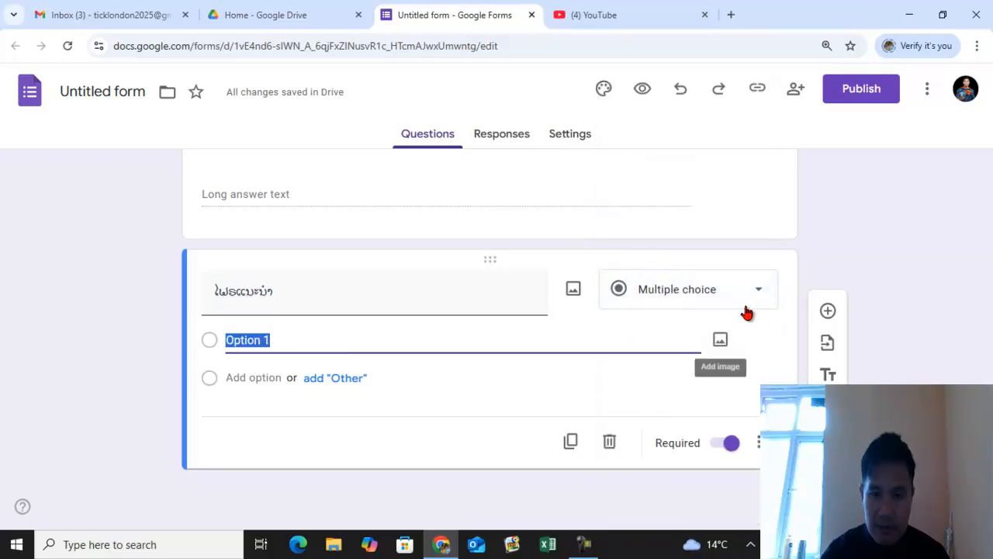
click(769, 299)
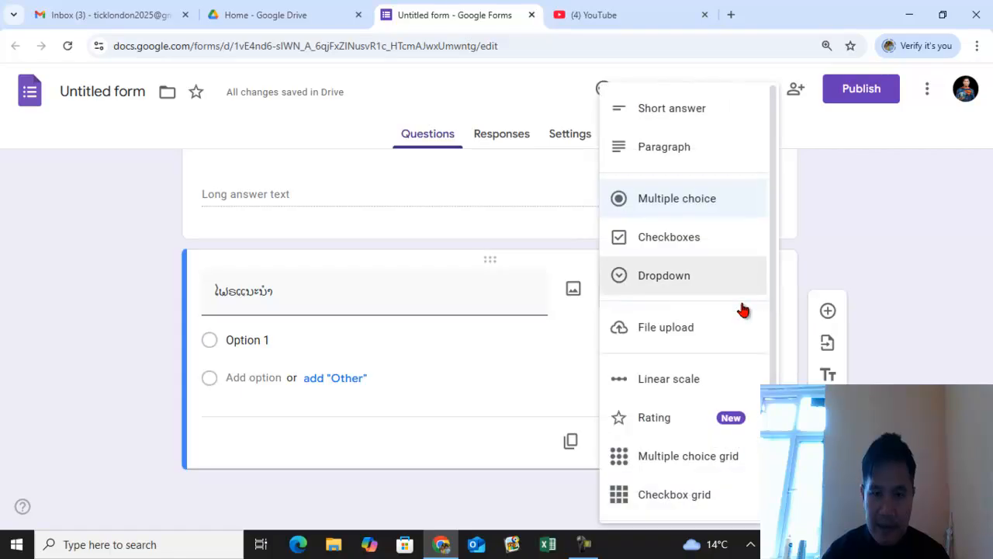
click(696, 335)
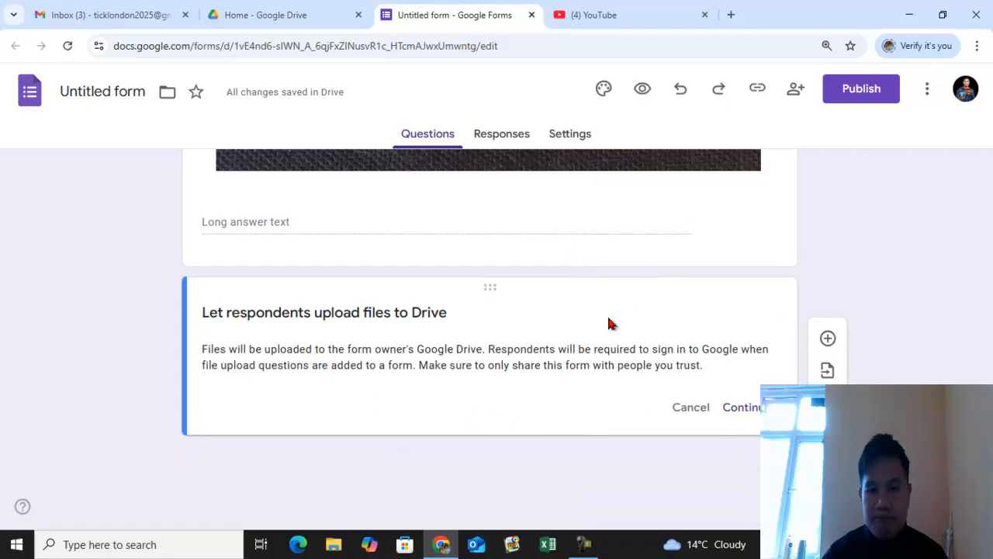
scroll(610, 324, up, 2)
scroll(610, 313, down, 1)
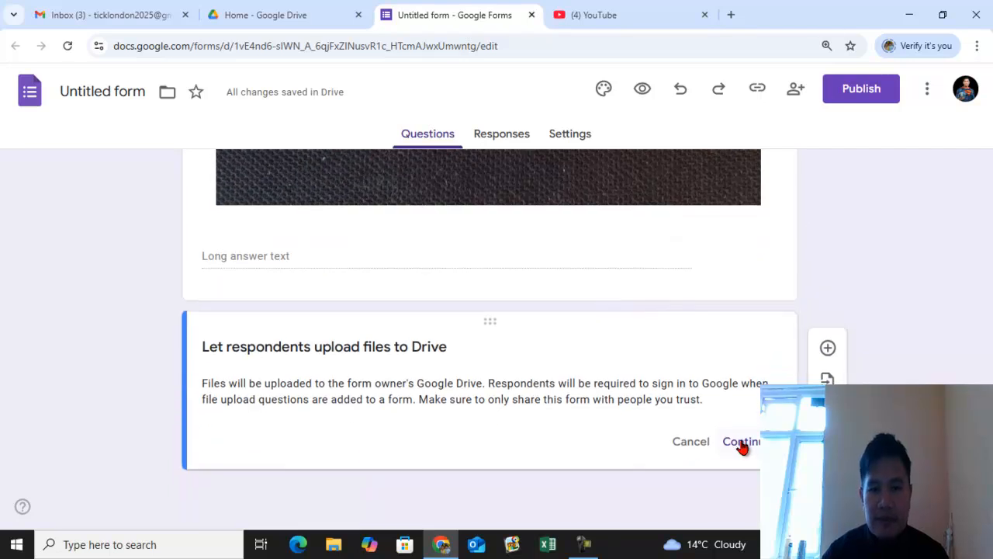
click(741, 442)
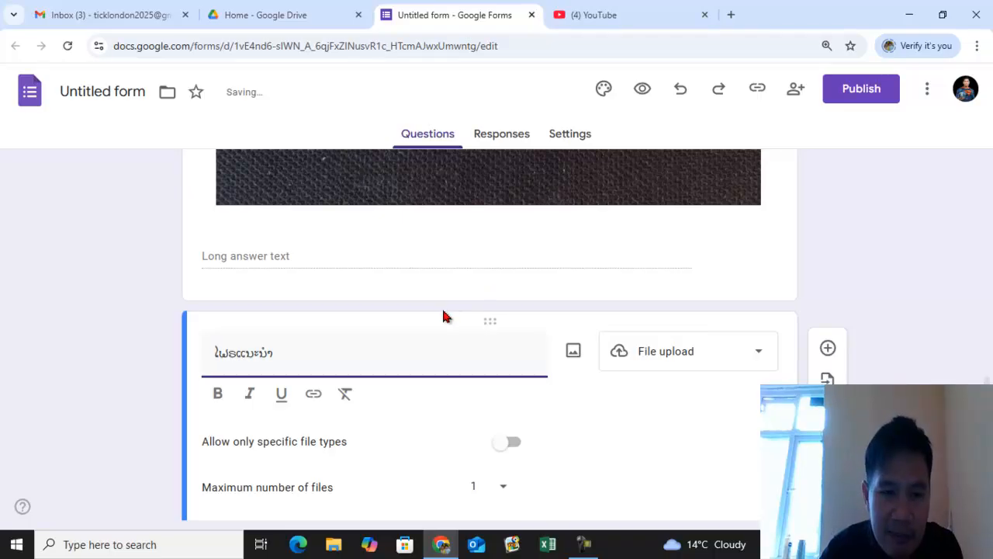
- Allow only specific file types for the upload question: Document, PDF, Image and Presentation
scroll(443, 317, down, 2)
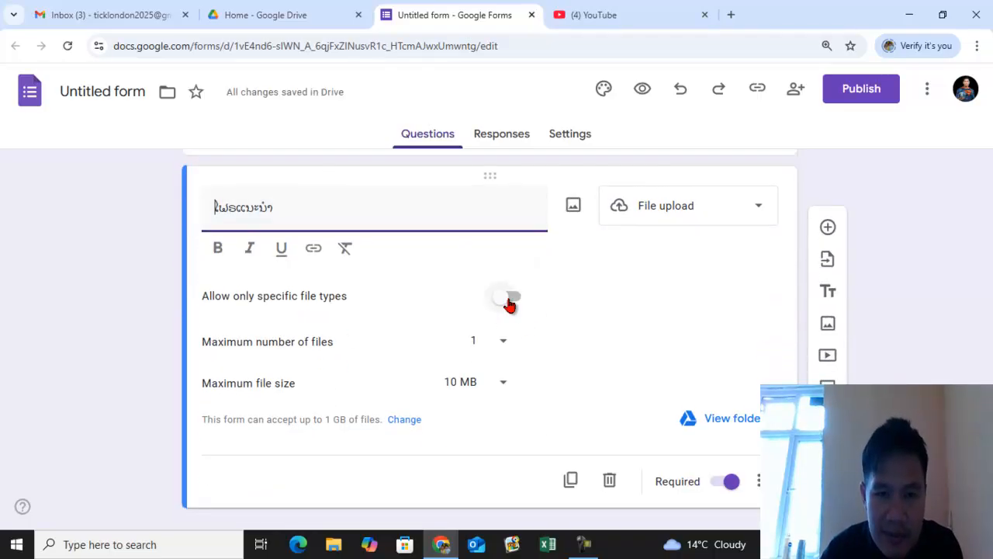
click(508, 302)
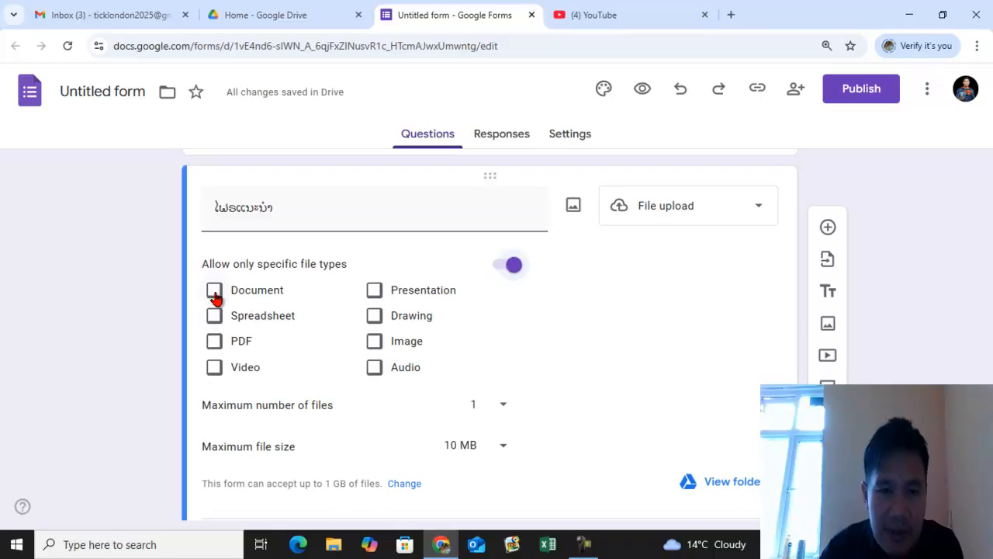
click(214, 294)
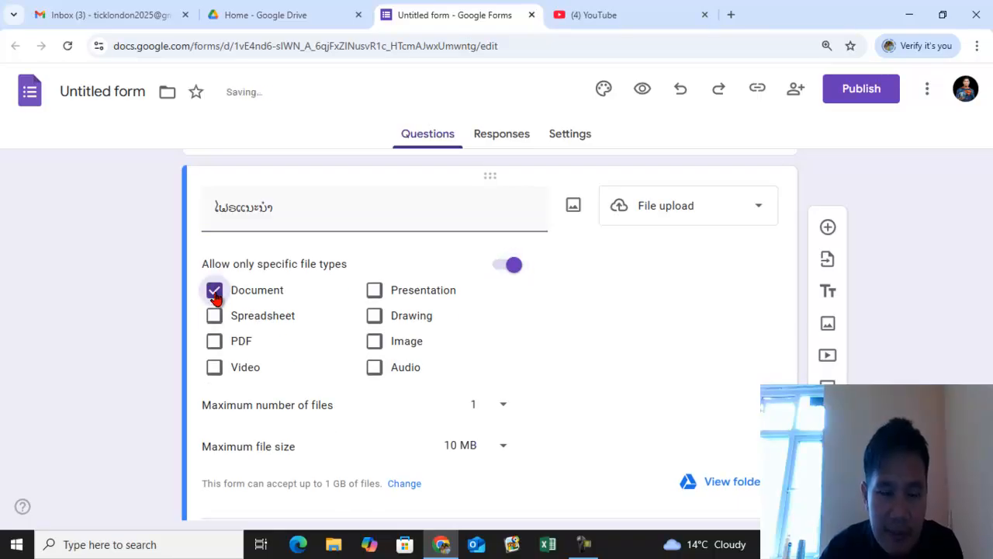
click(215, 345)
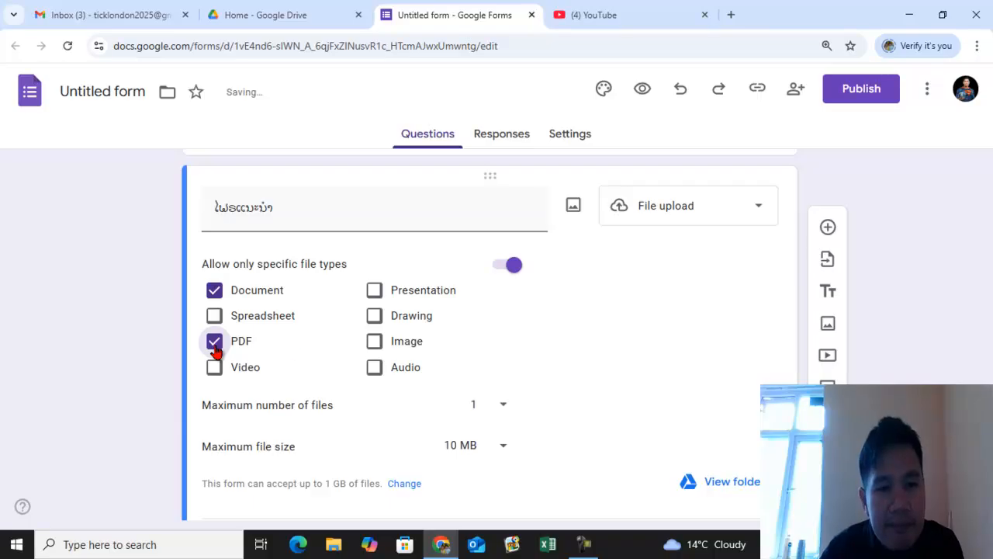
click(378, 348)
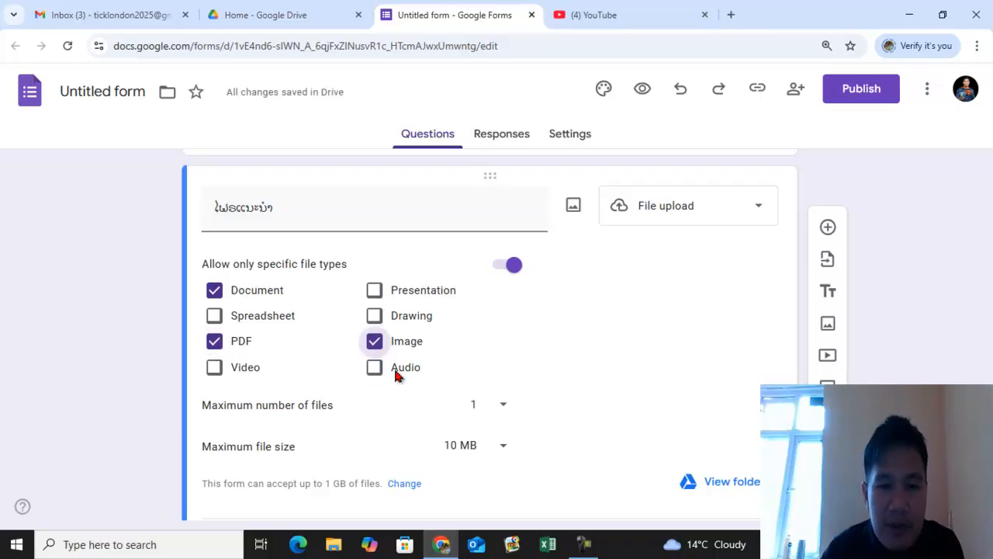
click(376, 293)
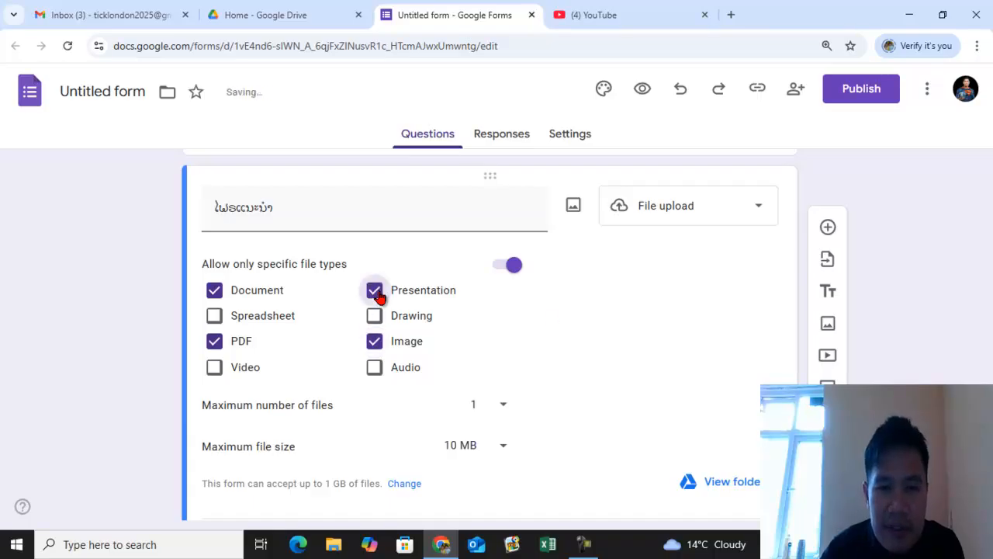
- Set the upload question's maximum number of files to 1 and maximum file size to 10 MB
scroll(466, 370, down, 1)
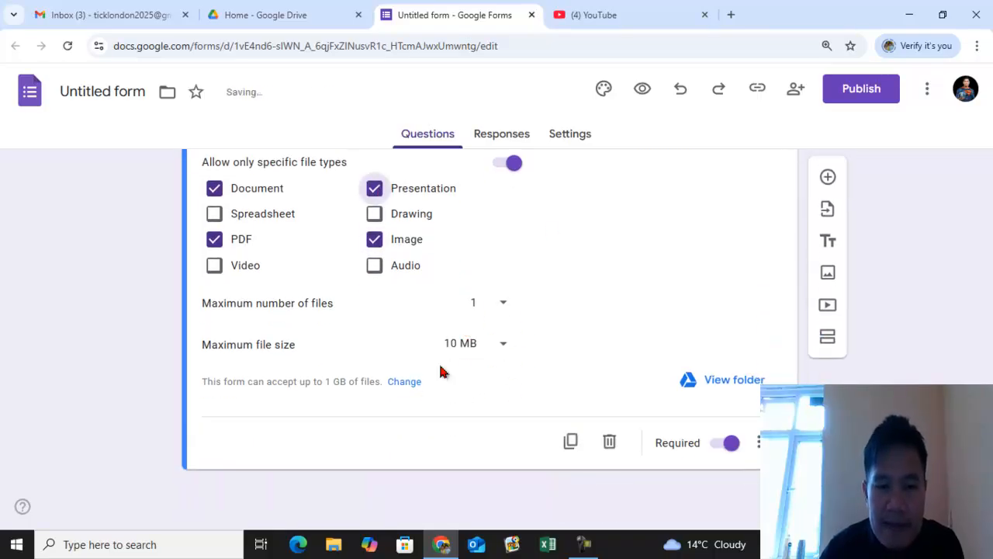
click(504, 307)
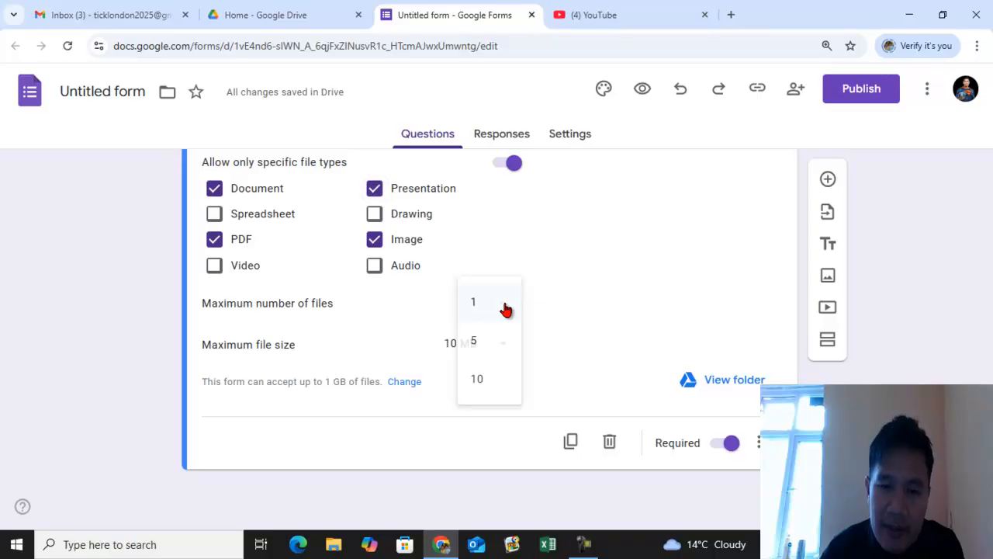
click(506, 309)
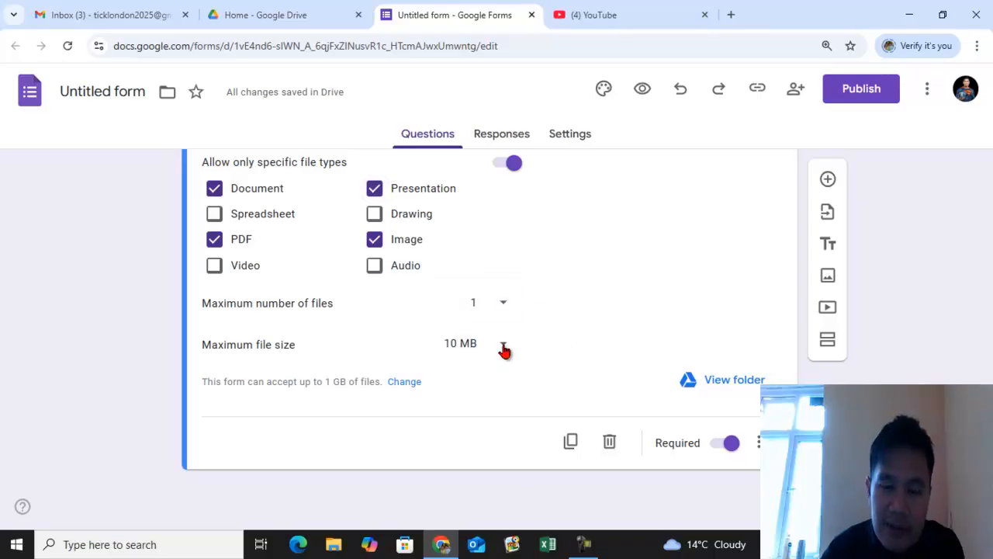
click(503, 350)
click(484, 351)
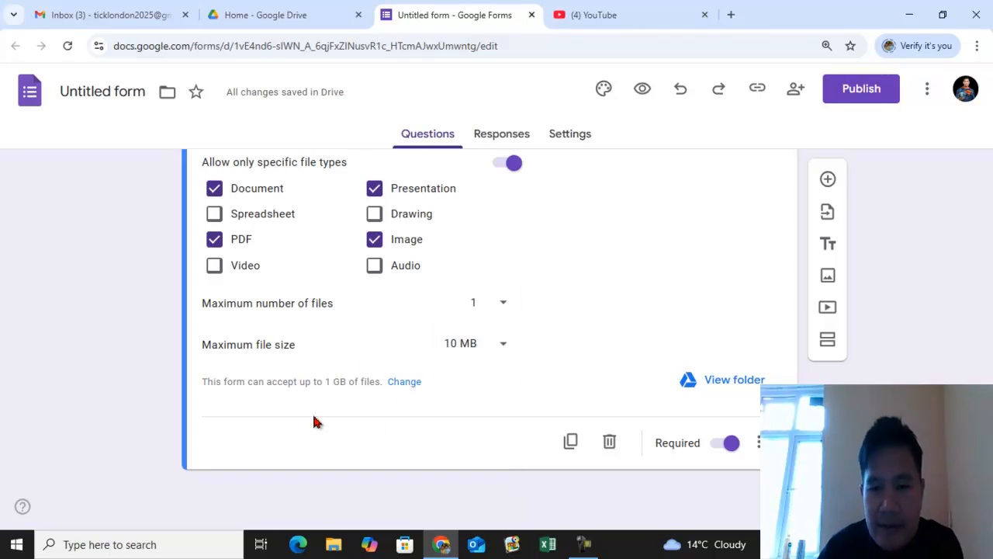
- Publish the form and copy the shortened responder link
scroll(558, 313, up, 3)
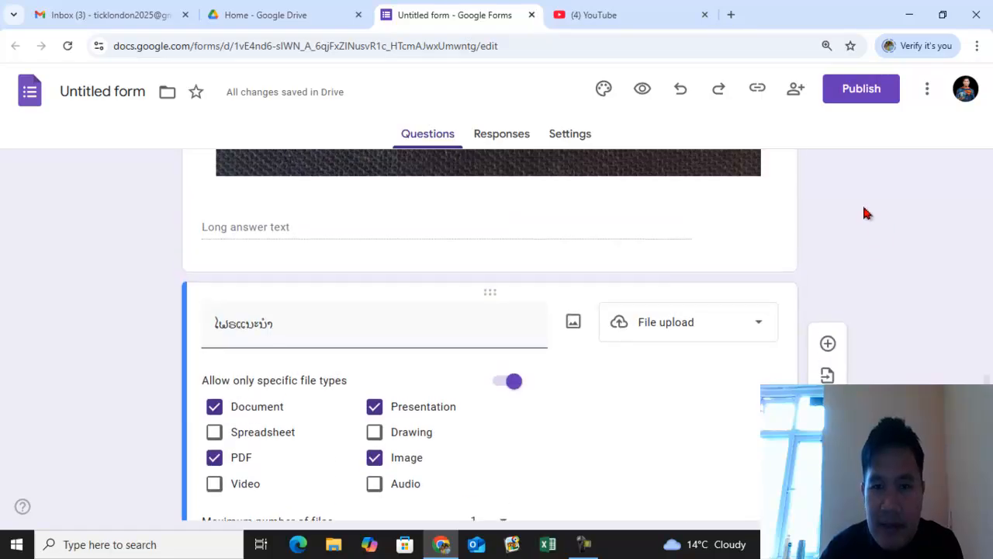
click(856, 93)
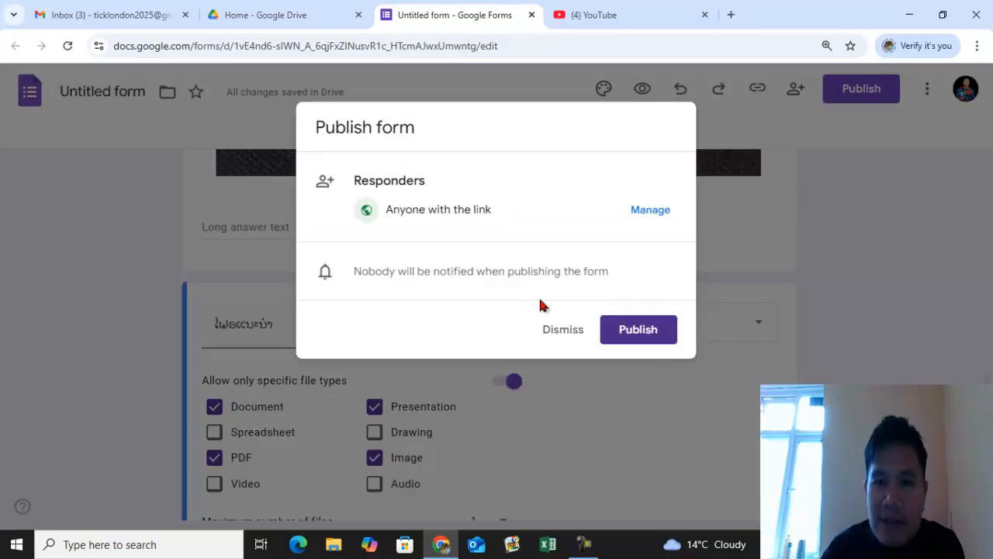
click(636, 331)
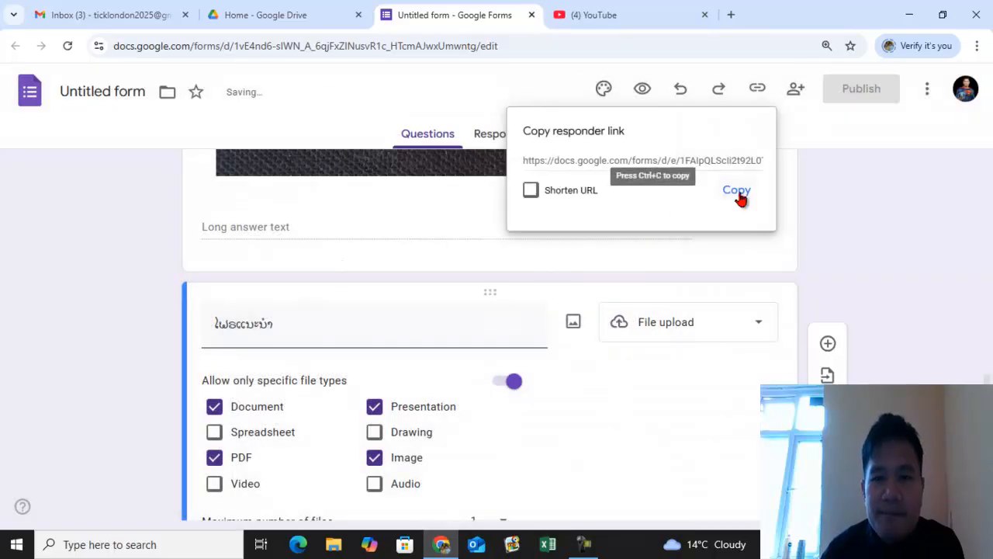
click(530, 190)
click(735, 190)
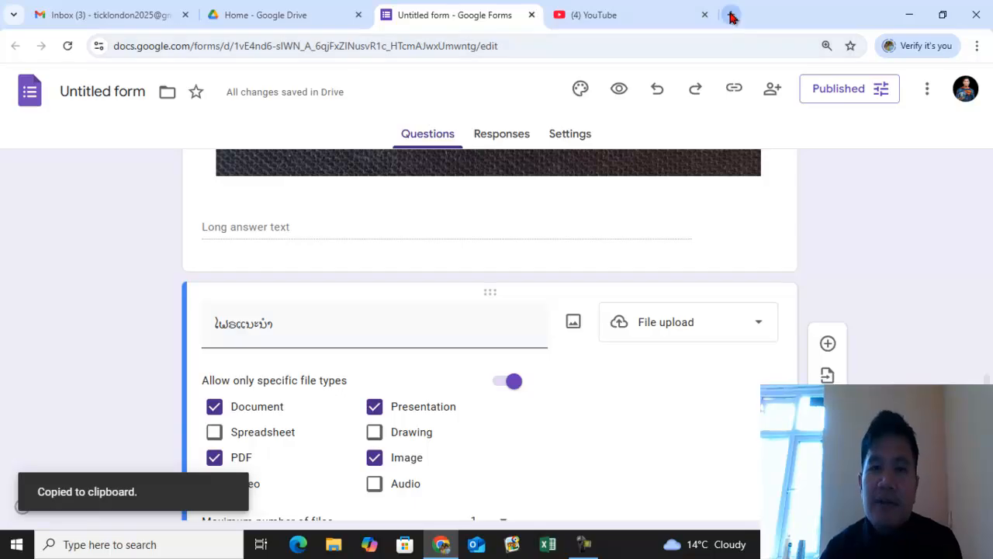
- Open the copied responder link in a new tab and review the published form's questions
click(732, 15)
click(501, 39)
key(ctrl+v)
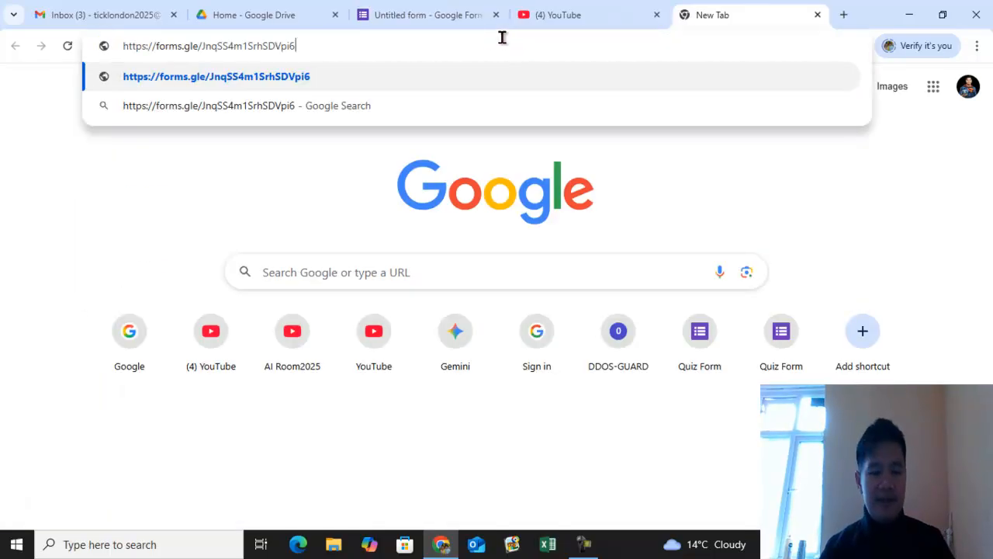
key(Return)
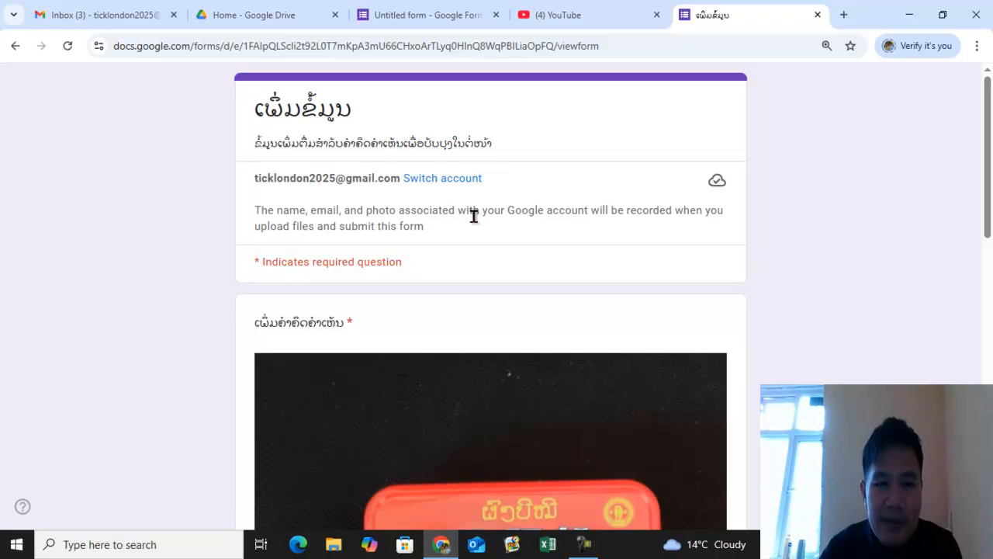
scroll(485, 199, down, 3)
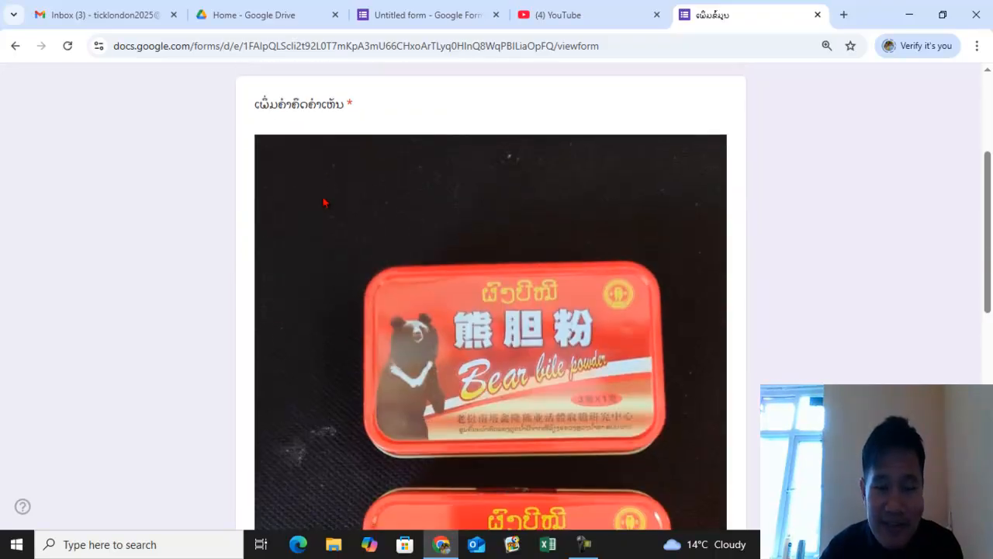
scroll(337, 333, down, 3)
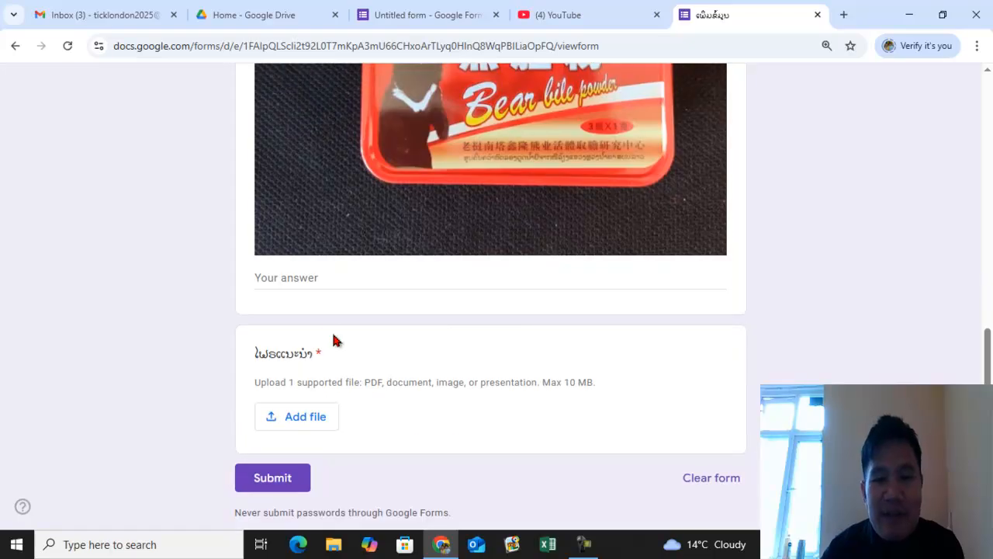
- In the published form, answer the comment question with a request for new promotions such as 1 ແຖມ 1
click(332, 286)
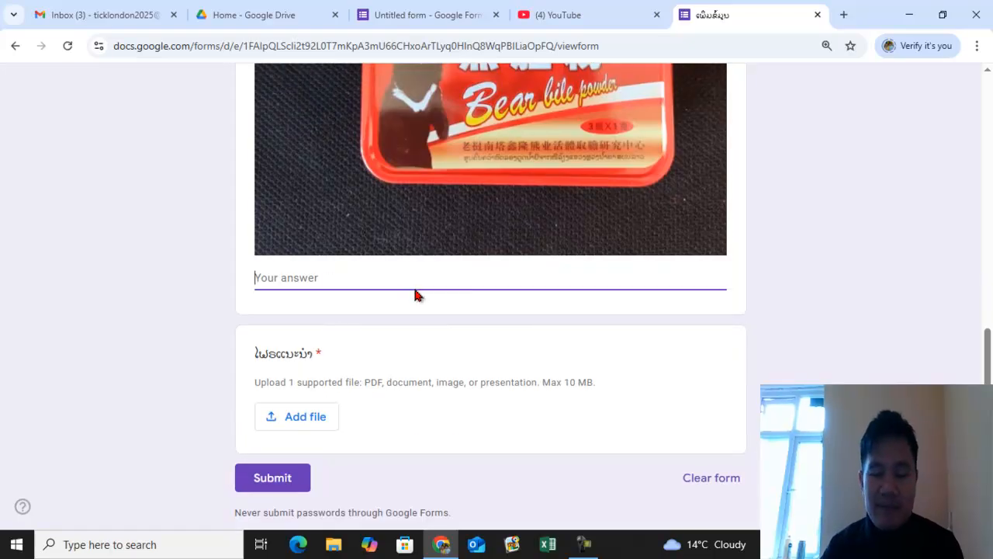
text(ຊ່ວຍ)
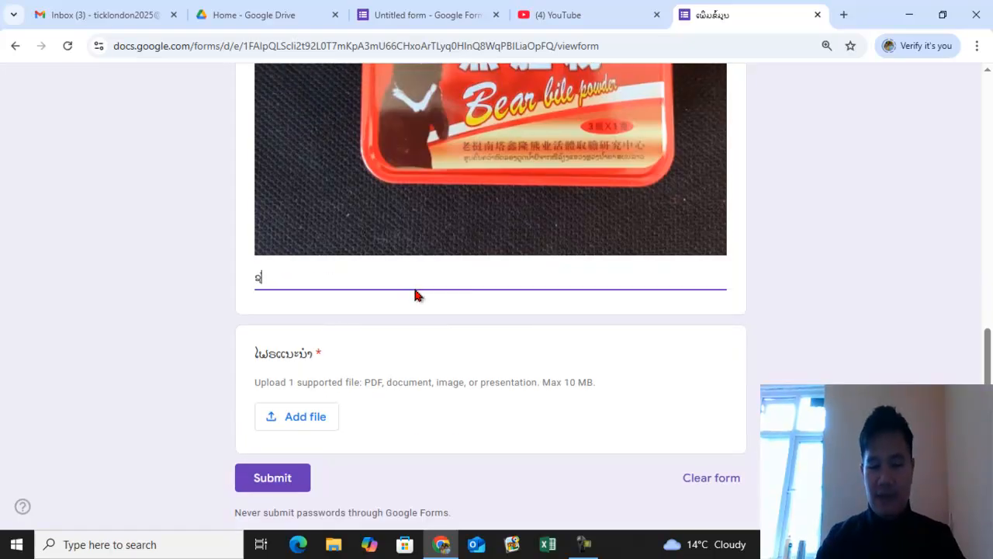
text(ເຫີ່ມໃປ)
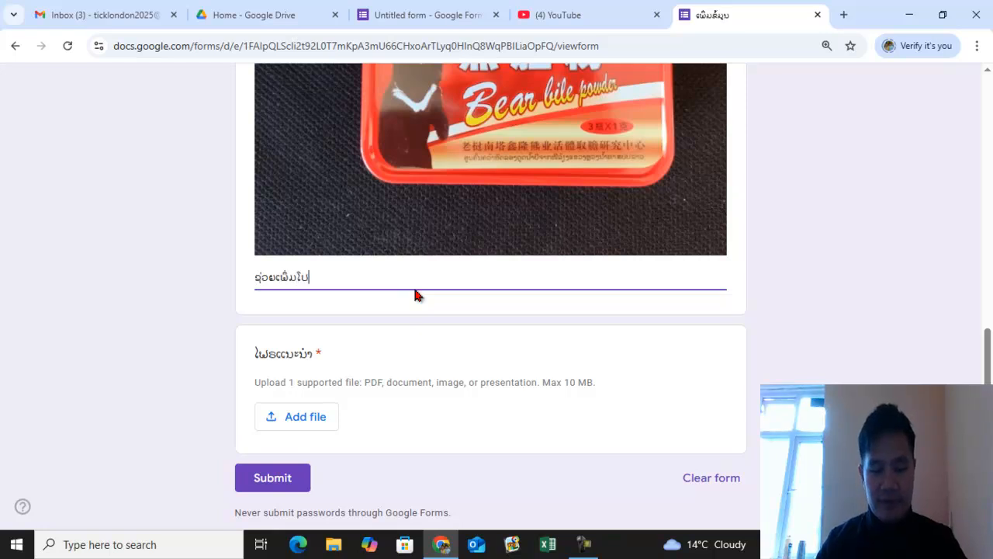
text(ຣໂມ)
text(ຊັ່ນໃໝ່)
text(ແປ່ ເຣ)
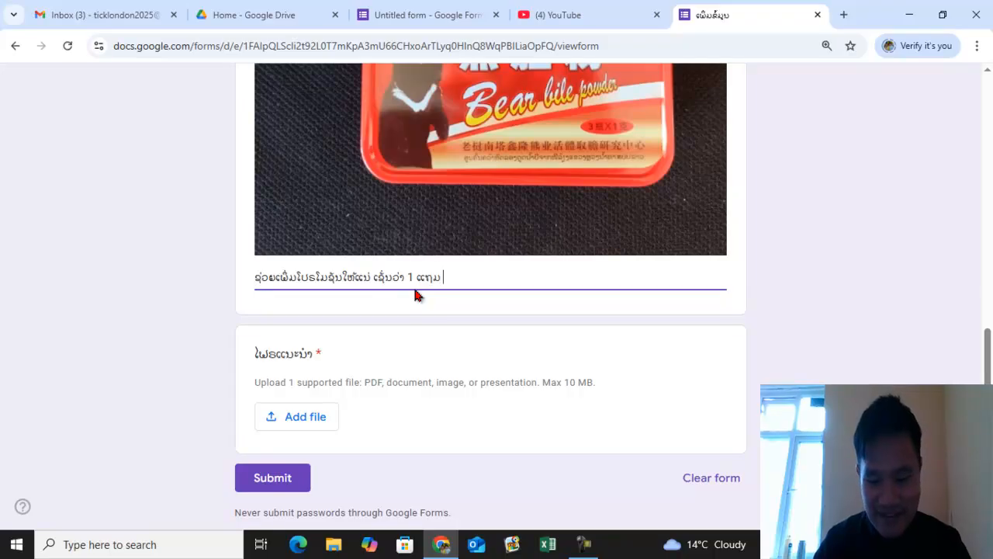
text(1)
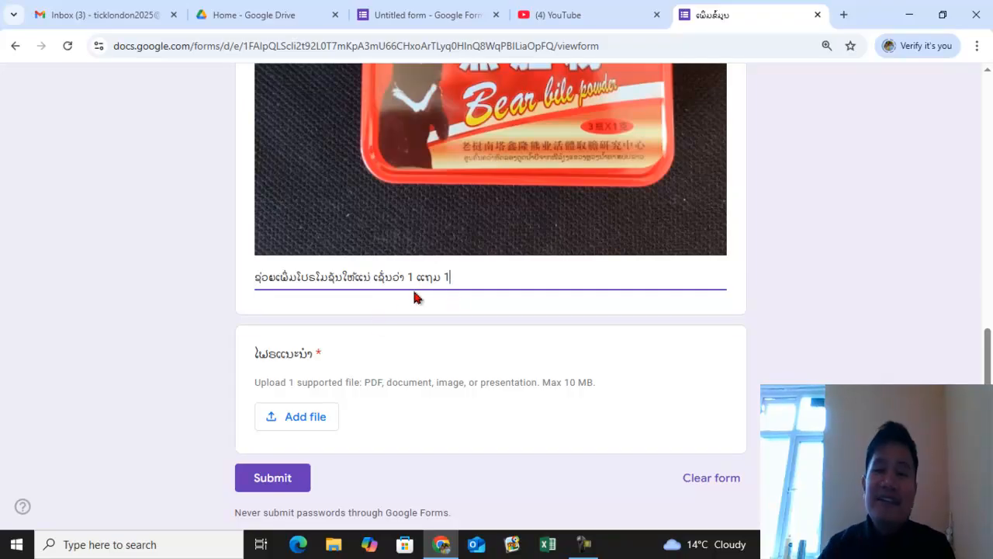
- Attach the image ປີໝີ (8) from the Picture folder to the file-upload question
scroll(477, 294, down, 1)
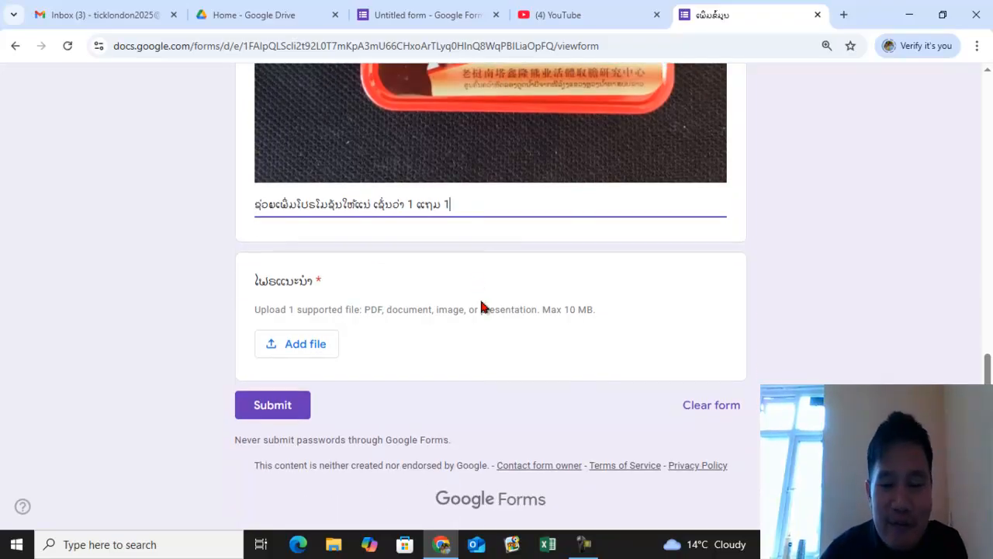
click(303, 351)
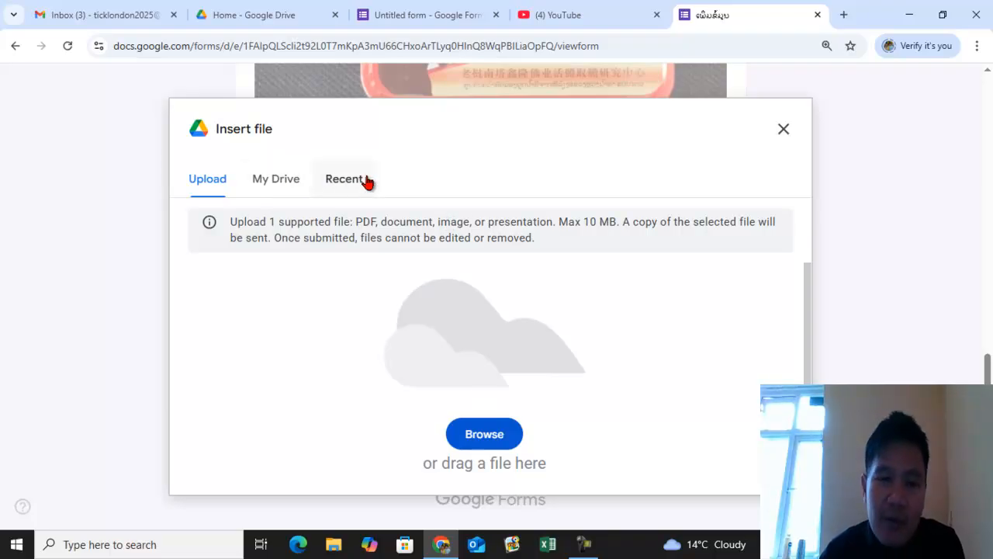
click(475, 434)
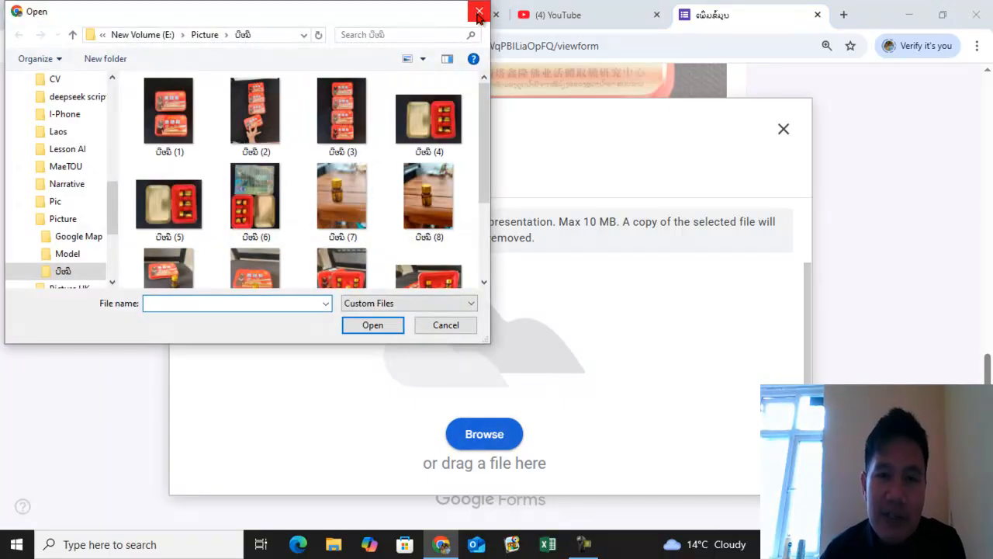
click(441, 200)
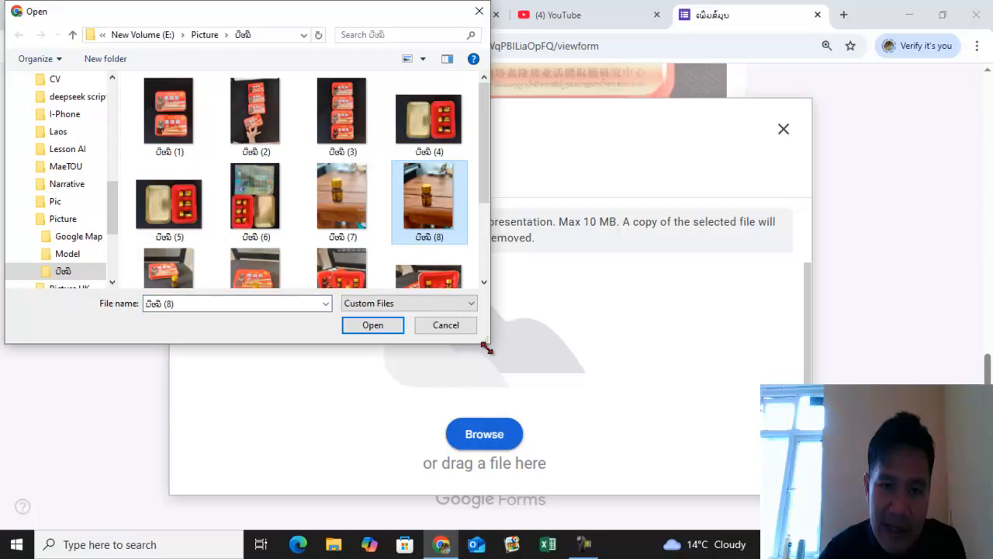
click(372, 325)
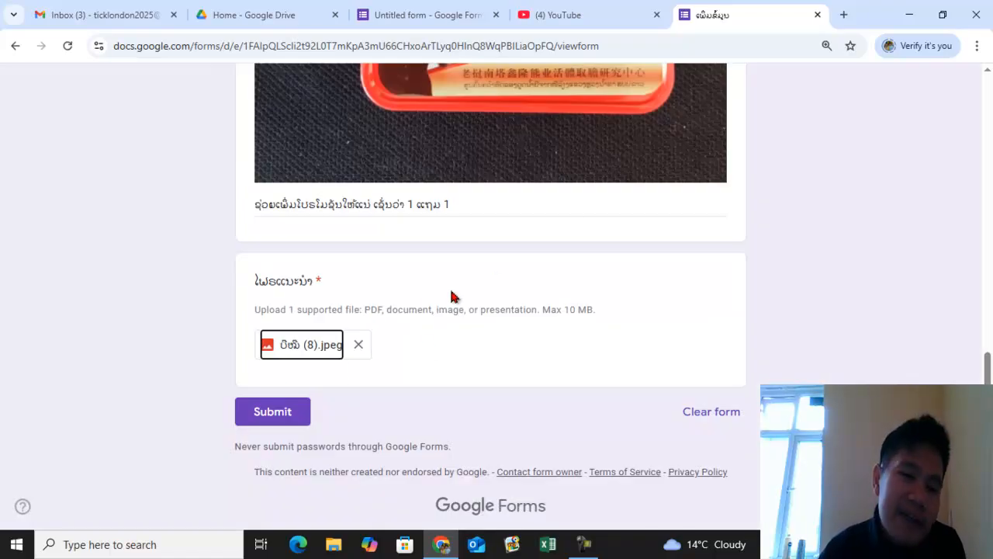
- Submit the test response
scroll(466, 245, up, 10)
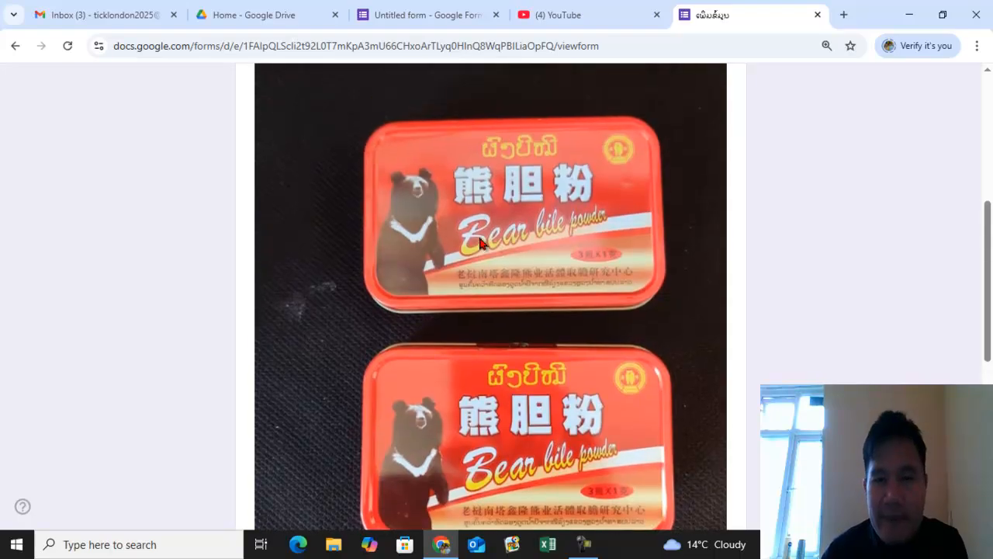
scroll(476, 192, down, 10)
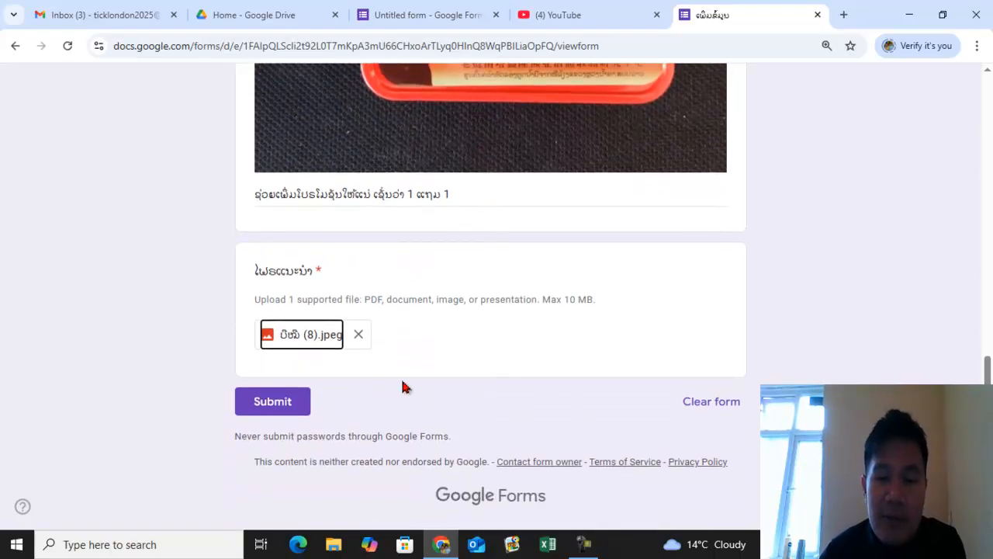
click(284, 407)
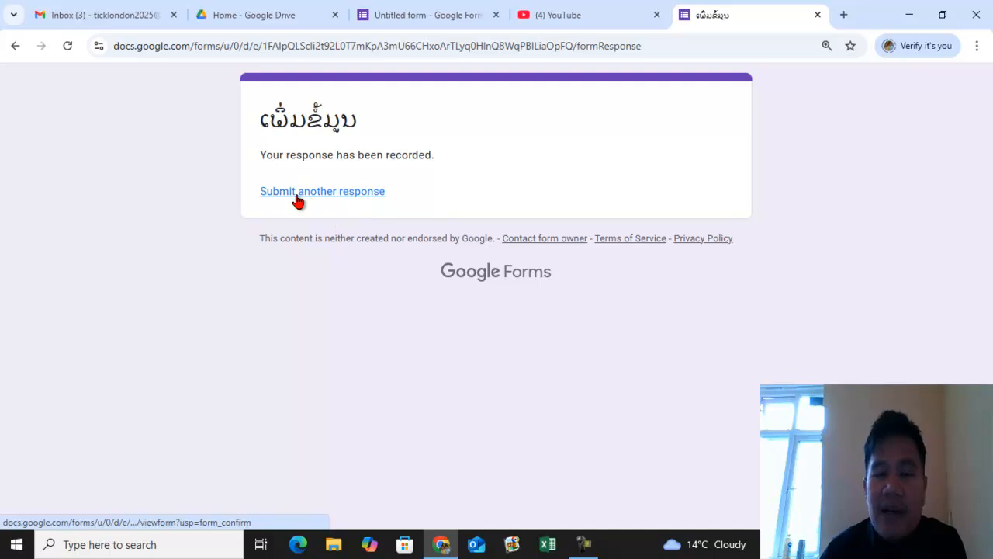
- Review the submitted comment and uploaded image in the editor's Responses summary, then close the image preview
click(434, 16)
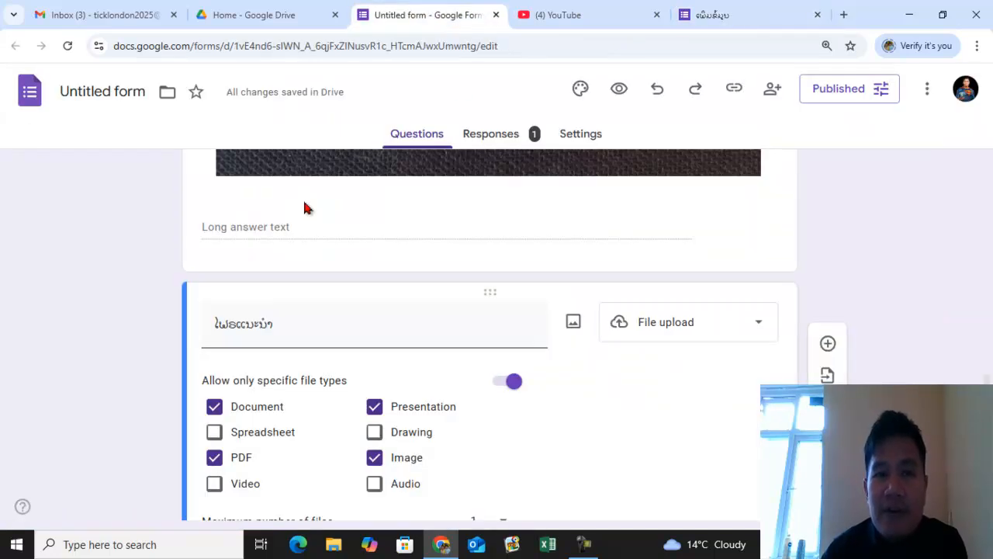
scroll(439, 234, up, 10)
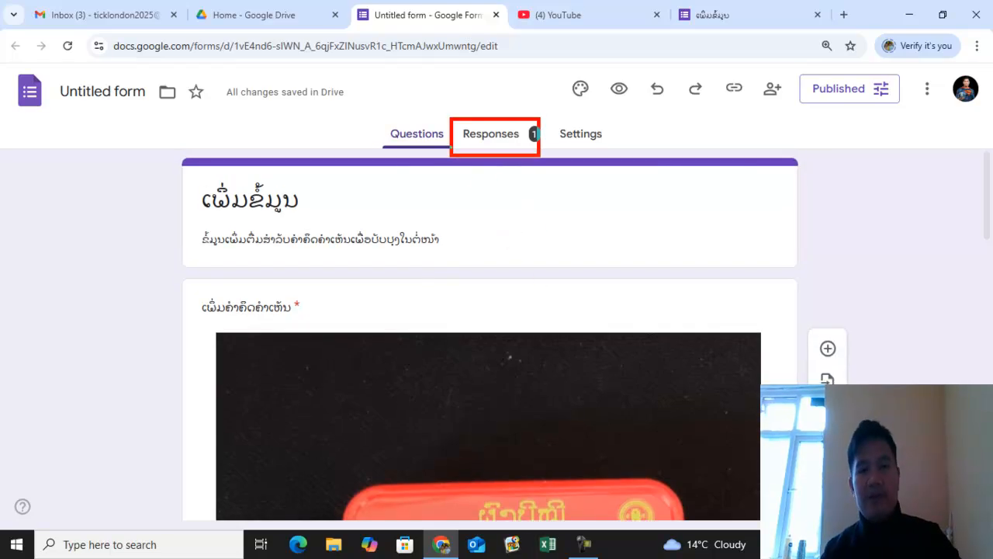
click(503, 136)
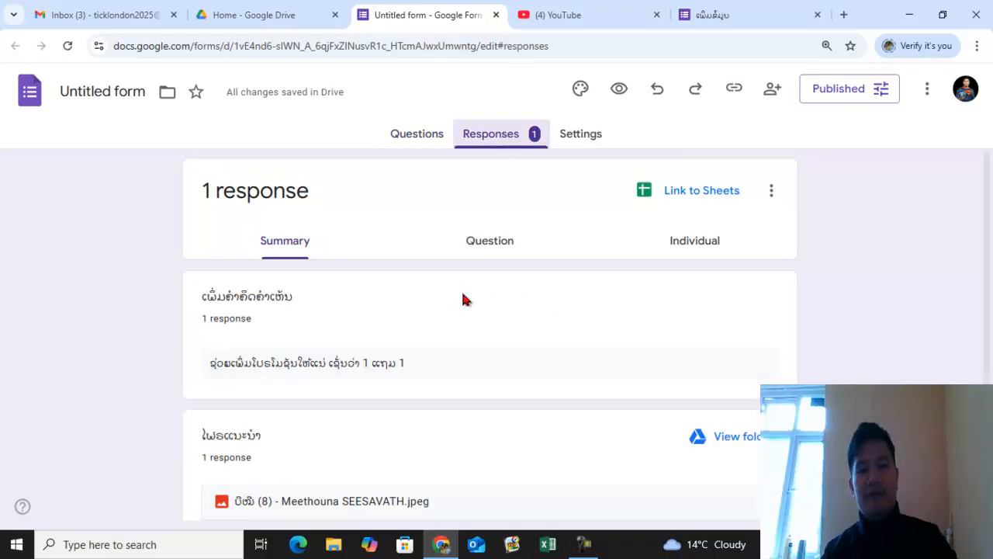
scroll(490, 321, down, 1)
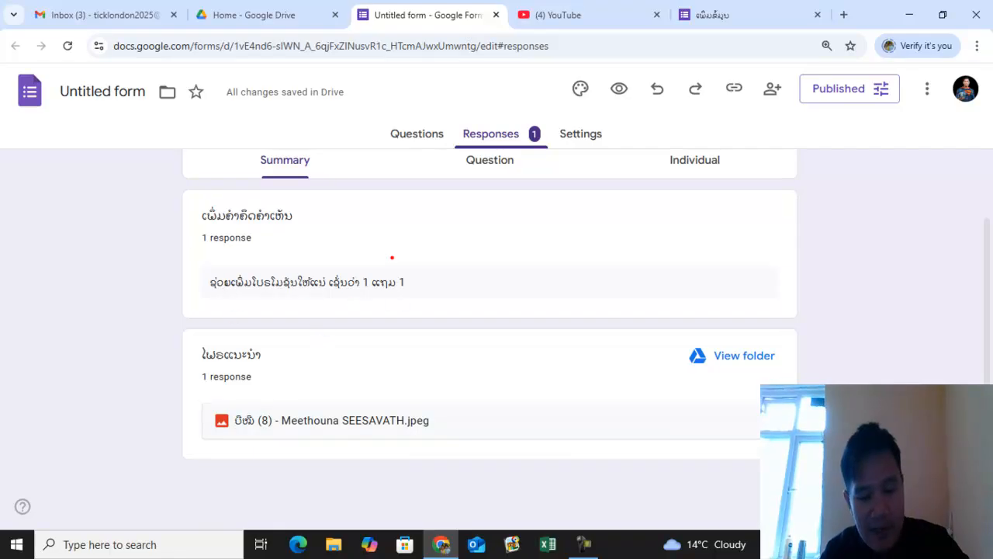
mouse_move(179, 266)
mouse_down()
mouse_move(237, 287)
mouse_move(410, 298)
mouse_up()
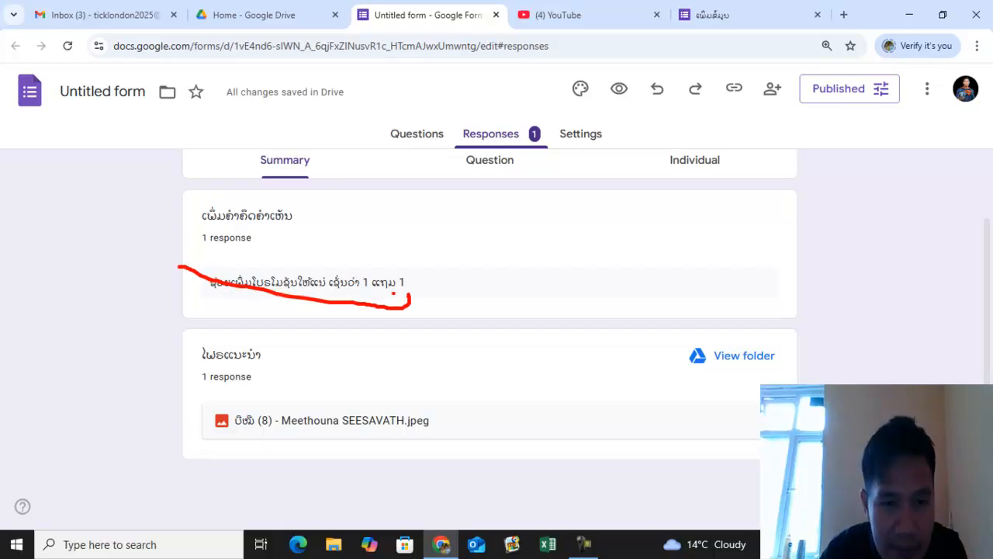
key(Escape)
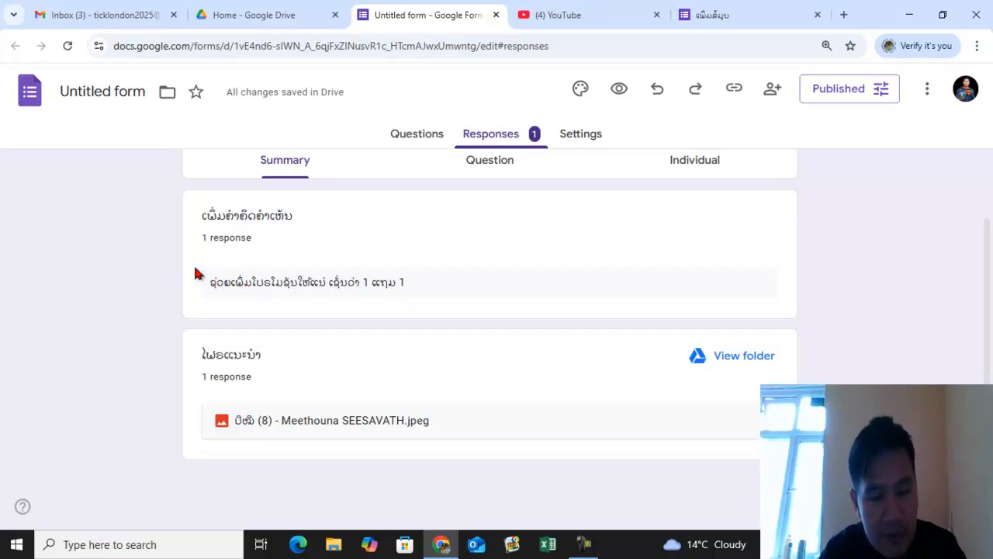
drag(181, 264, 289, 276)
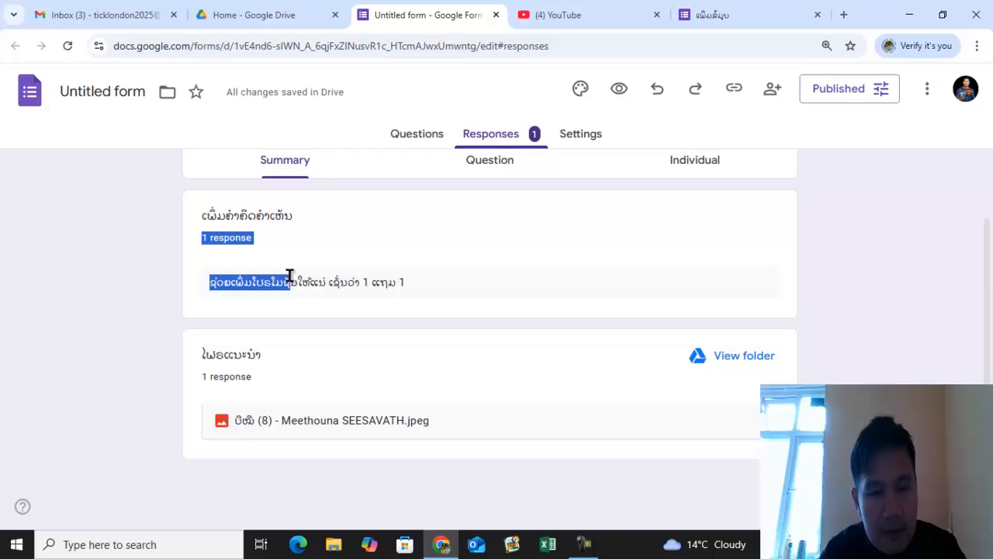
click(586, 292)
mouse_move(178, 262)
mouse_down()
mouse_move(445, 305)
mouse_move(520, 252)
mouse_up()
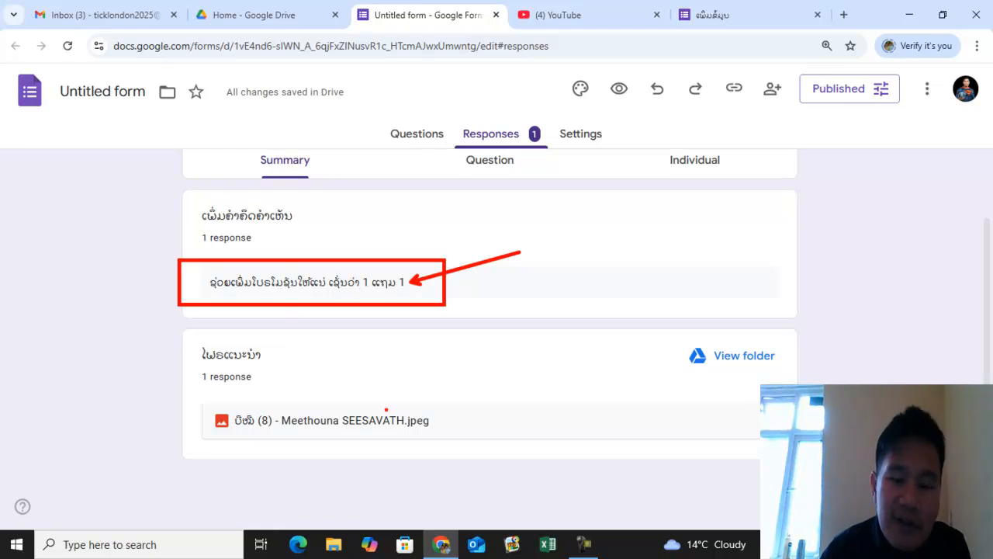
mouse_move(460, 421)
mouse_down()
mouse_move(474, 404)
mouse_move(534, 399)
mouse_up()
key(Escape)
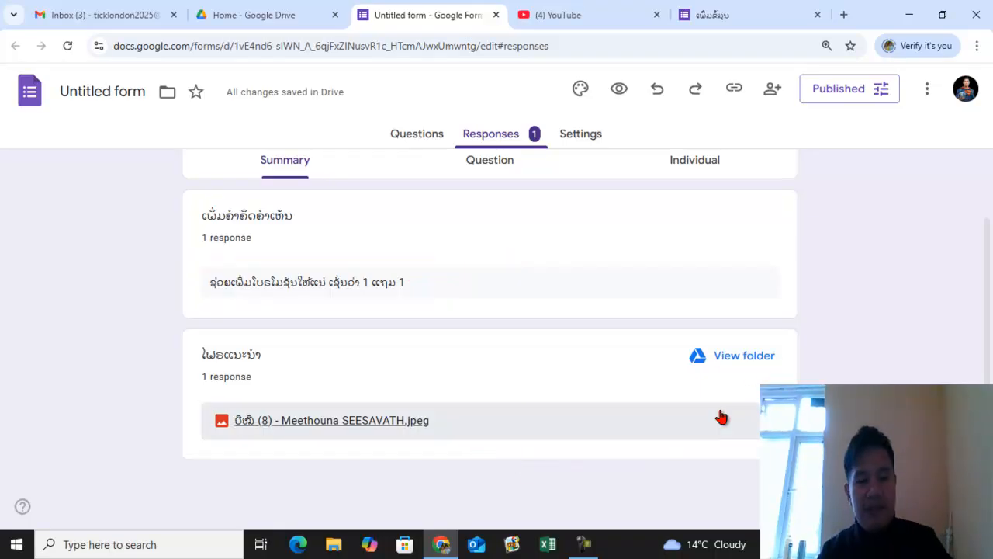
click(370, 421)
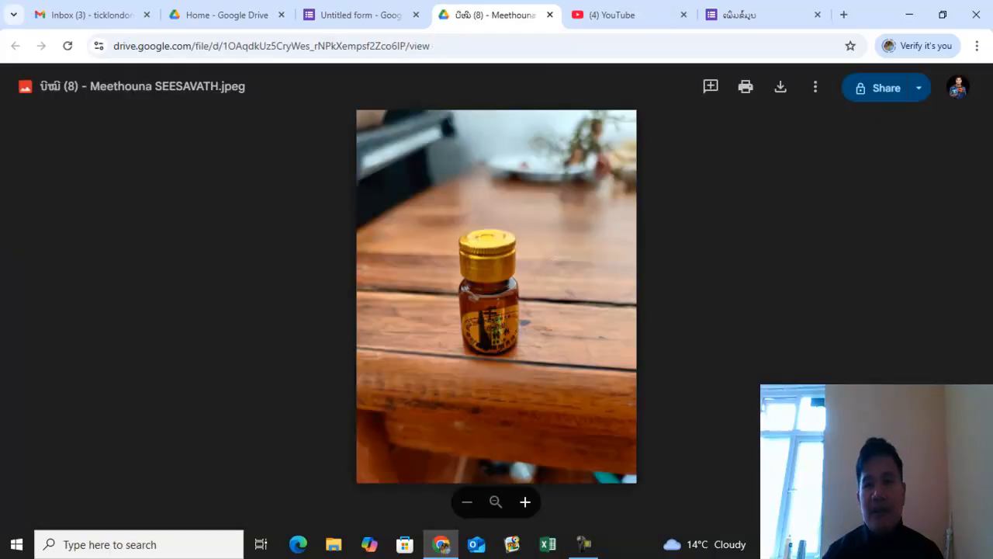
click(550, 15)
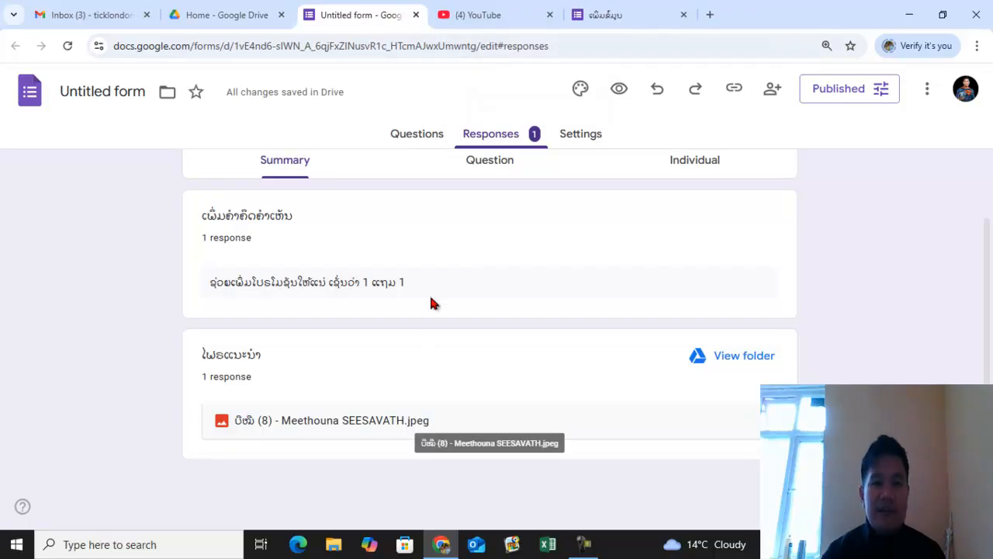
- Return to the questions and rename the form file to ເພີ່ມຂໍ້ມູນ
scroll(439, 299, up, 1)
click(405, 138)
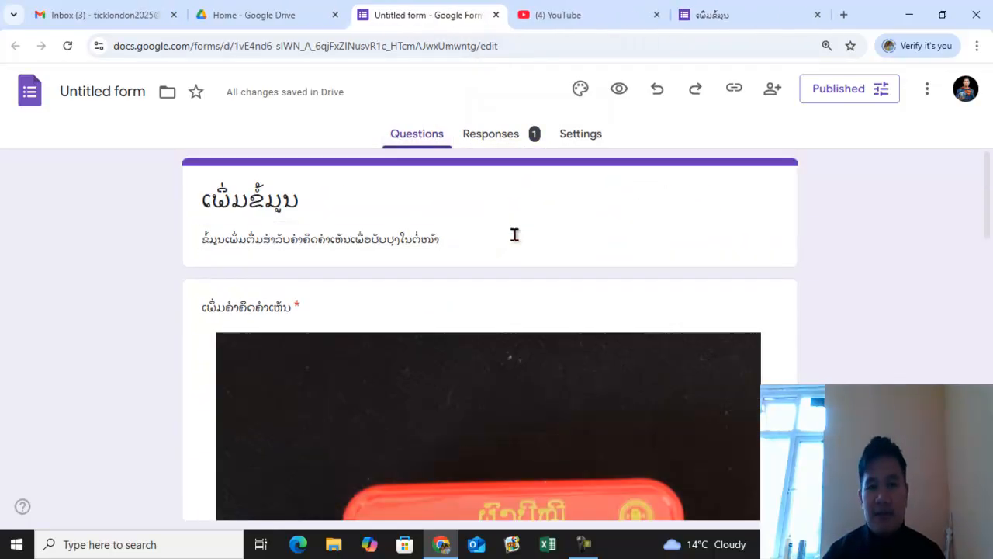
scroll(563, 276, down, 5)
scroll(563, 275, down, 8)
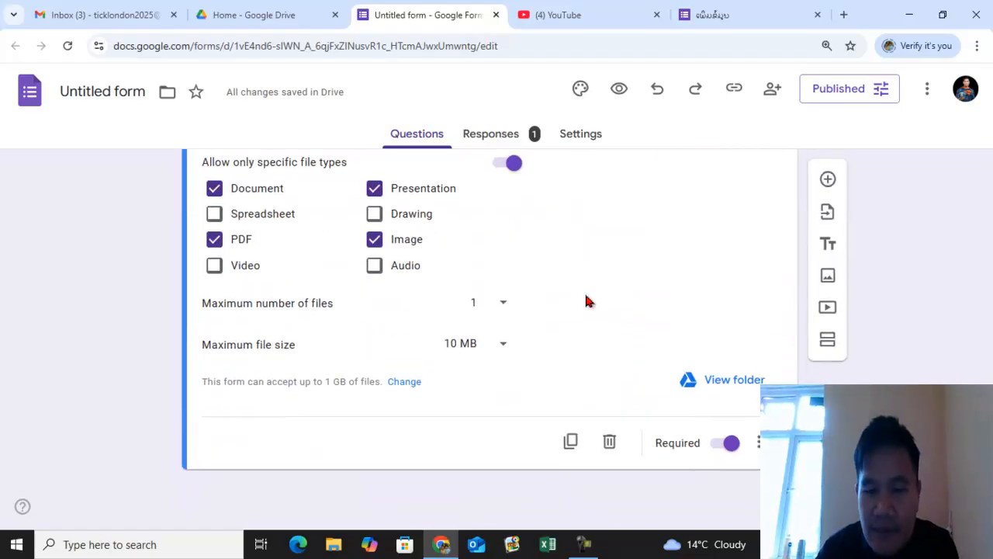
scroll(477, 306, up, 2)
scroll(477, 305, up, 5)
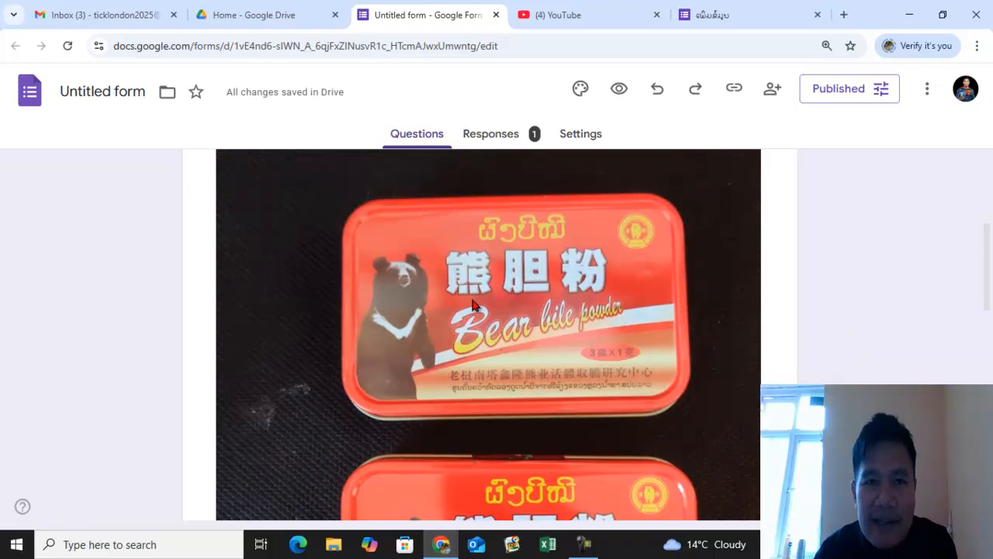
scroll(509, 321, up, 2)
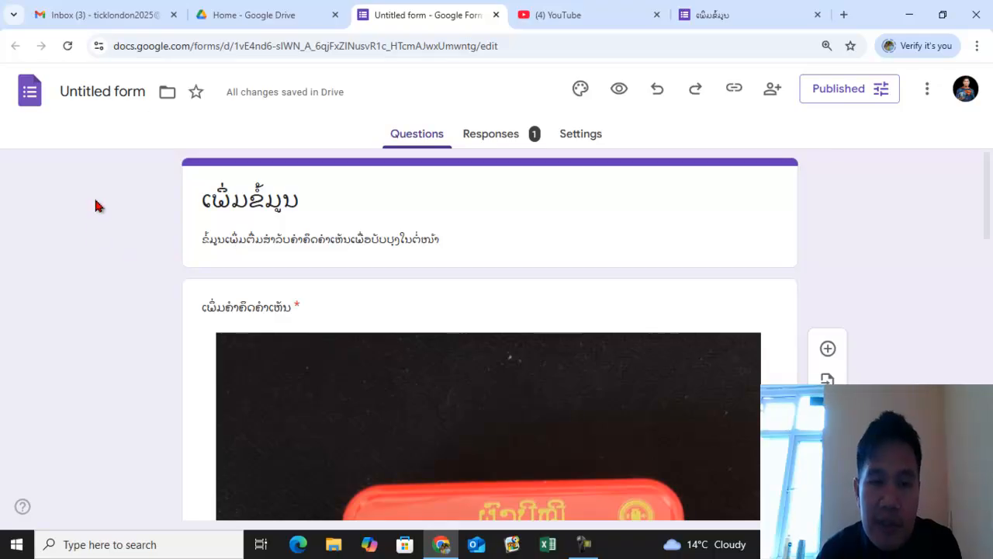
click(111, 92)
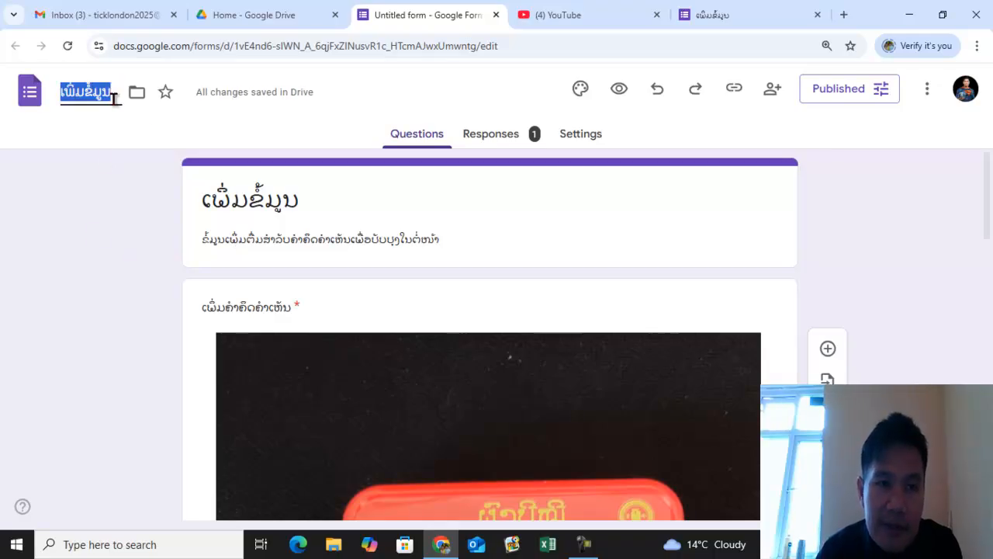
click(496, 235)
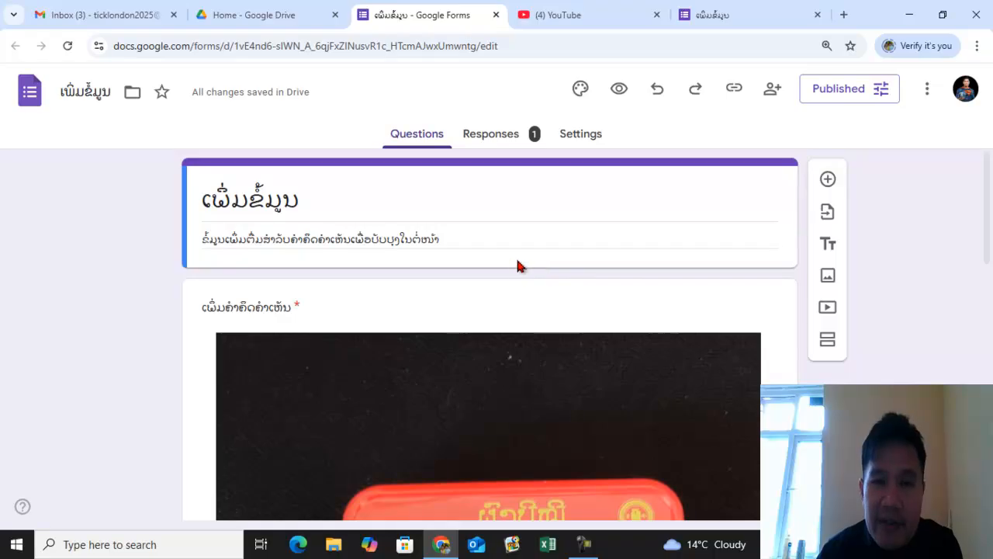
- Look over the form's title, description and questions in the editor
scroll(651, 270, down, 6)
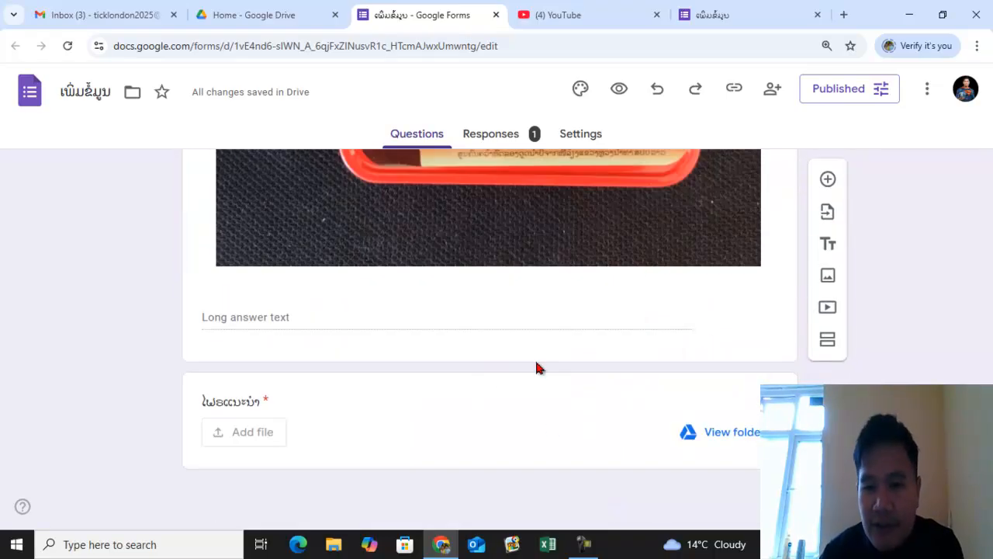
scroll(761, 316, up, 7)
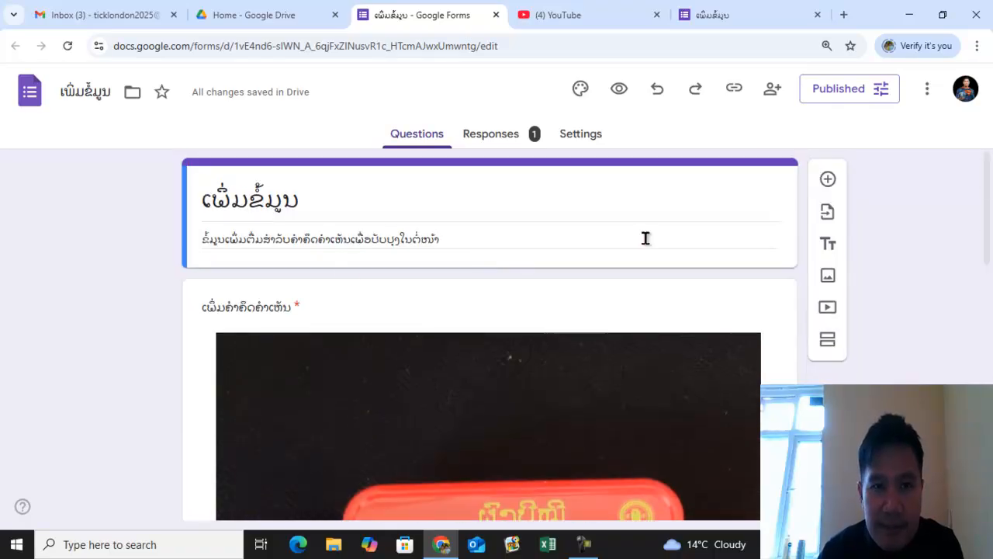
scroll(644, 329, down, 6)
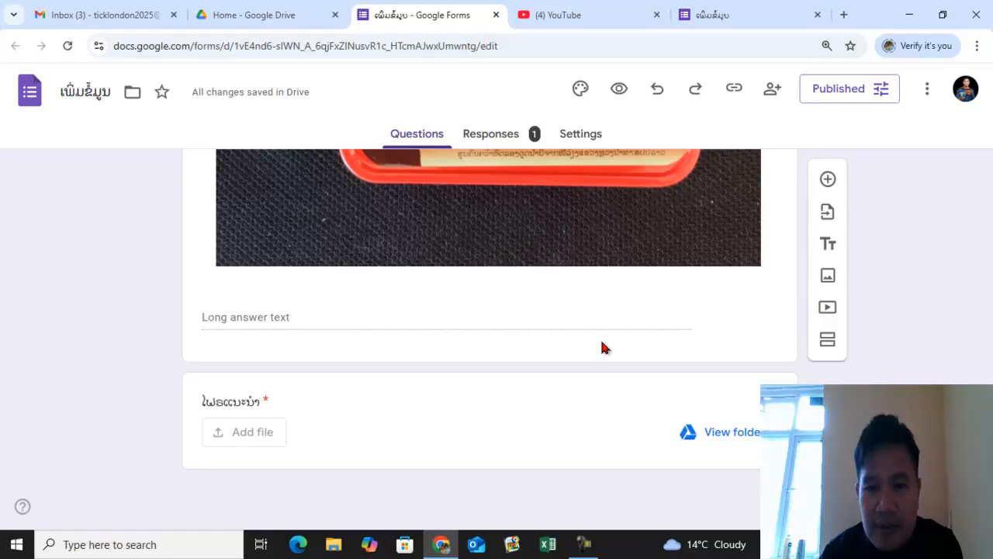
scroll(644, 346, up, 6)
click(741, 201)
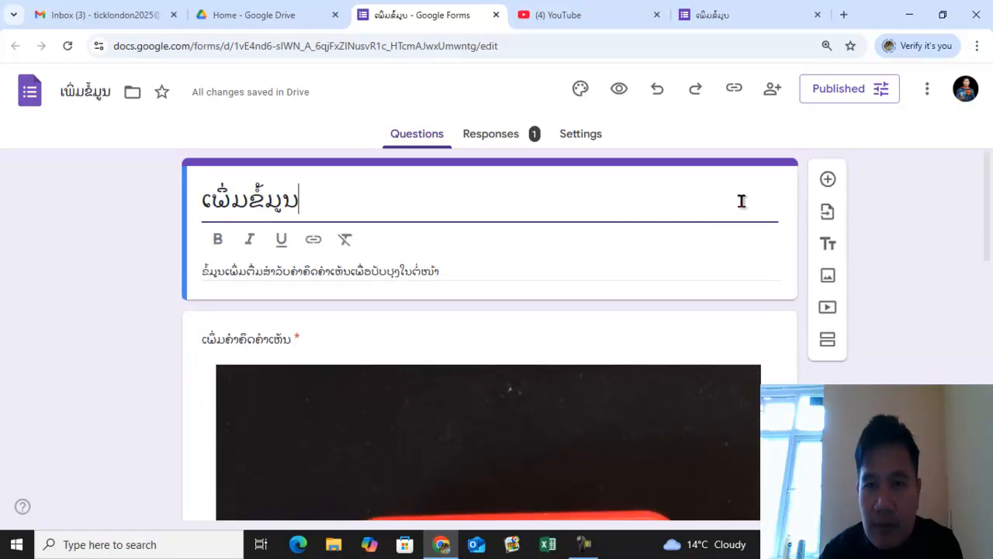
click(132, 258)
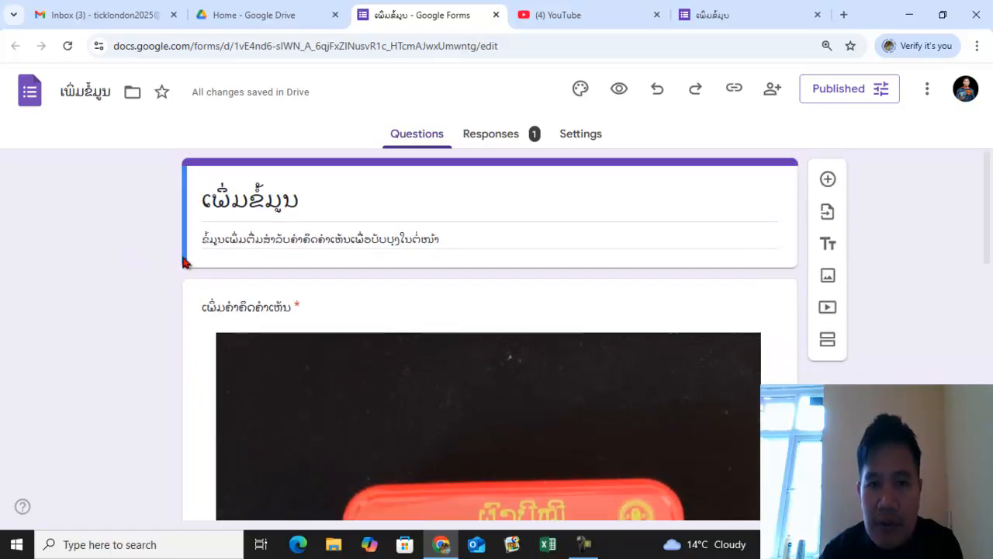
- Look over the form's questions and photo, then the Responses summary, and return to the questions
scroll(232, 310, down, 6)
scroll(582, 339, up, 4)
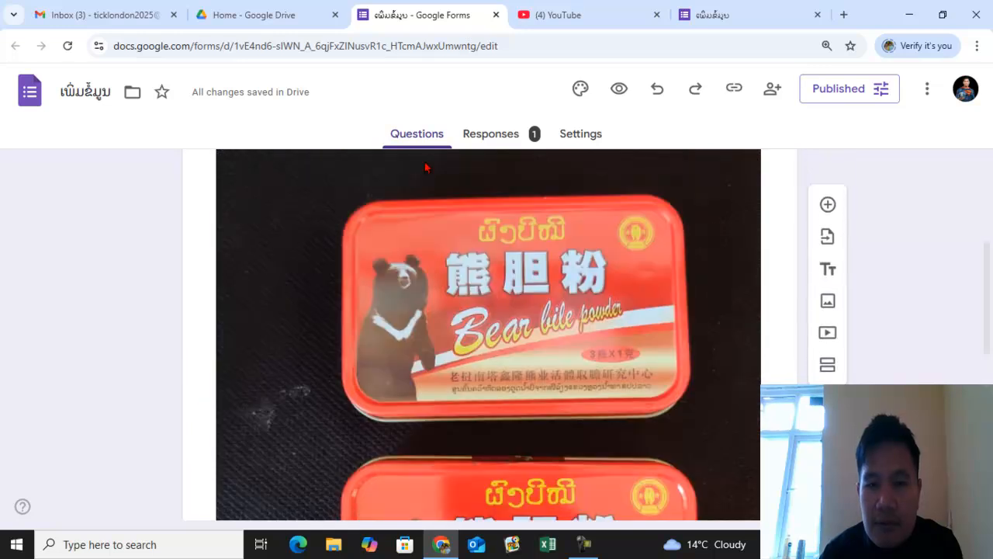
scroll(587, 343, down, 3)
scroll(564, 265, up, 2)
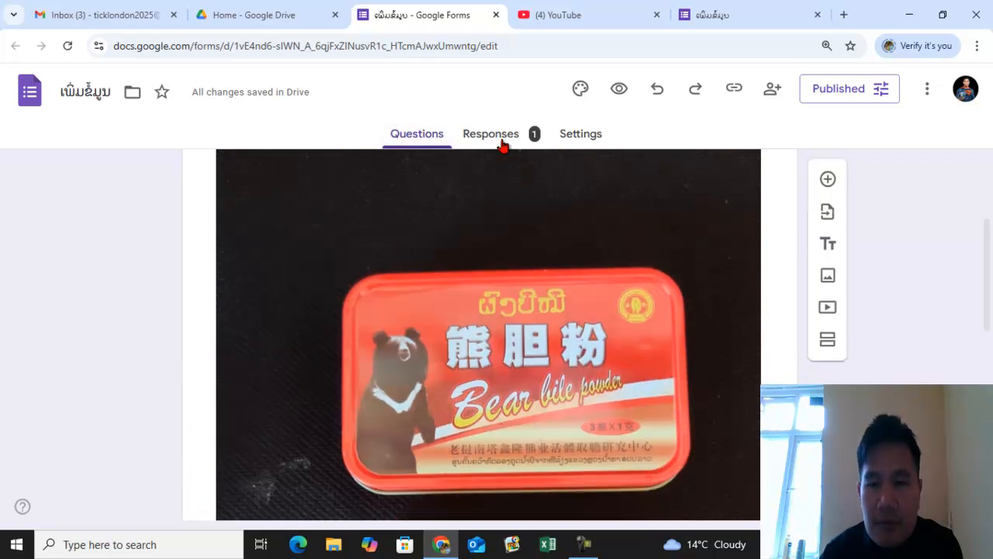
click(492, 135)
scroll(677, 275, down, 1)
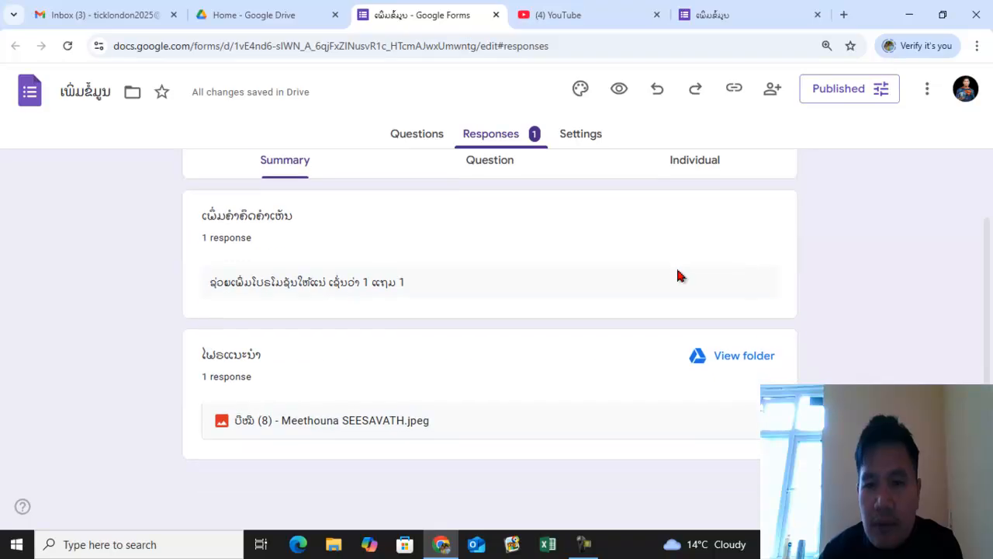
scroll(579, 324, up, 2)
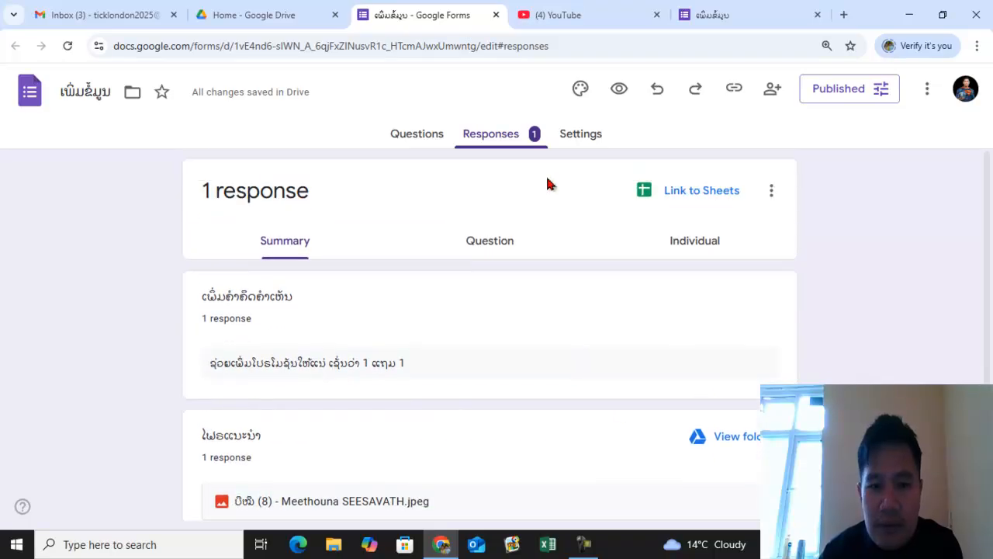
click(414, 137)
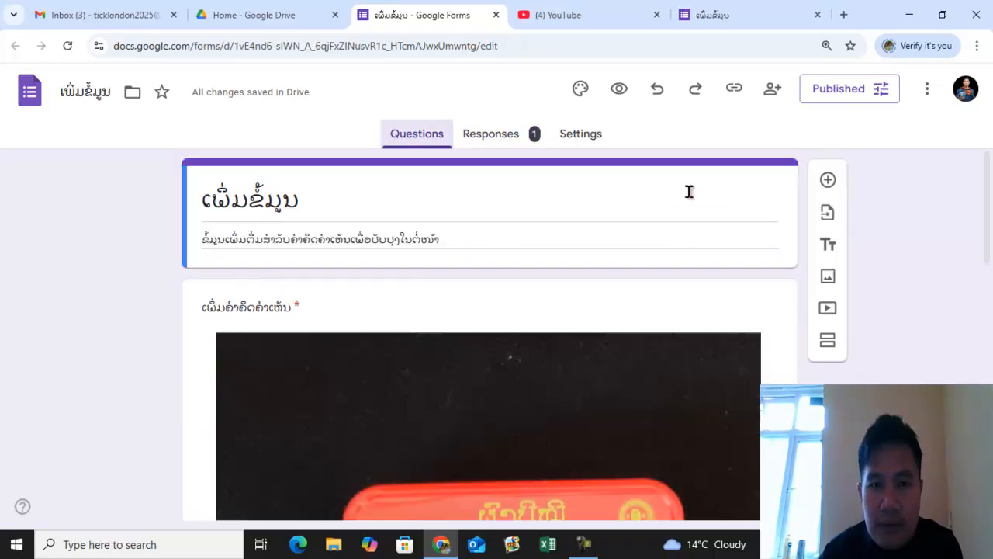
click(583, 546)
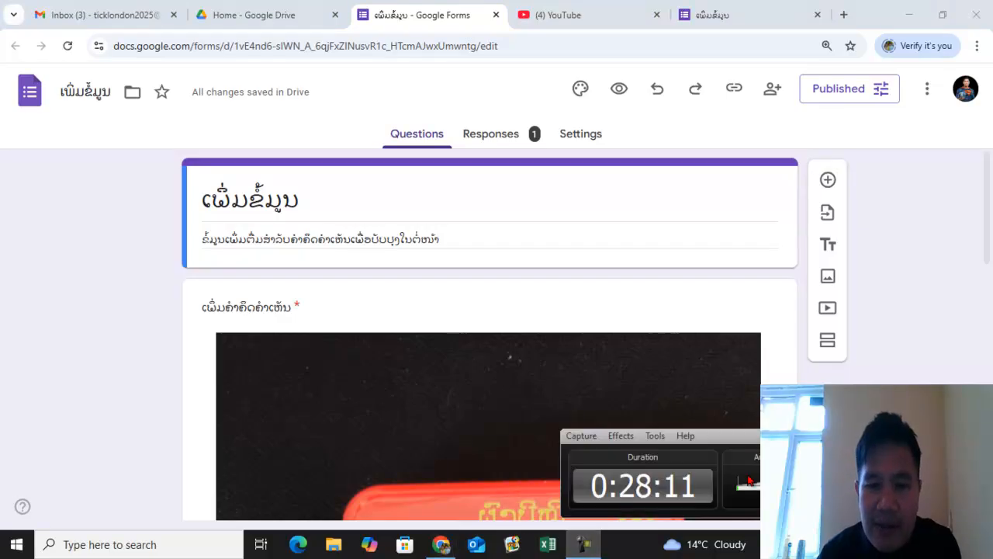
click(910, 437)
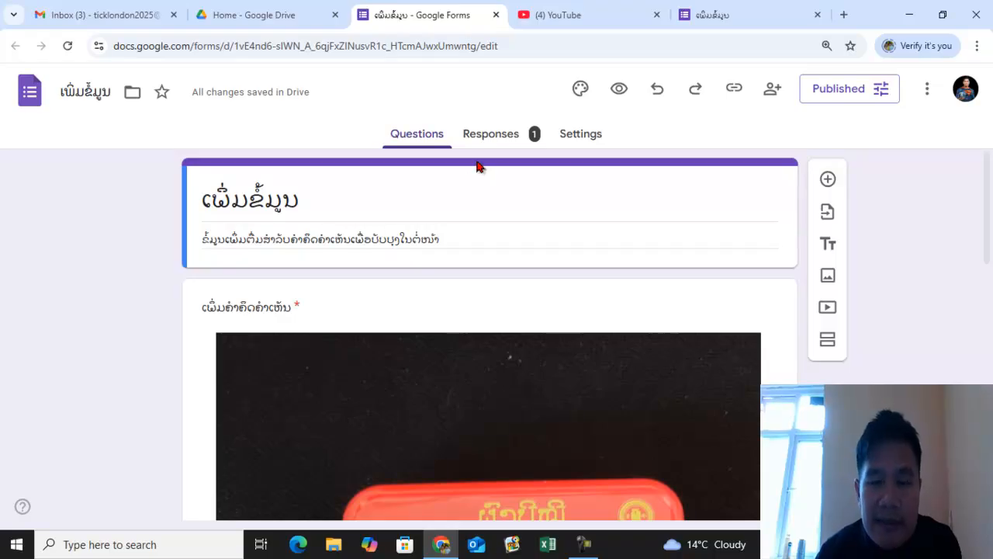
click(497, 139)
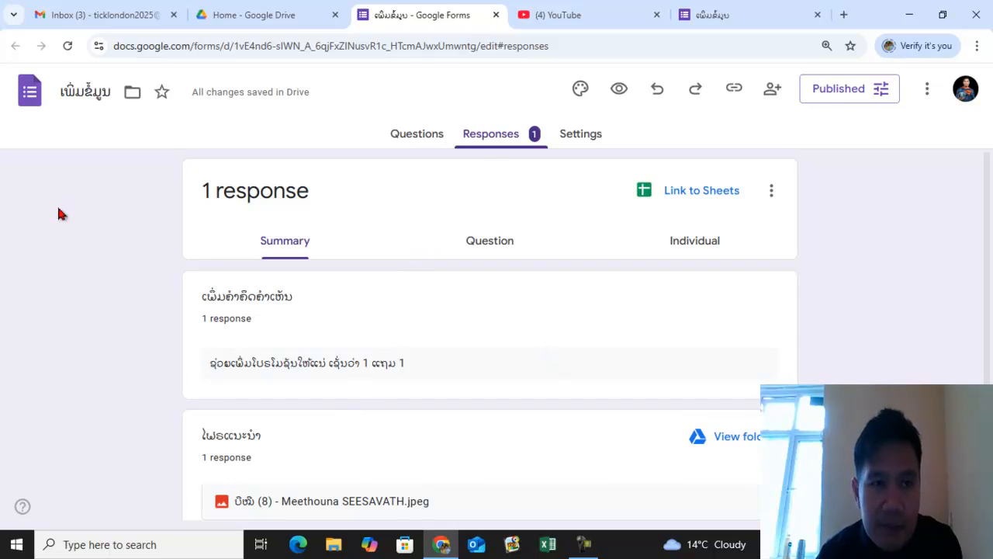
click(97, 10)
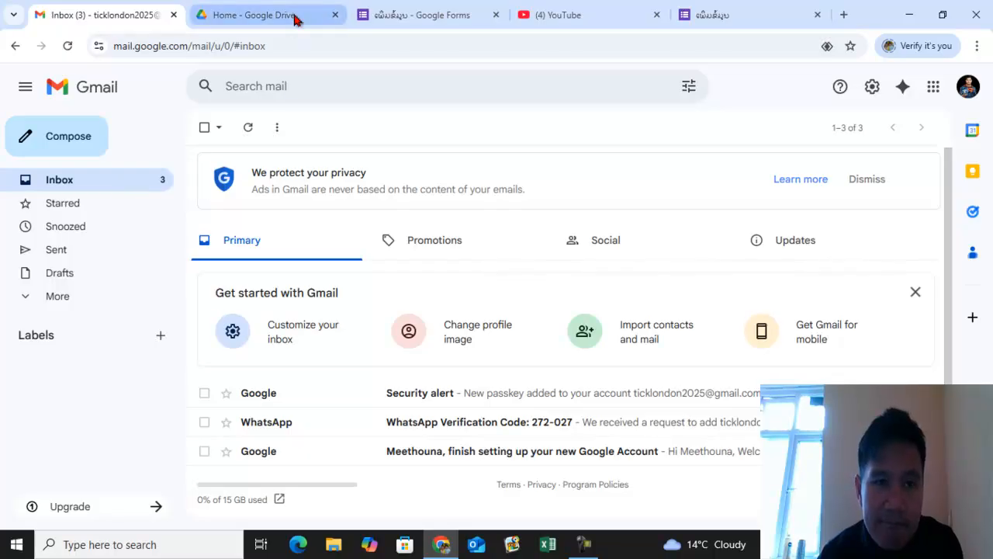
click(419, 15)
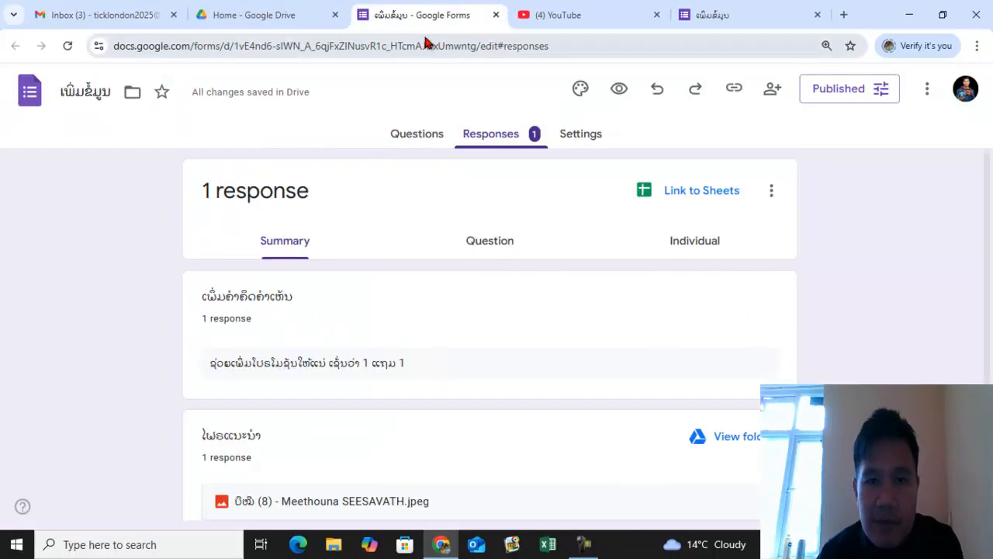
- Turn on email notifications for new responses from the responses options
click(497, 142)
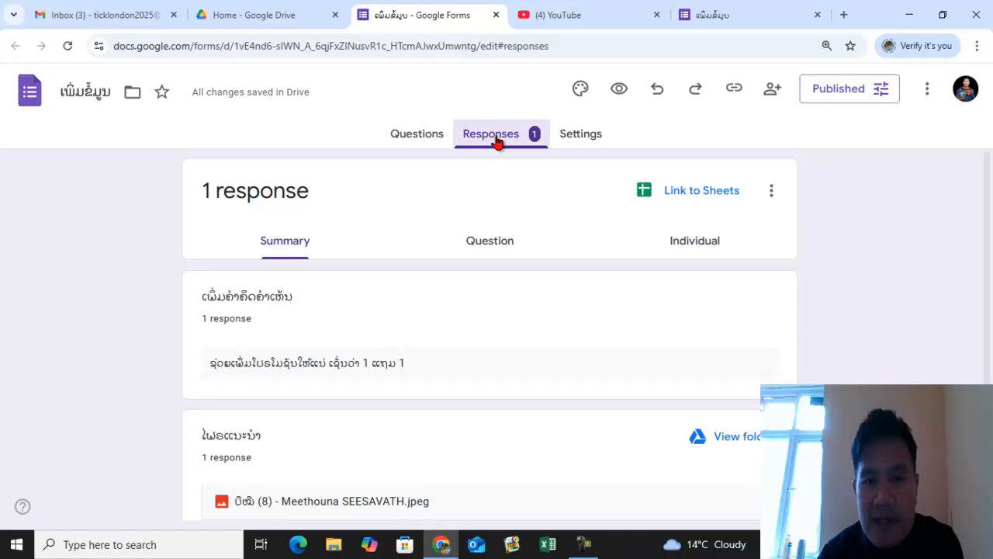
scroll(482, 318, down, 1)
scroll(481, 317, up, 1)
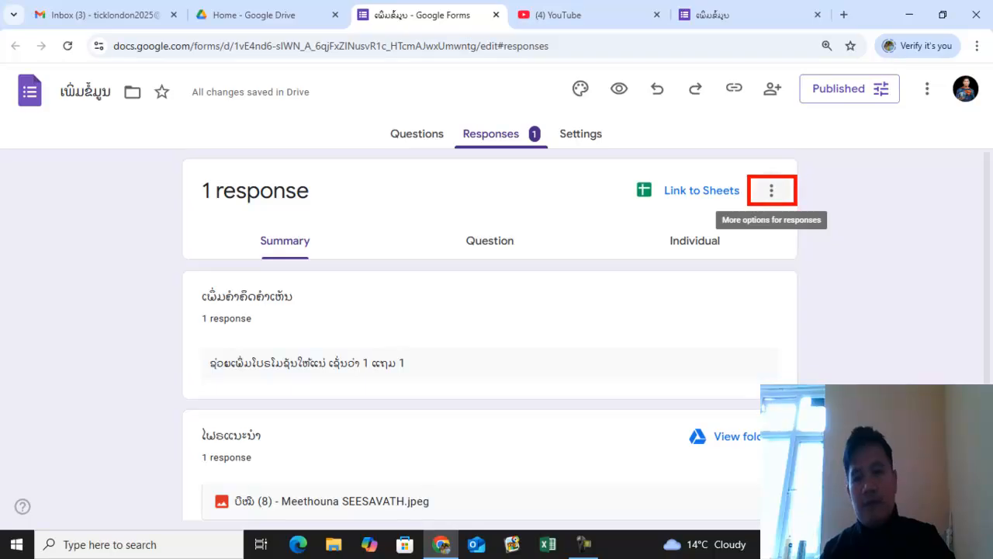
click(773, 195)
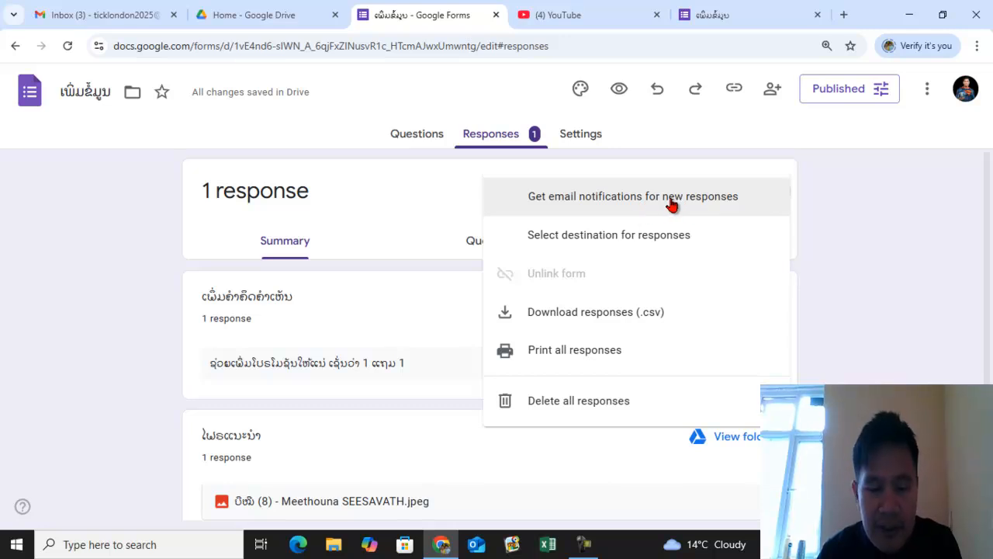
mouse_move(487, 177)
mouse_down()
mouse_move(693, 212)
mouse_move(787, 214)
mouse_up()
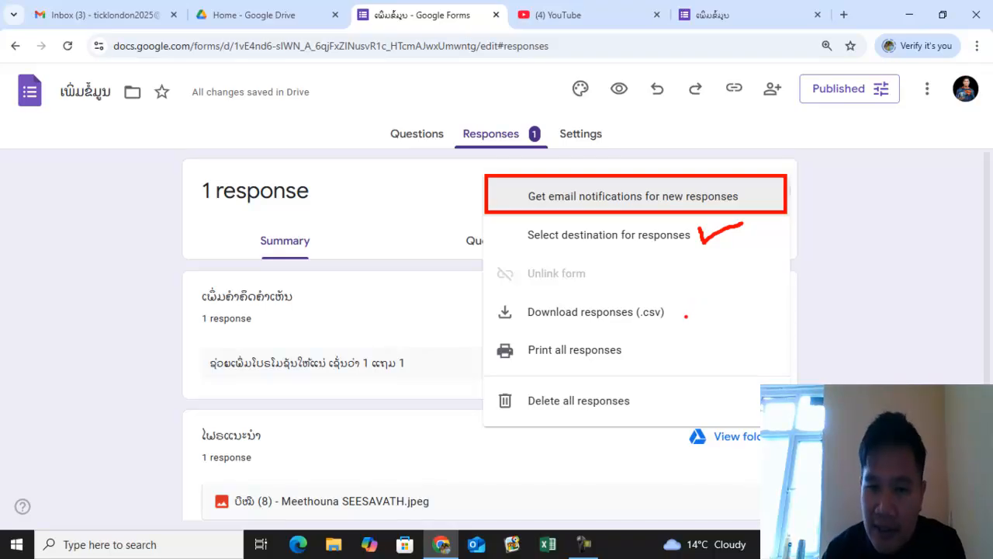
click(681, 199)
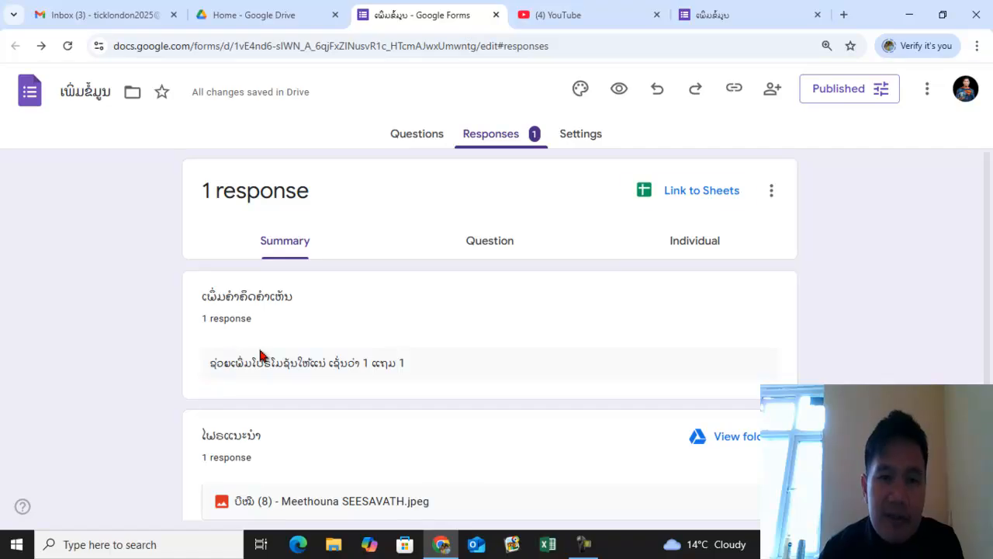
- Copy the form's shortened responder link from the Questions view
click(431, 138)
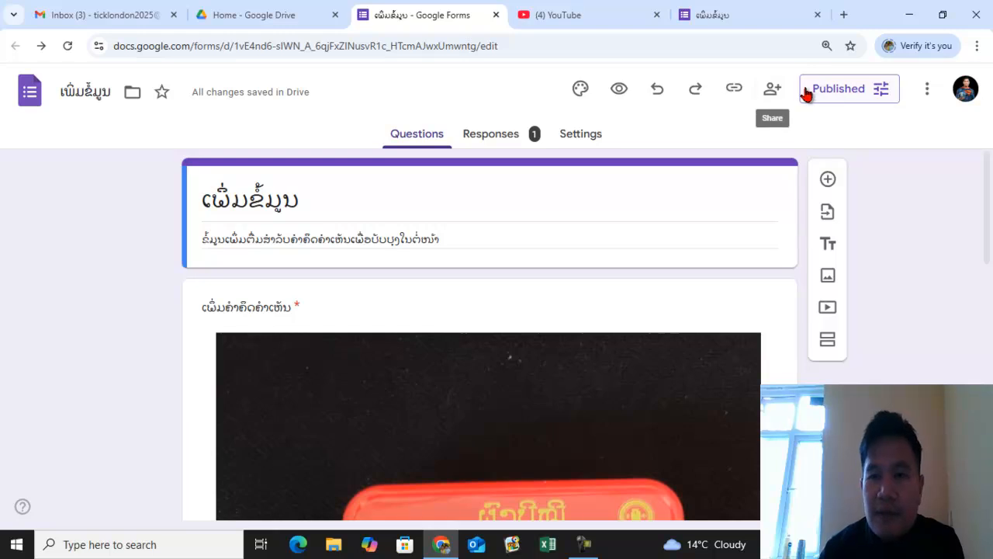
click(734, 89)
click(739, 189)
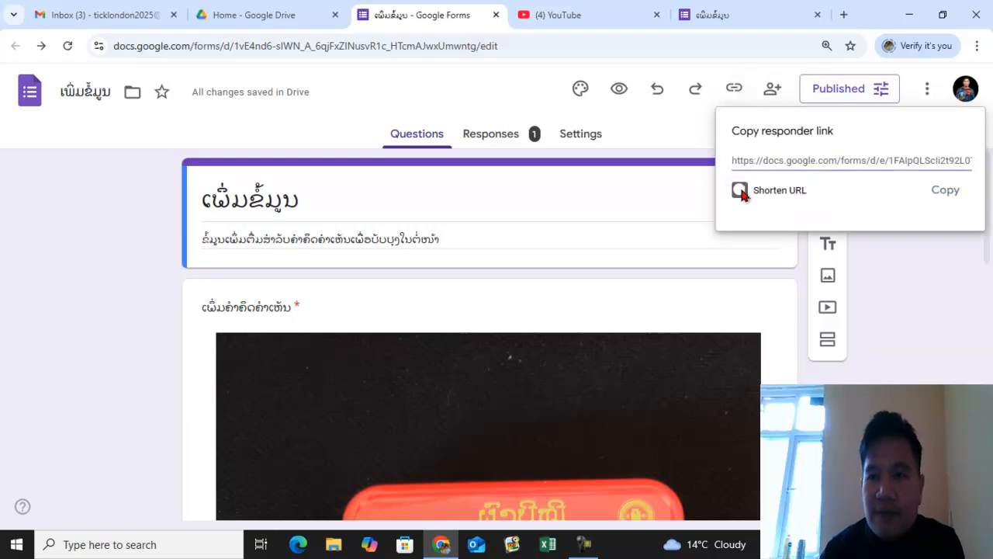
click(943, 192)
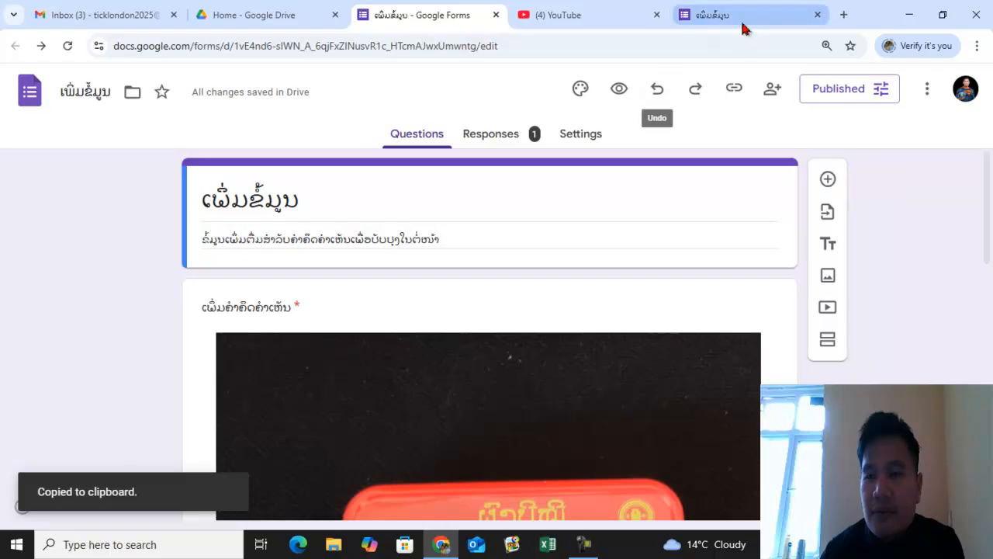
- Close the old form tab and open the copied responder link in a new tab
click(786, 25)
click(818, 15)
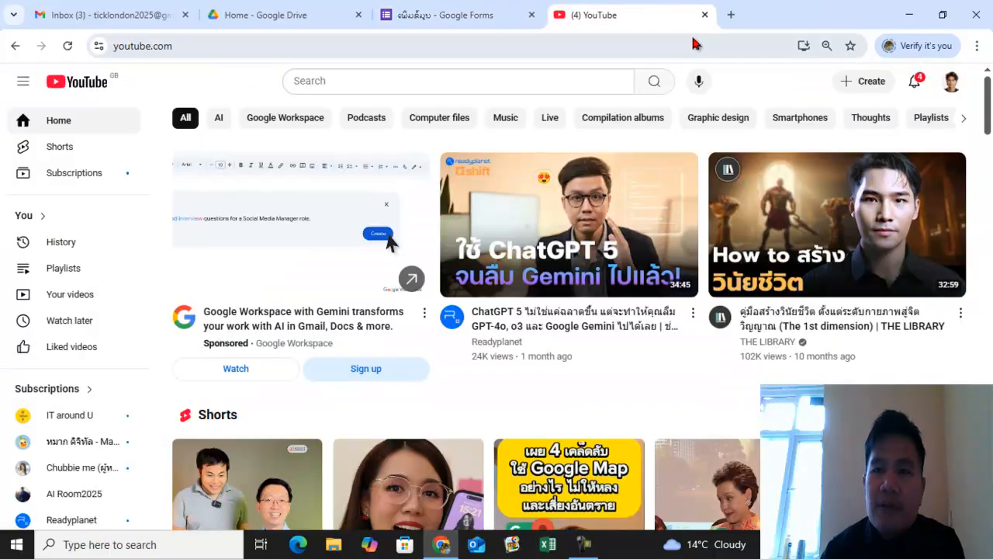
click(730, 15)
click(485, 54)
key(ctrl+v)
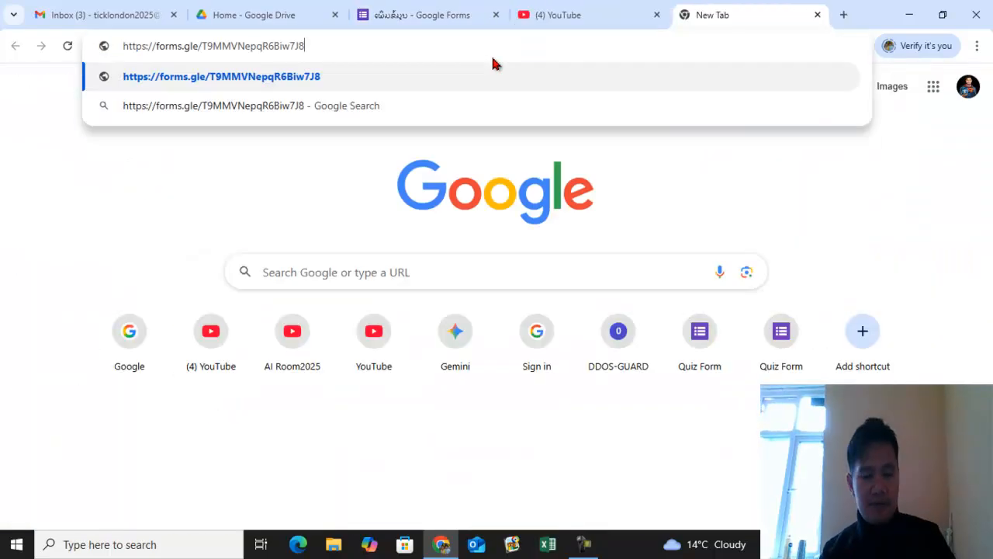
key(Return)
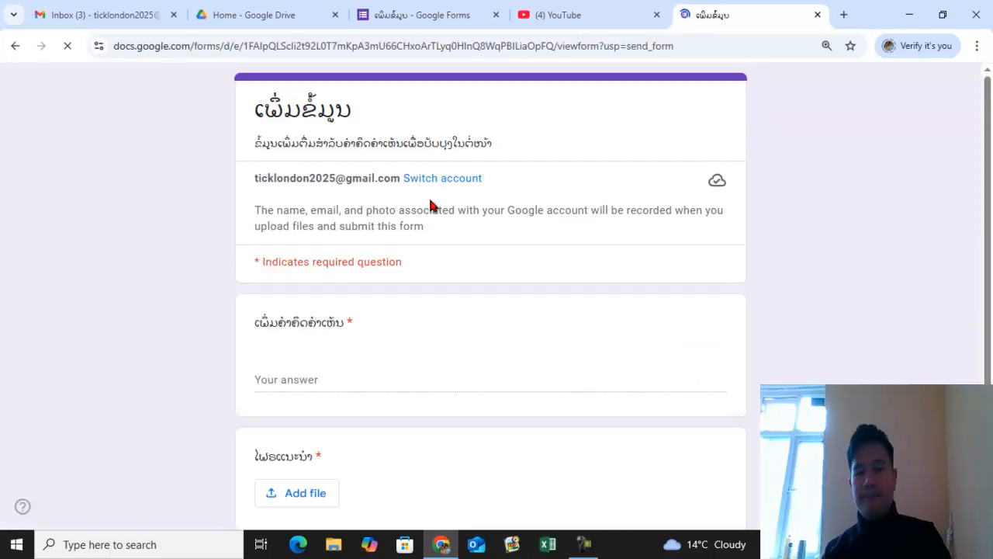
- Answer the comment question on the live form with ຂໍຊື້ແນ່
scroll(404, 209, down, 10)
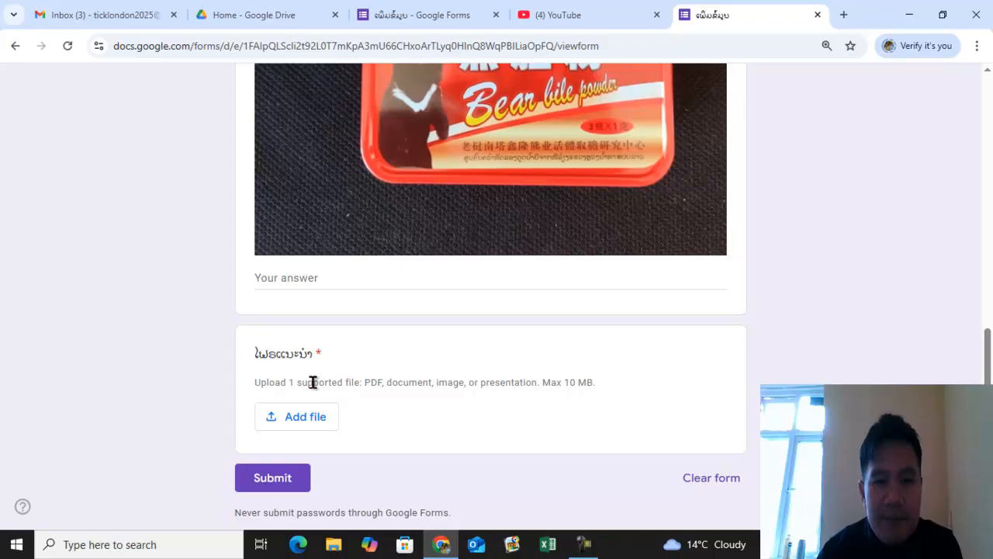
click(336, 281)
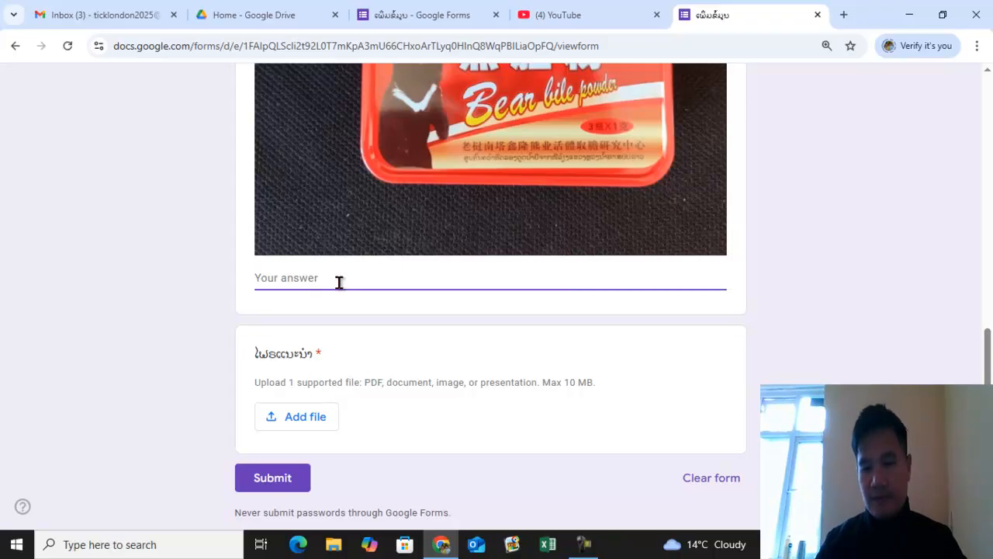
text(ສຊີ້ແປ)
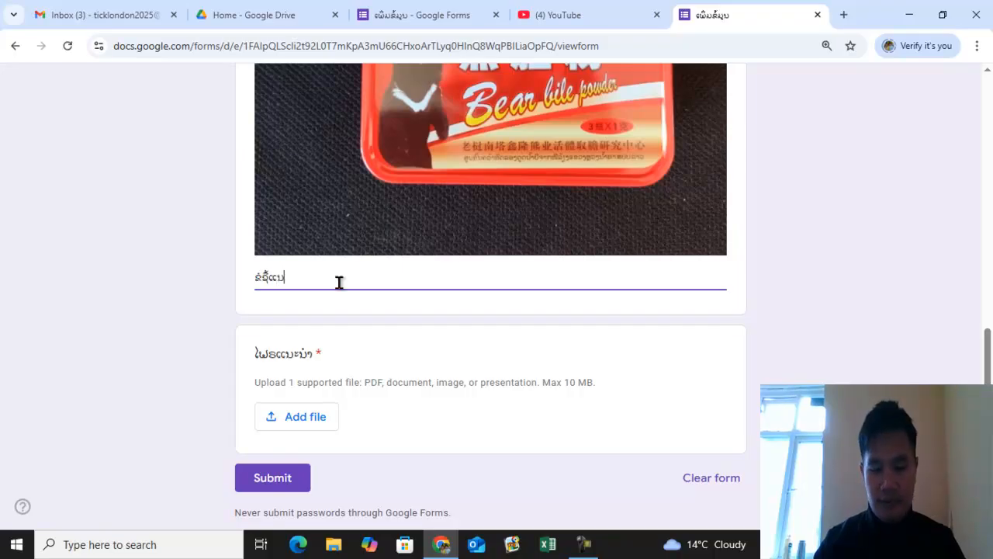
- Upload the image ປີໜີ (3) to the file question and submit the response
click(308, 420)
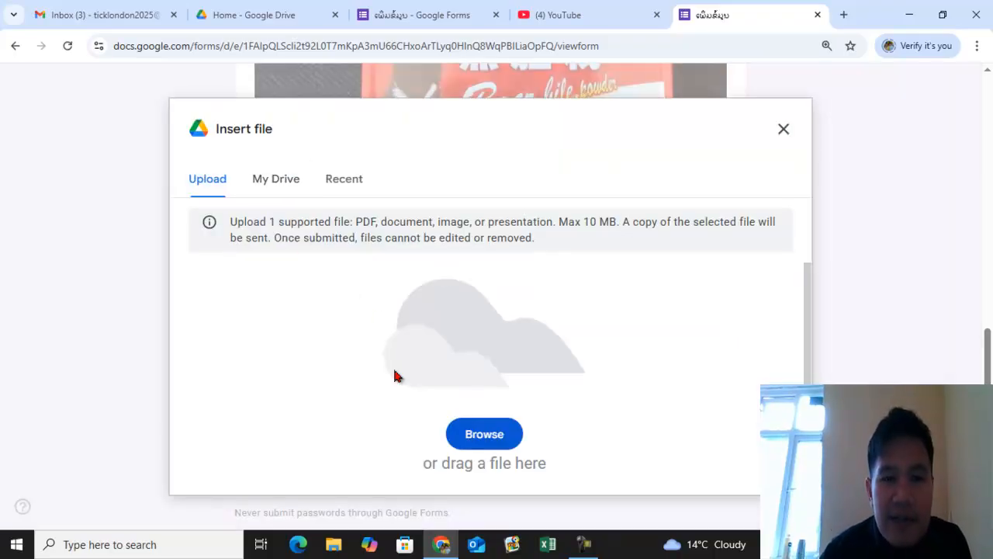
click(474, 433)
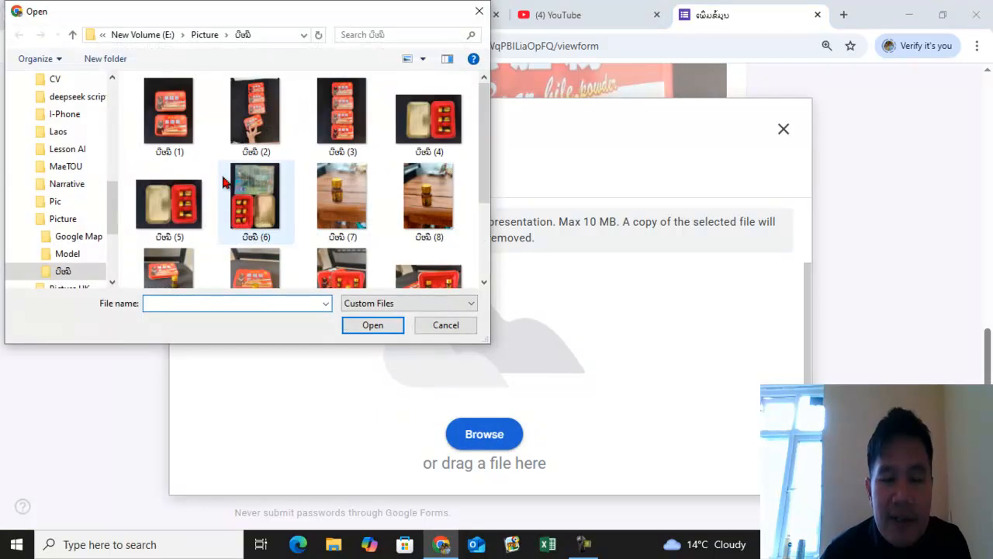
click(325, 152)
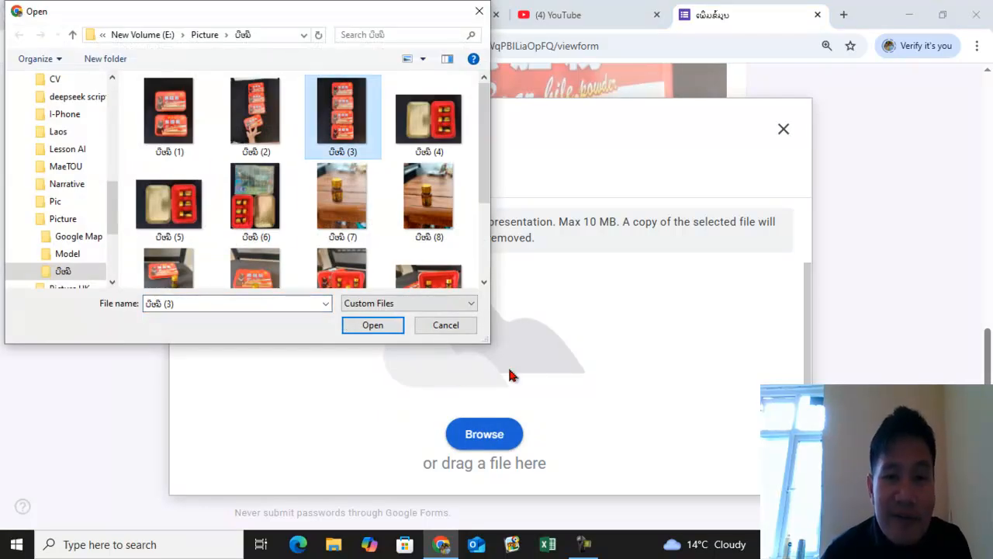
click(384, 325)
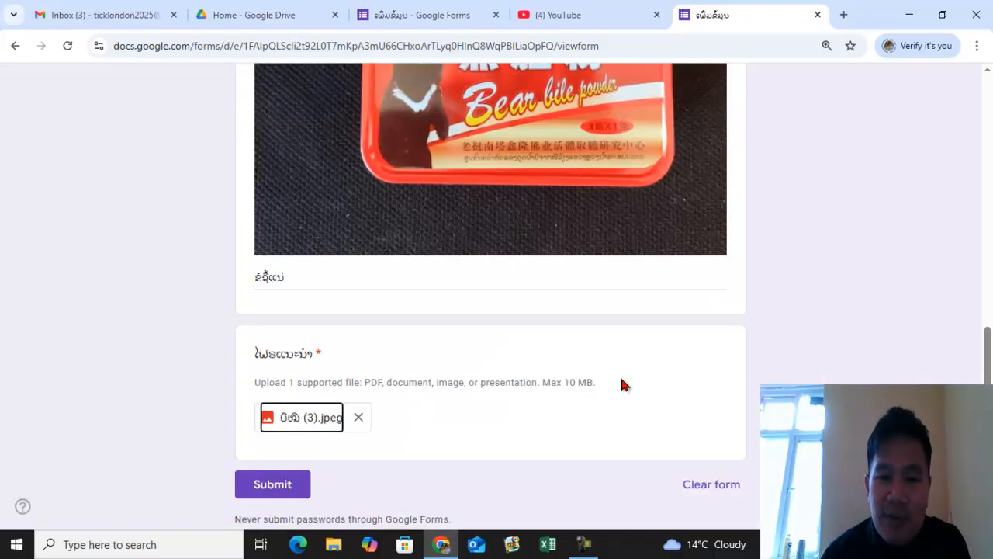
click(289, 485)
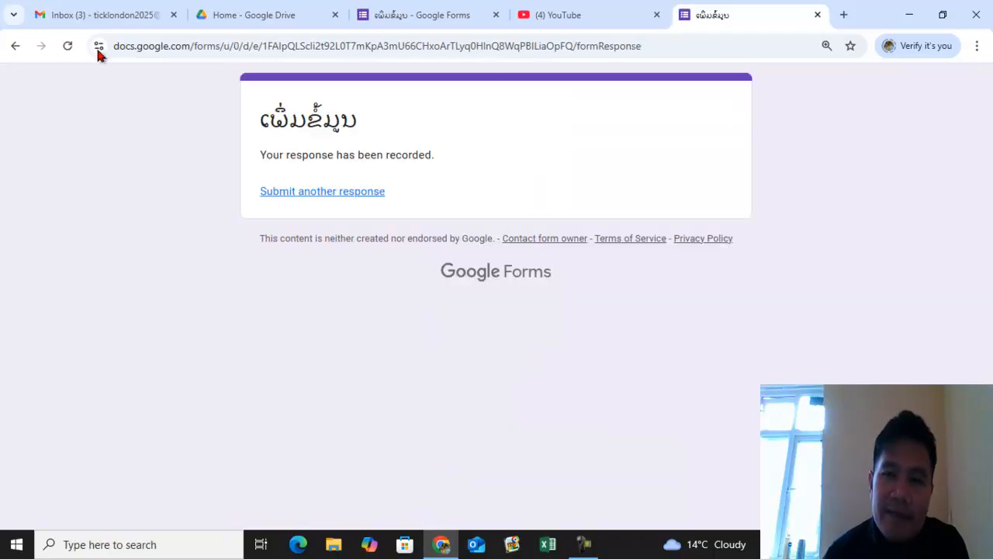
click(320, 193)
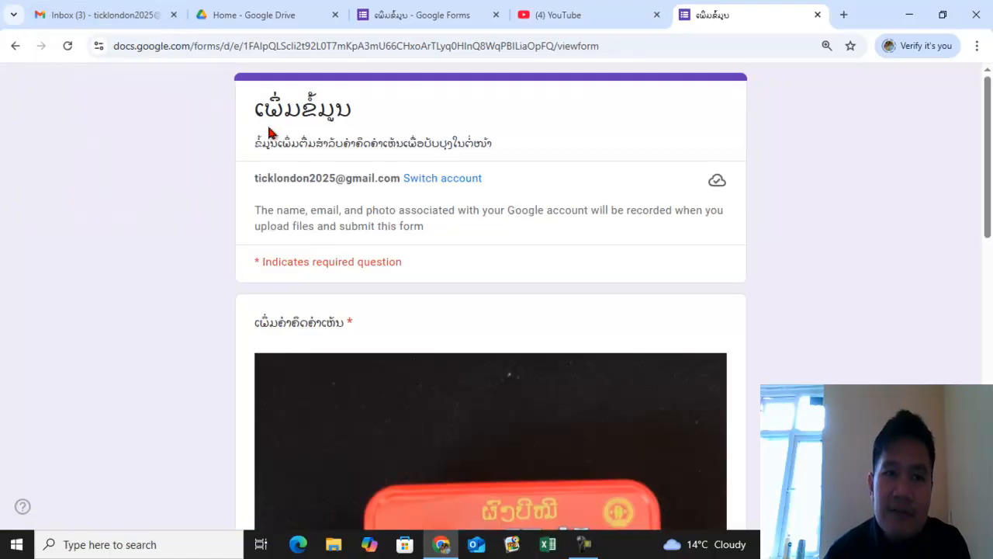
click(111, 17)
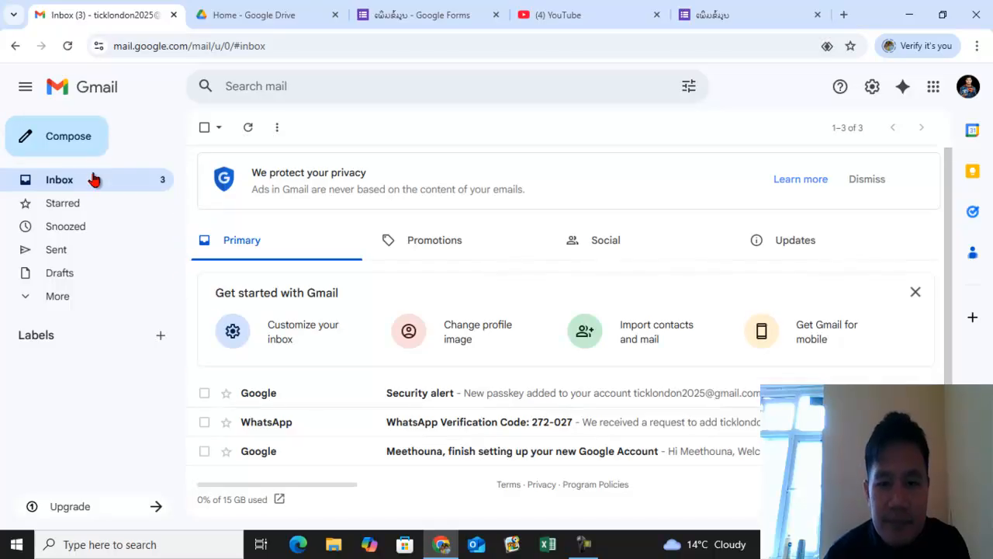
click(706, 15)
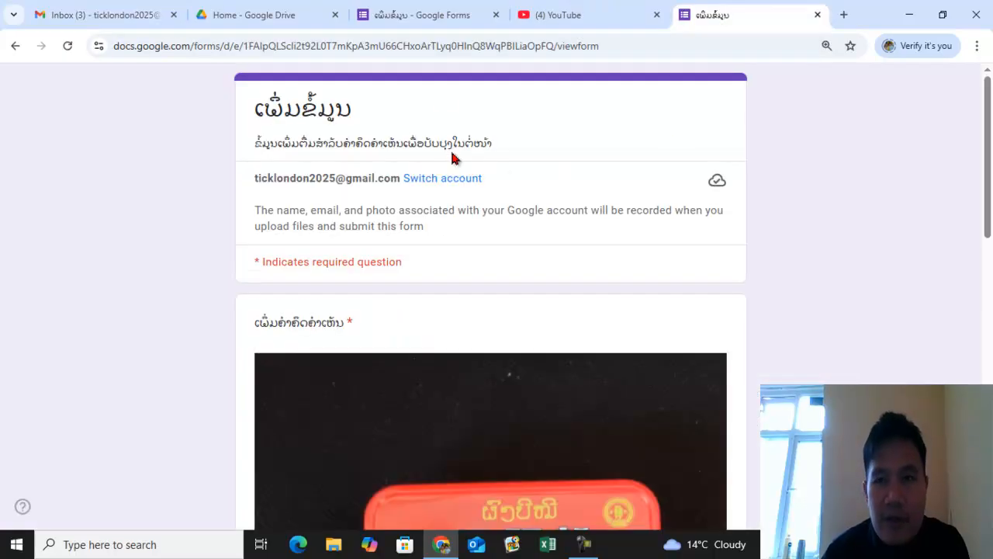
- Review both submitted comments and uploaded files in the editor's Responses summary
click(443, 14)
click(492, 135)
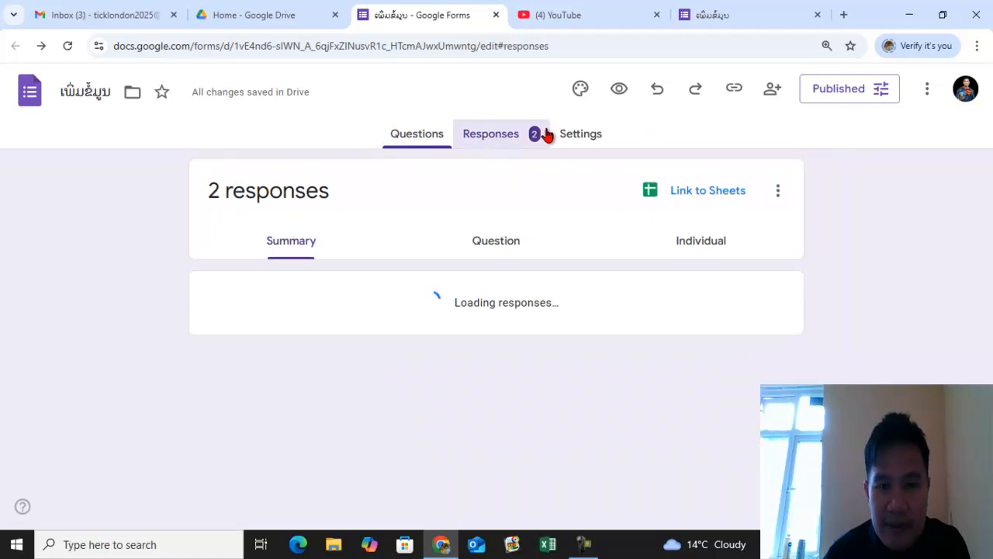
scroll(612, 325, down, 2)
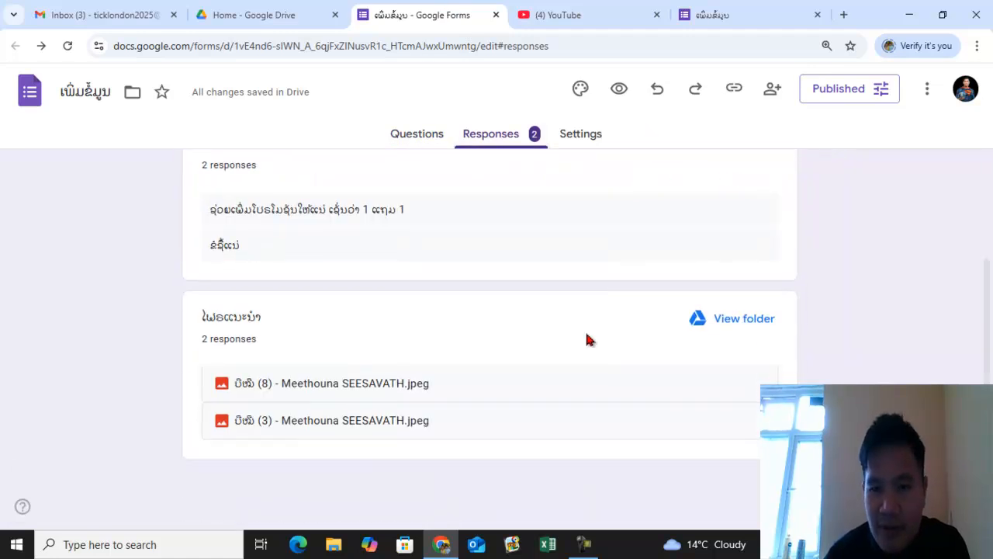
scroll(443, 299, up, 2)
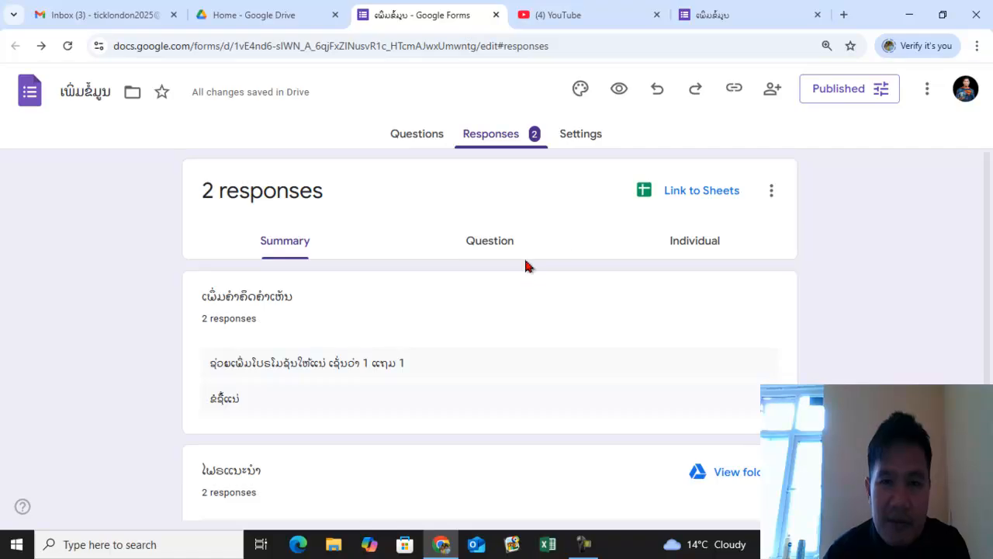
- Check the response notification option and review the form's questions and response summary
click(773, 193)
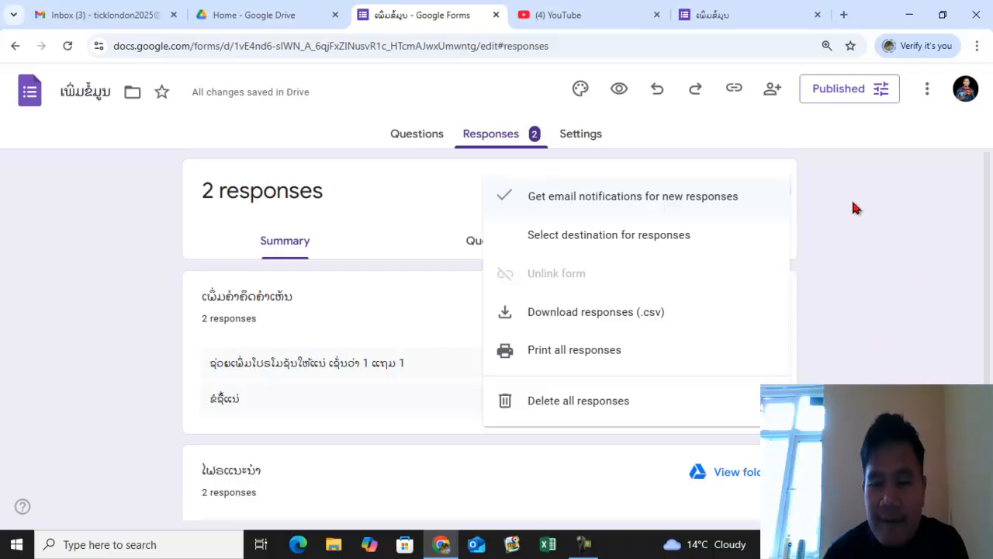
click(799, 237)
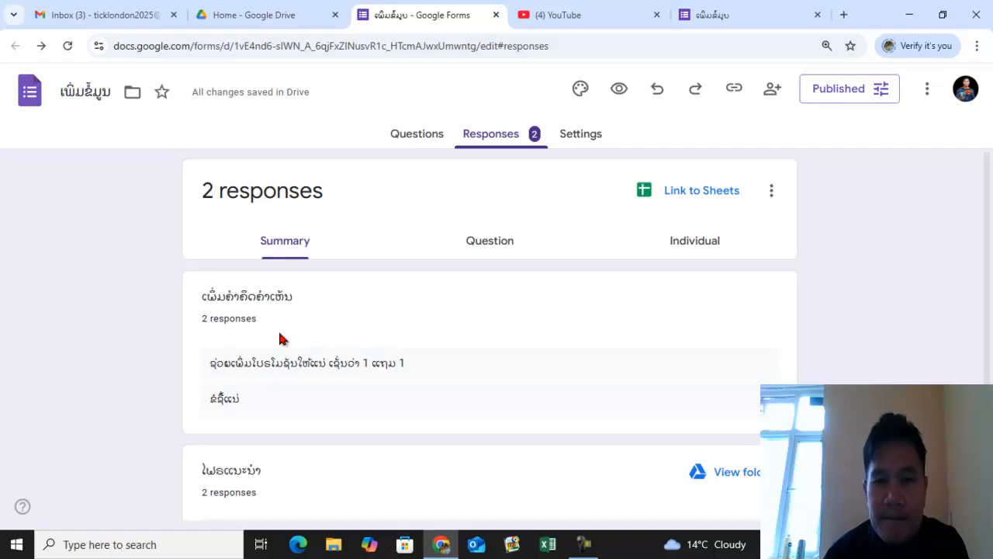
click(416, 138)
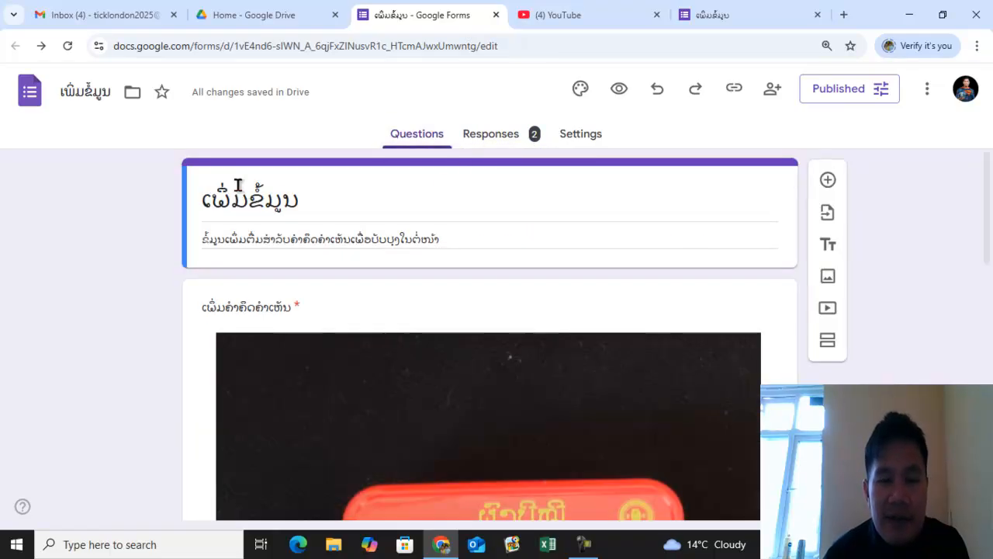
scroll(481, 311, down, 4)
scroll(501, 385, up, 4)
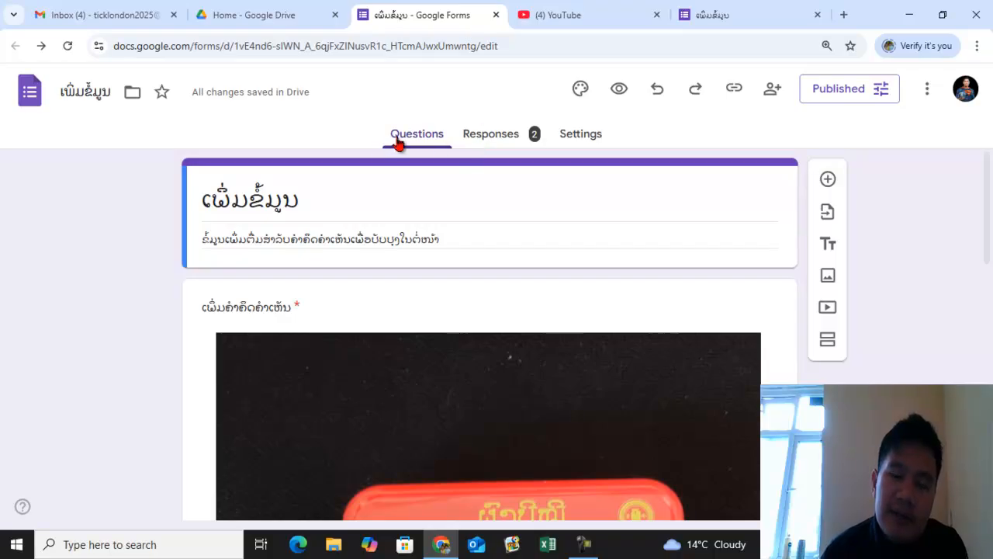
click(493, 140)
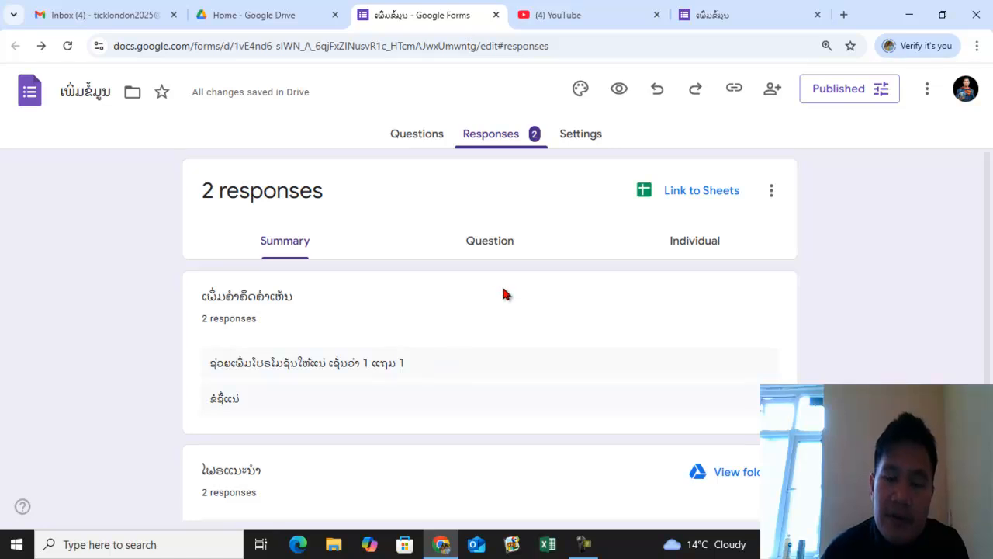
scroll(503, 294, down, 2)
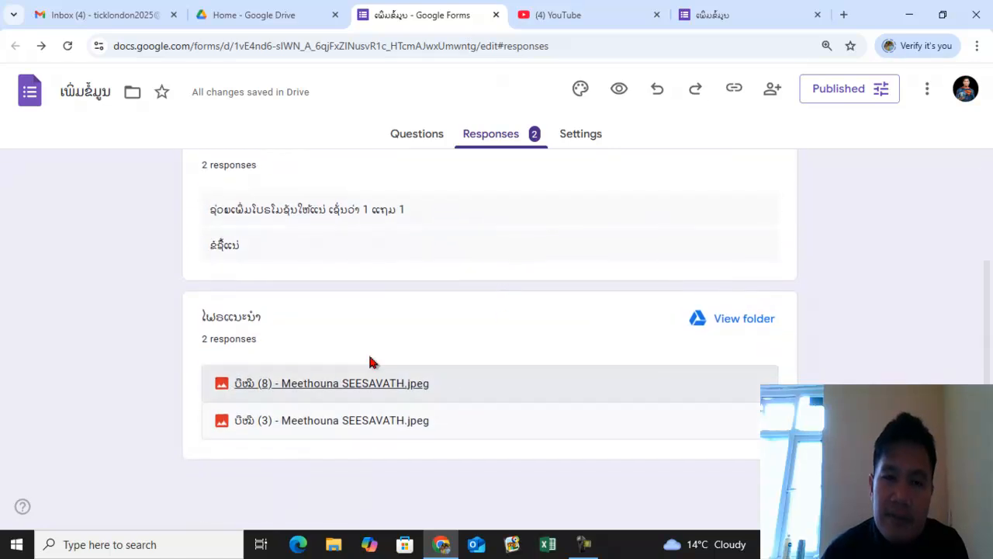
scroll(462, 288, up, 1)
scroll(462, 287, up, 2)
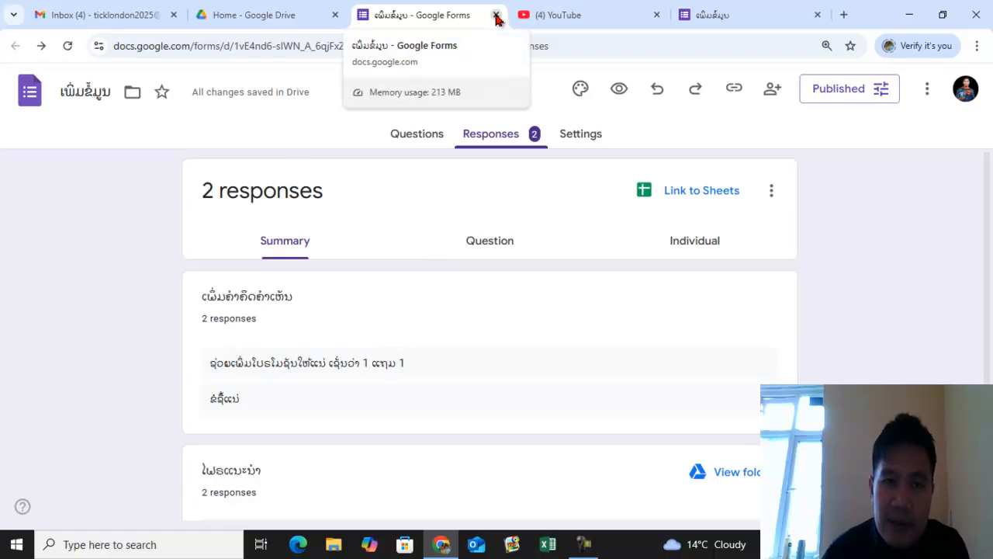
- Close the form editor tab and open Quiz Form from My Drive
click(496, 15)
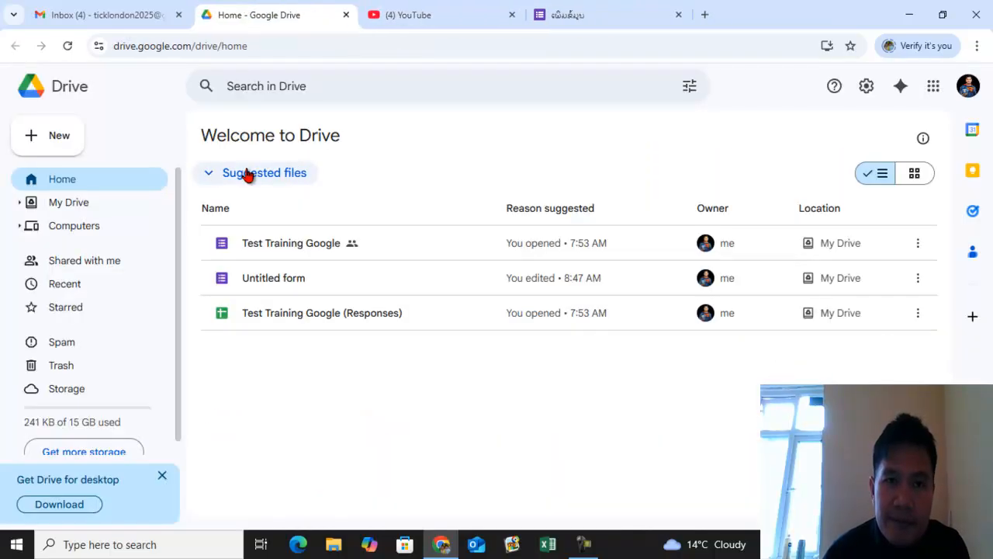
click(83, 207)
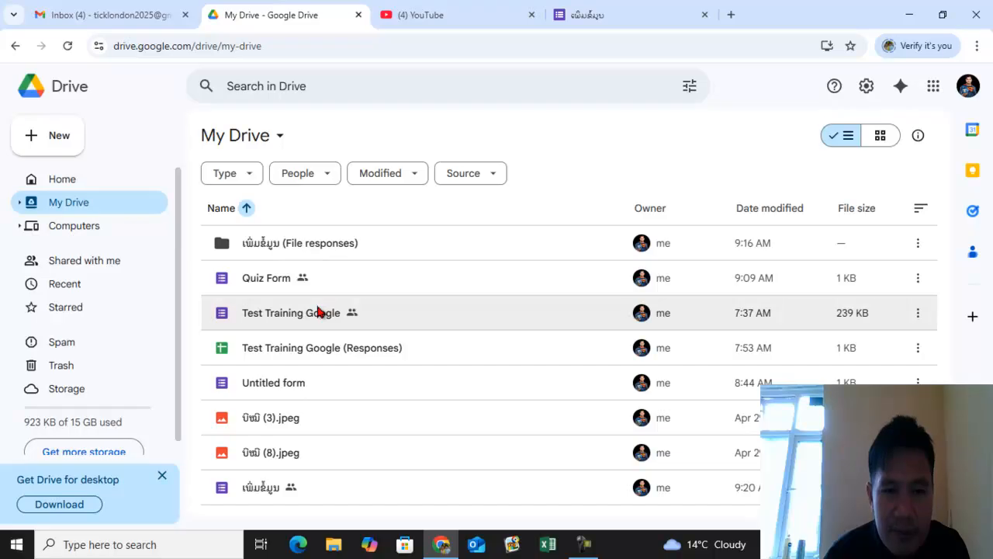
click(284, 286)
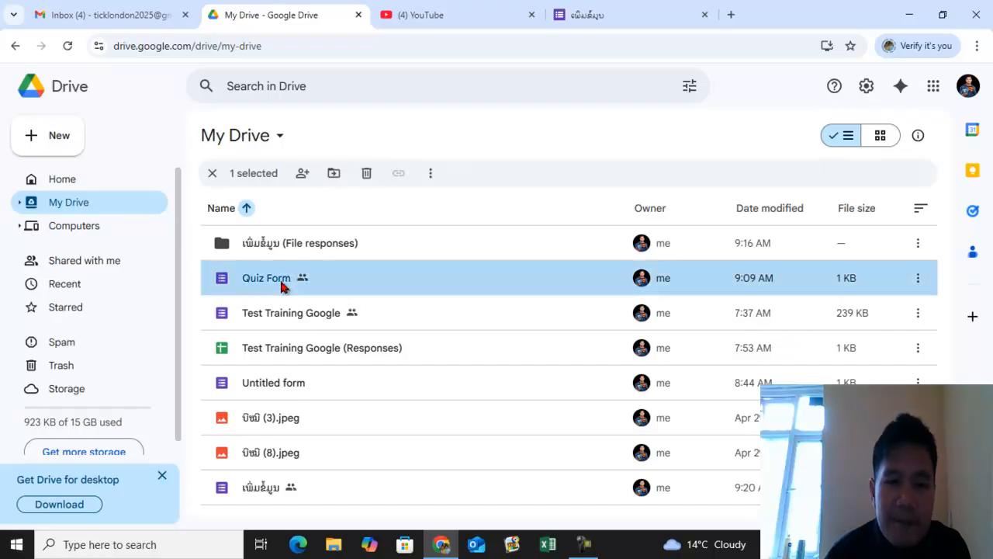
double_click(377, 284)
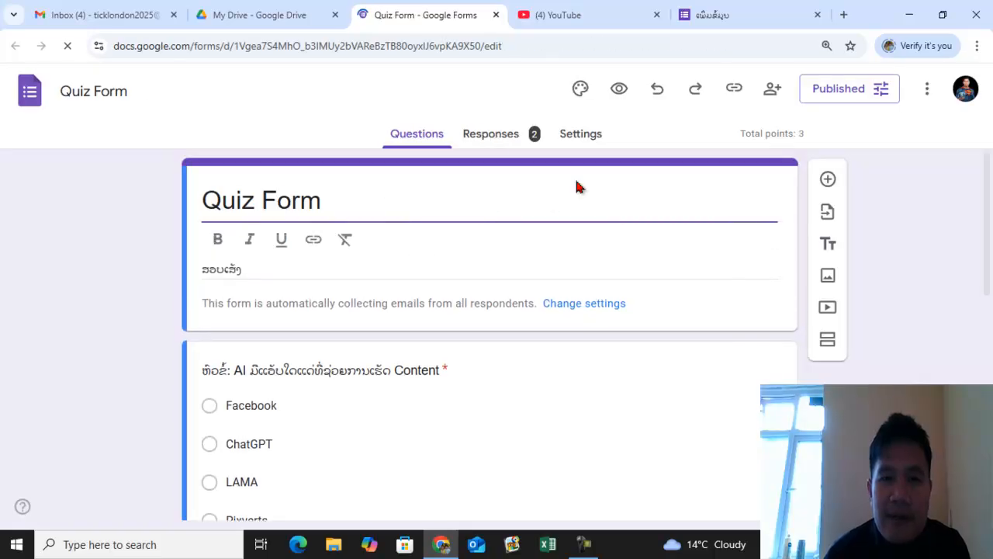
- Toggle email notifications for new responses in Quiz Form's response options
click(493, 135)
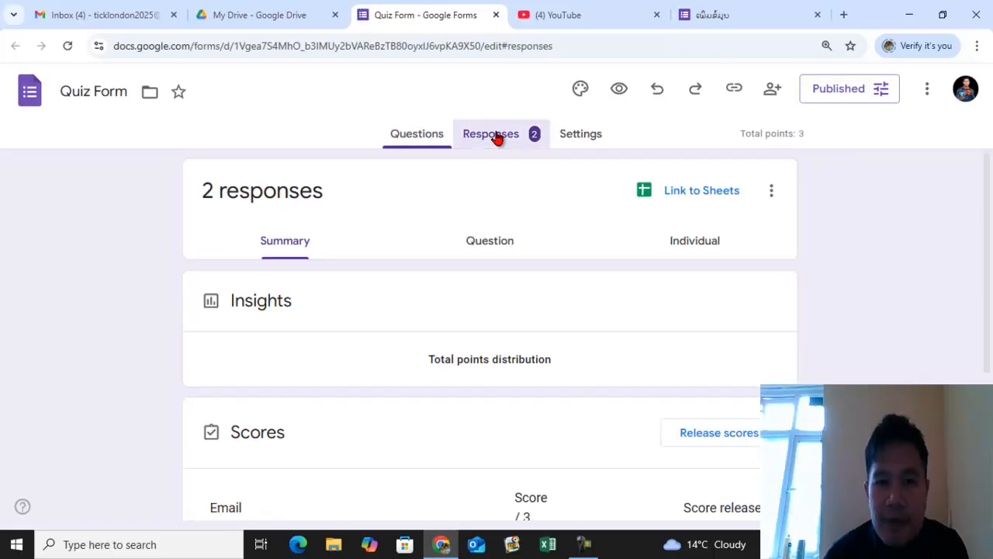
click(772, 191)
click(599, 203)
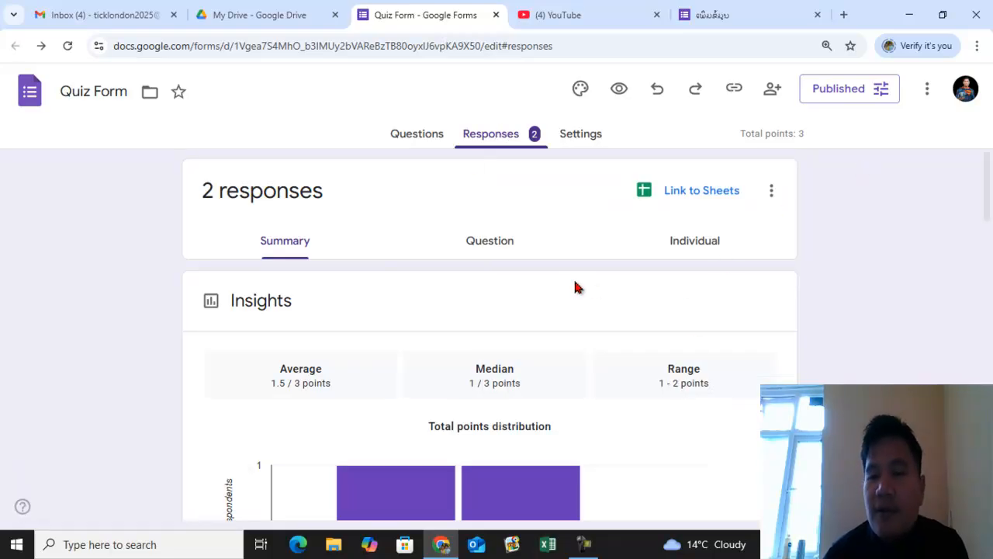
- Copy Quiz Form's responder link as a shortened URL
click(826, 89)
click(645, 345)
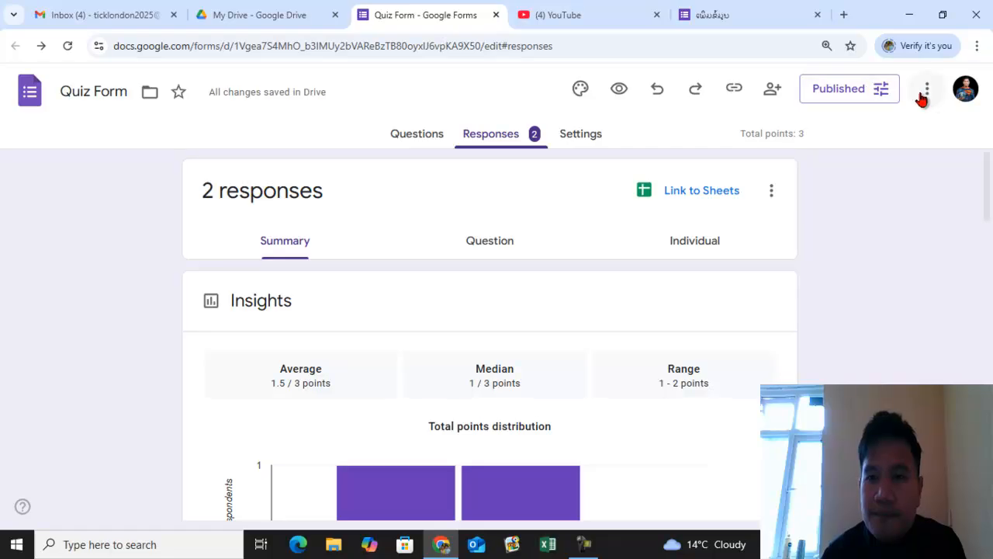
click(734, 90)
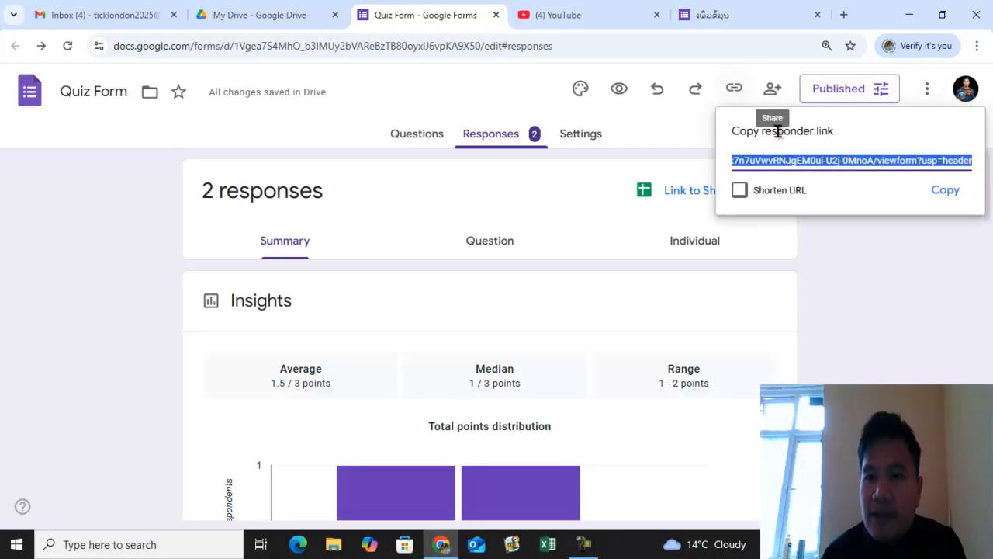
click(740, 190)
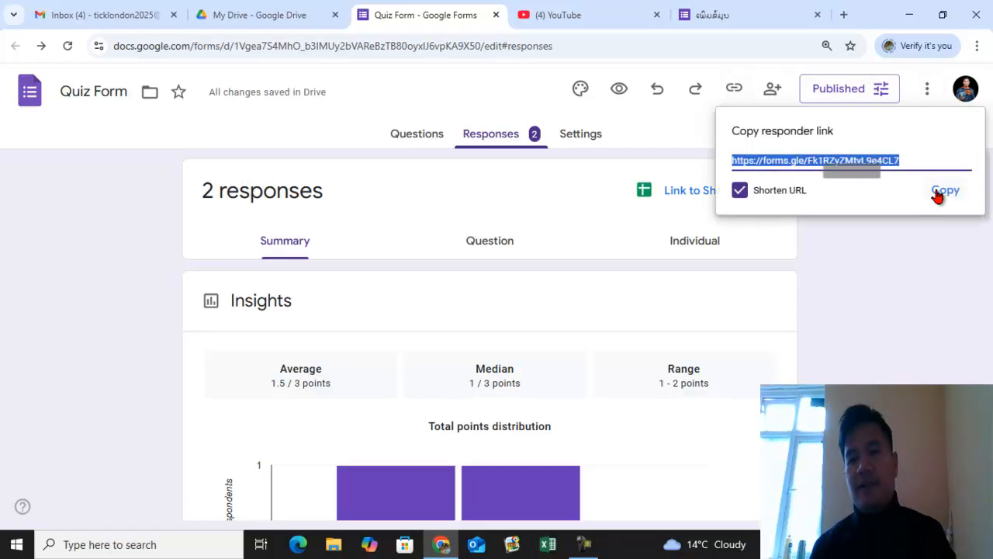
click(942, 190)
- Close the old responder tab and read the Google Forms new-response email for ເພີ່ມຂໍ້ມູນ in the Gmail inbox
click(817, 15)
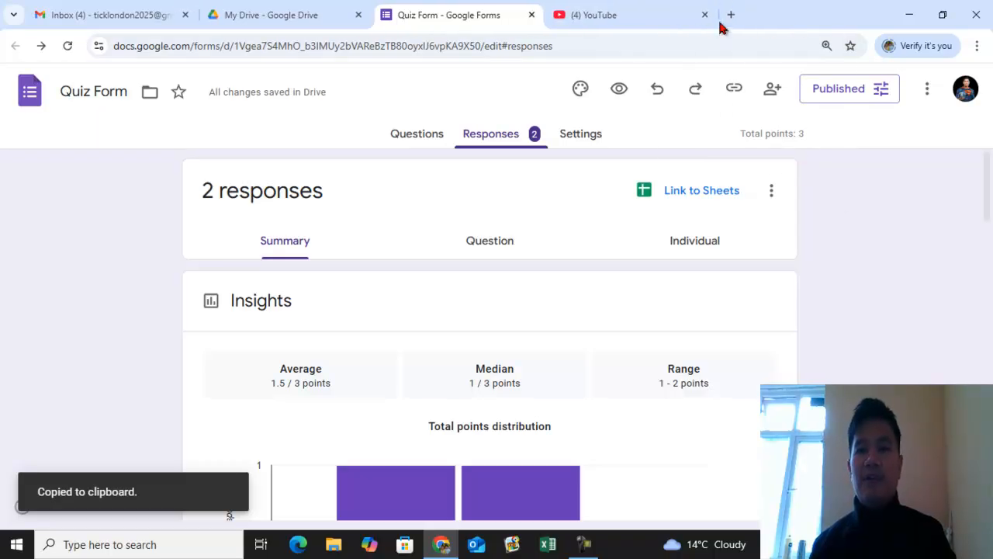
click(732, 14)
click(128, 10)
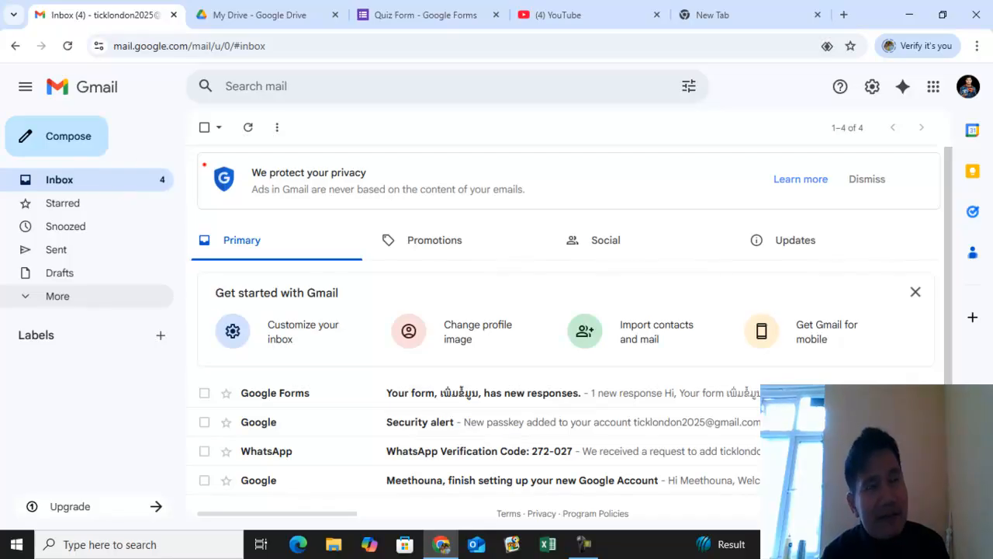
drag(170, 170, 182, 200)
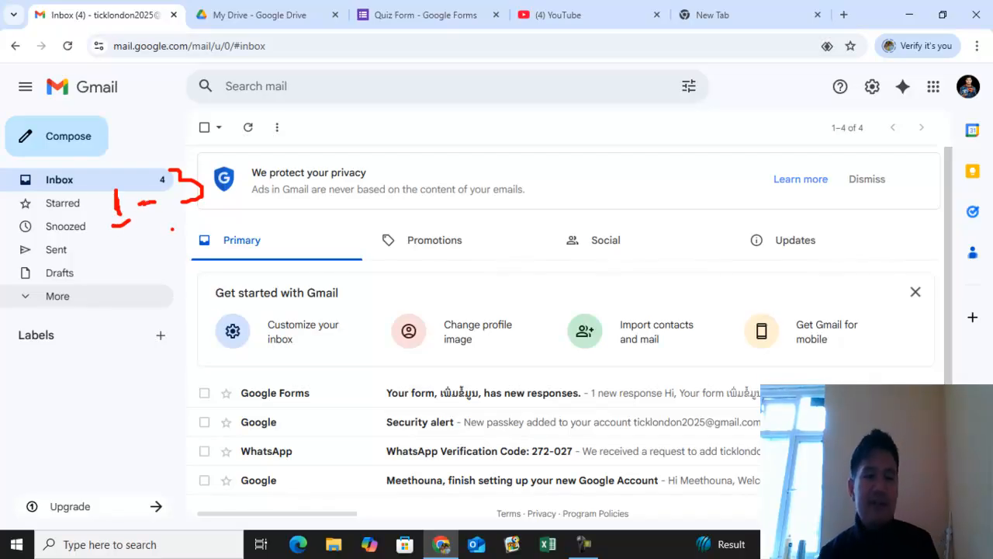
key(Escape)
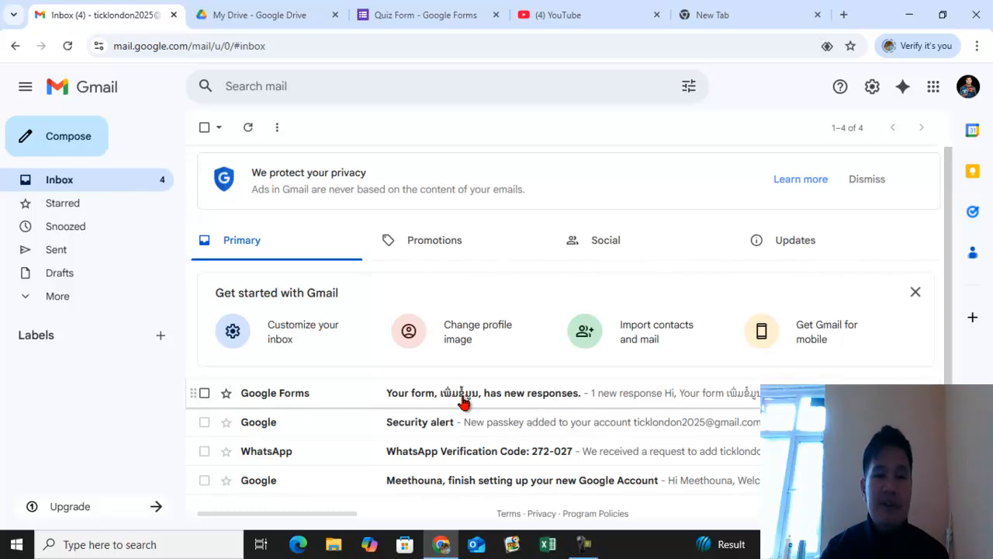
click(527, 406)
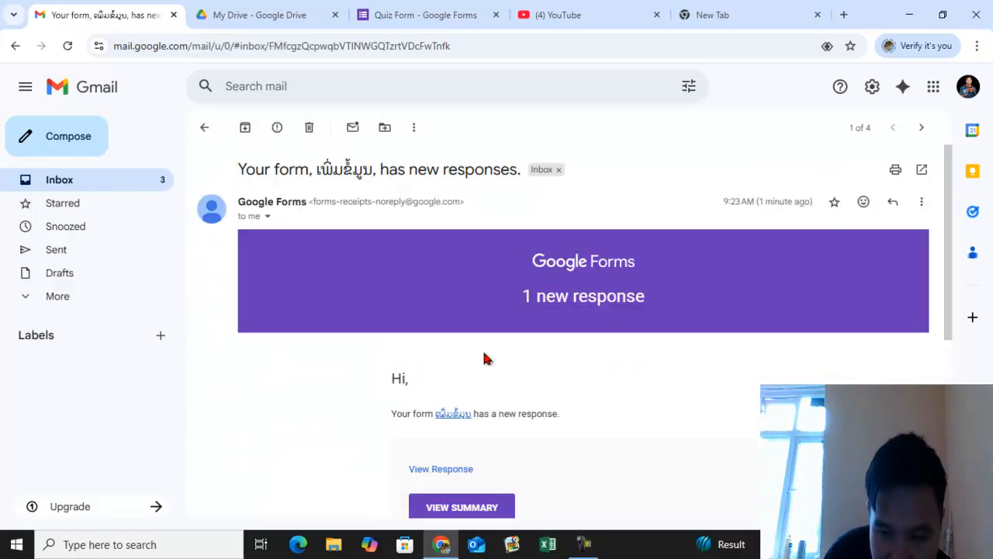
scroll(582, 342, down, 3)
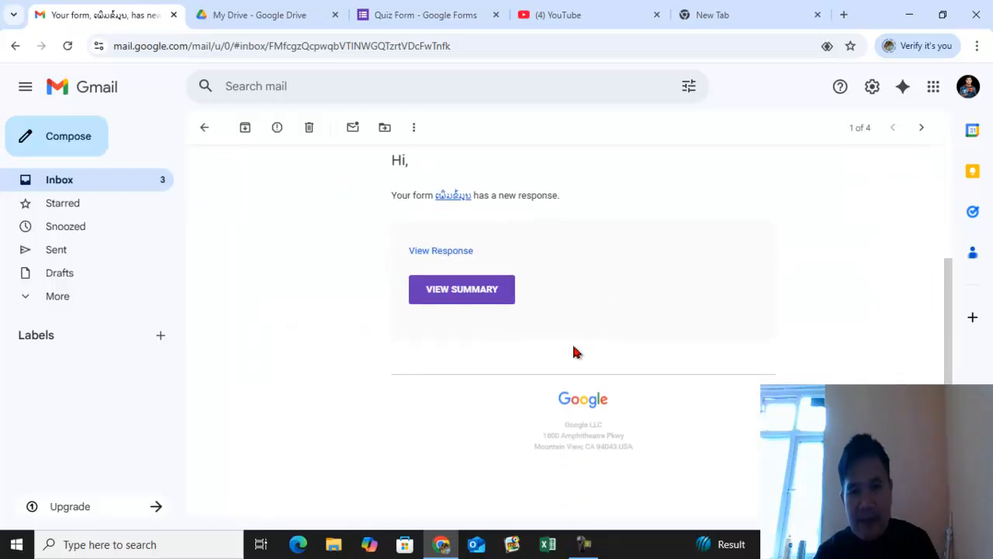
scroll(488, 302, up, 2)
scroll(487, 302, up, 2)
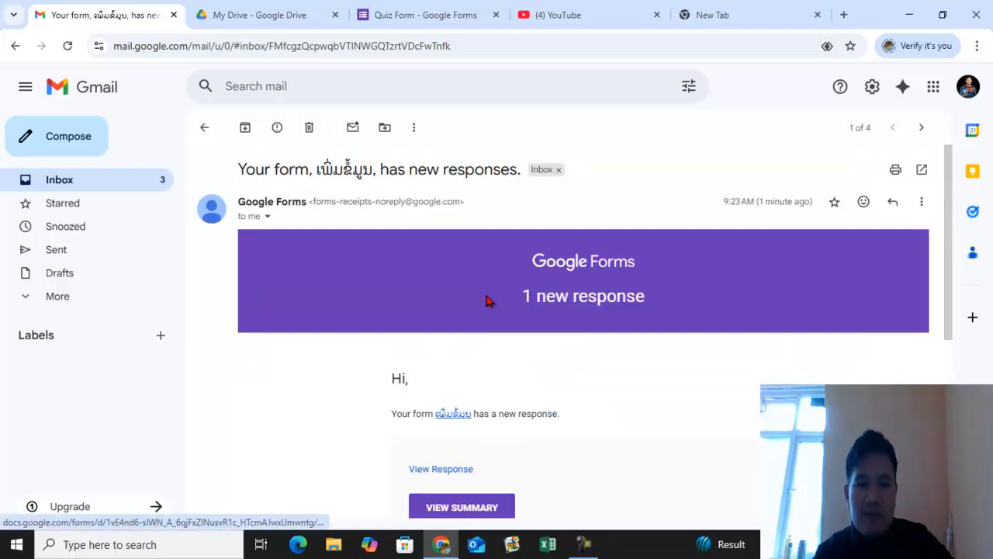
click(111, 188)
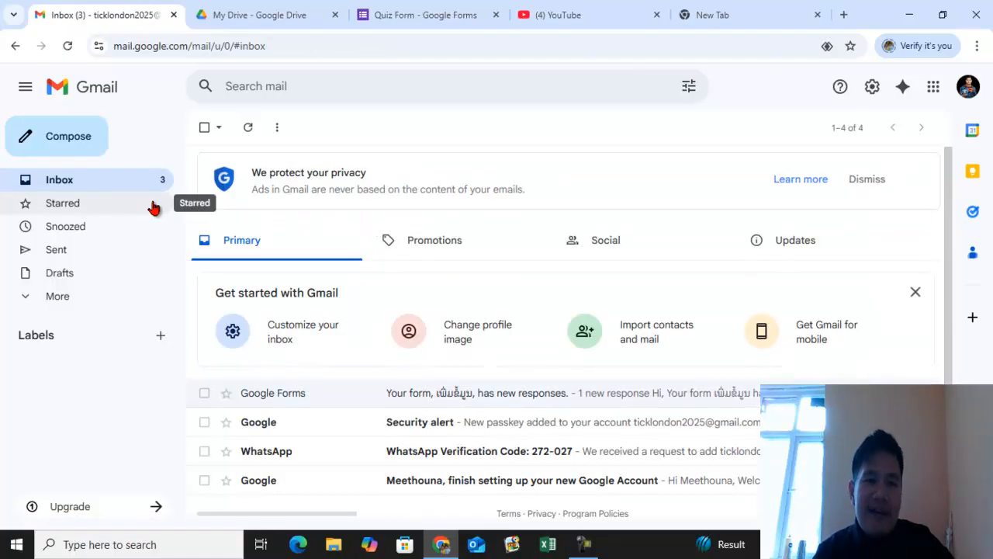
- Close the Quiz Form tab and open the Google Forms home page from Drive's apps launcher
click(445, 13)
click(496, 15)
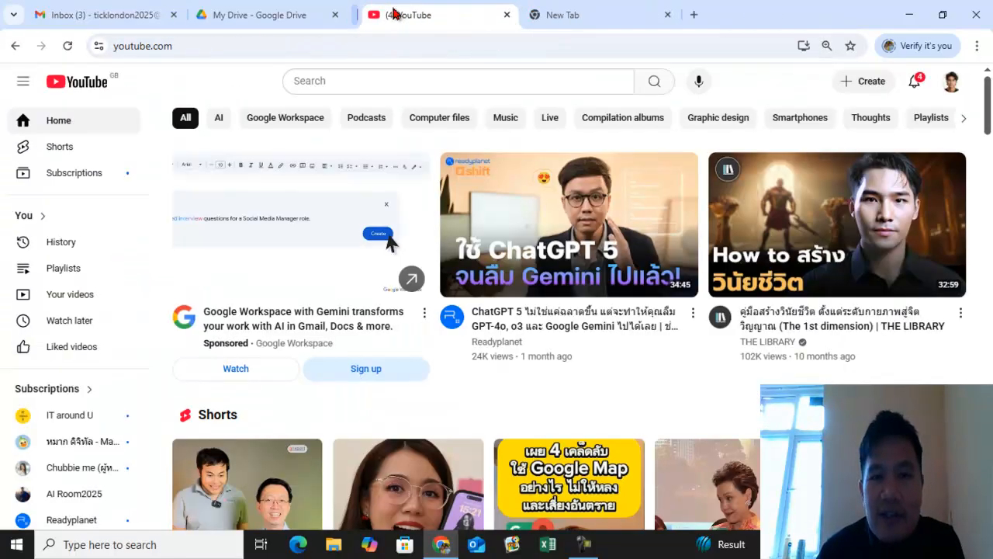
click(287, 14)
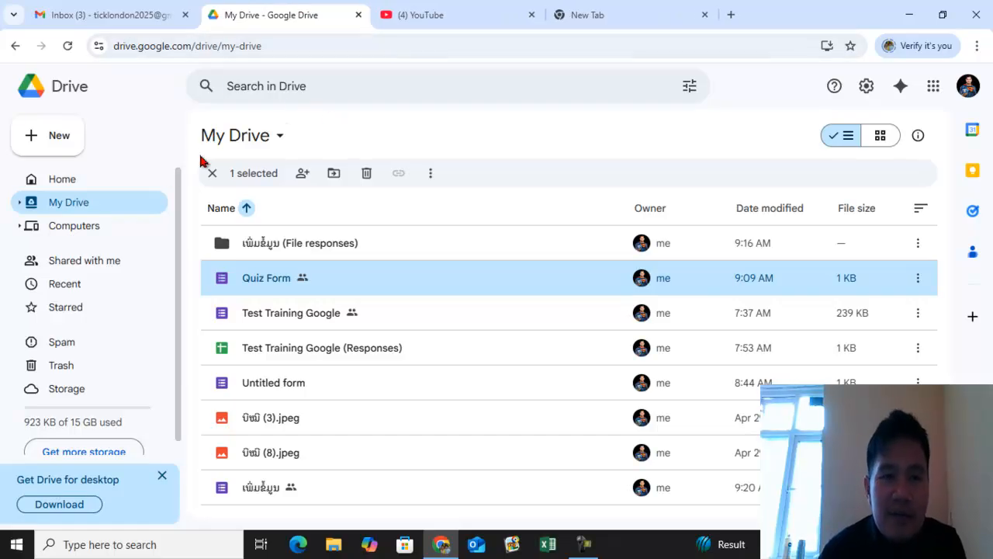
click(933, 86)
scroll(885, 227, down, 3)
scroll(887, 228, down, 5)
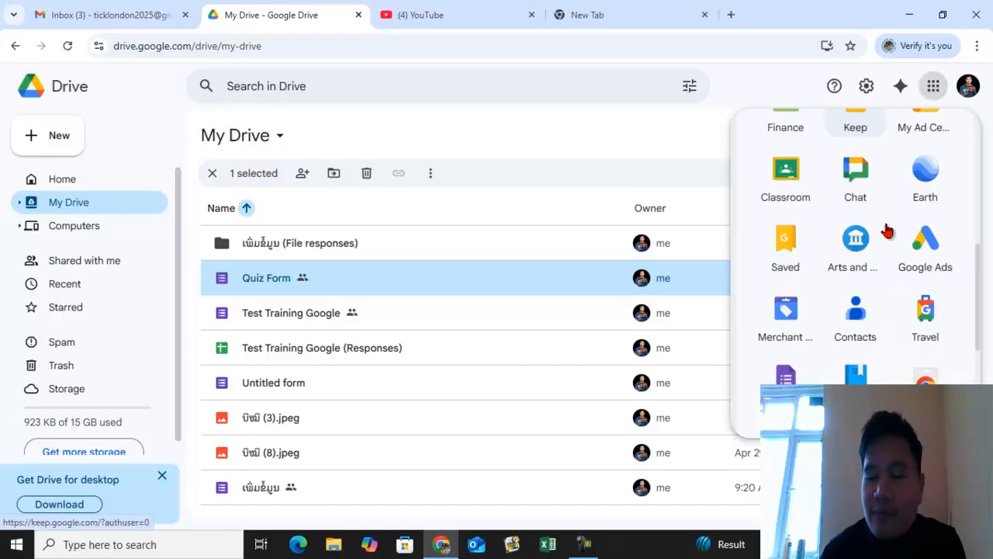
click(786, 318)
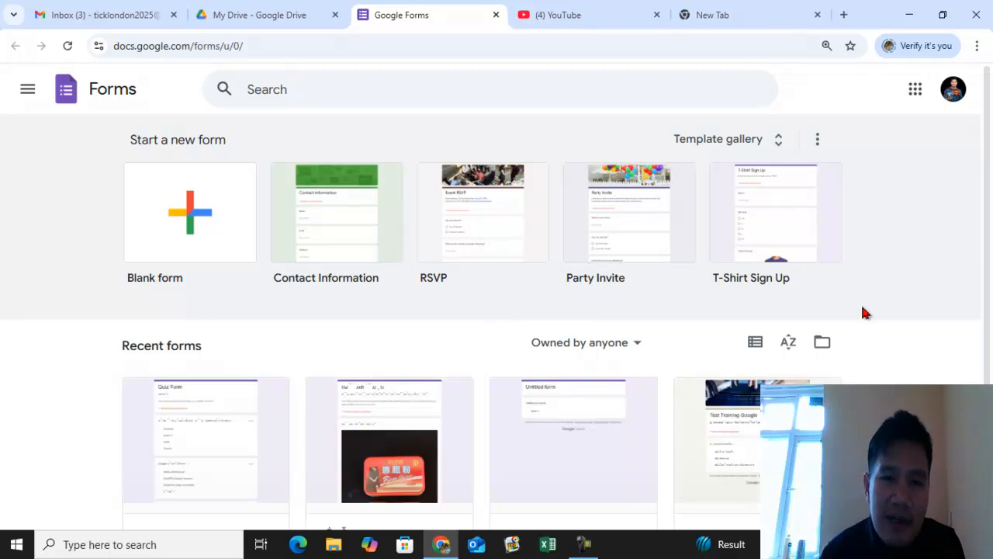
scroll(900, 260, down, 2)
scroll(901, 261, up, 2)
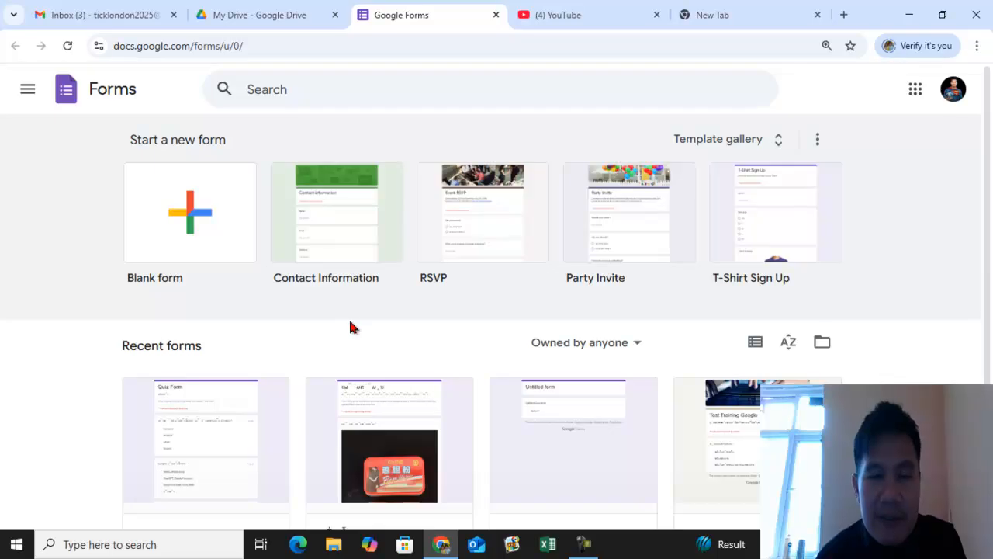
- Minimize the browser window to the desktop
click(910, 16)
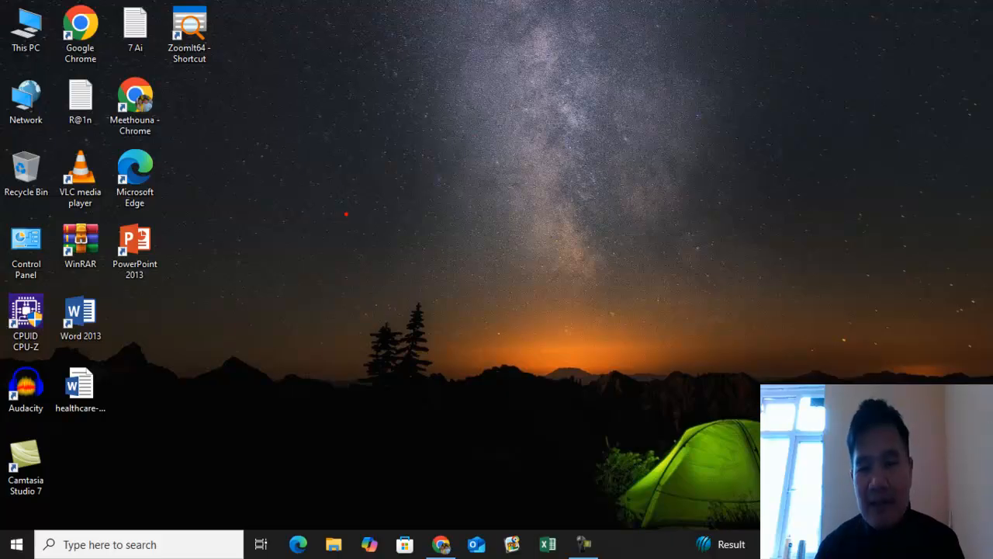
mouse_move(331, 209)
mouse_down()
mouse_move(388, 180)
mouse_move(382, 236)
mouse_up()
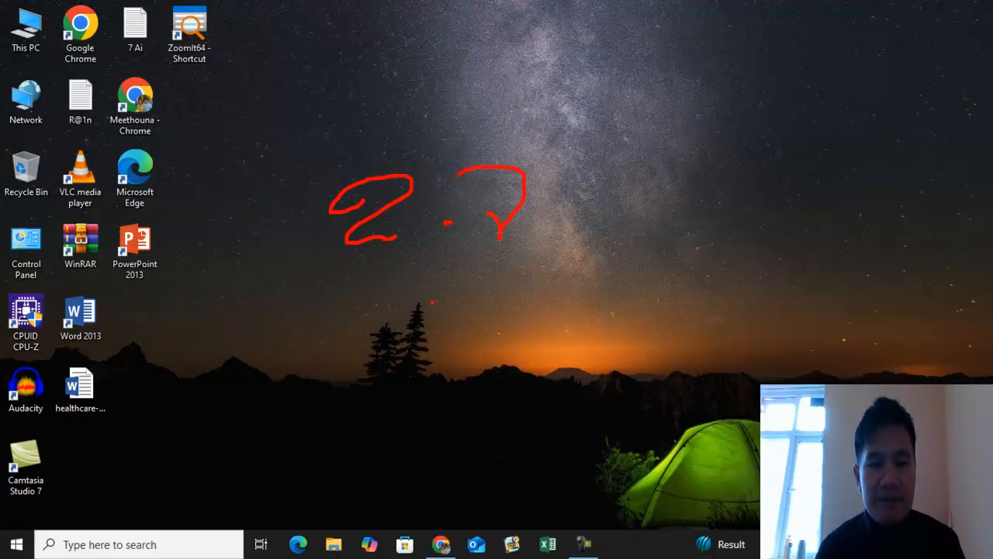
drag(370, 315, 361, 383)
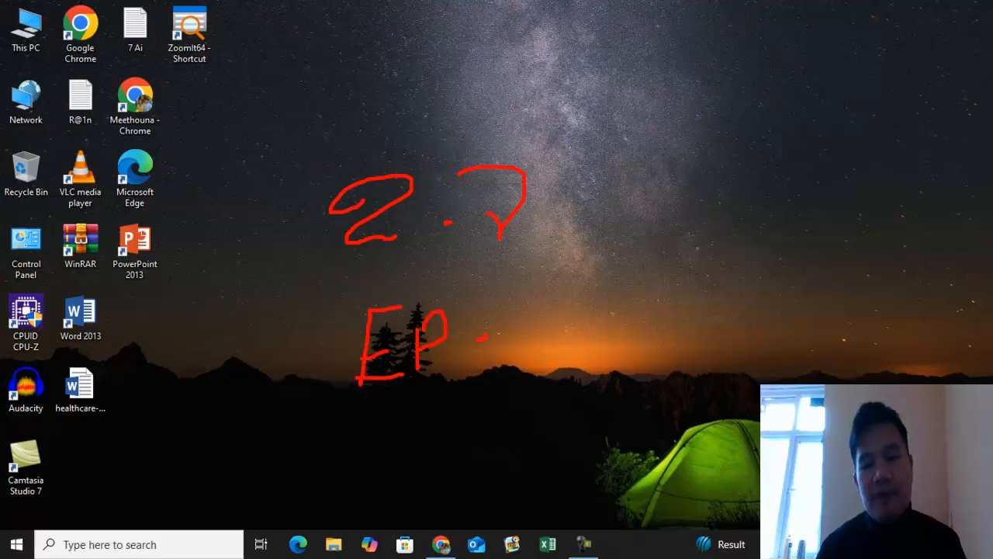
mouse_move(612, 311)
mouse_down()
mouse_move(640, 334)
mouse_move(659, 319)
mouse_move(676, 364)
mouse_up()
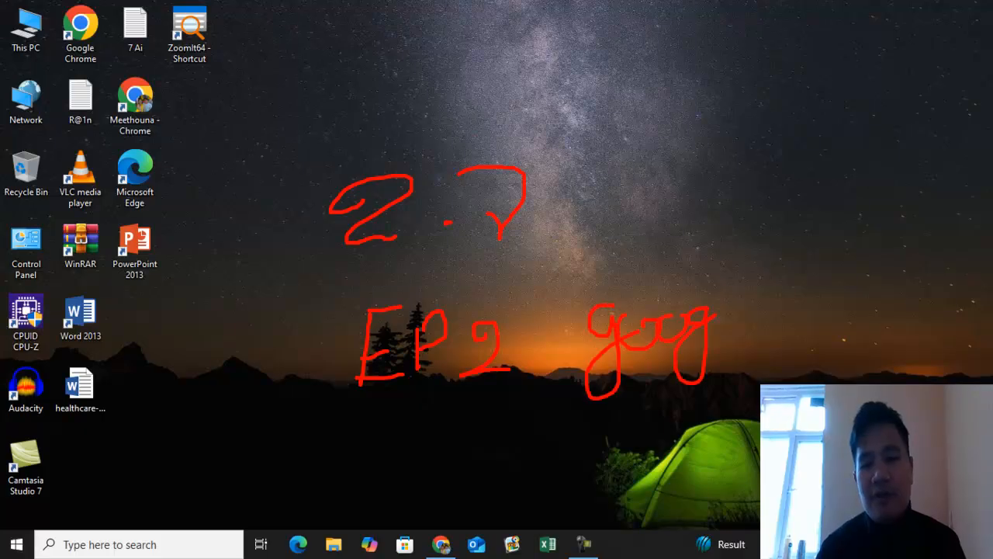
drag(834, 265, 813, 358)
drag(854, 306, 944, 315)
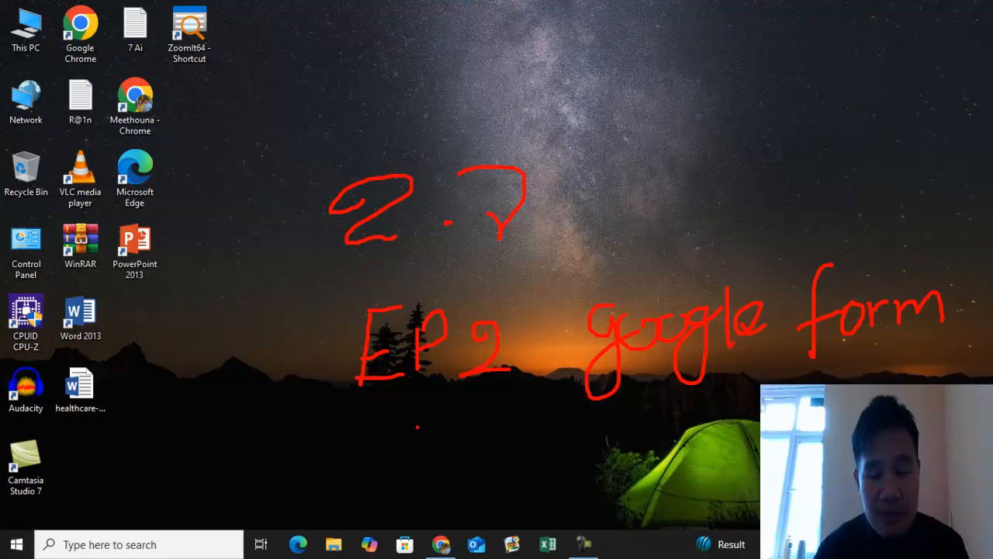
drag(394, 437, 394, 492)
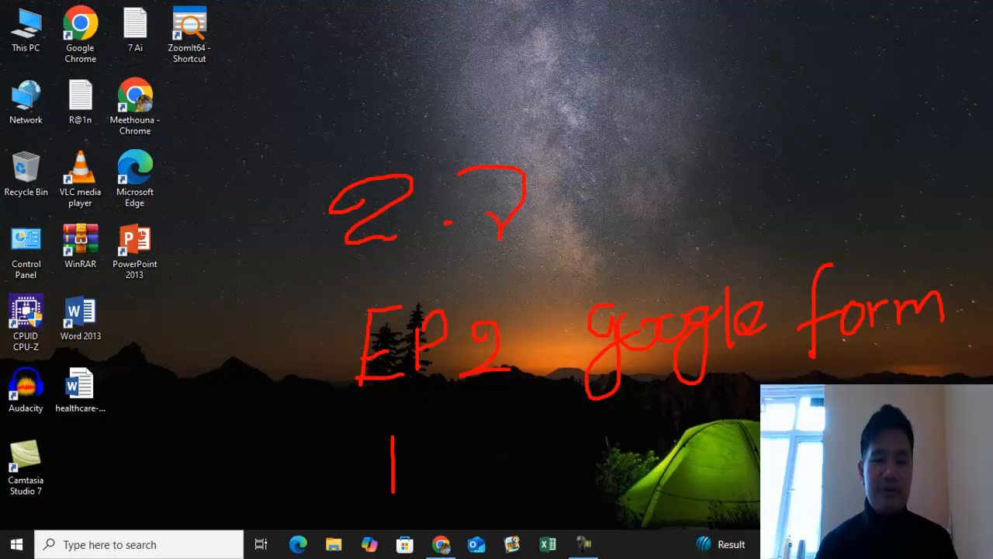
drag(425, 461, 526, 483)
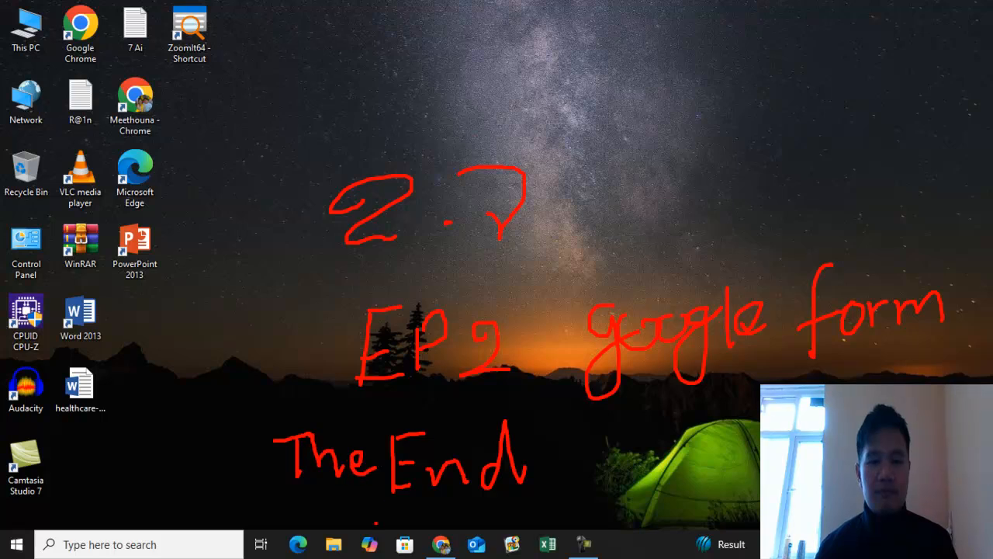
key(Escape)
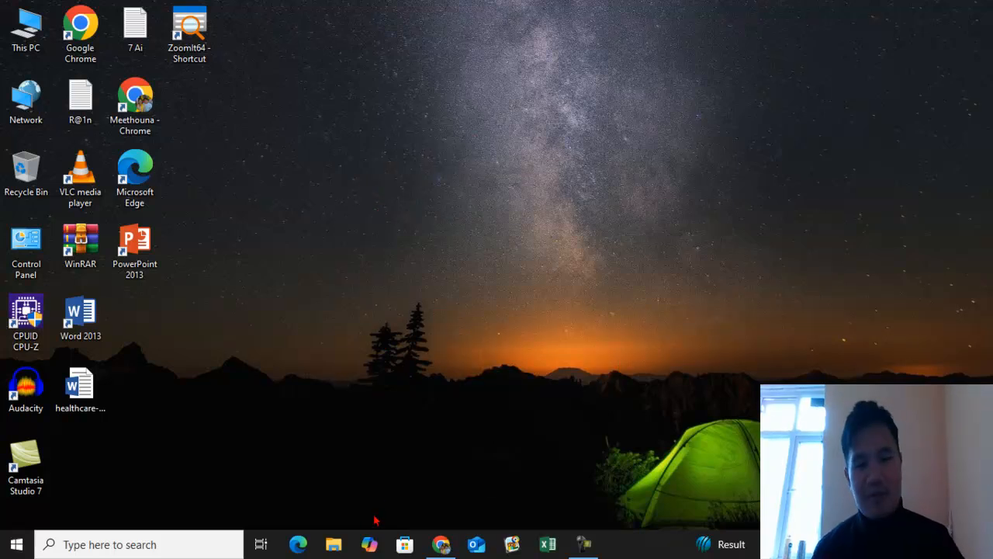